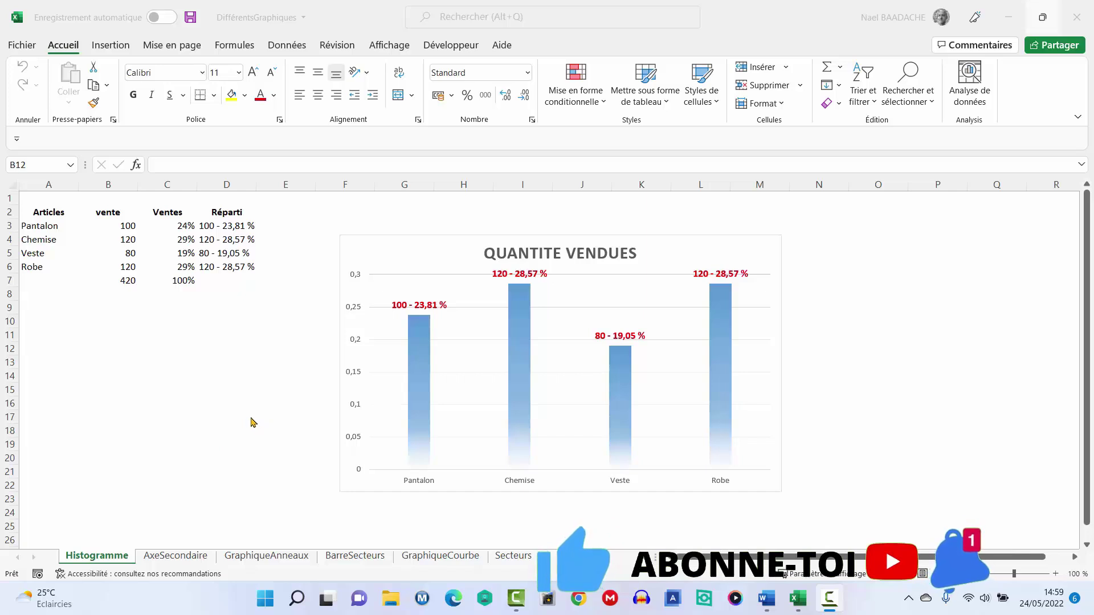
Review the AxeSecondaire, GraphiqueAnneaux, BarreSecteurs, GraphiqueCourbe and Secteurs sheets in turn.
{"action": "left_click", "coordinate": [176, 556]}
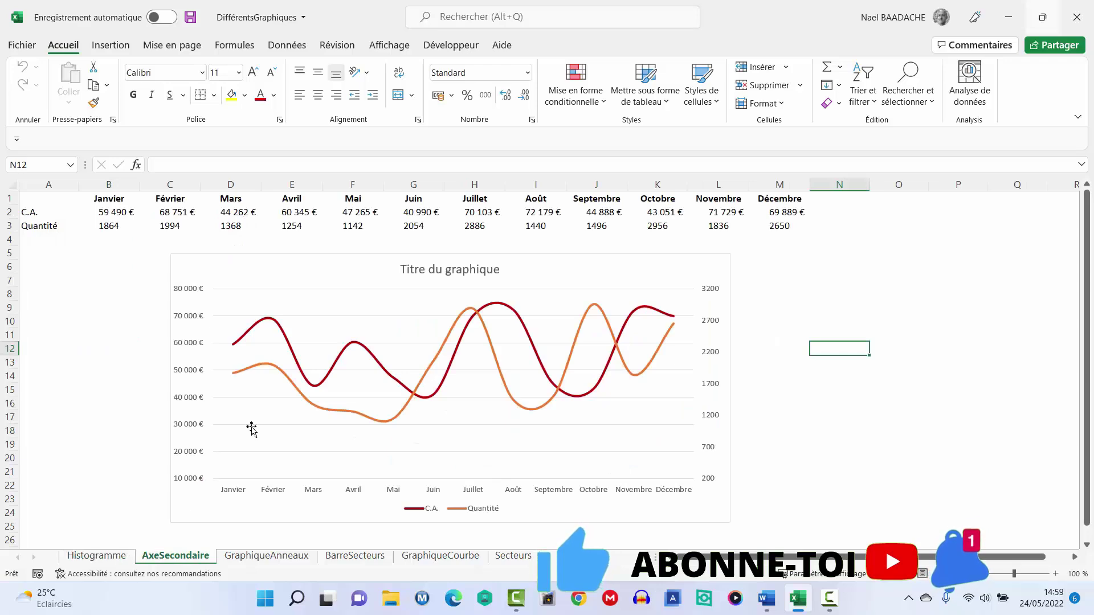
{"action": "left_click", "coordinate": [266, 557]}
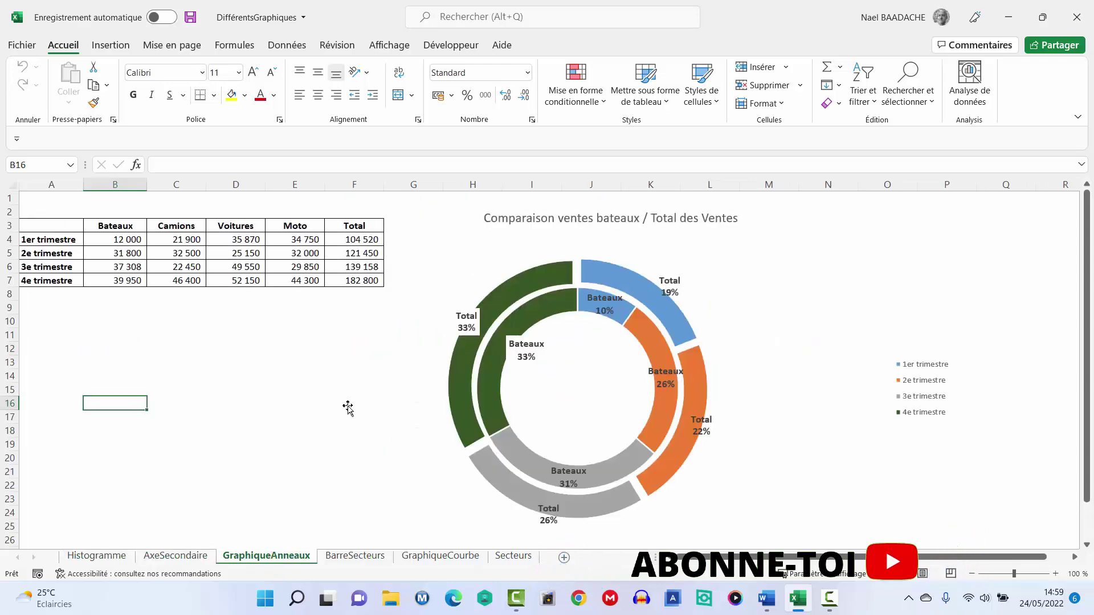
{"action": "left_click", "coordinate": [355, 557]}
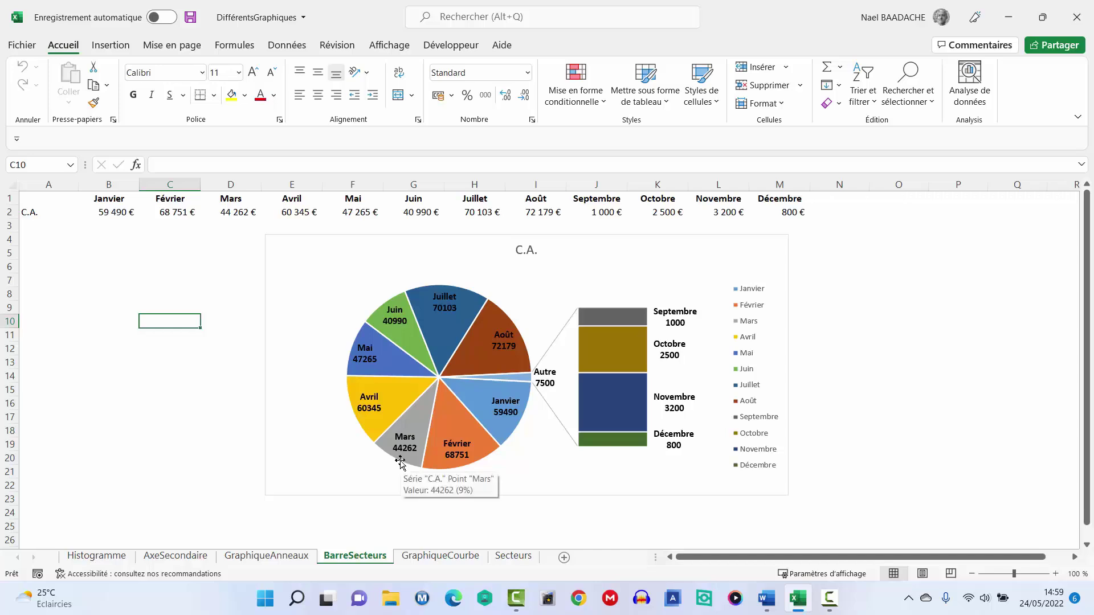
{"action": "left_click", "coordinate": [442, 556]}
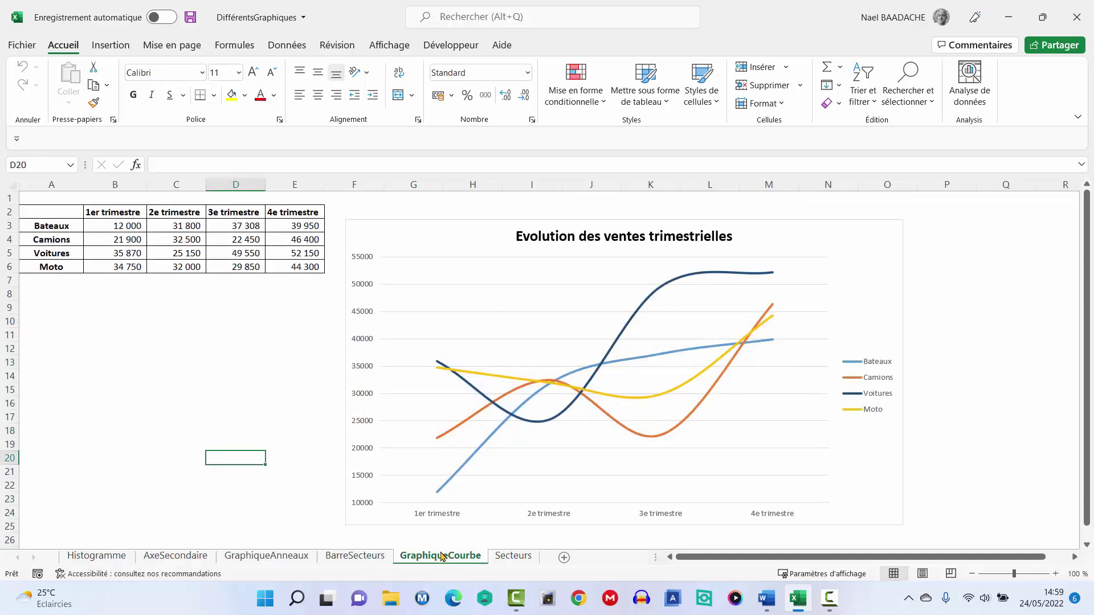
{"action": "left_click", "coordinate": [513, 556]}
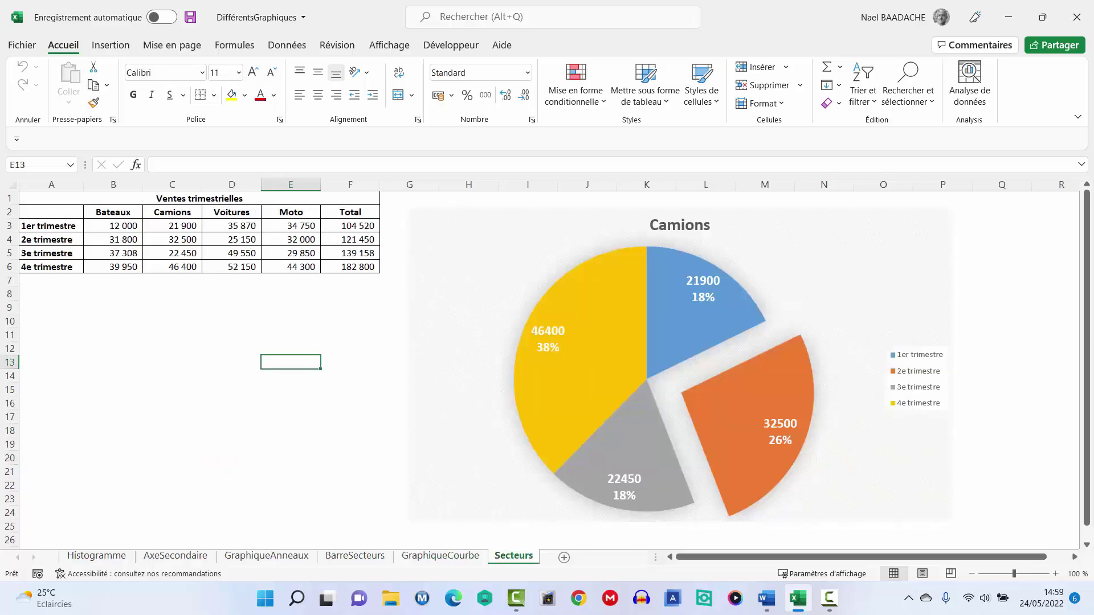
{"action": "key", "text": "F10"}
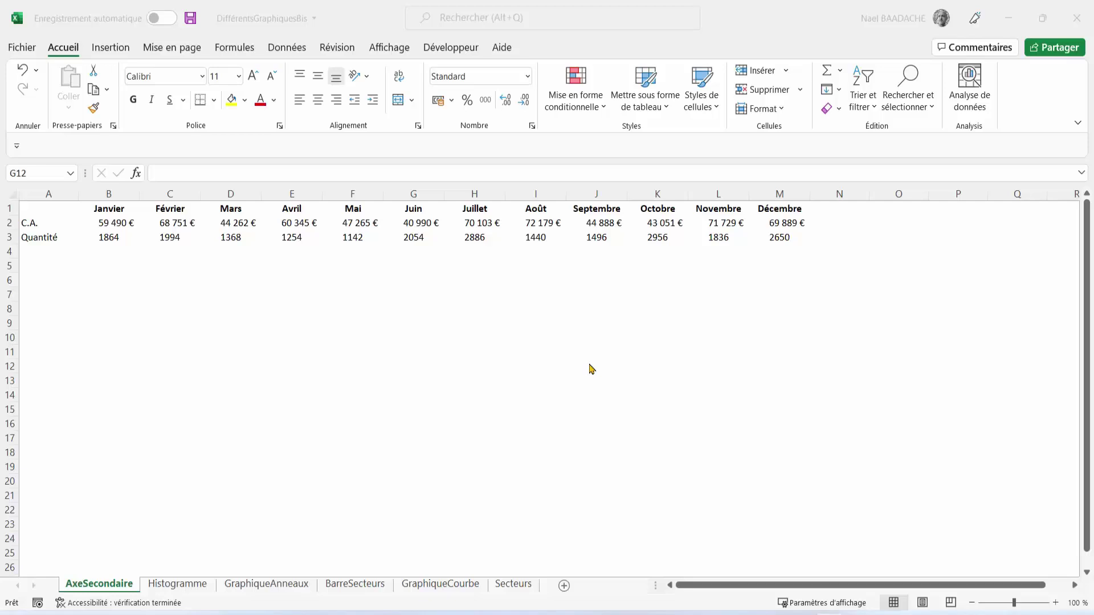
Select the full monthly C.A. and Quantité table A1:M3, headers included.
{"action": "left_click", "coordinate": [183, 299]}
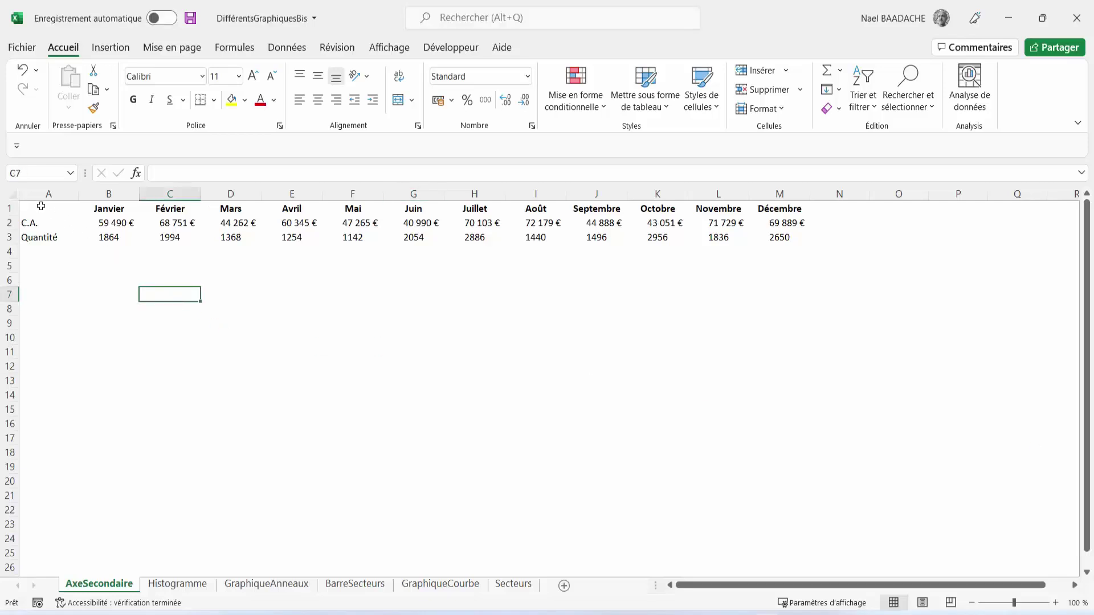
{"action": "left_click_drag", "start_coordinate": [41, 206], "coordinate": [774, 237]}
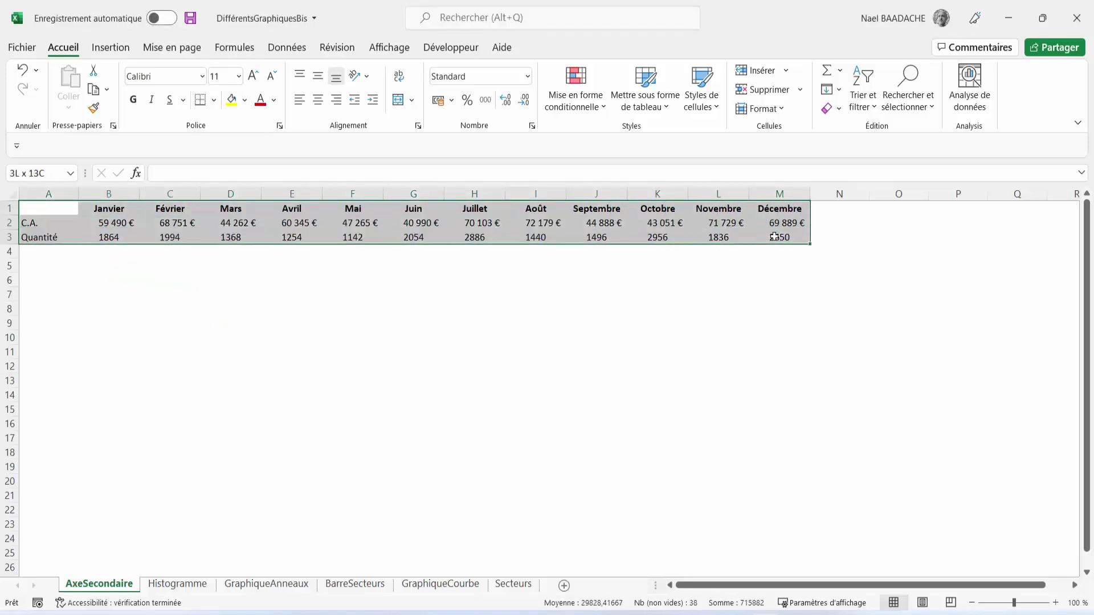
{"action": "left_click", "coordinate": [127, 235]}
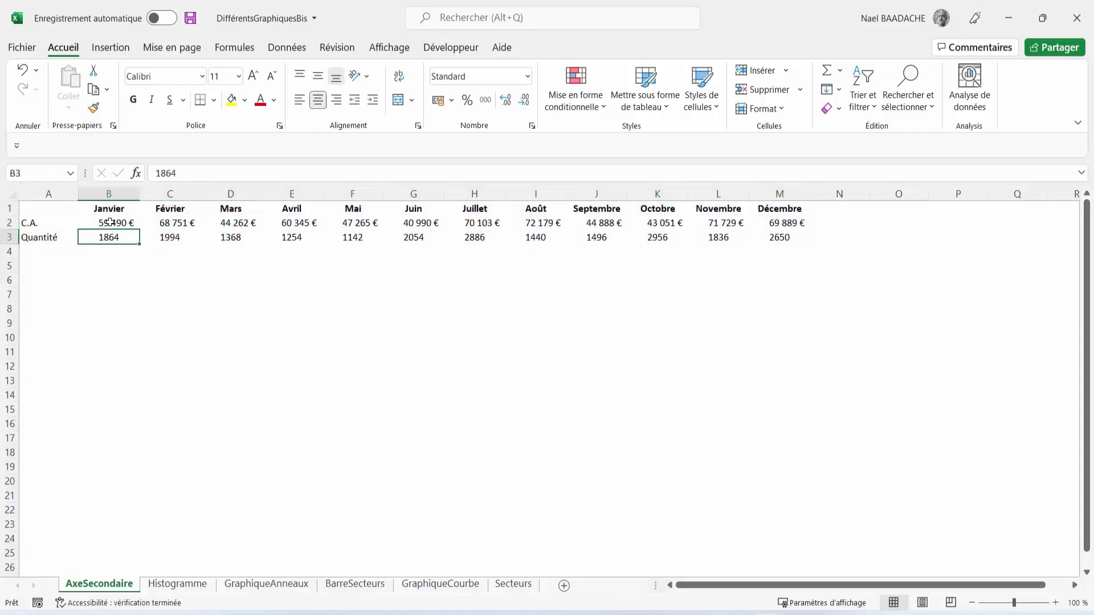
{"action": "left_click", "coordinate": [110, 222]}
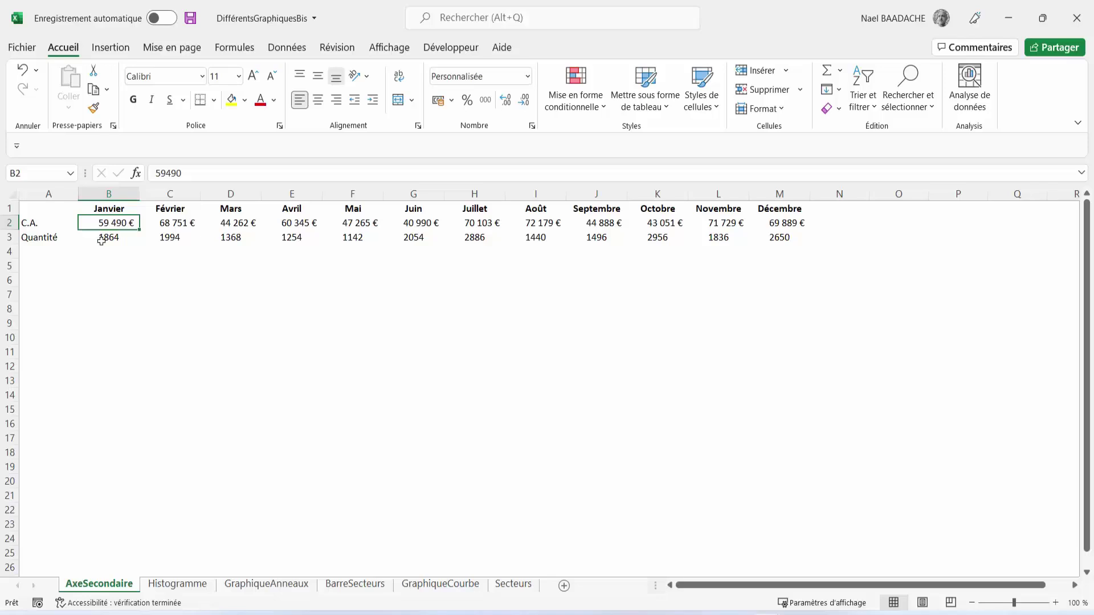
{"action": "left_click_drag", "start_coordinate": [108, 238], "coordinate": [782, 238]}
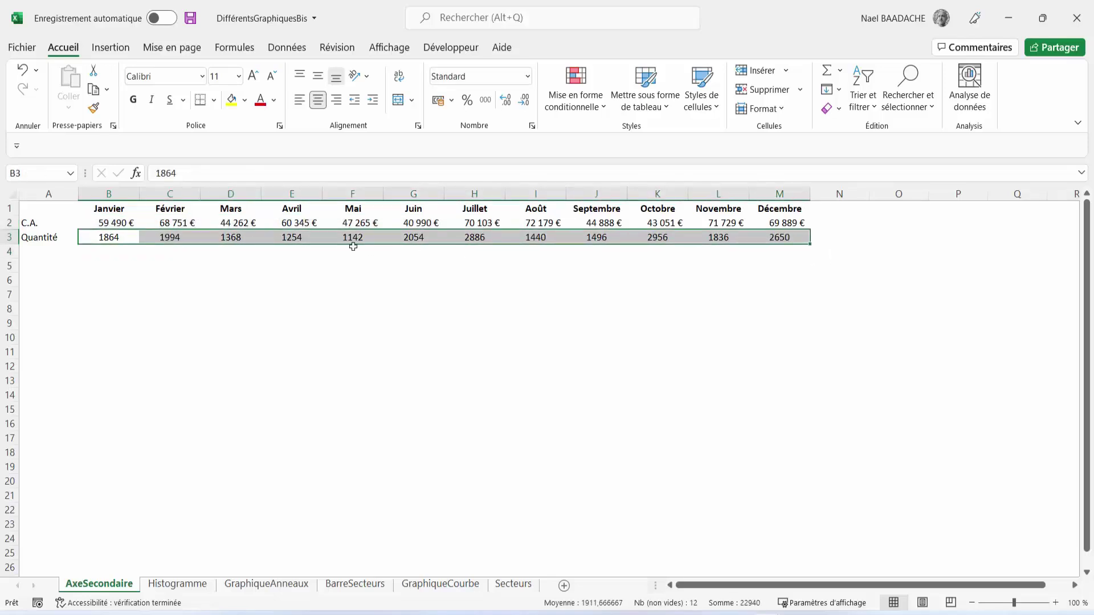
{"action": "left_click_drag", "start_coordinate": [26, 207], "coordinate": [766, 234]}
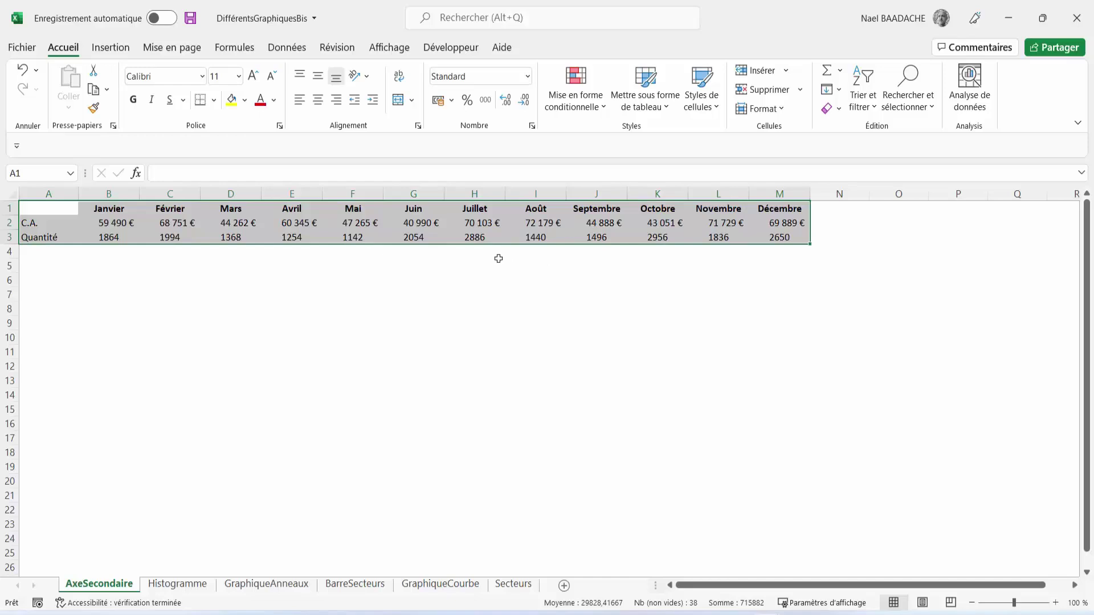
{"action": "left_click", "coordinate": [42, 208]}
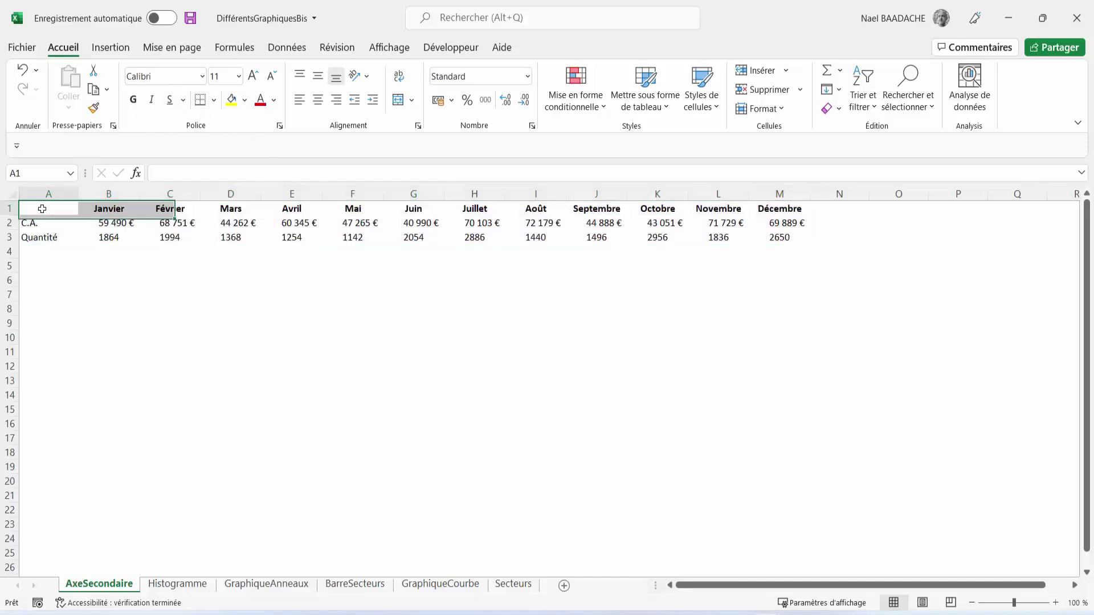
{"action": "left_click_drag", "start_coordinate": [41, 209], "coordinate": [778, 239]}
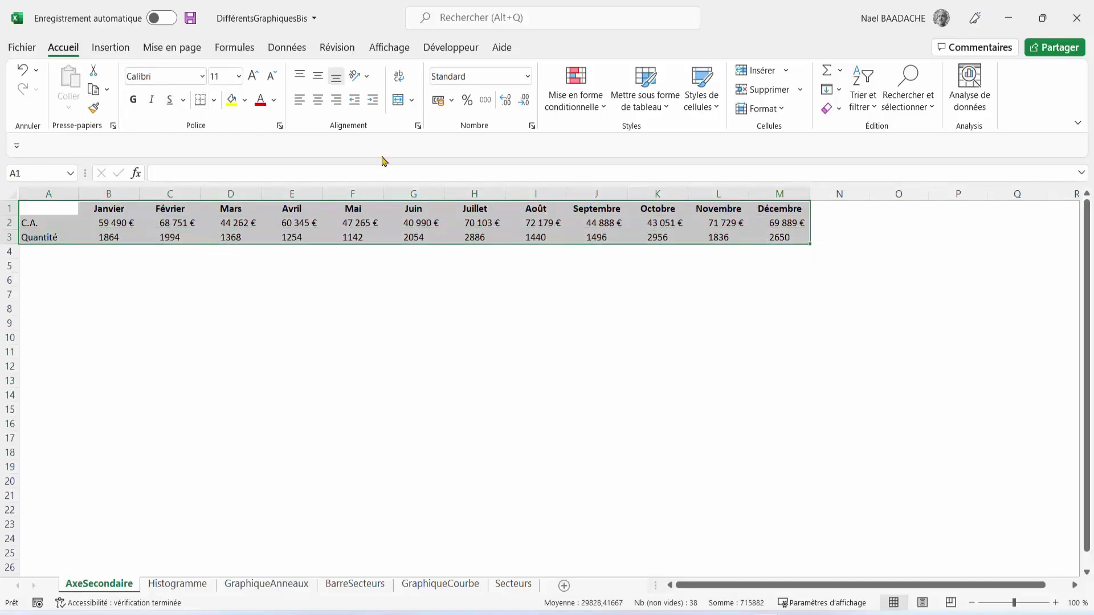
Insert a basic 2D line chart of the table and place it just below the data.
{"action": "left_click", "coordinate": [111, 49]}
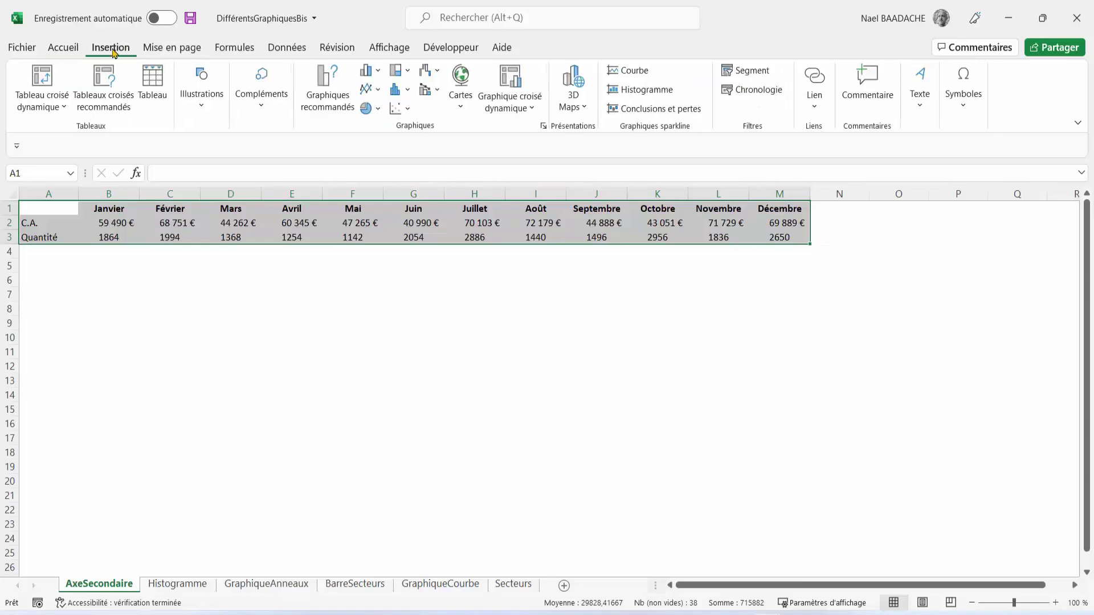
{"action": "left_click", "coordinate": [379, 91]}
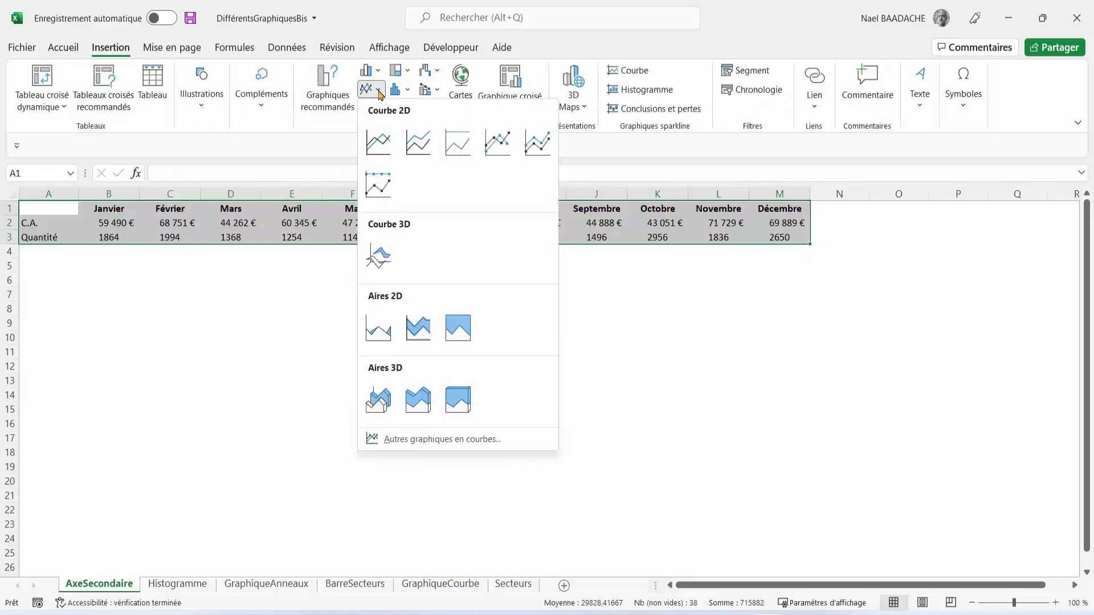
{"action": "key", "text": "Escape"}
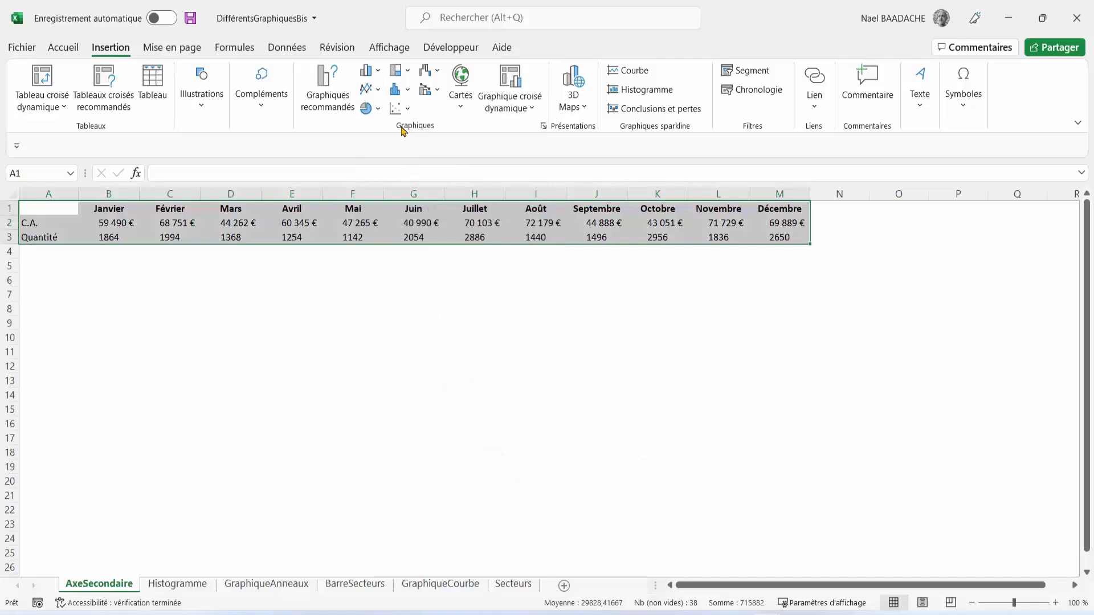
{"action": "left_click", "coordinate": [379, 91]}
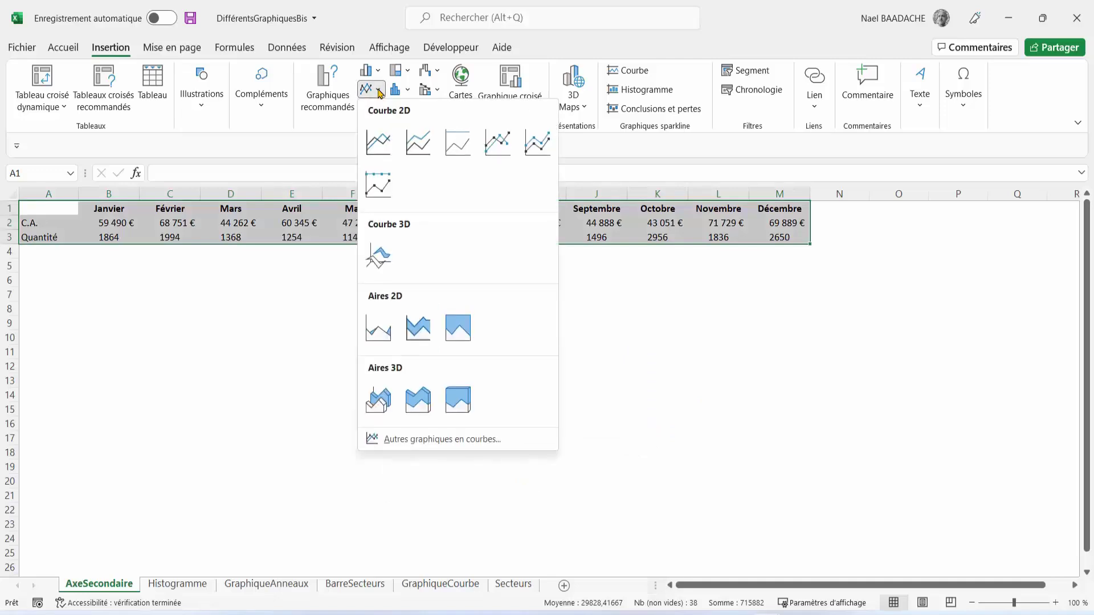
{"action": "left_click", "coordinate": [380, 148]}
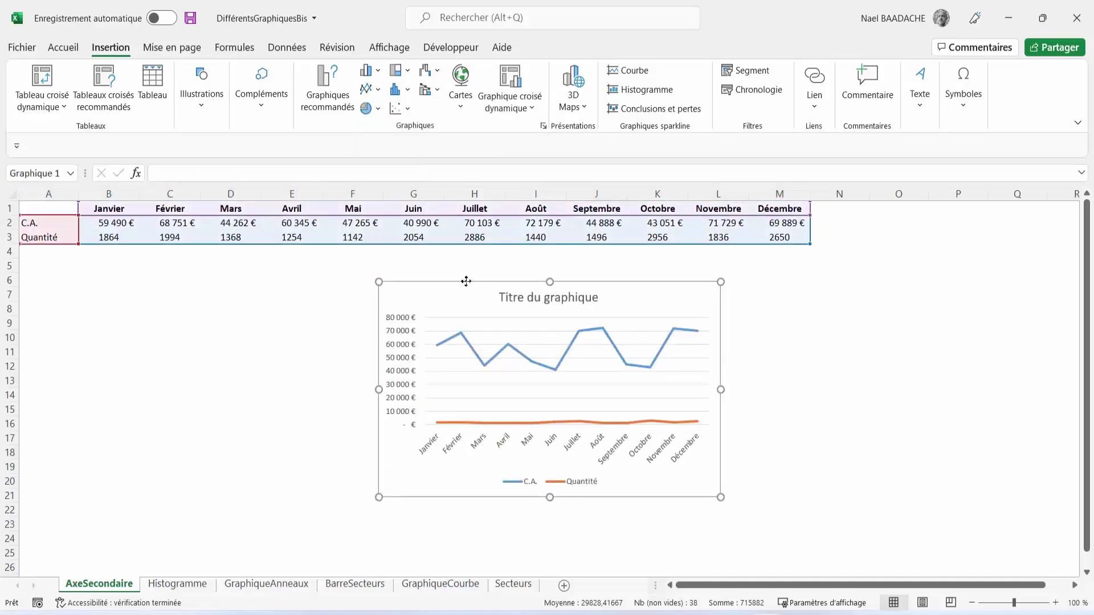
{"action": "left_click_drag", "start_coordinate": [490, 282], "coordinate": [422, 267]}
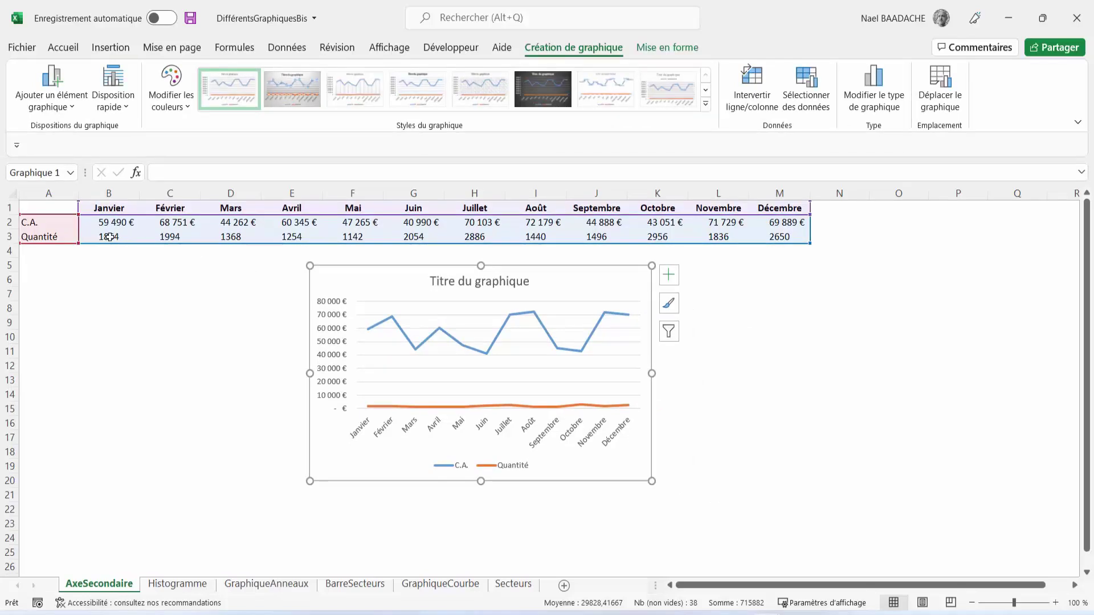
{"action": "left_click", "coordinate": [110, 237]}
{"action": "left_click", "coordinate": [115, 223]}
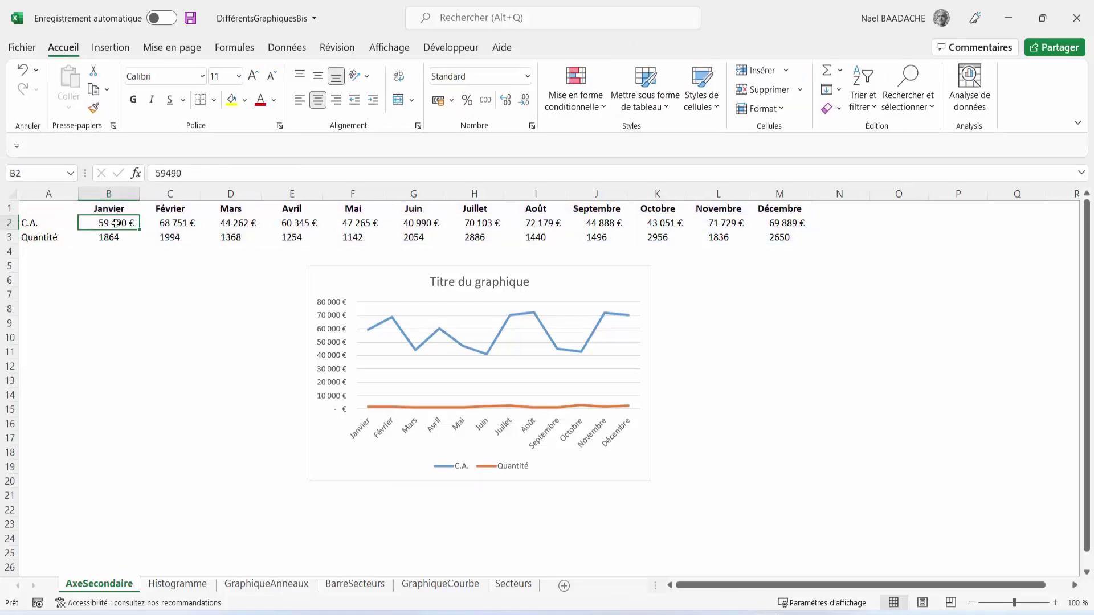
Move the Quantité series onto a secondary axis through Format Data Series.
{"action": "left_click", "coordinate": [401, 406]}
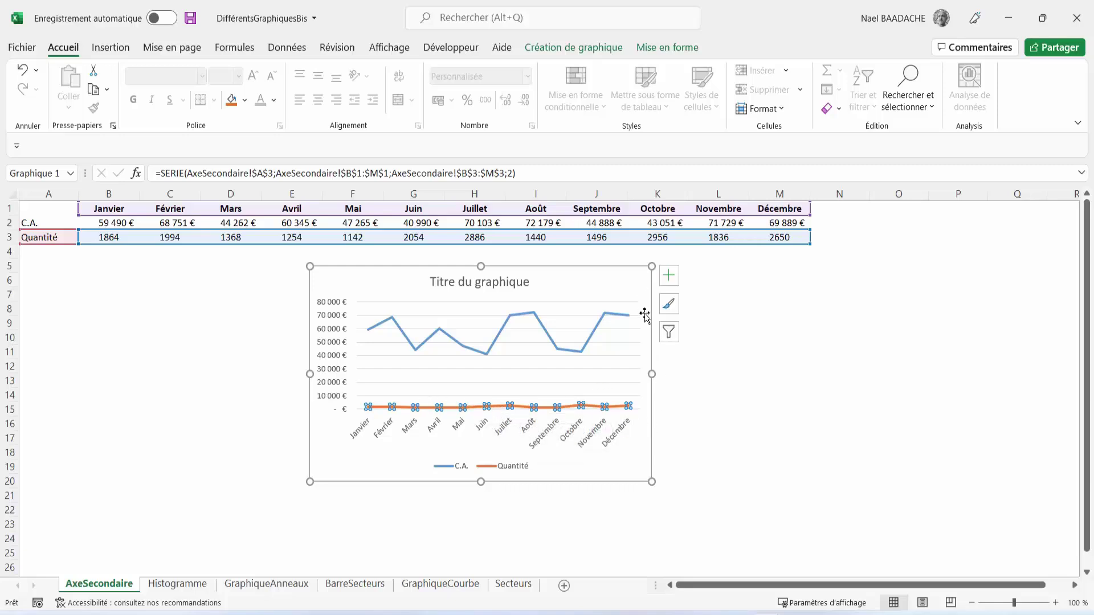
{"action": "left_click", "coordinate": [763, 407]}
{"action": "left_click", "coordinate": [564, 409]}
{"action": "right_click", "coordinate": [566, 409]}
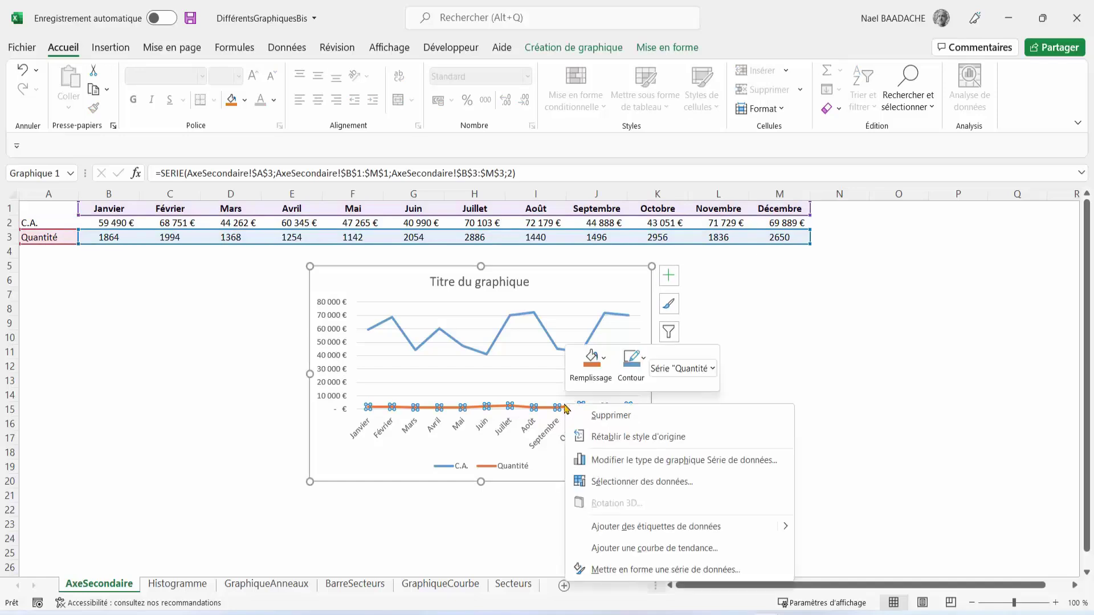
{"action": "left_click", "coordinate": [613, 570]}
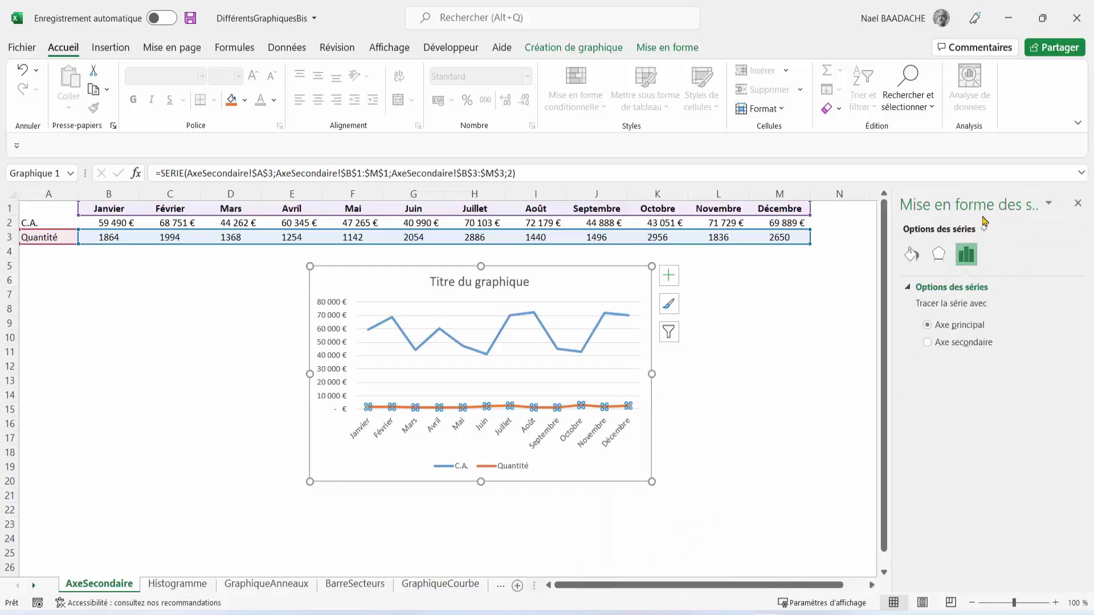
{"action": "left_click", "coordinate": [928, 343]}
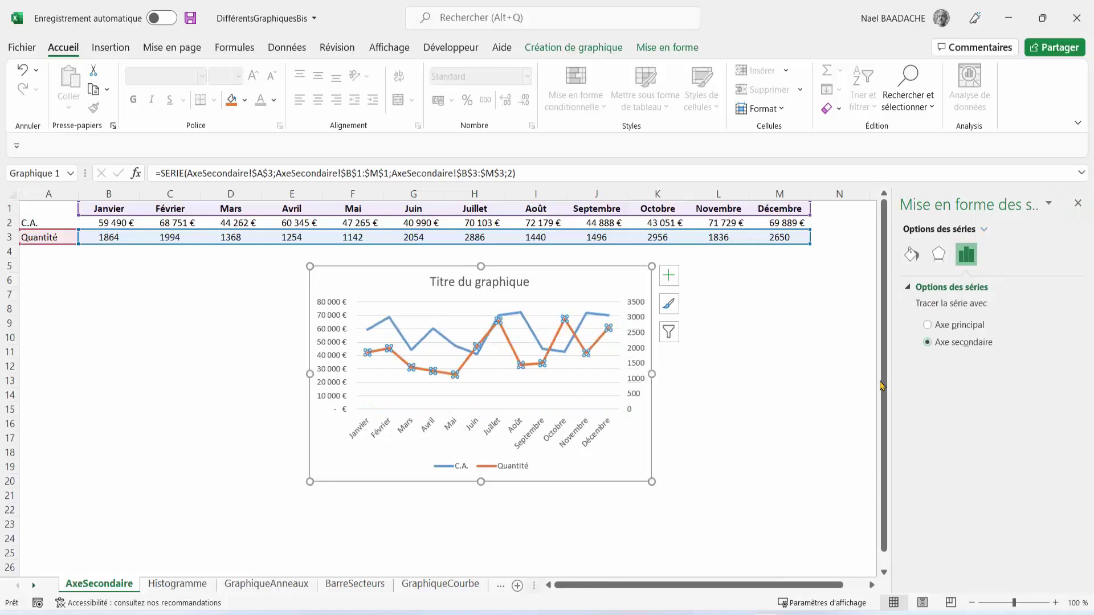
{"action": "left_click", "coordinate": [214, 405]}
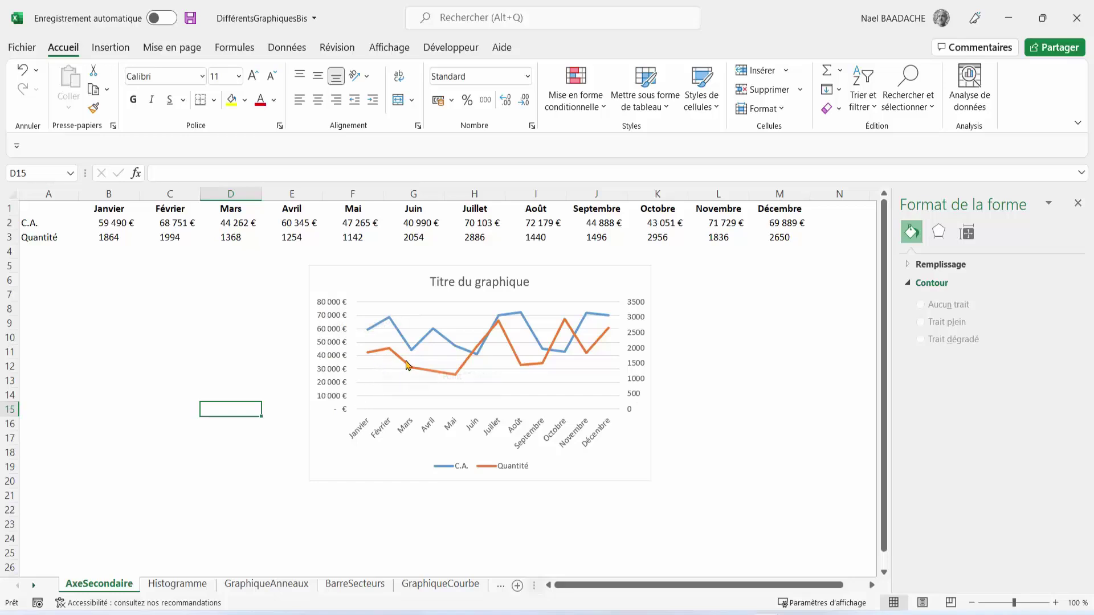
Turn on Smoothed line (Lissage) for the Quantité series and then the C.A. series.
{"action": "left_click", "coordinate": [451, 371]}
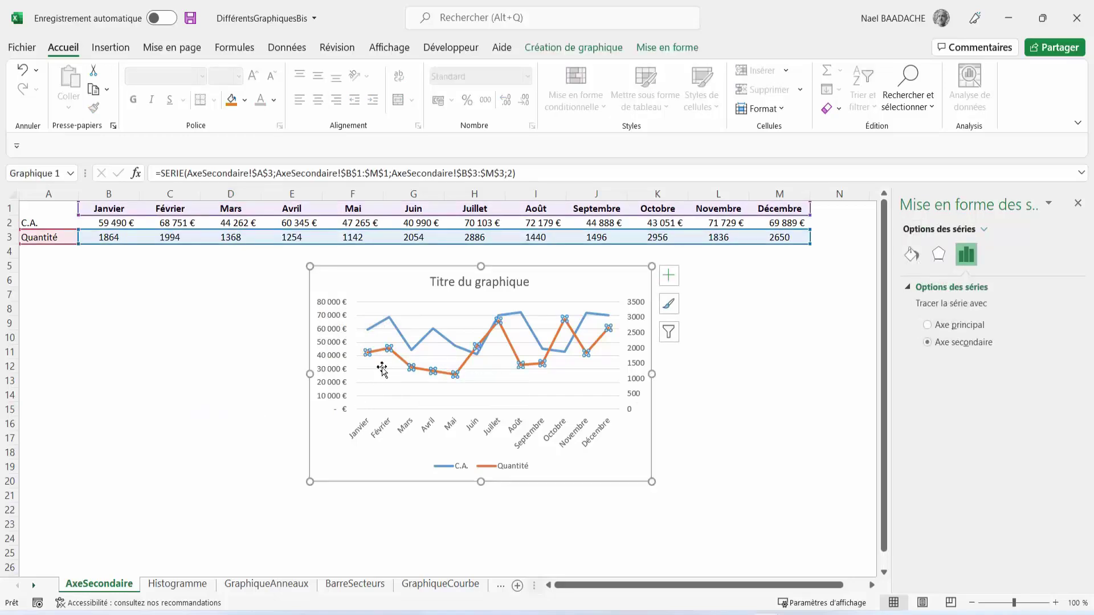
{"action": "left_click", "coordinate": [746, 408]}
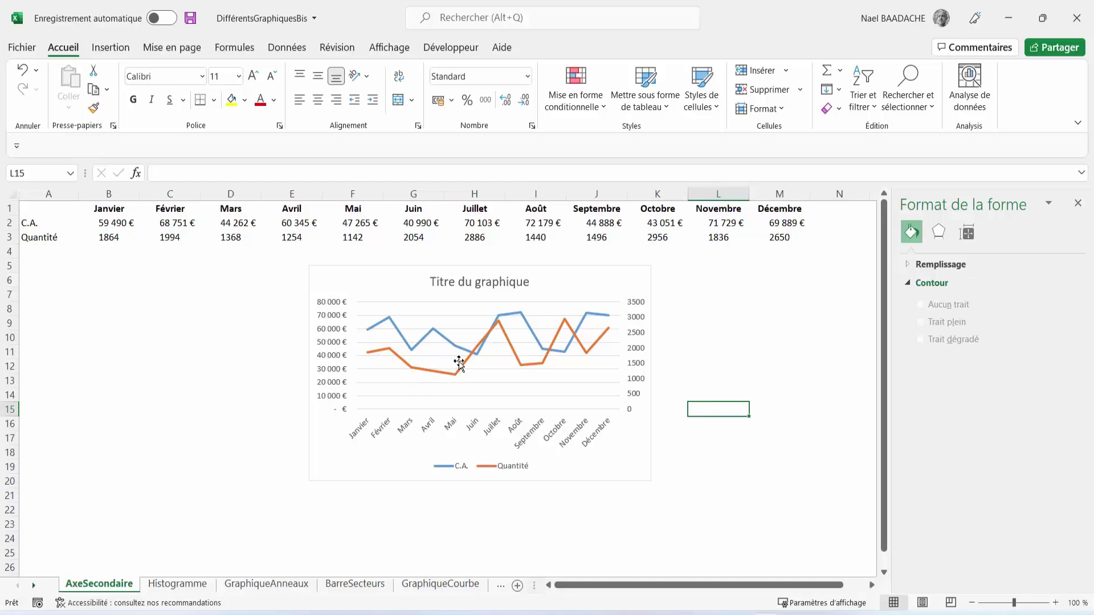
{"action": "mouse_move", "coordinate": [466, 363]}
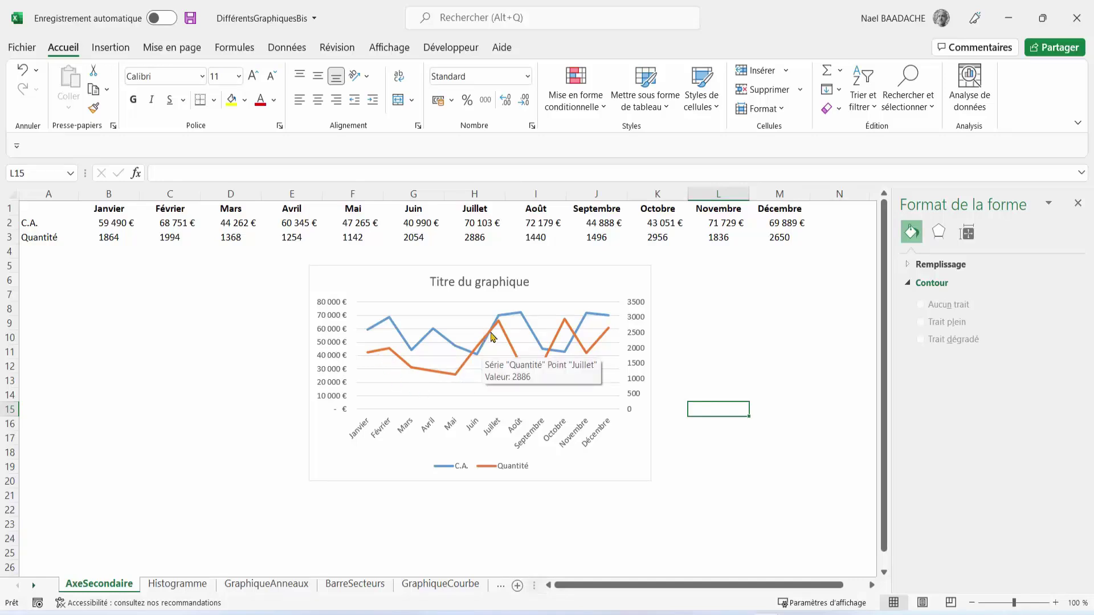
{"action": "left_click", "coordinate": [467, 363]}
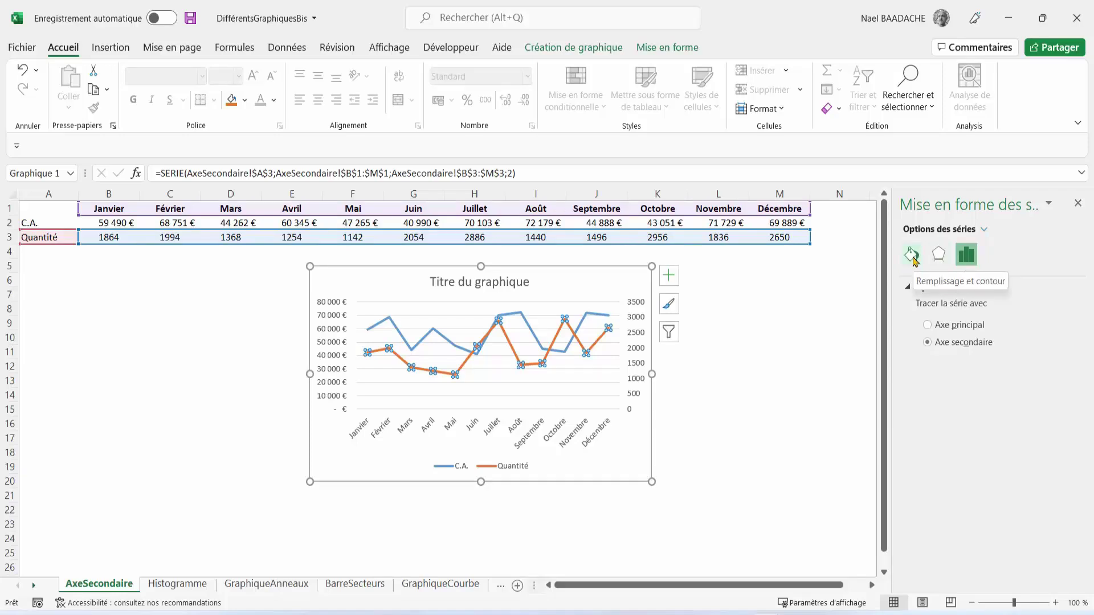
{"action": "left_click", "coordinate": [912, 257]}
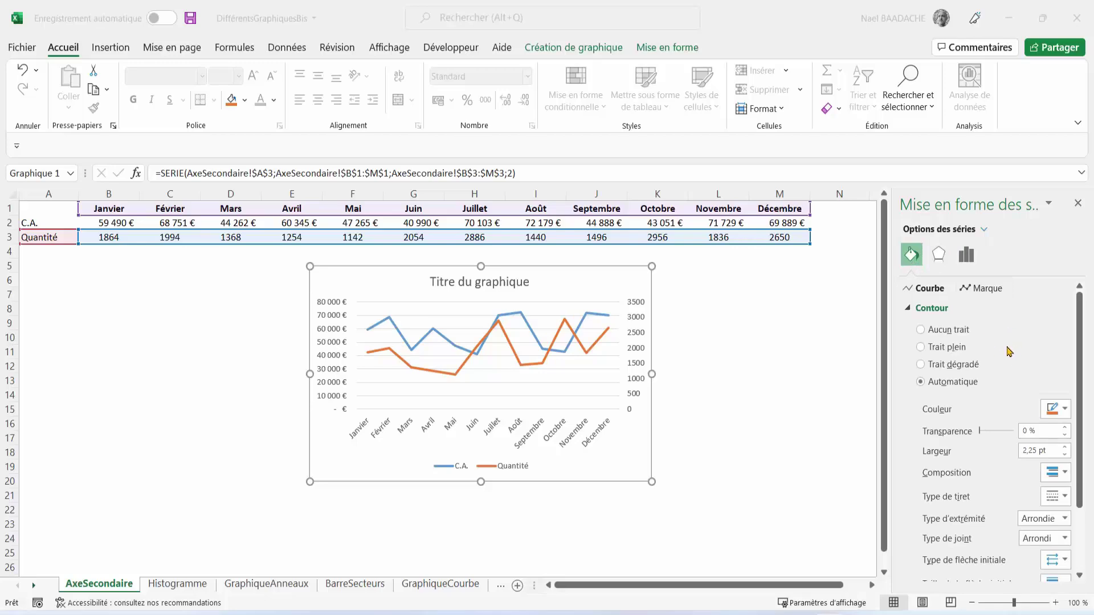
{"action": "scroll", "coordinate": [1008, 352], "scroll_direction": "down", "scroll_amount": 3}
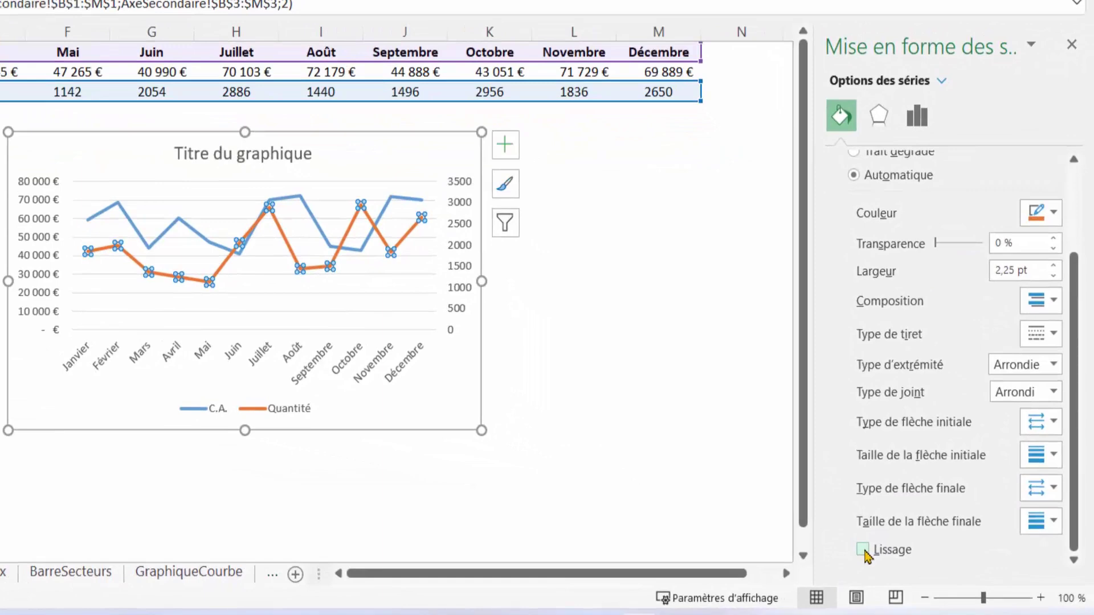
{"action": "left_click", "coordinate": [862, 549]}
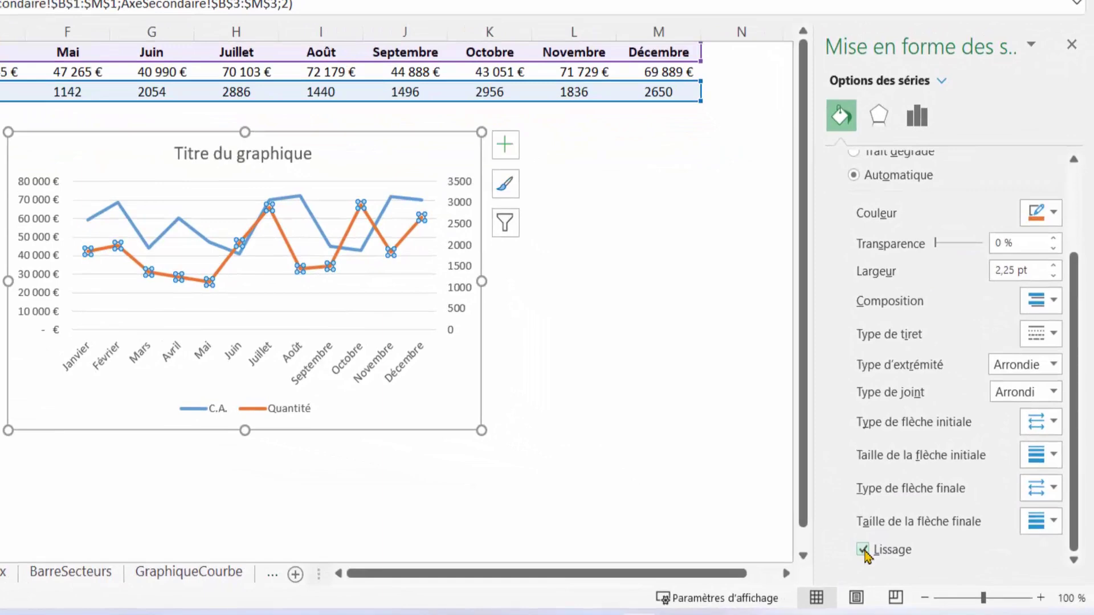
{"action": "left_click", "coordinate": [406, 201]}
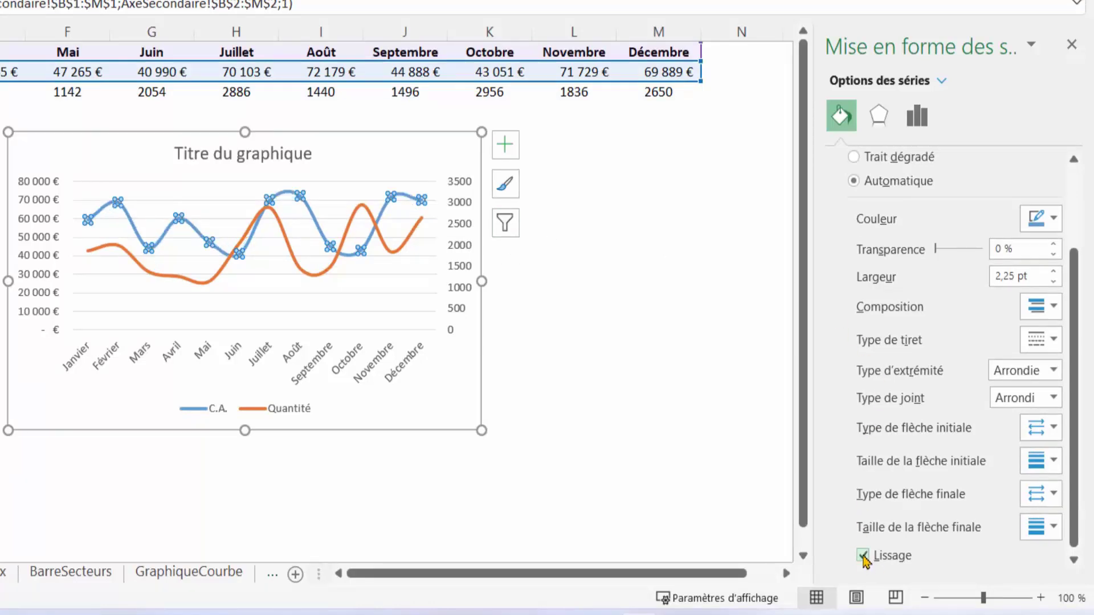
{"action": "left_click", "coordinate": [446, 462]}
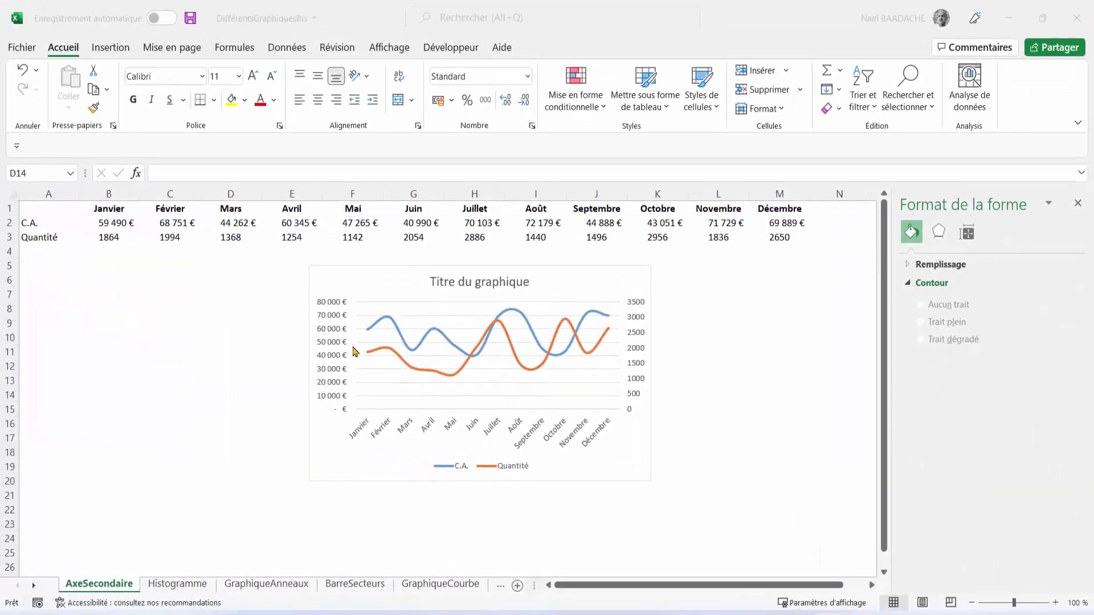
Set the primary C.A. axis minimum to 5000 and maximum to 85000.
{"action": "left_click", "coordinate": [331, 319]}
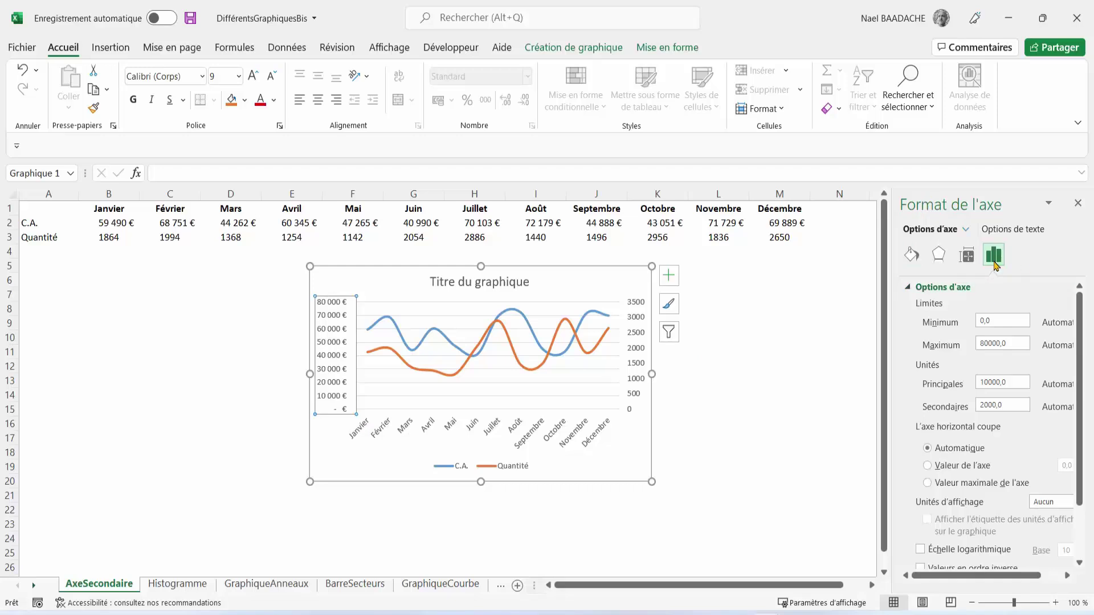
{"action": "double_click", "coordinate": [1000, 320]}
{"action": "type", "text": "5000"}
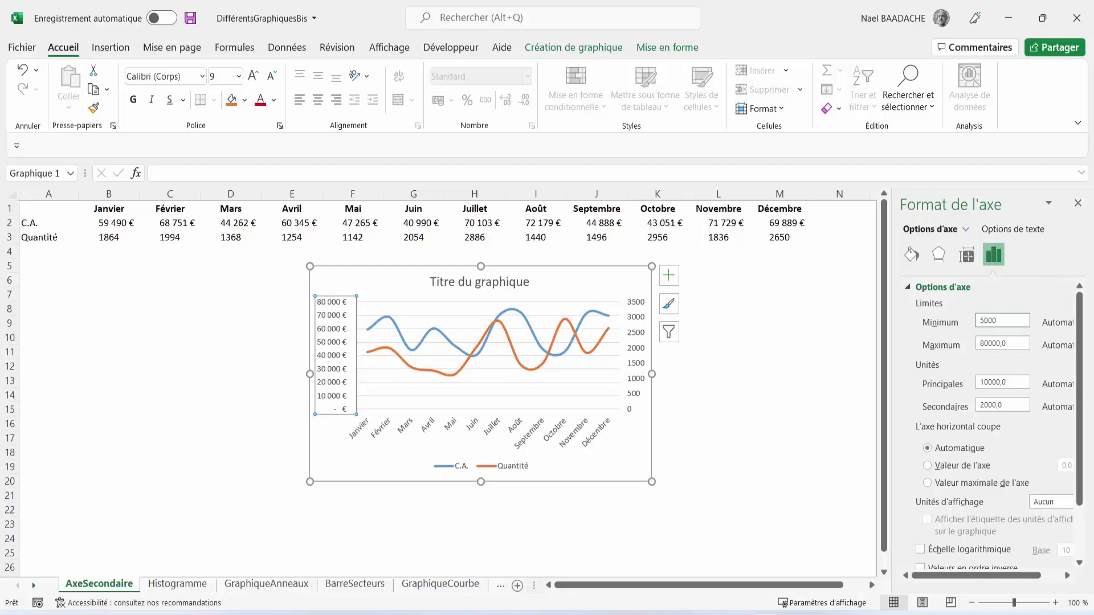
{"action": "left_click", "coordinate": [1013, 343]}
{"action": "type", "text": "85000"}
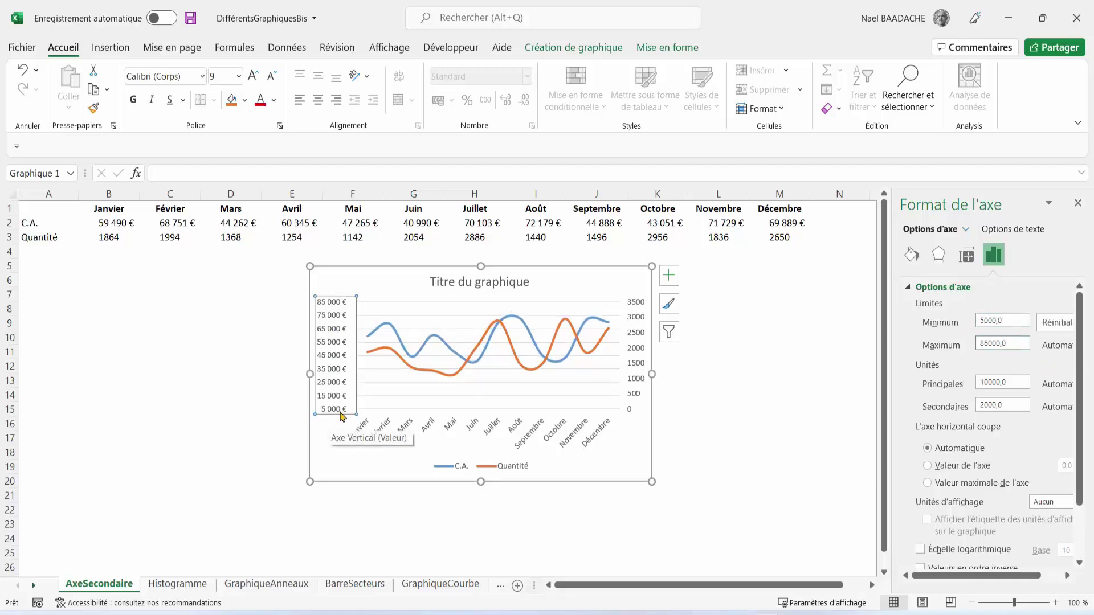
Set the secondary Quantité axis minimum to 500.
{"action": "left_click", "coordinate": [640, 380]}
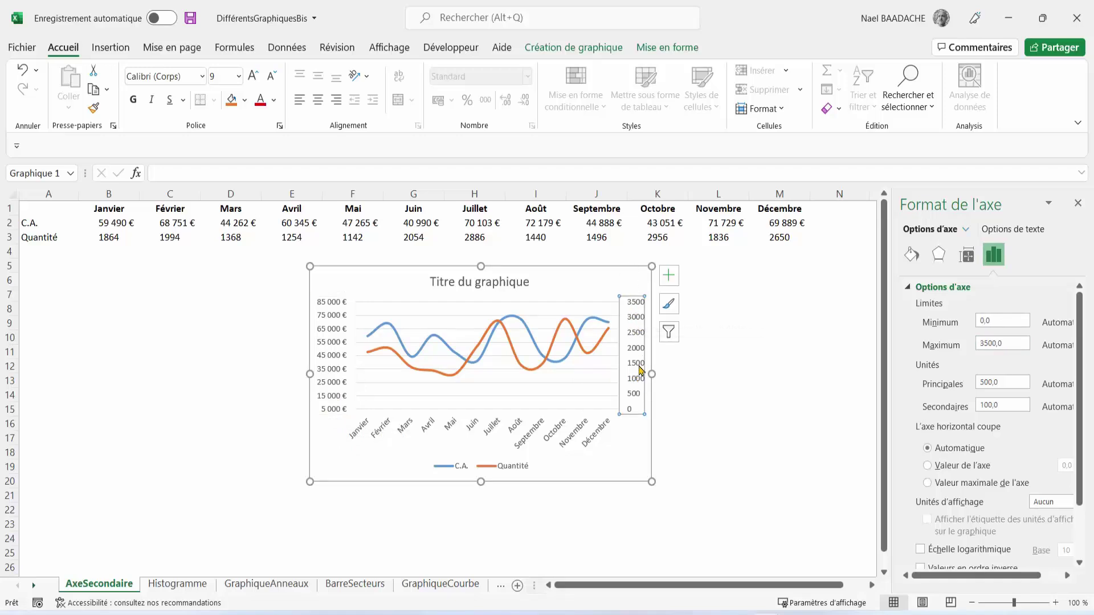
{"action": "left_click", "coordinate": [976, 321]}
{"action": "type", "text": "500"}
{"action": "left_click", "coordinate": [994, 342]}
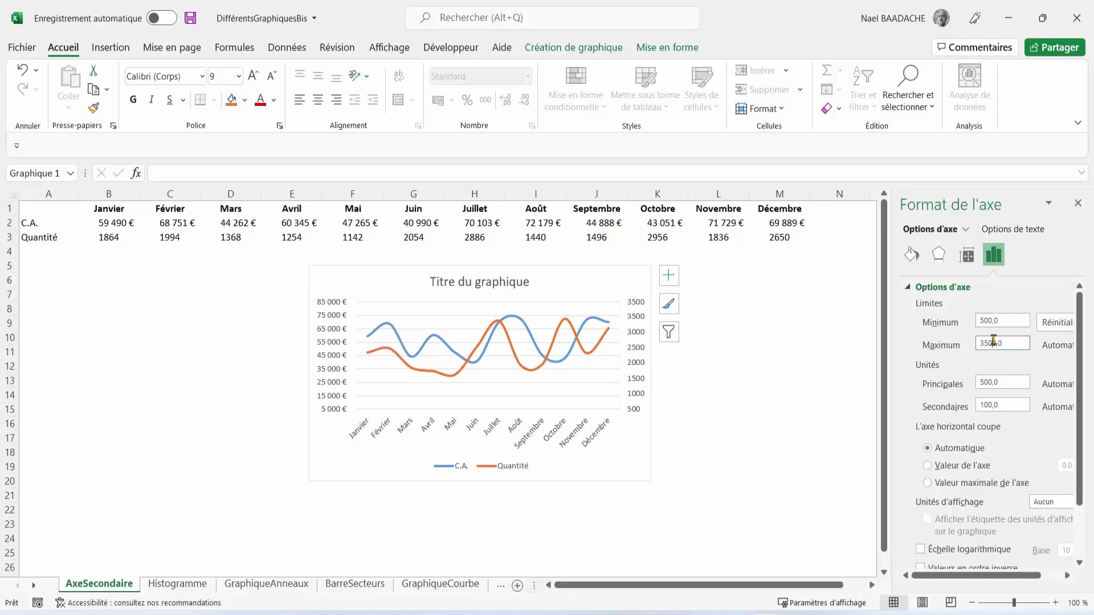
{"action": "left_click", "coordinate": [221, 444]}
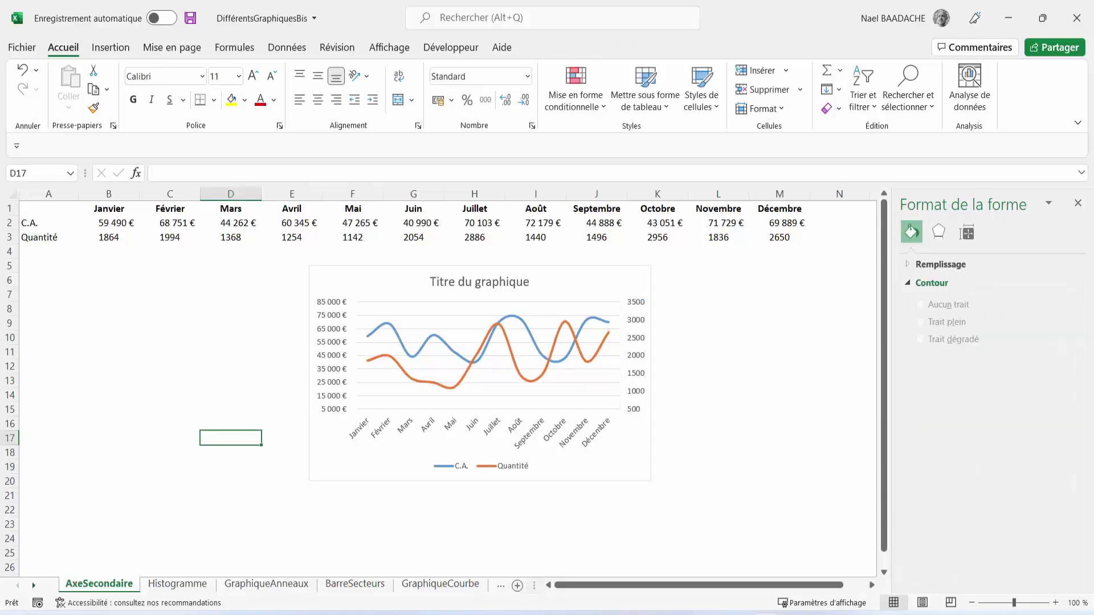
Retitle the chart 'C.A et Quantité vendues' and drag its corner to enlarge it slightly.
{"action": "left_click", "coordinate": [481, 281]}
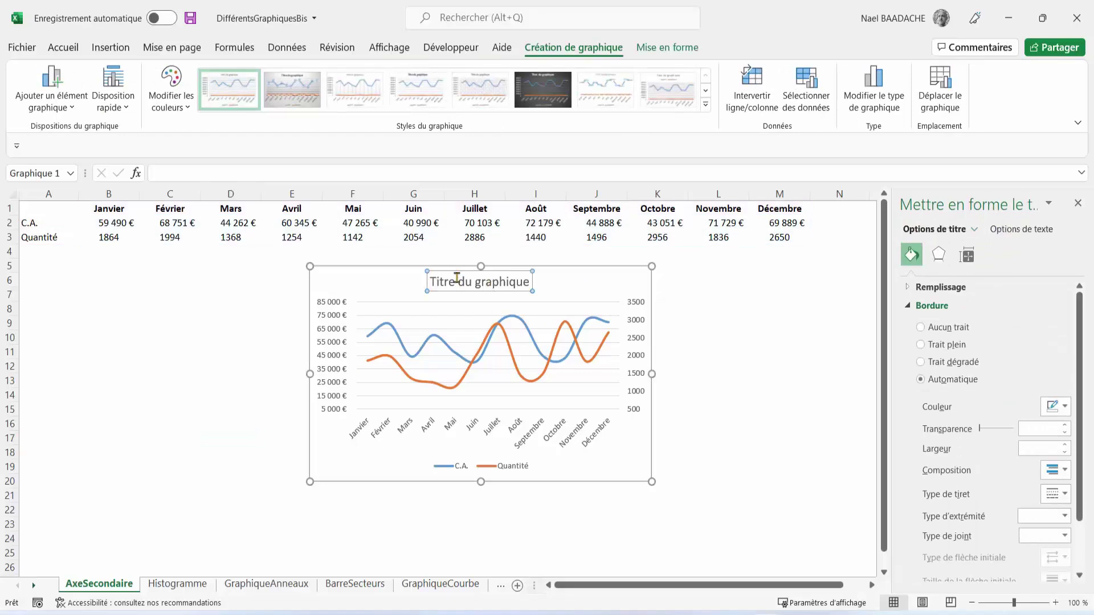
{"action": "left_click_drag", "start_coordinate": [431, 281], "coordinate": [533, 279]}
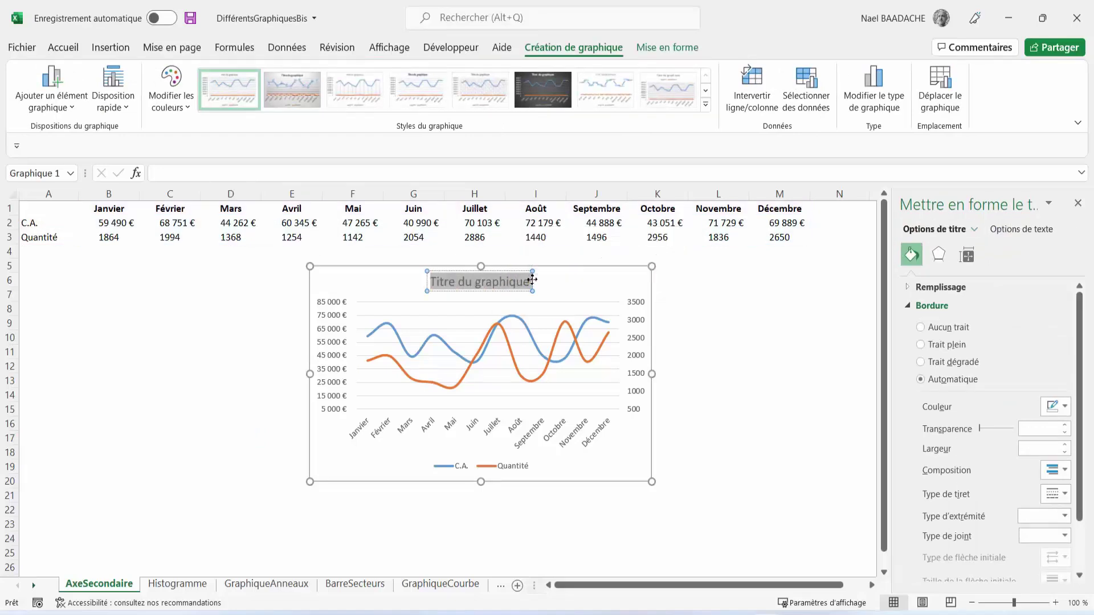
{"action": "type", "text": "C.A"}
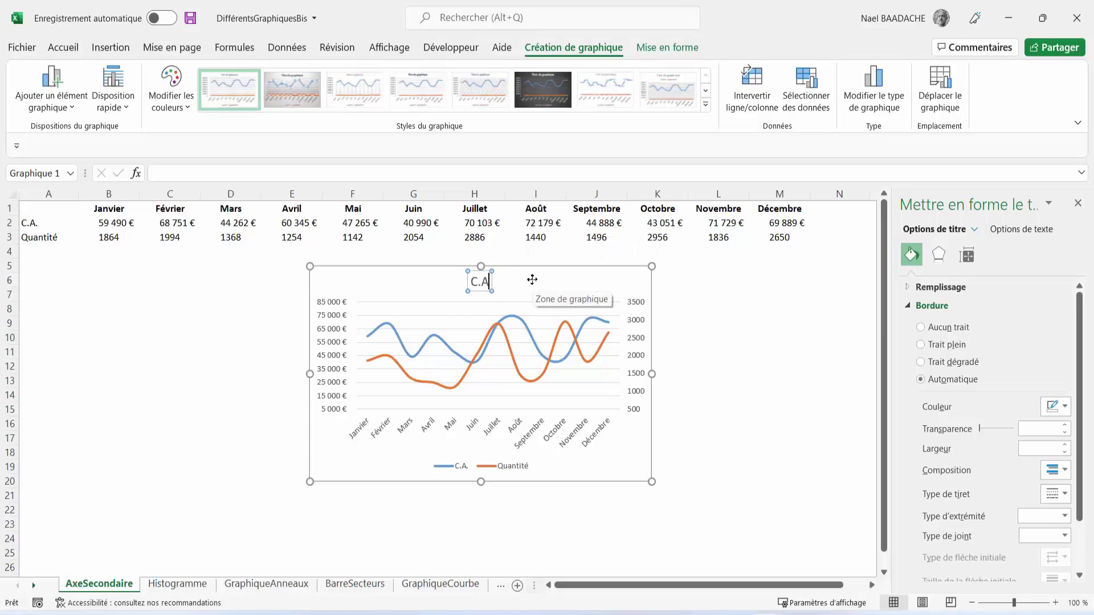
{"action": "type", "text": " et Quant"}
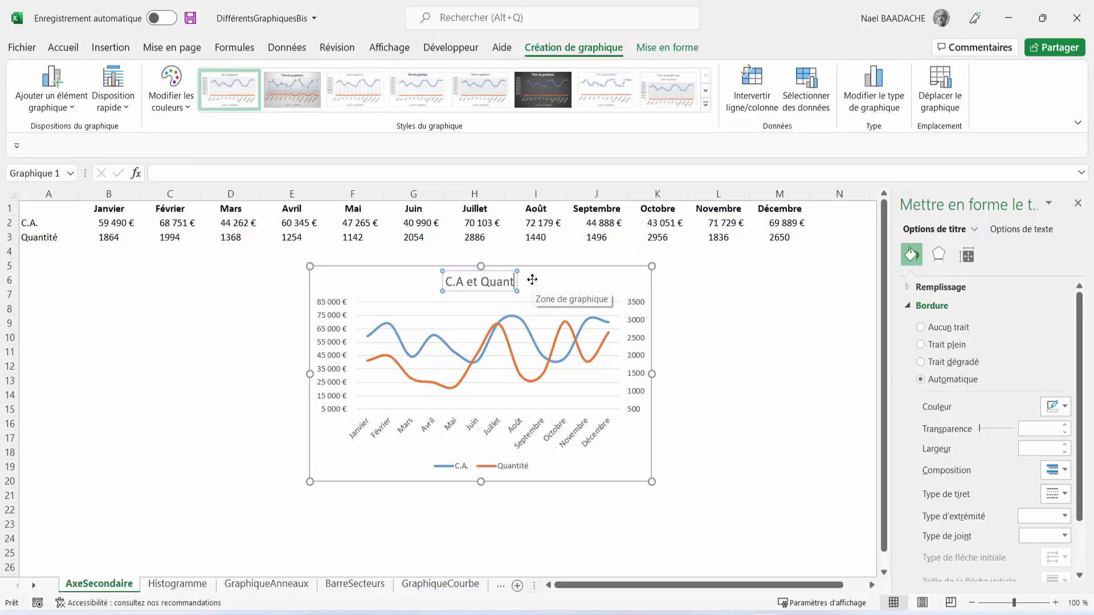
{"action": "type", "text": "ité"}
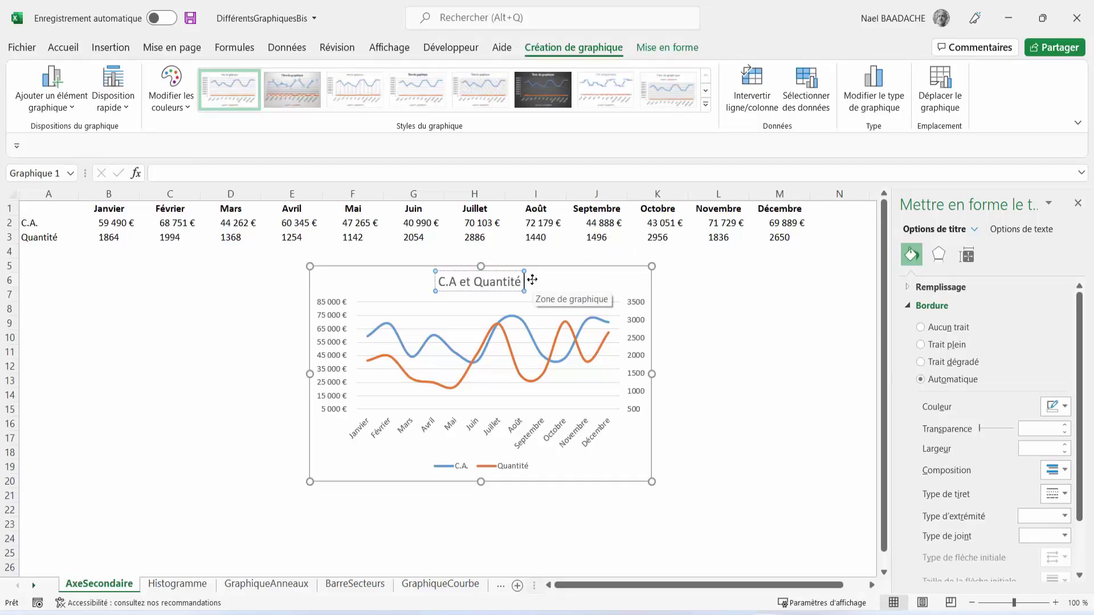
{"action": "type", "text": " vendues"}
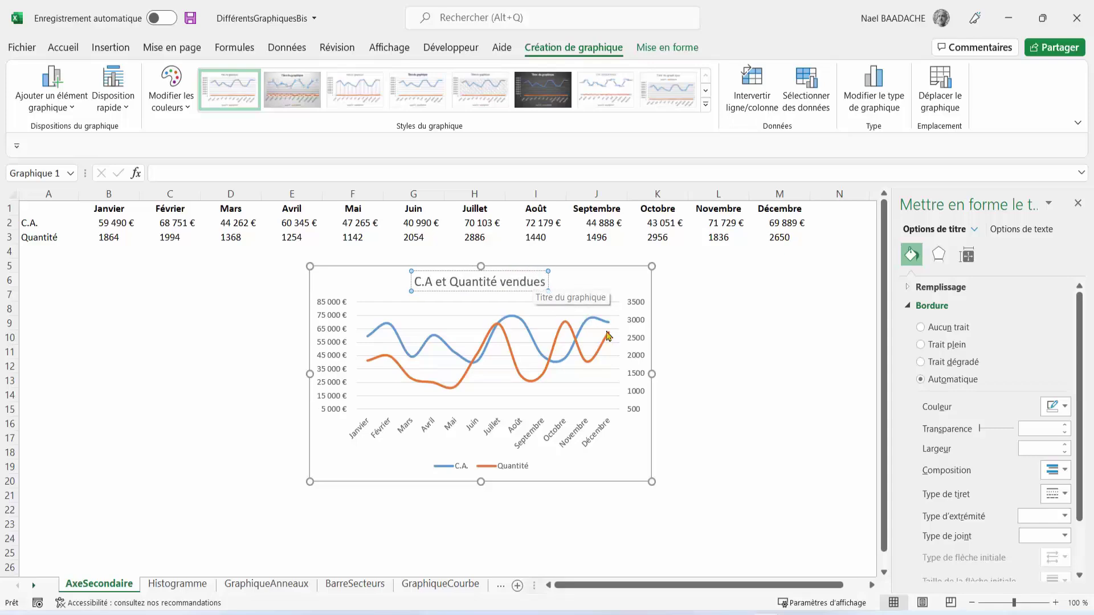
{"action": "left_click", "coordinate": [763, 350]}
{"action": "left_click", "coordinate": [649, 478]}
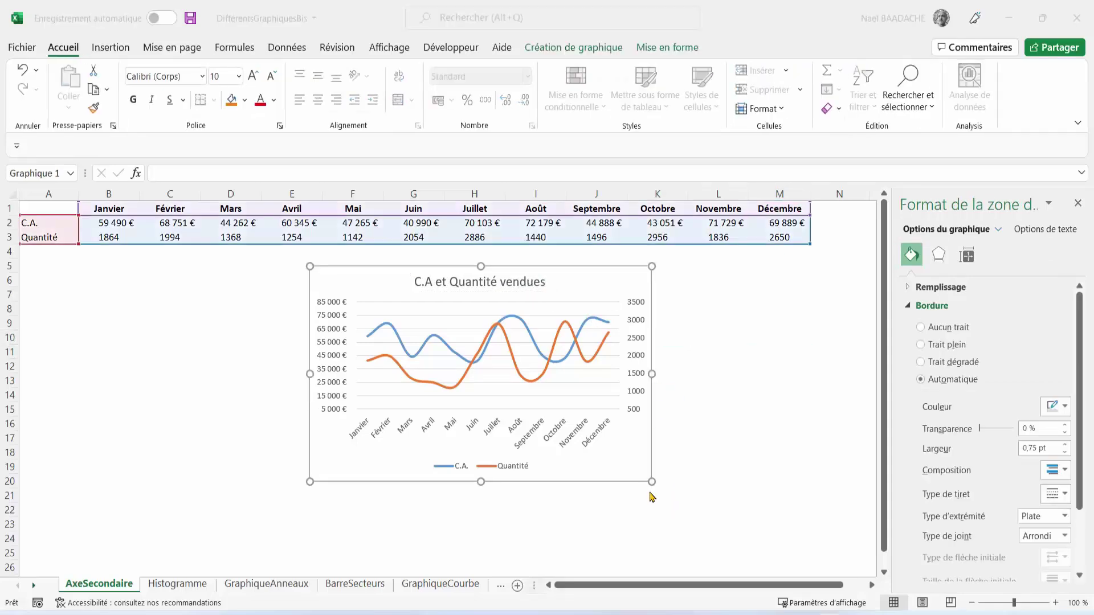
{"action": "left_click_drag", "start_coordinate": [652, 482], "coordinate": [682, 501]}
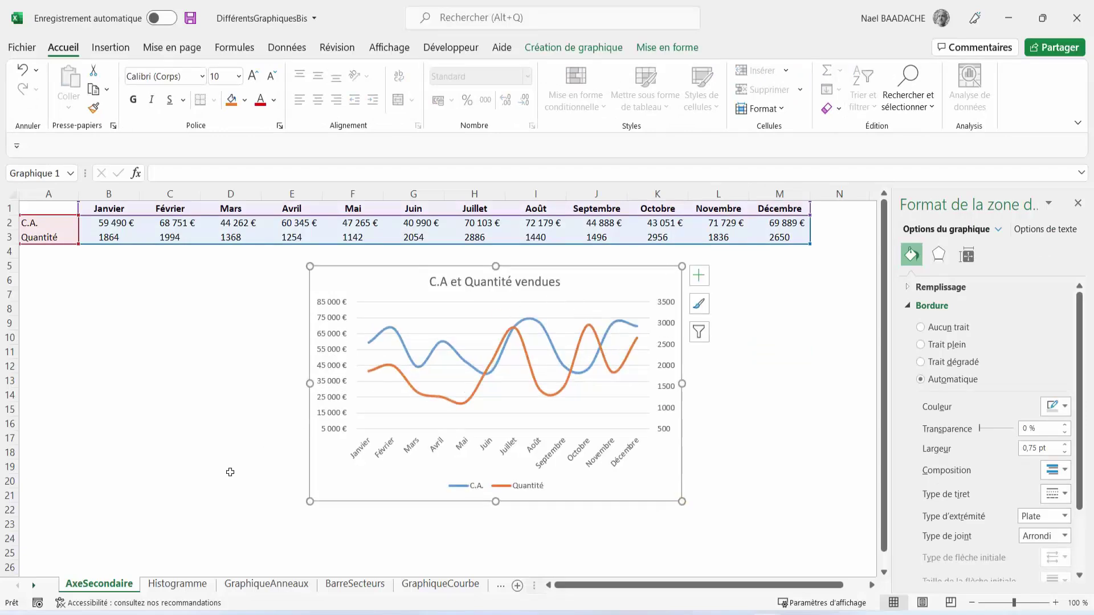
On the Histogramme sheet, clear C3:D7 and delete the 420 total in B7.
{"action": "left_click", "coordinate": [176, 585]}
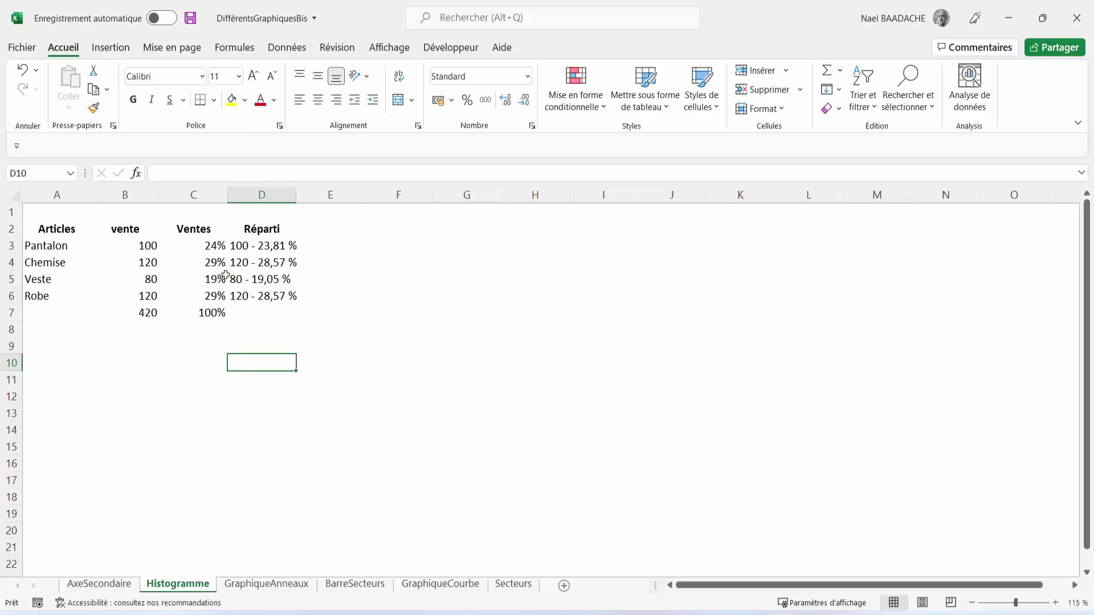
{"action": "left_click", "coordinate": [206, 245]}
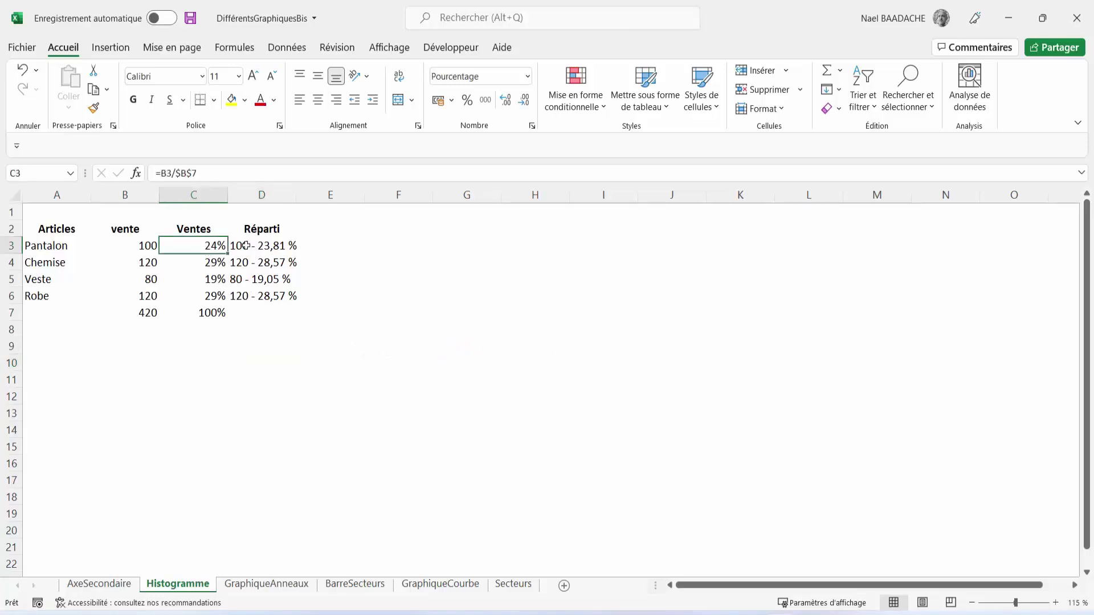
{"action": "key", "text": "Right"}
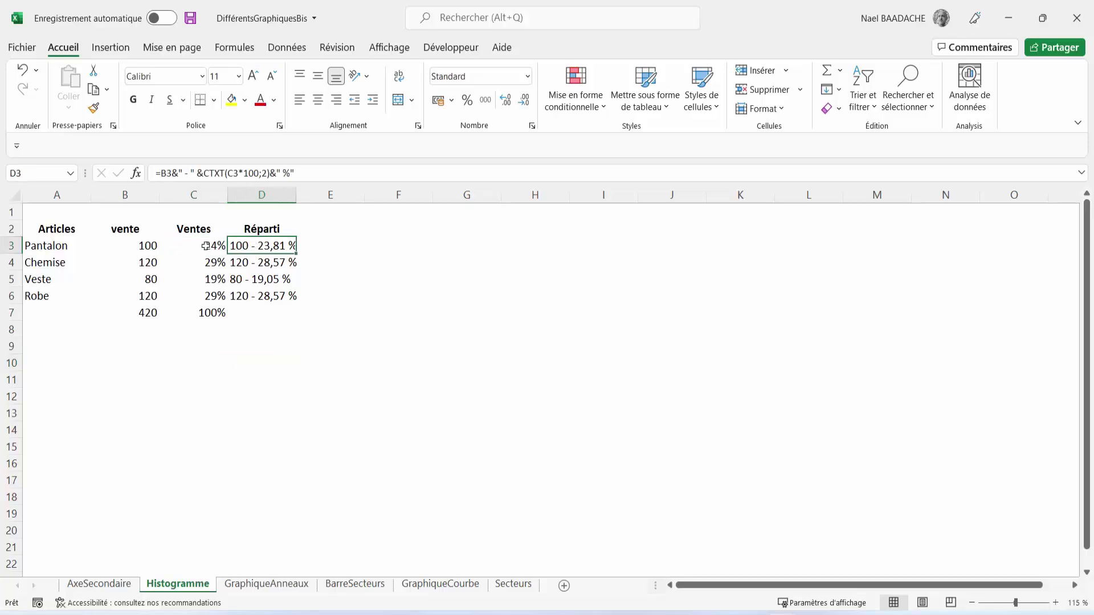
{"action": "left_click", "coordinate": [211, 245]}
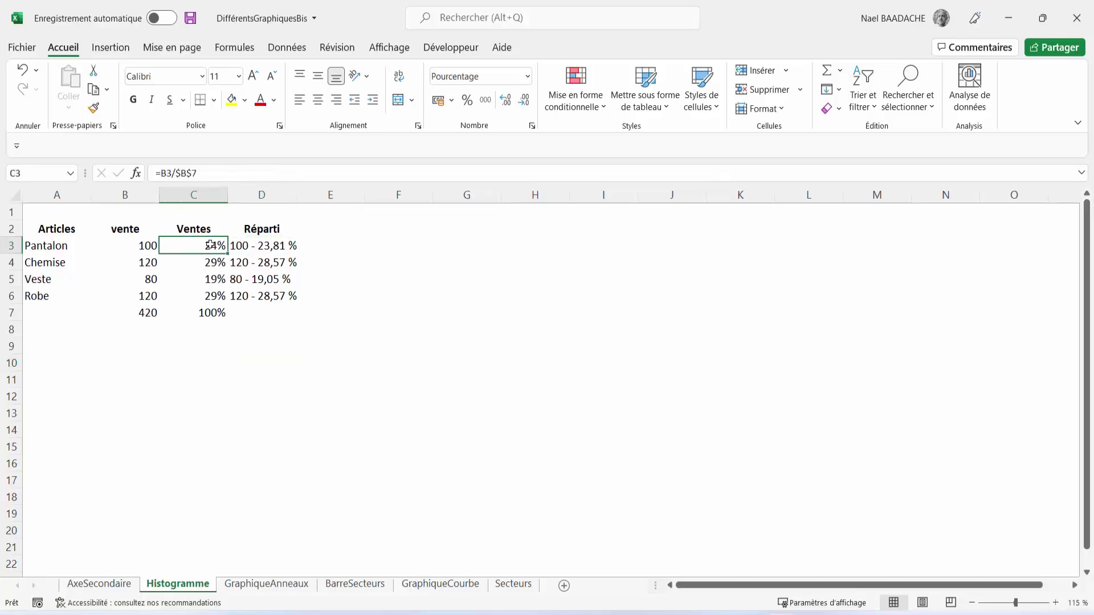
{"action": "key", "text": "Right"}
{"action": "left_click_drag", "start_coordinate": [207, 246], "coordinate": [259, 316]}
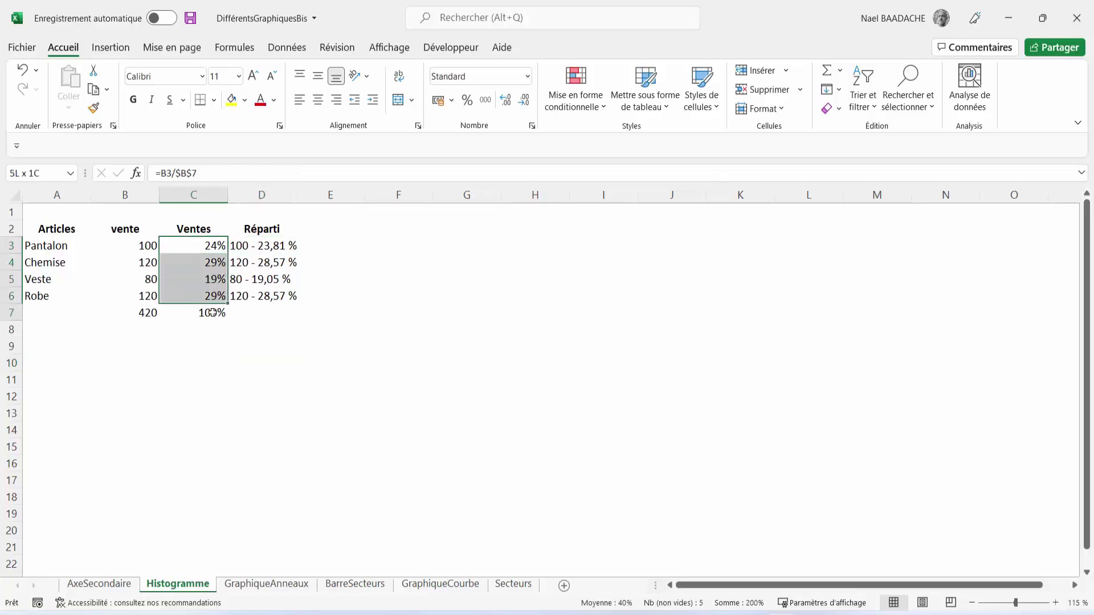
{"action": "key", "text": "Delete"}
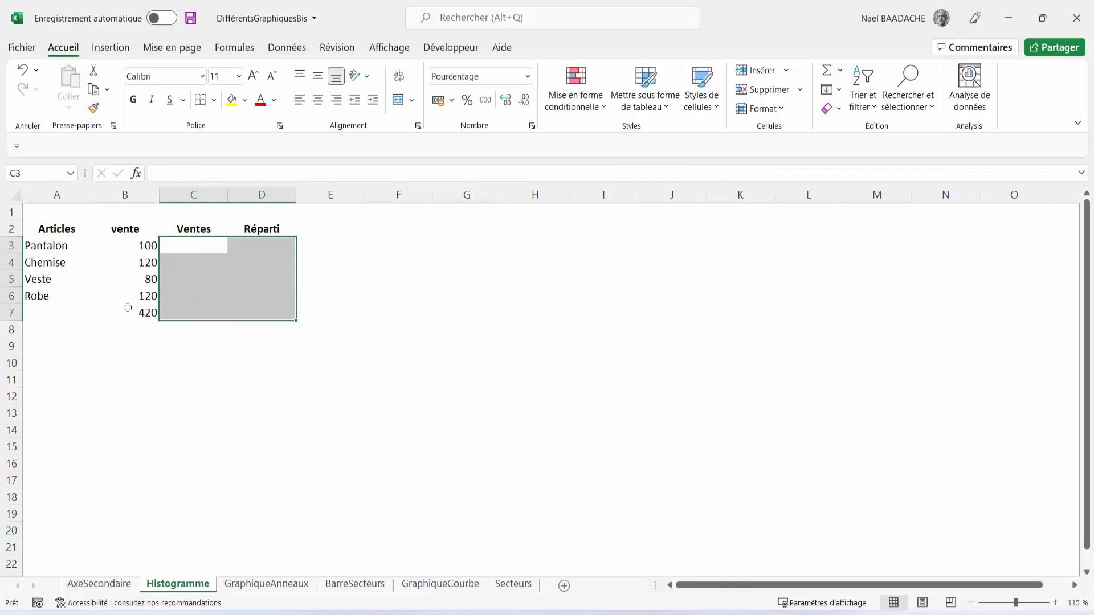
{"action": "left_click", "coordinate": [129, 310]}
{"action": "key", "text": "Delete"}
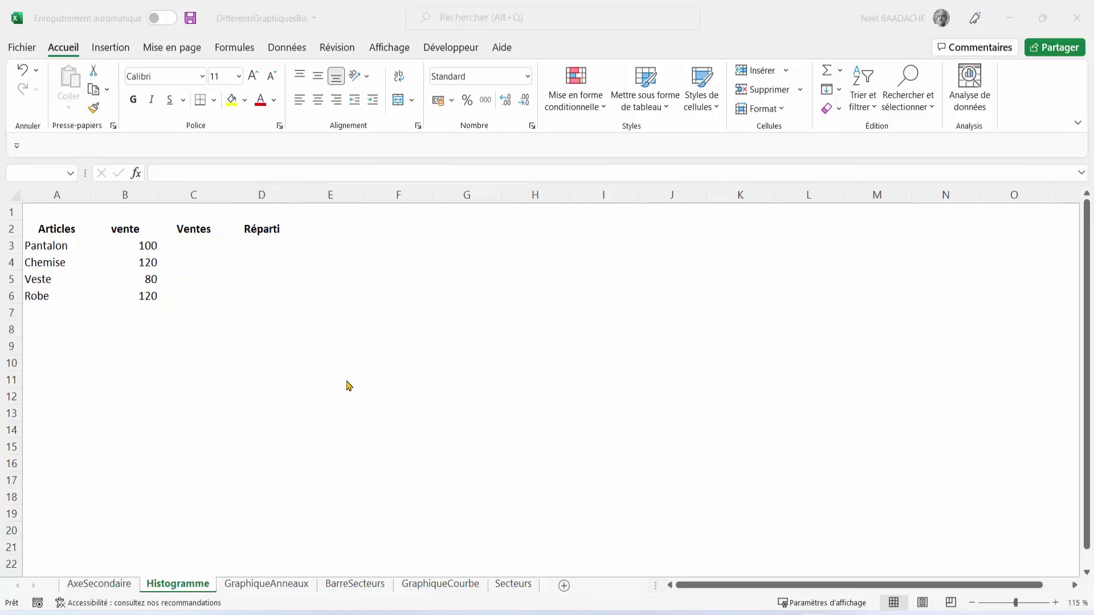
{"action": "left_click", "coordinate": [192, 250]}
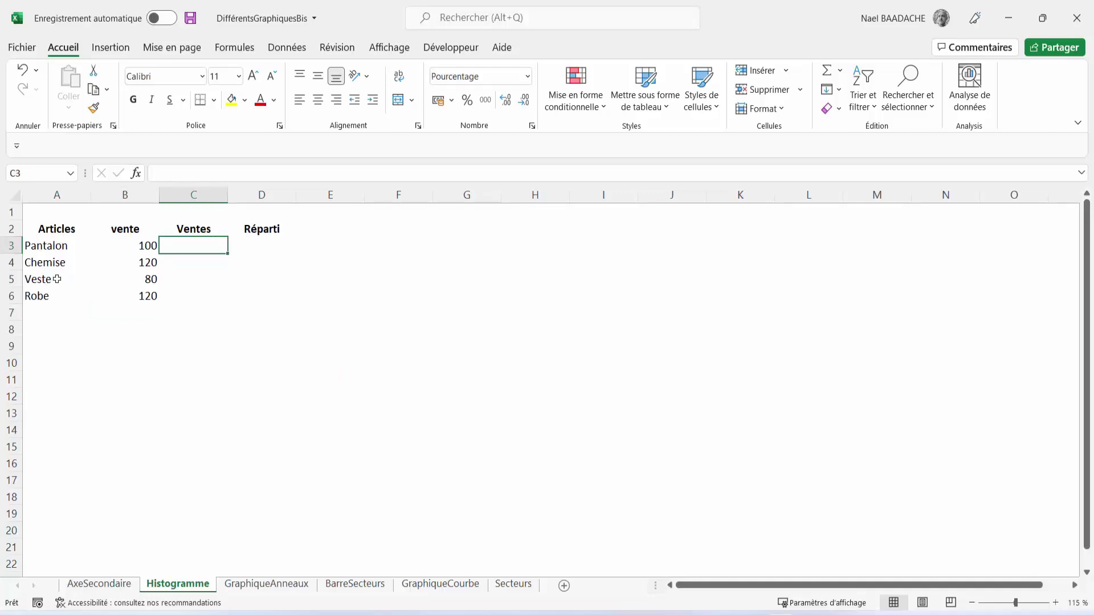
Restore the 420 sales total in B7 with =SOMME(B3:B6).
{"action": "left_click", "coordinate": [143, 311]}
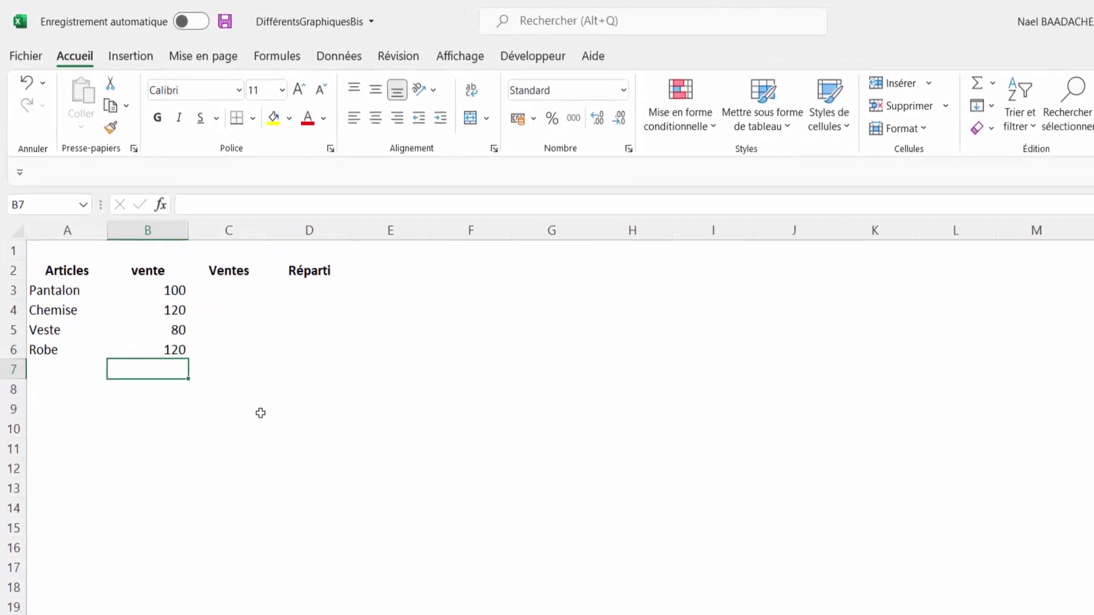
{"action": "type", "text": "+SOMMES"}
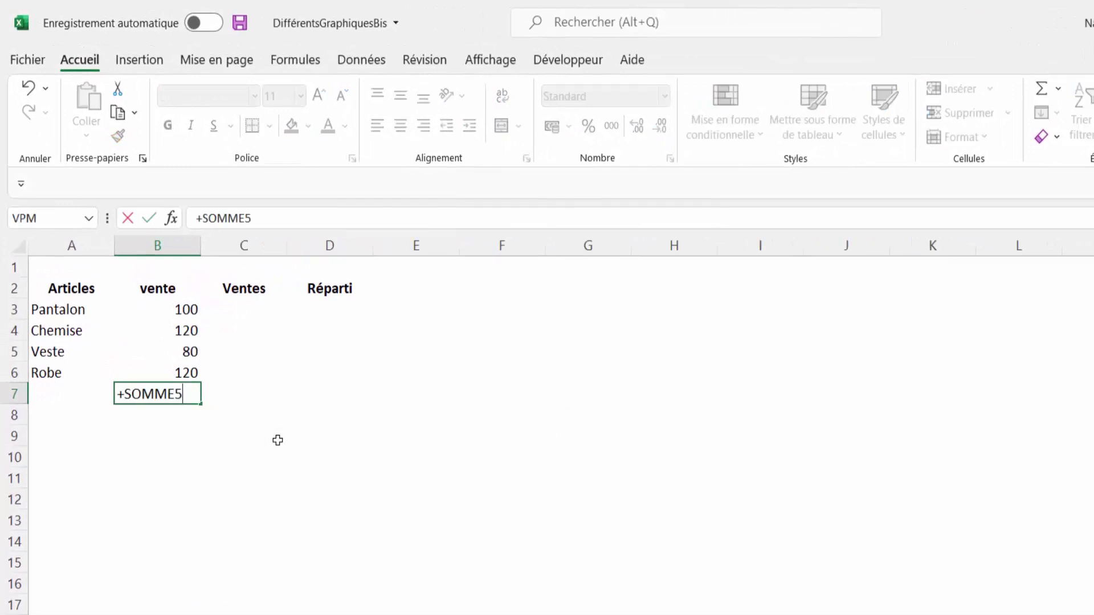
{"action": "key", "text": "BackSpace"}
{"action": "key", "text": "BackSpace"}
{"action": "key", "text": "BackSpace"}
{"action": "key", "text": "BackSpace"}
{"action": "key", "text": "BackSpace"}
{"action": "key", "text": "BackSpace"}
{"action": "key", "text": "BackSpace"}
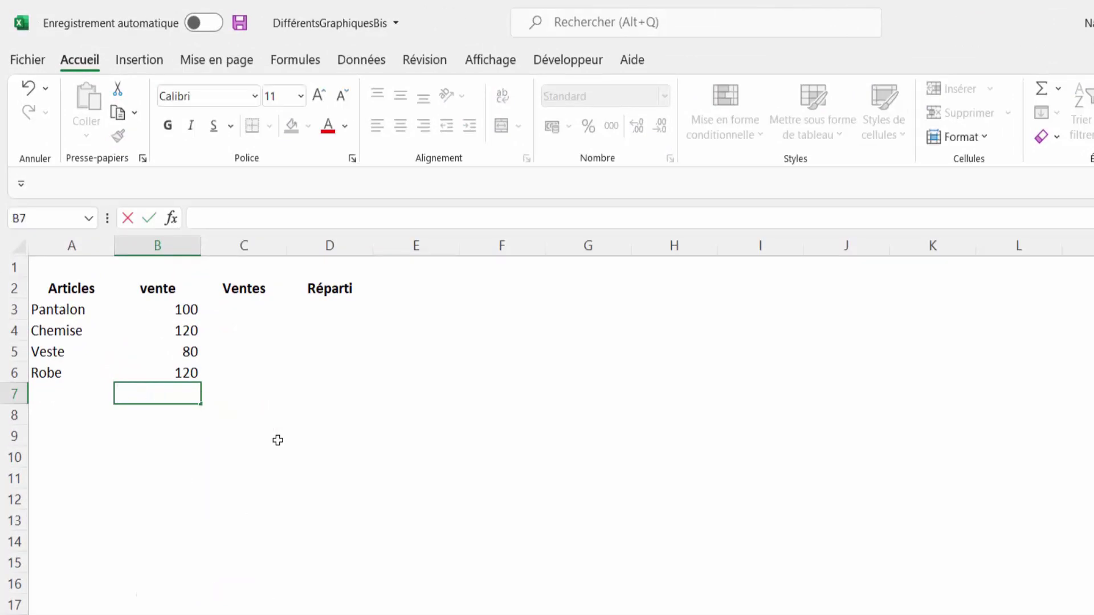
{"action": "type", "text": "=somme"}
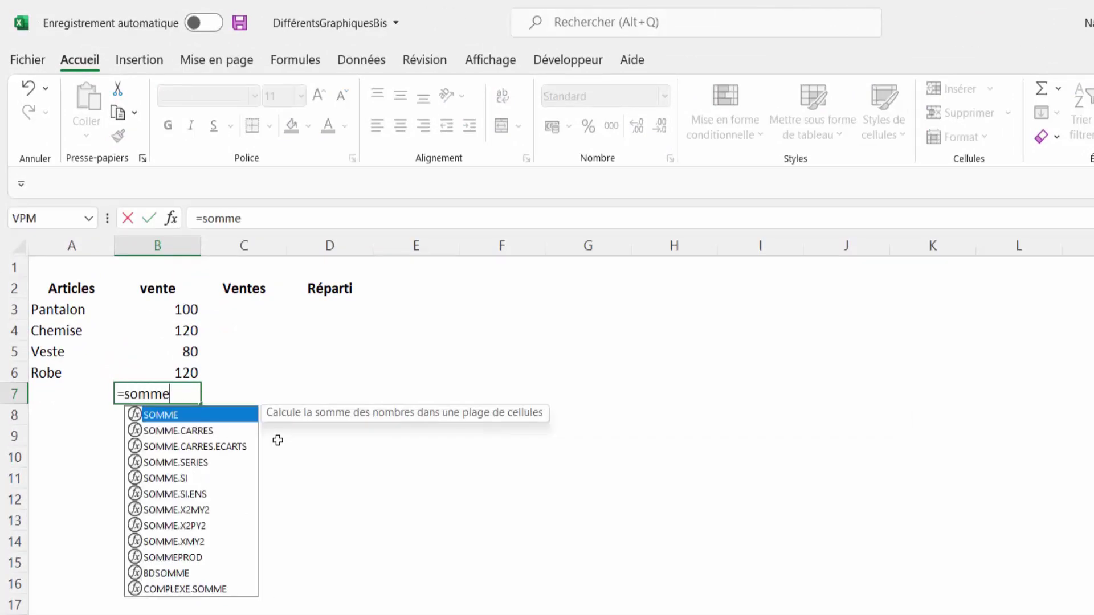
{"action": "type", "text": "("}
{"action": "left_click_drag", "start_coordinate": [185, 310], "coordinate": [184, 371]}
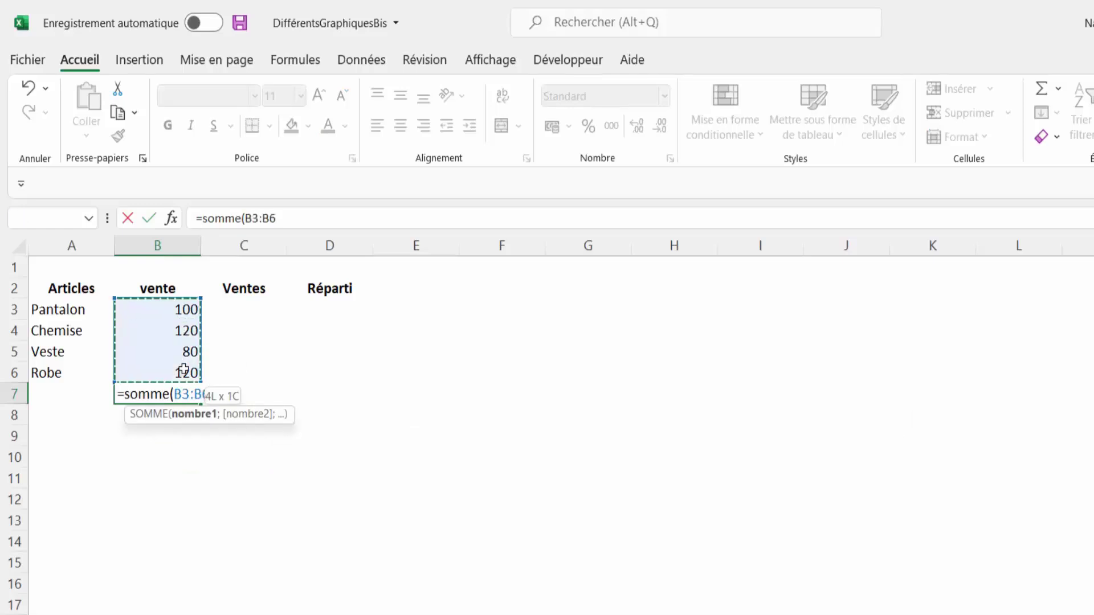
{"action": "key", "text": "Return"}
{"action": "left_click", "coordinate": [188, 399]}
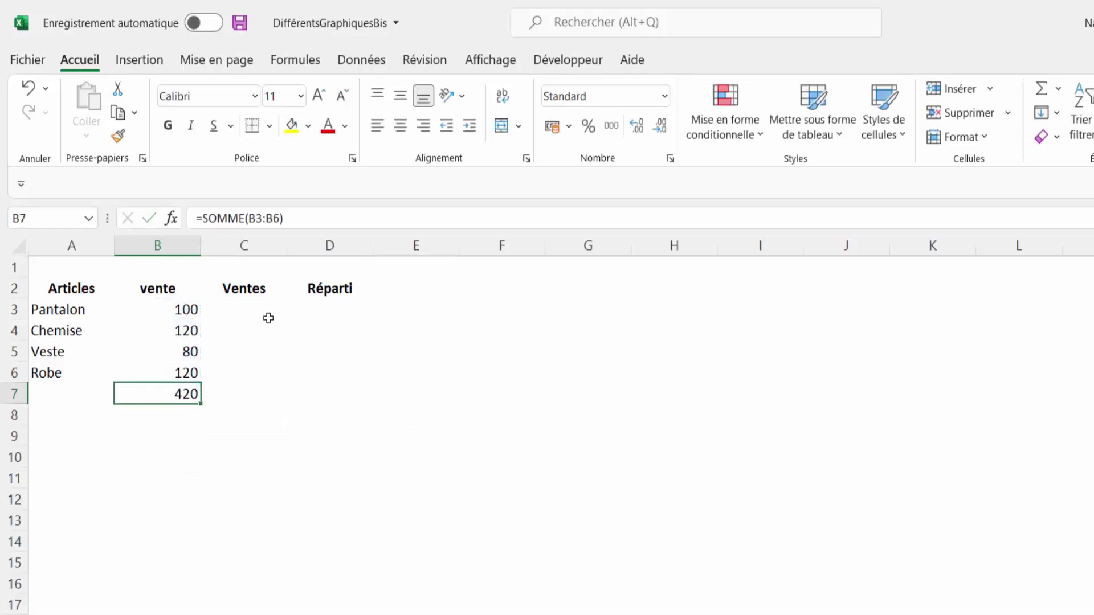
Fill C3:C6 with the share formula =B3/$B$7 in one entry.
{"action": "left_click_drag", "start_coordinate": [251, 307], "coordinate": [248, 365]}
{"action": "type", "text": "="}
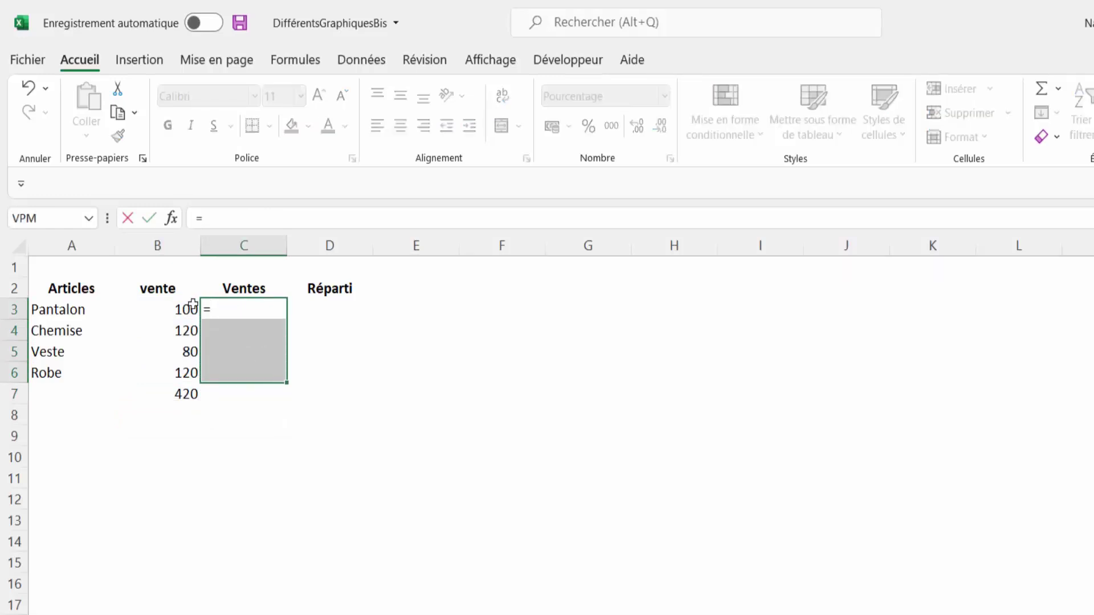
{"action": "left_click", "coordinate": [190, 308]}
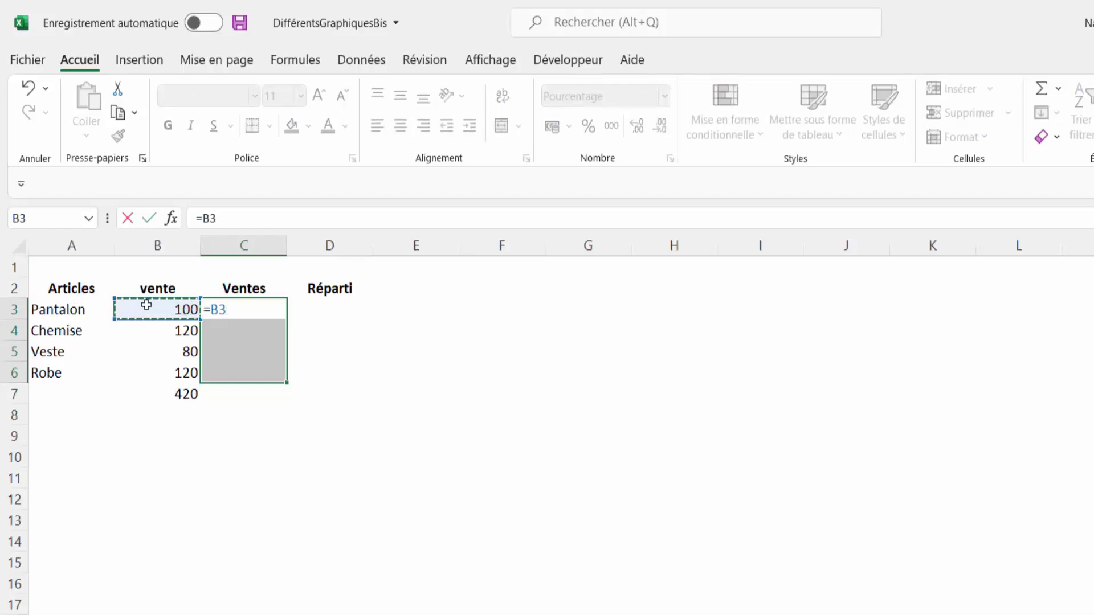
{"action": "type", "text": "/"}
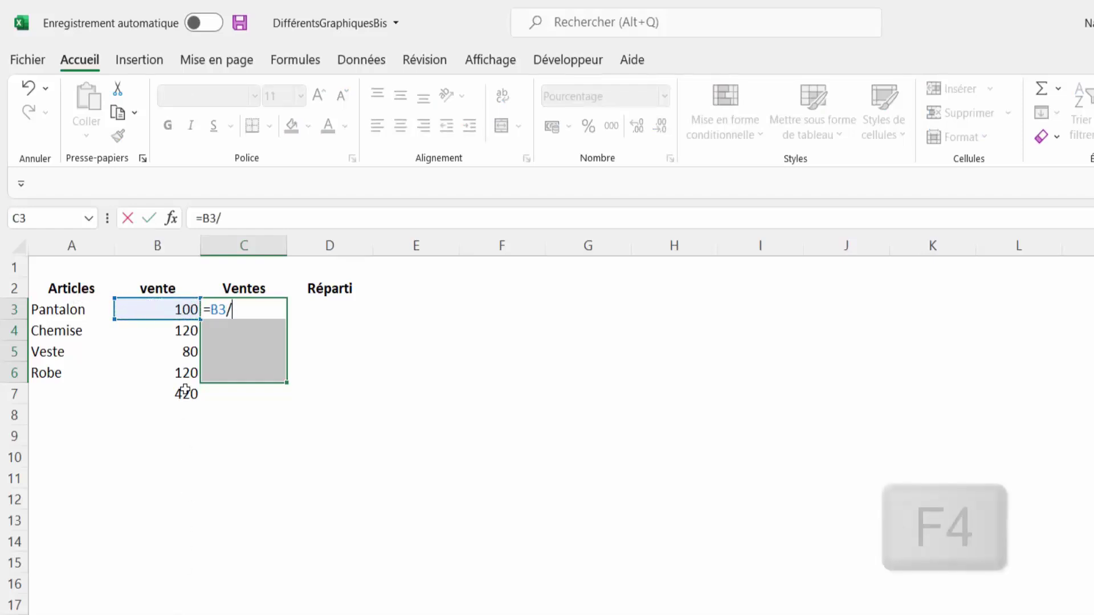
{"action": "left_click", "coordinate": [185, 394]}
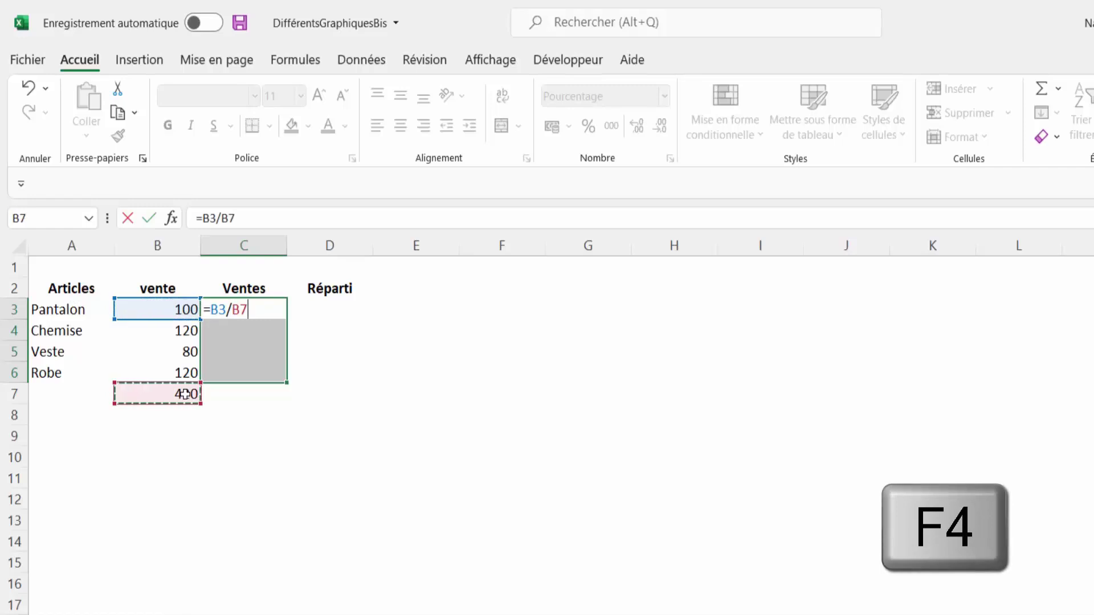
{"action": "key", "text": "F4"}
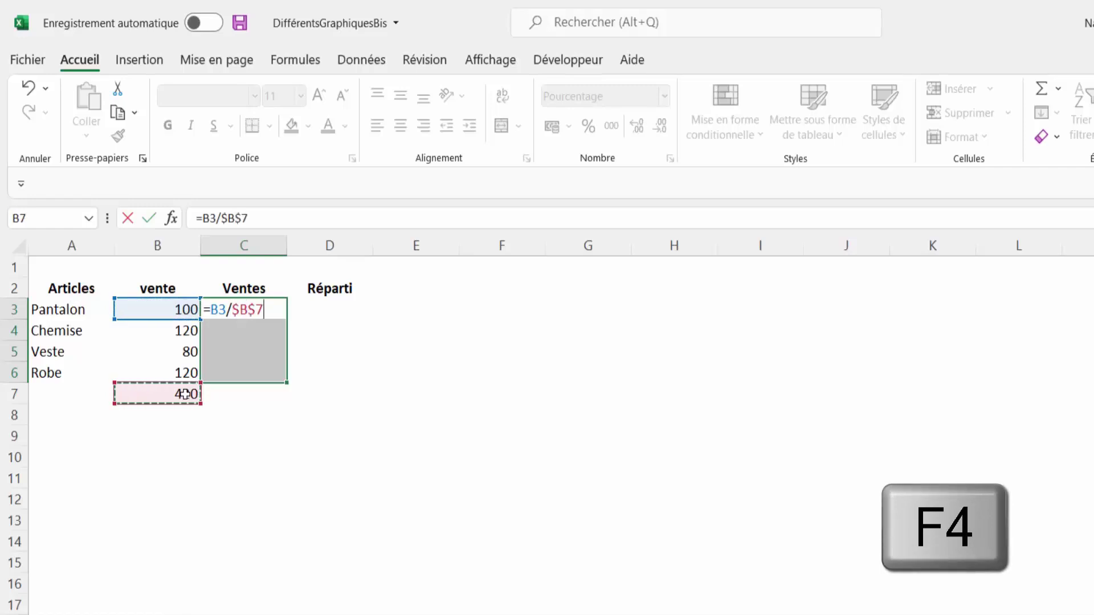
{"action": "key", "text": "ctrl+Return"}
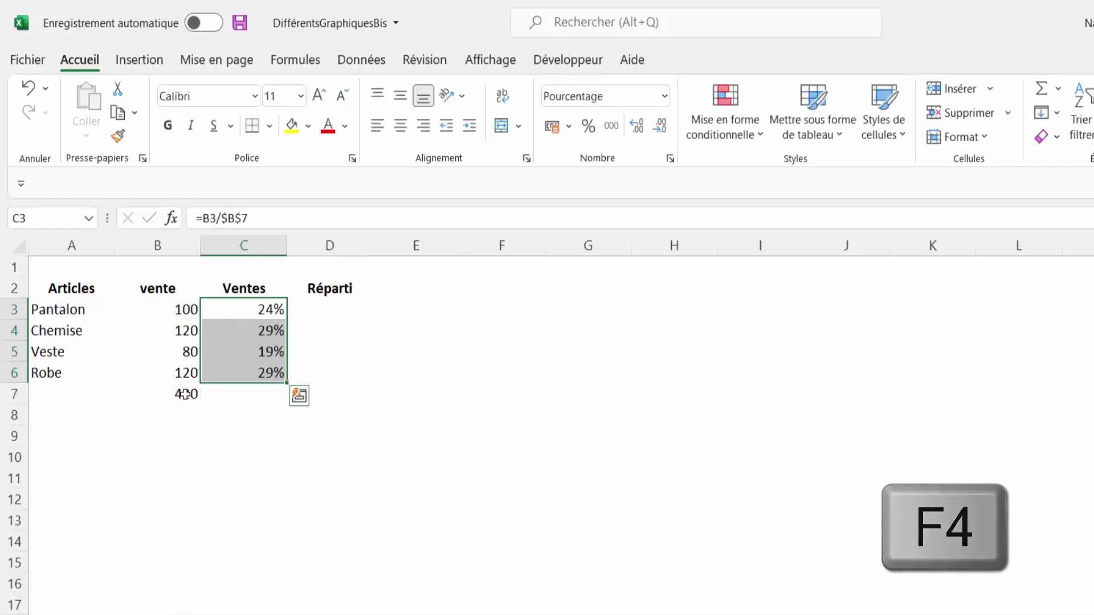
Total the percentages in C7 with =SOMME(C3:C6), giving 100%.
{"action": "left_click", "coordinate": [233, 400]}
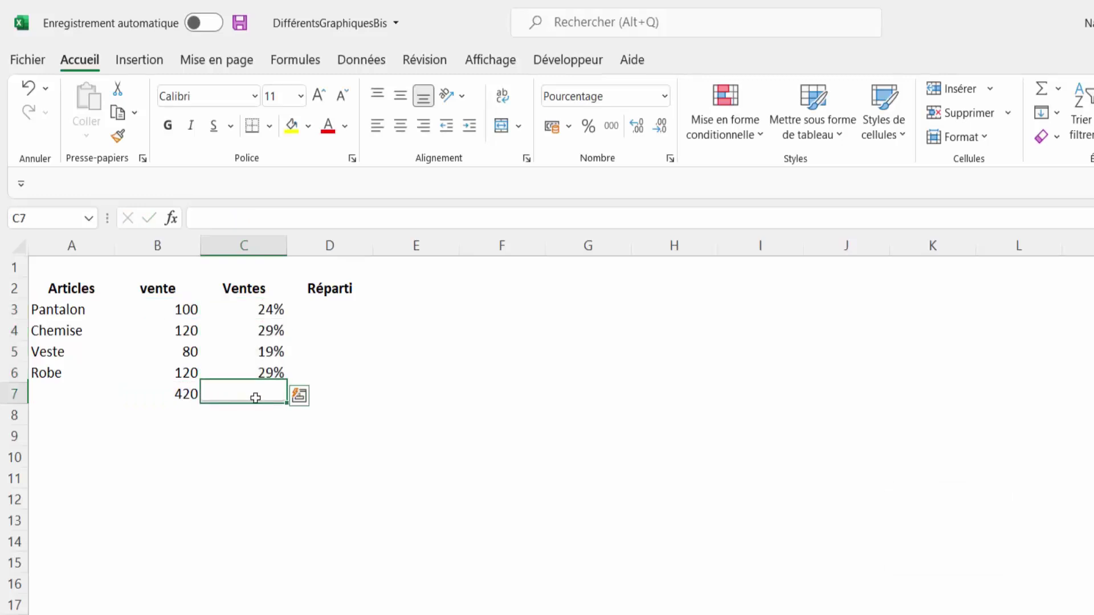
{"action": "type", "text": "=somme("}
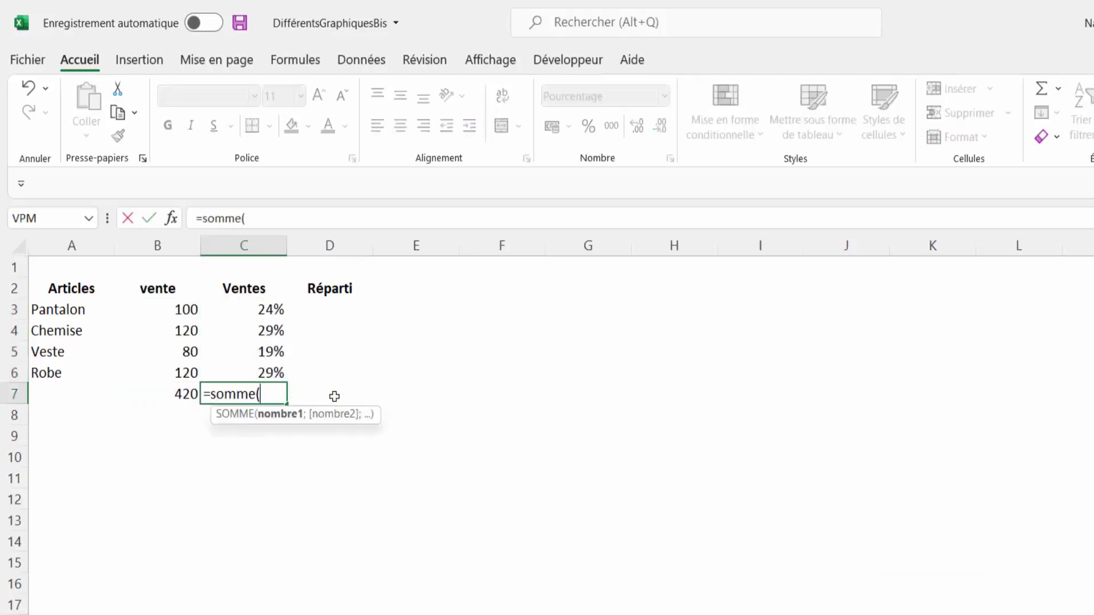
{"action": "left_click_drag", "start_coordinate": [262, 312], "coordinate": [263, 365]}
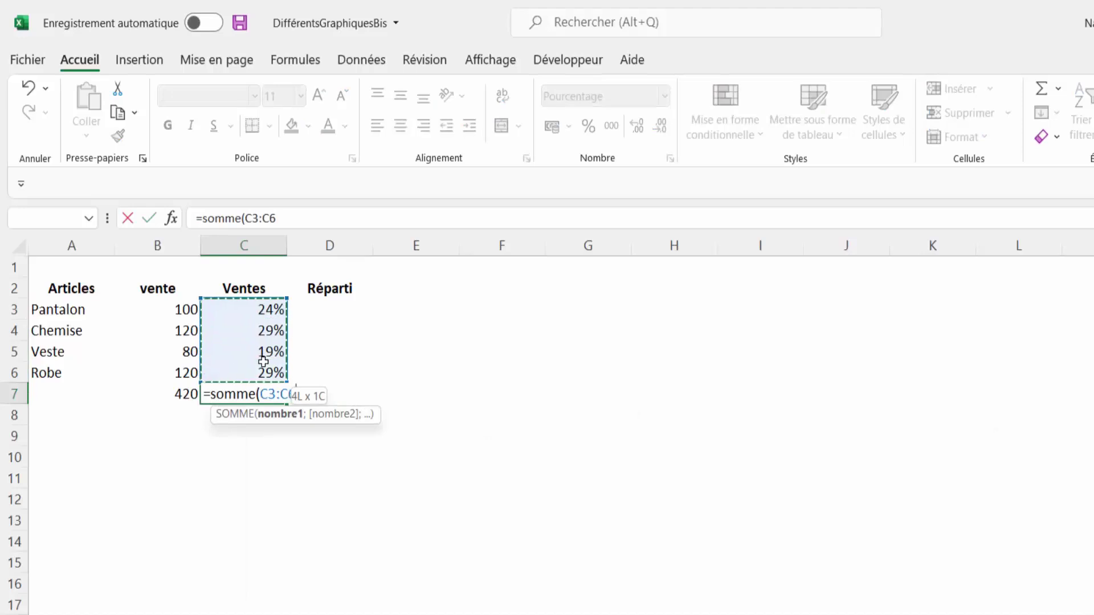
{"action": "key", "text": "Return"}
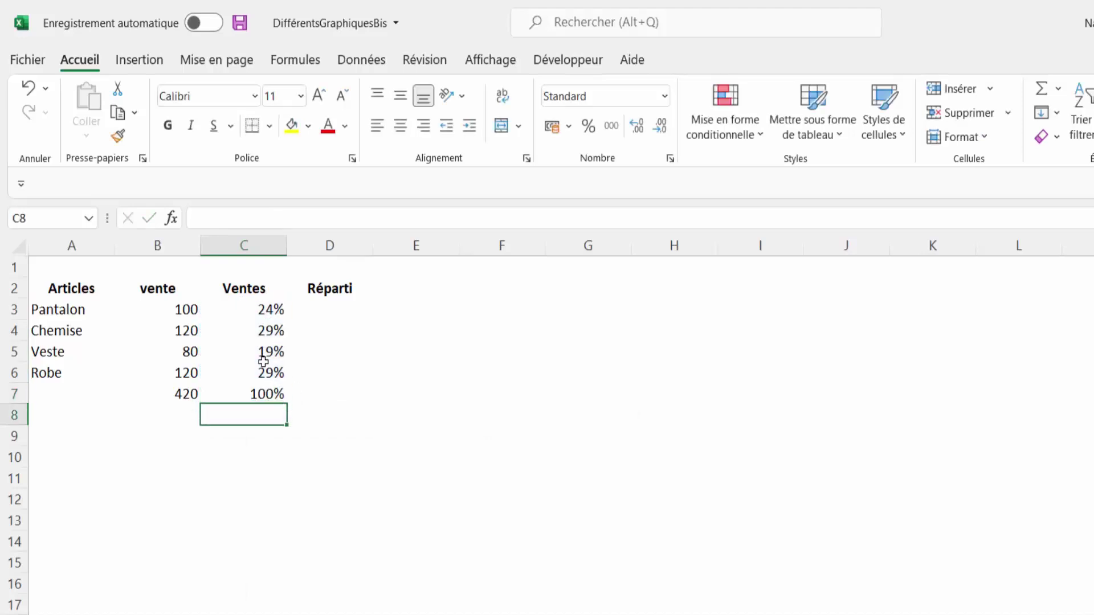
{"action": "left_click", "coordinate": [263, 395]}
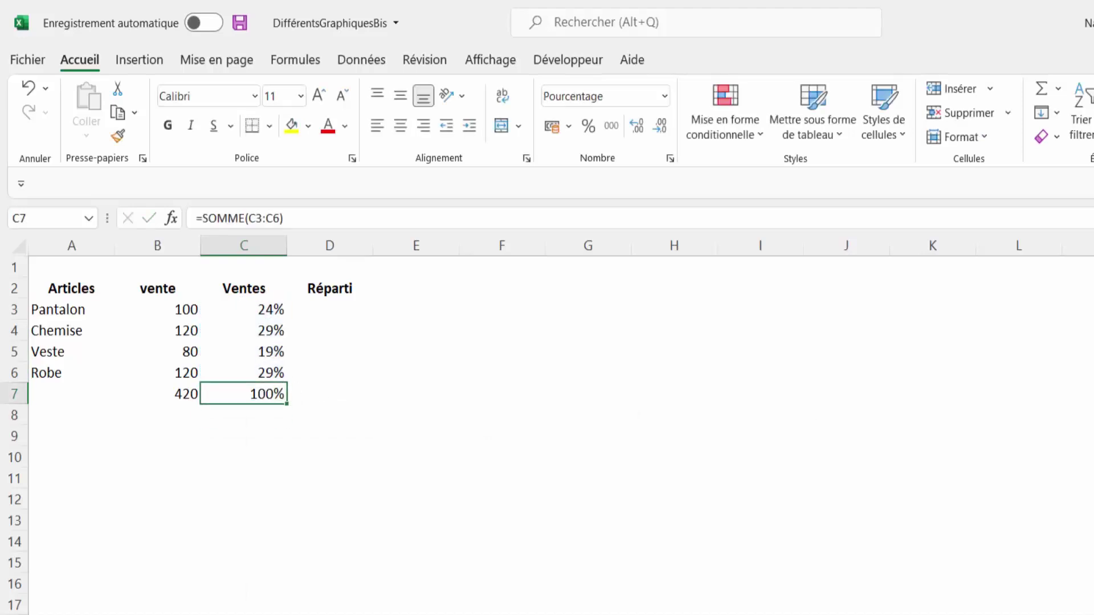
{"action": "key", "text": "F2"}
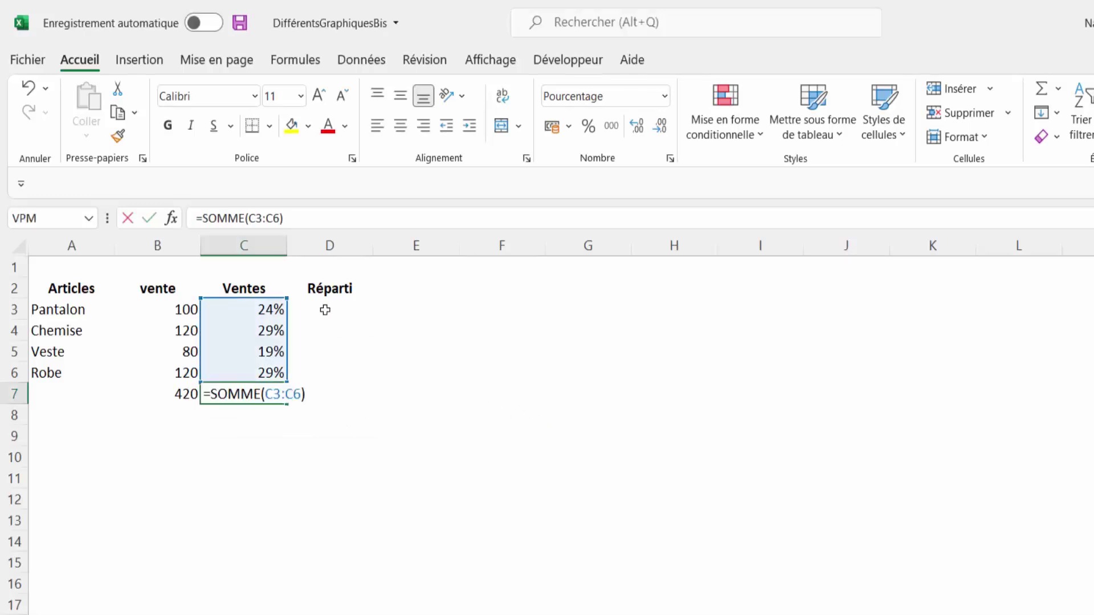
Begin the Réparti label formula in D3 with the Pantalon sale reference B3.
{"action": "left_click", "coordinate": [334, 305]}
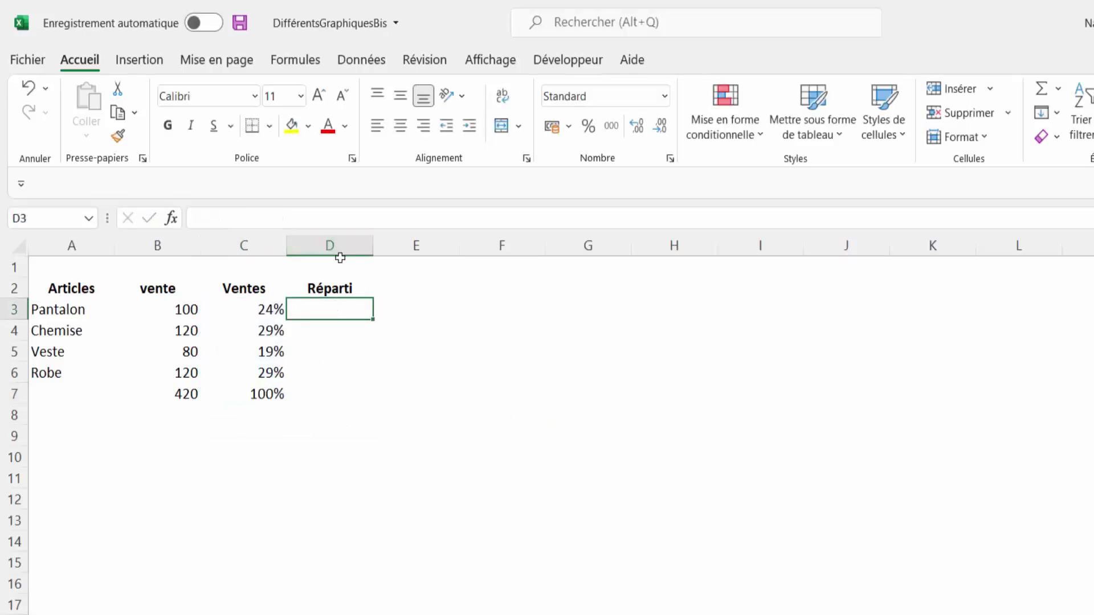
{"action": "left_click", "coordinate": [182, 310]}
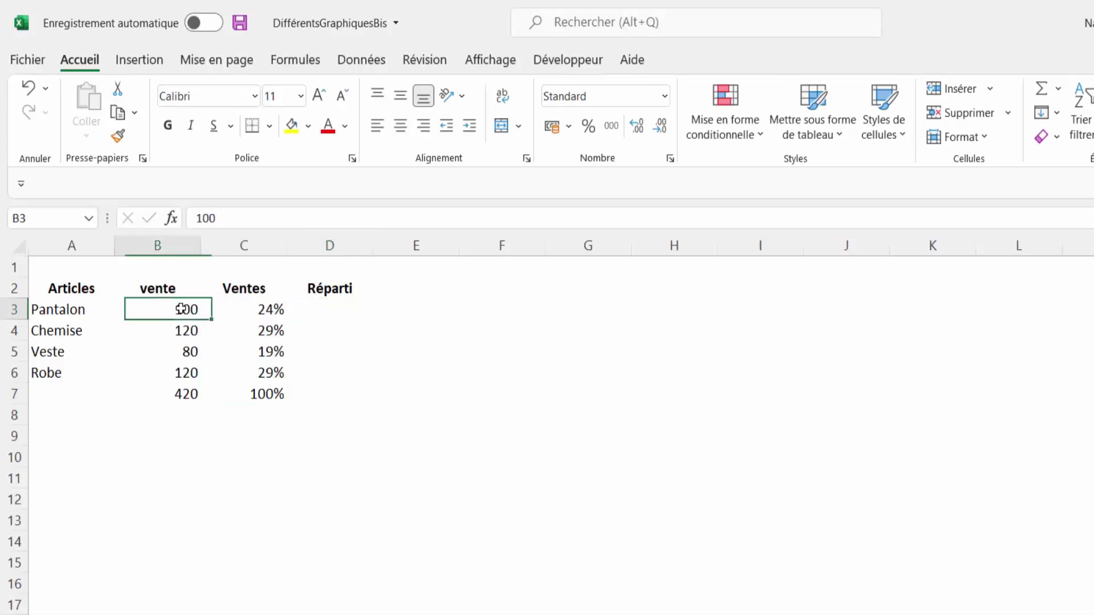
{"action": "left_click", "coordinate": [266, 308]}
{"action": "left_click", "coordinate": [348, 312]}
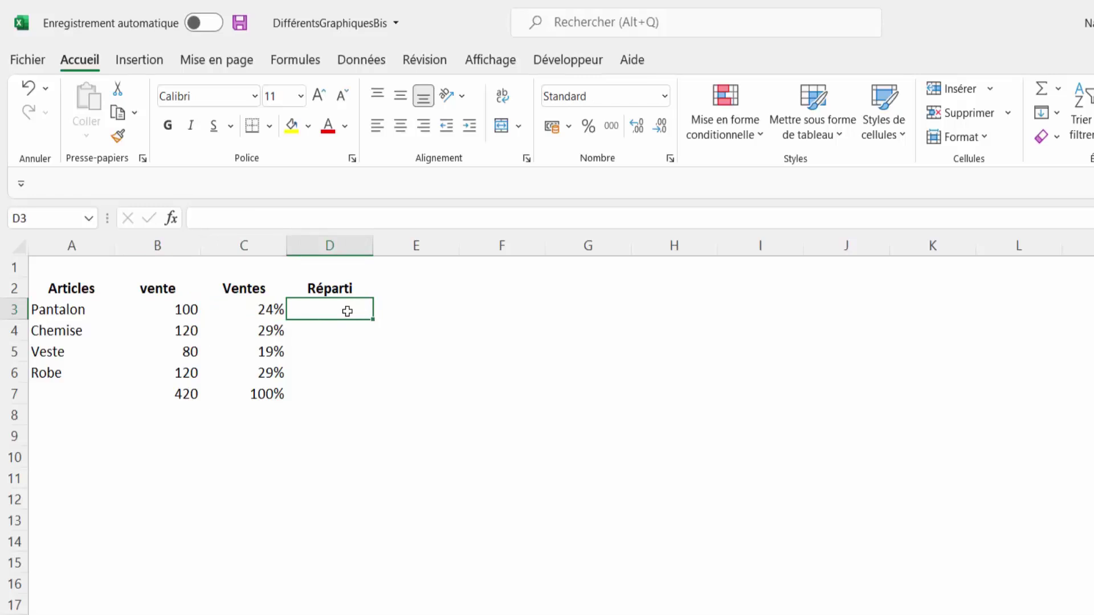
{"action": "type", "text": "="}
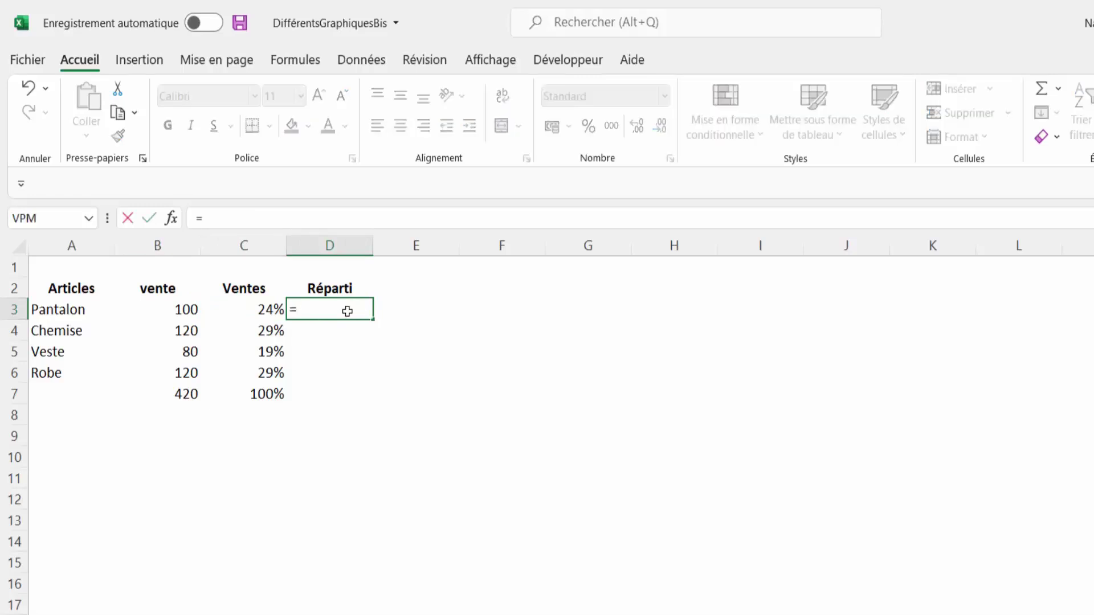
{"action": "left_click", "coordinate": [179, 309]}
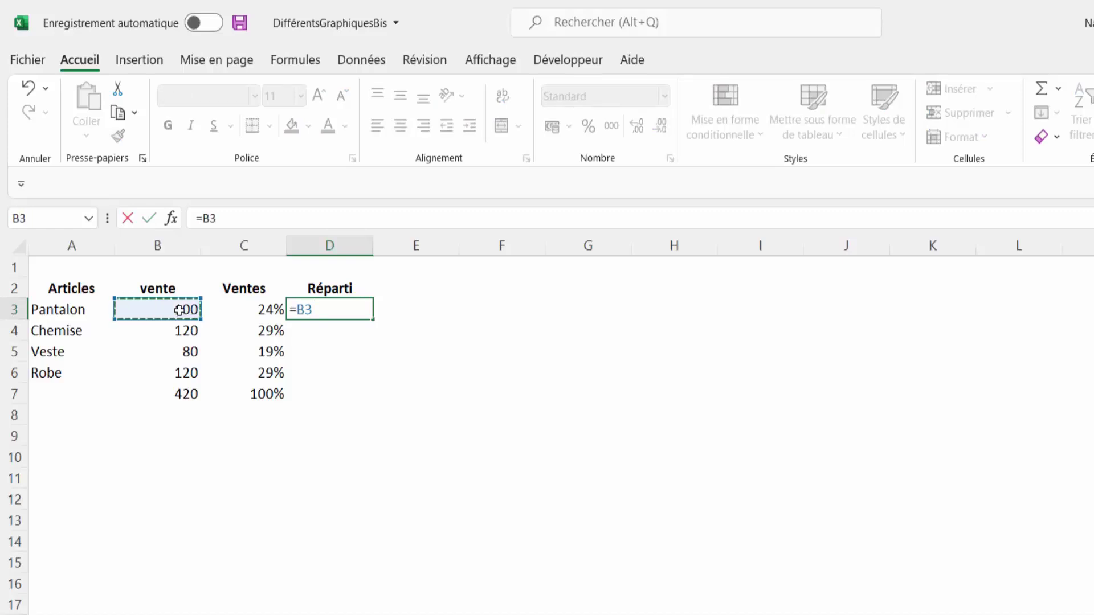
{"action": "type", "text": "&\" -"}
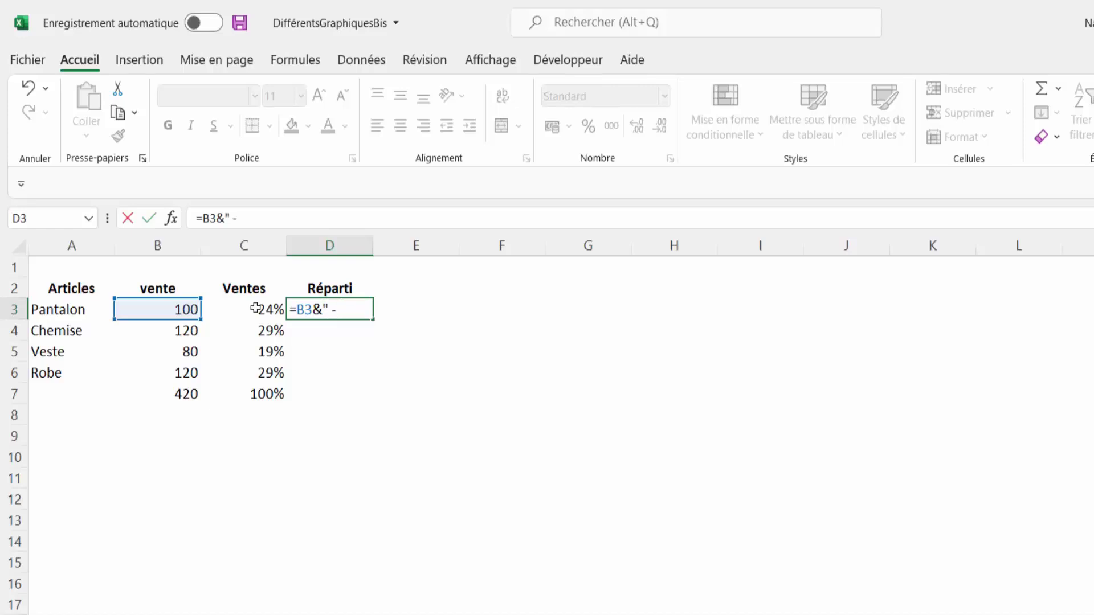
Complete D3 with CTXT(C3*100;2) and ' %' to read '100 - 23,81 %', widening column D.
{"action": "type", "text": "\""}
{"action": "type", "text": "&"}
{"action": "type", "text": "ctxt"}
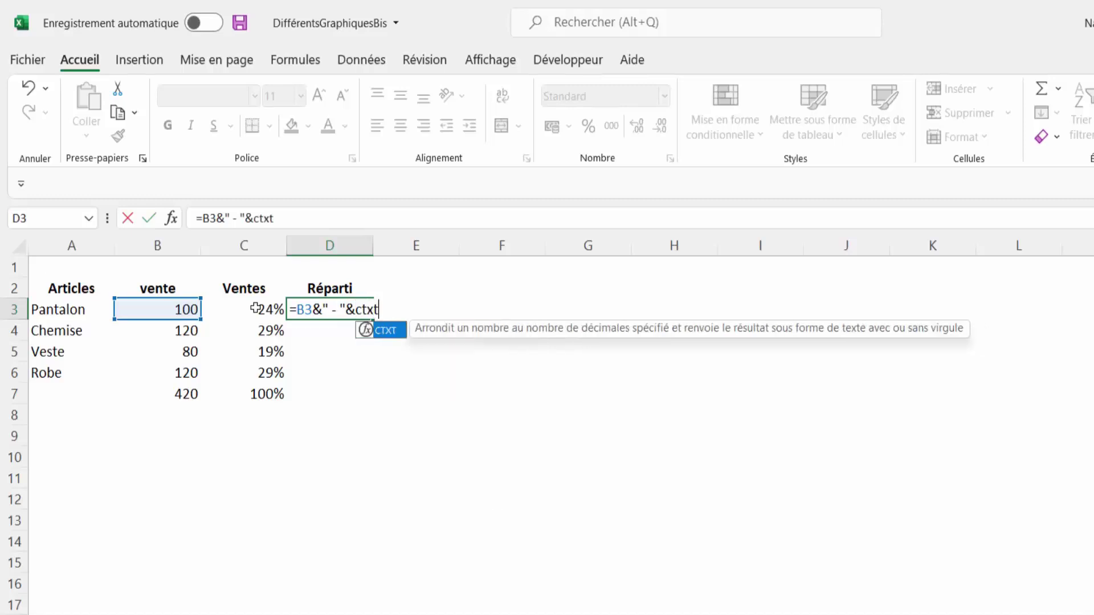
{"action": "double_click", "coordinate": [393, 334]}
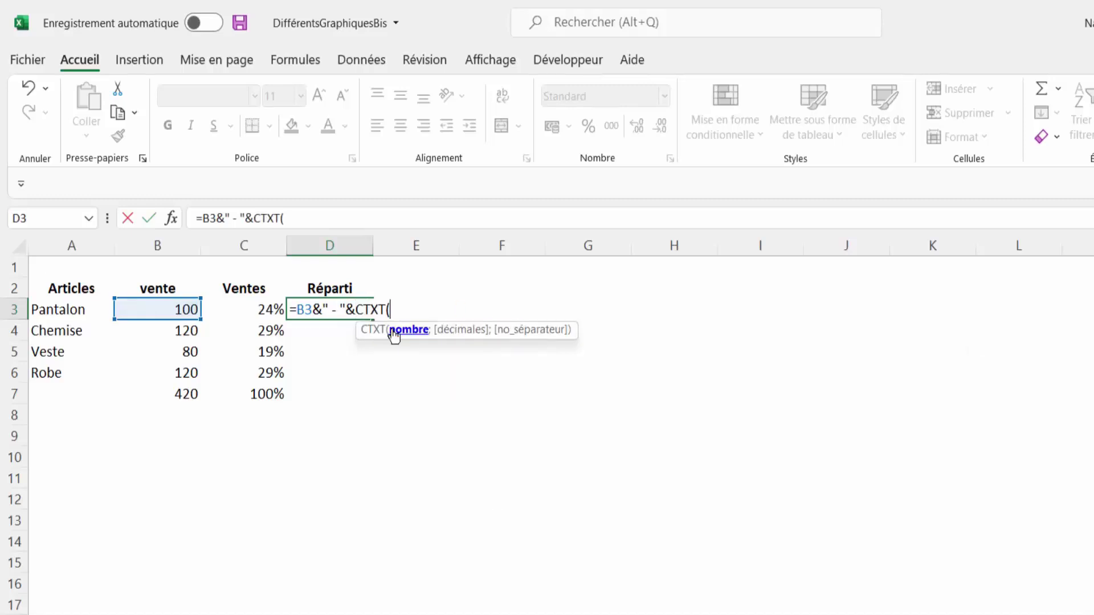
{"action": "left_click", "coordinate": [254, 312]}
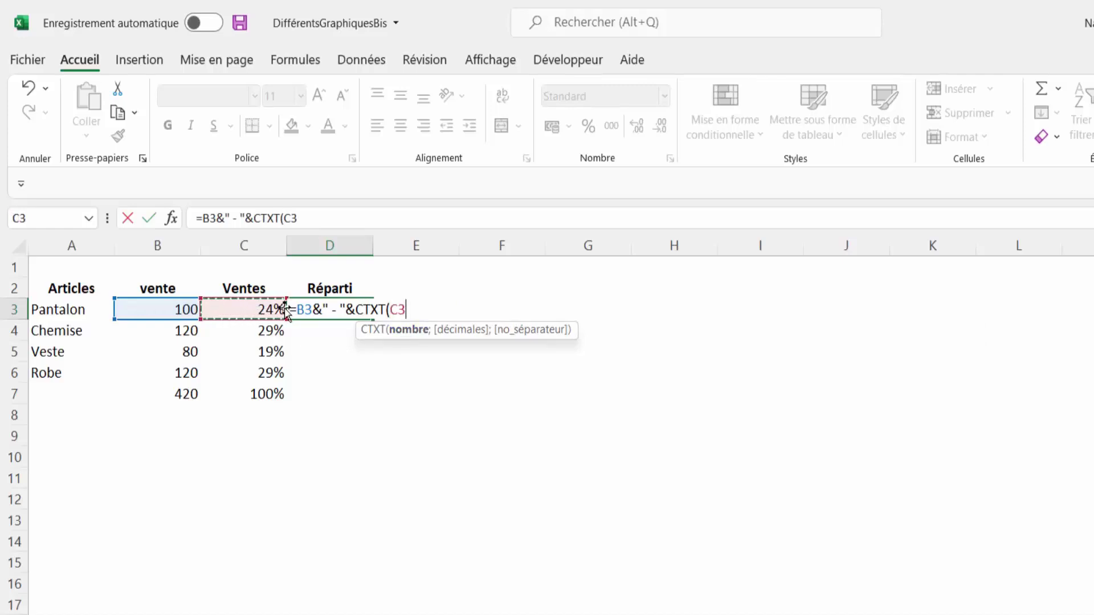
{"action": "type", "text": "*"}
{"action": "type", "text": "100"}
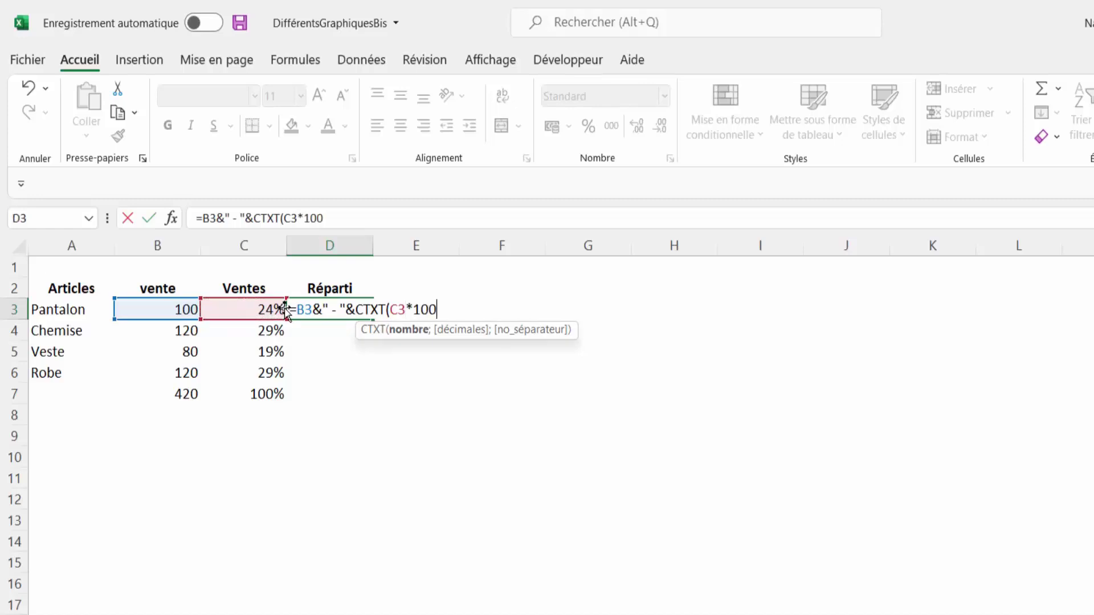
{"action": "type", "text": ";"}
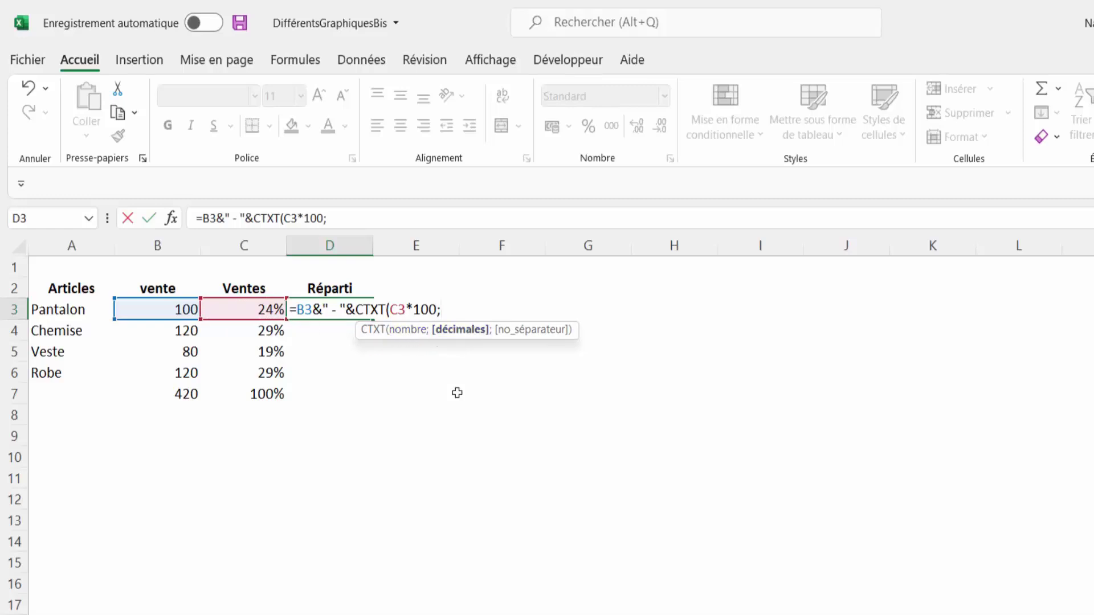
{"action": "type", "text": "2"}
{"action": "type", "text": ")"}
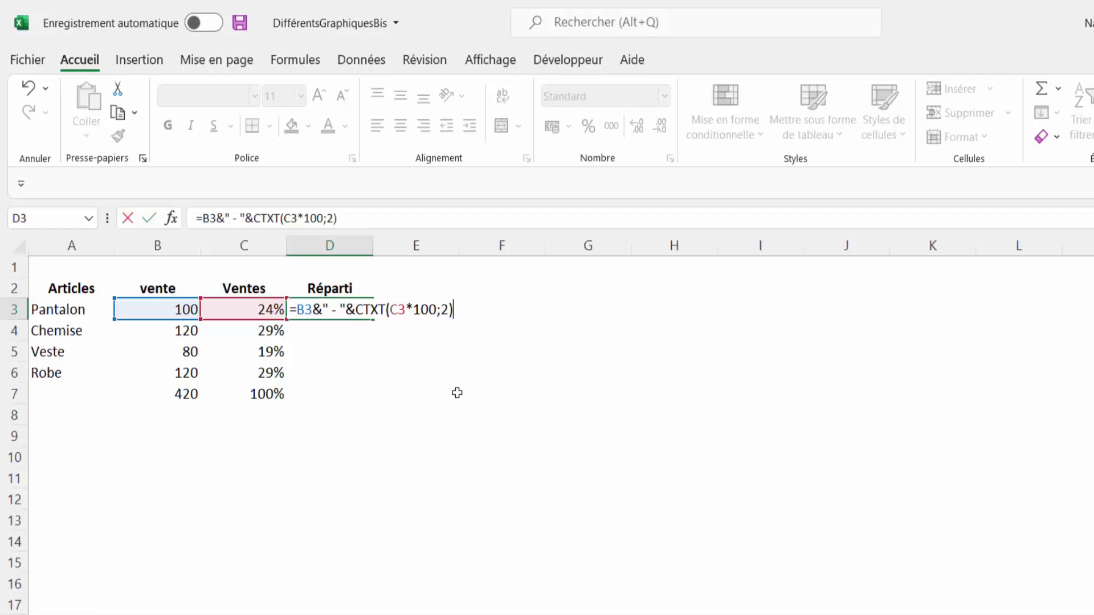
{"action": "type", "text": "&"}
{"action": "type", "text": "%"}
{"action": "type", "text": "\""}
{"action": "key", "text": "Return"}
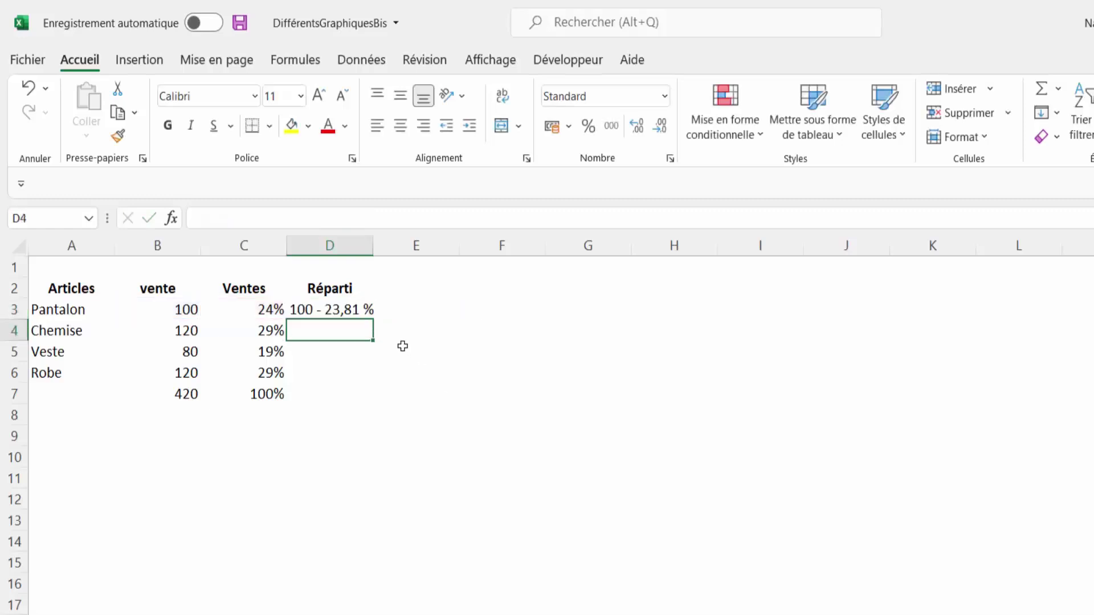
{"action": "left_click_drag", "start_coordinate": [383, 242], "coordinate": [392, 241]}
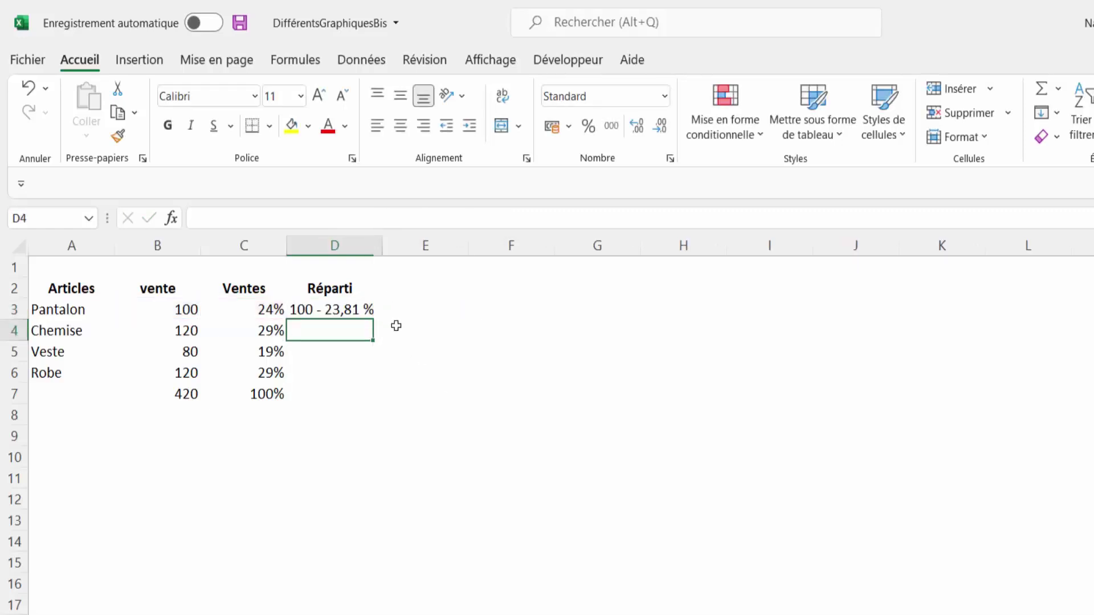
{"action": "left_click", "coordinate": [336, 311]}
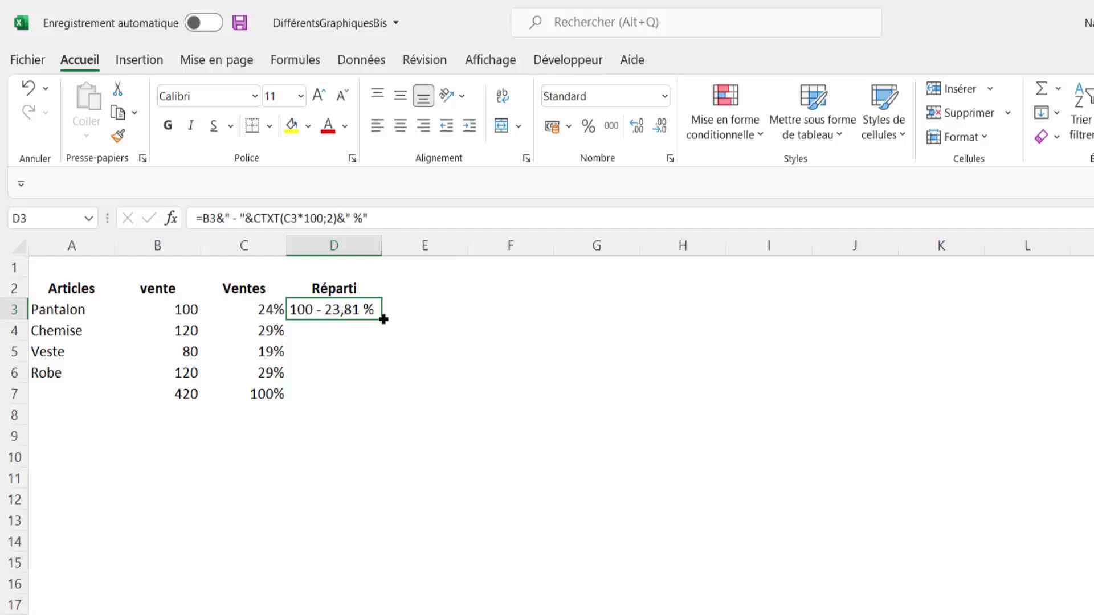
Fill the Réparti labels down to D6 and select the article names A2:A6.
{"action": "left_click_drag", "start_coordinate": [381, 319], "coordinate": [370, 381]}
{"action": "left_click_drag", "start_coordinate": [370, 382], "coordinate": [371, 380]}
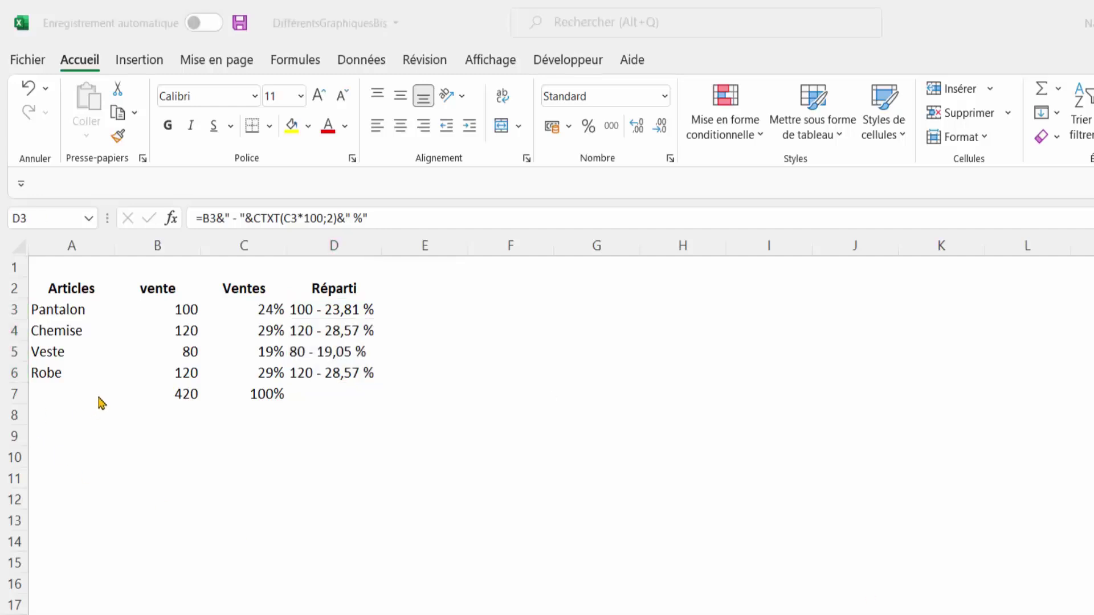
{"action": "left_click", "coordinate": [119, 446]}
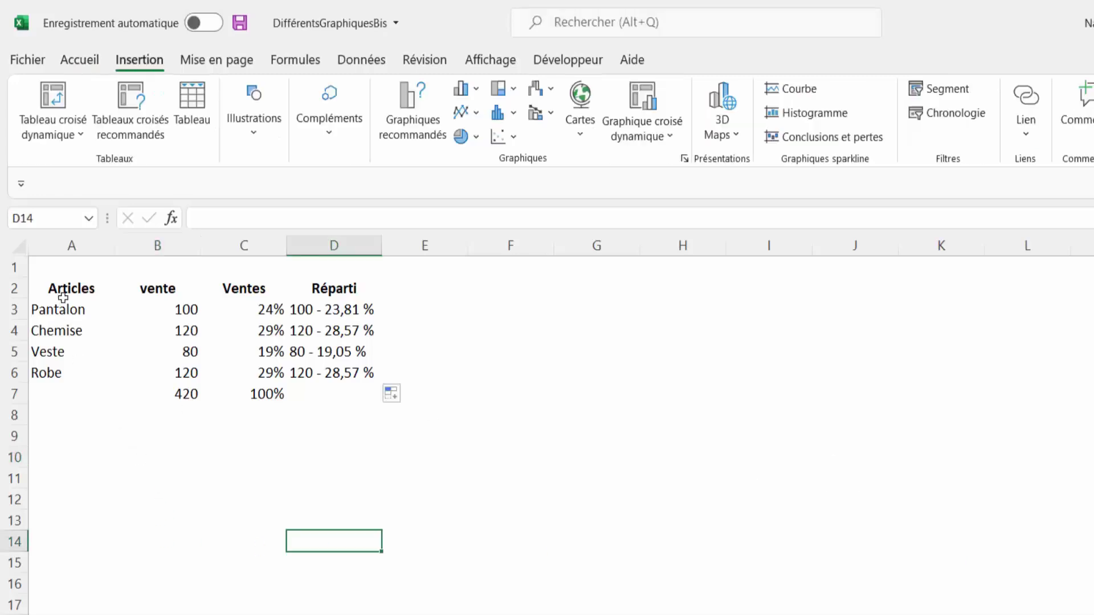
{"action": "left_click_drag", "start_coordinate": [63, 297], "coordinate": [60, 370]}
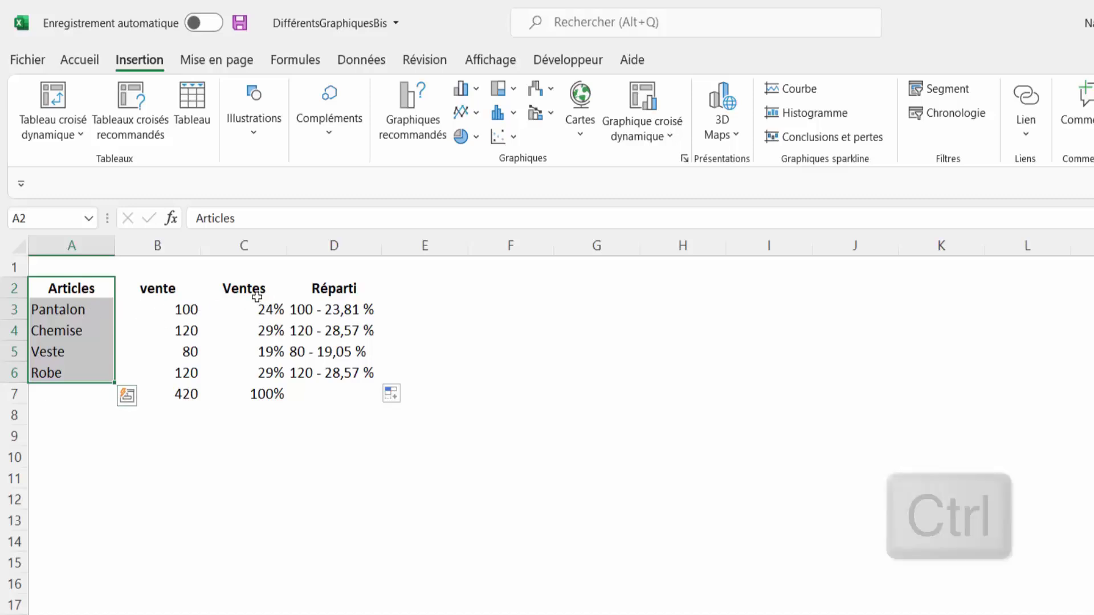
Add the Ventes range C2:C6 and insert a 2D clustered column chart of the articles.
{"action": "left_click", "coordinate": [253, 288], "text": "ctrl"}
{"action": "left_click_drag", "start_coordinate": [252, 288], "coordinate": [254, 372]}
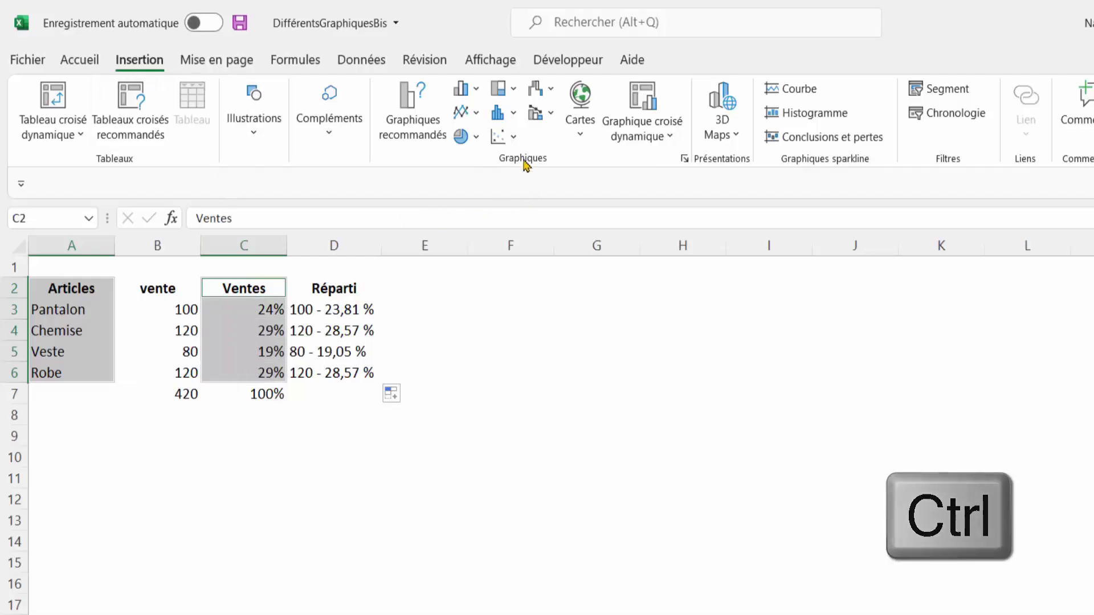
{"action": "left_click", "coordinate": [450, 86]}
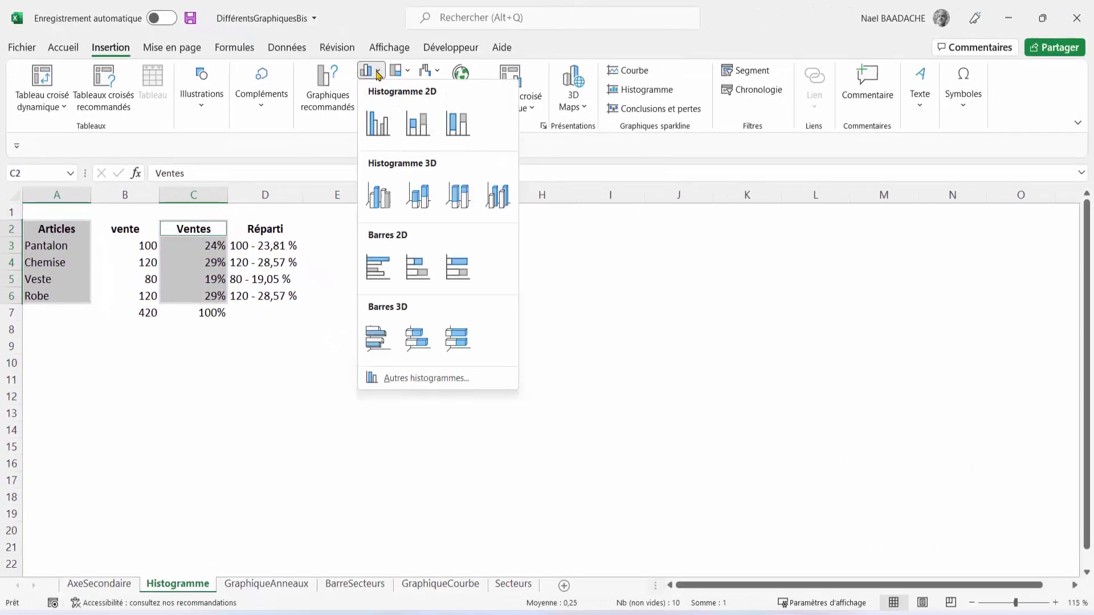
{"action": "left_click", "coordinate": [383, 132]}
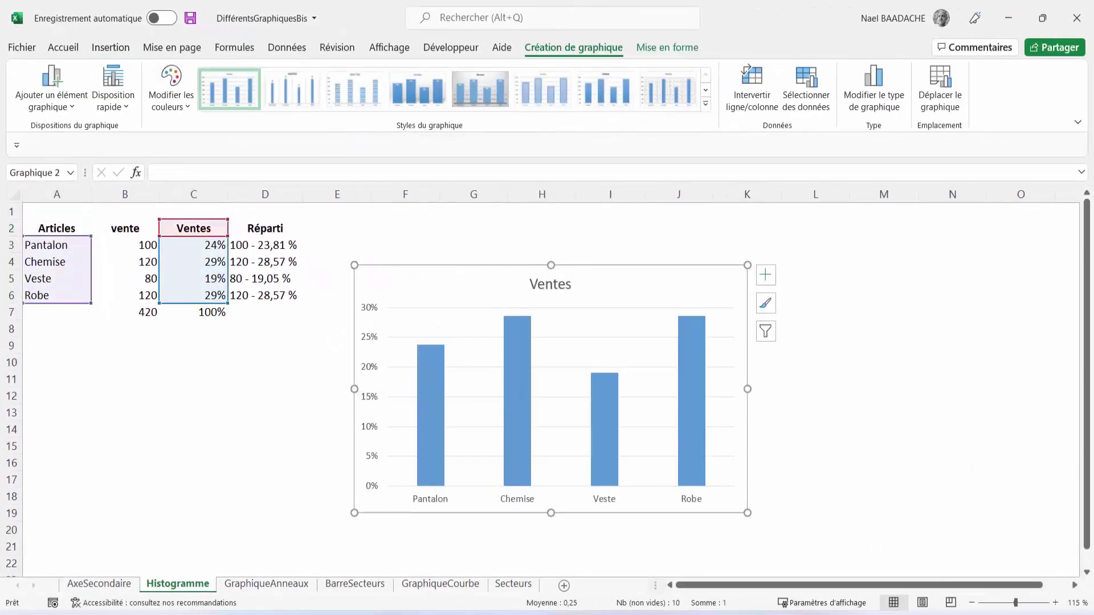
{"action": "left_click", "coordinate": [648, 268]}
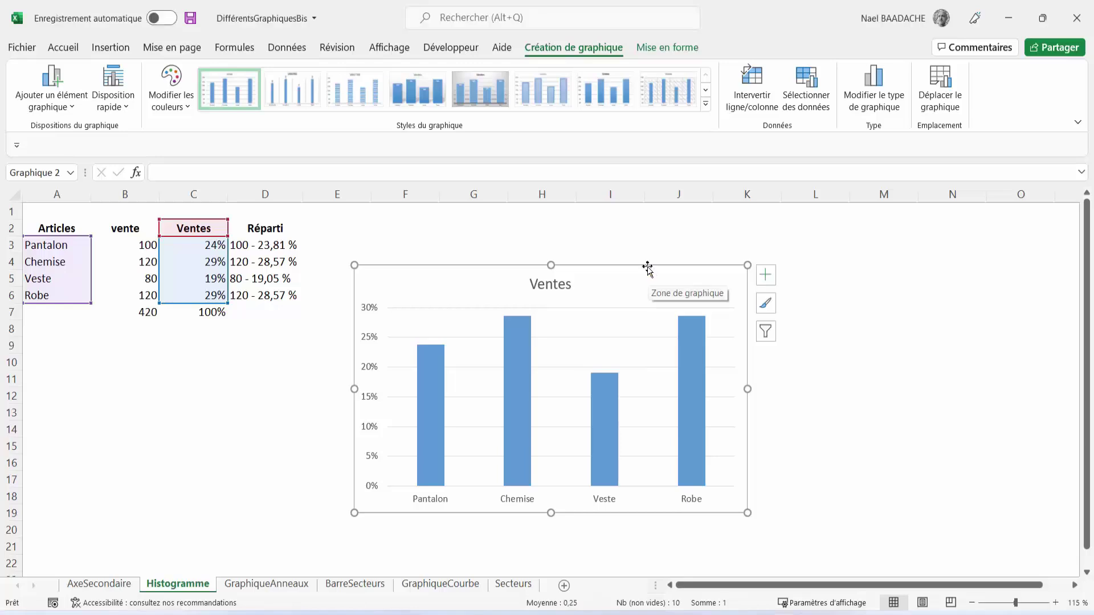
{"action": "left_click", "coordinate": [766, 279]}
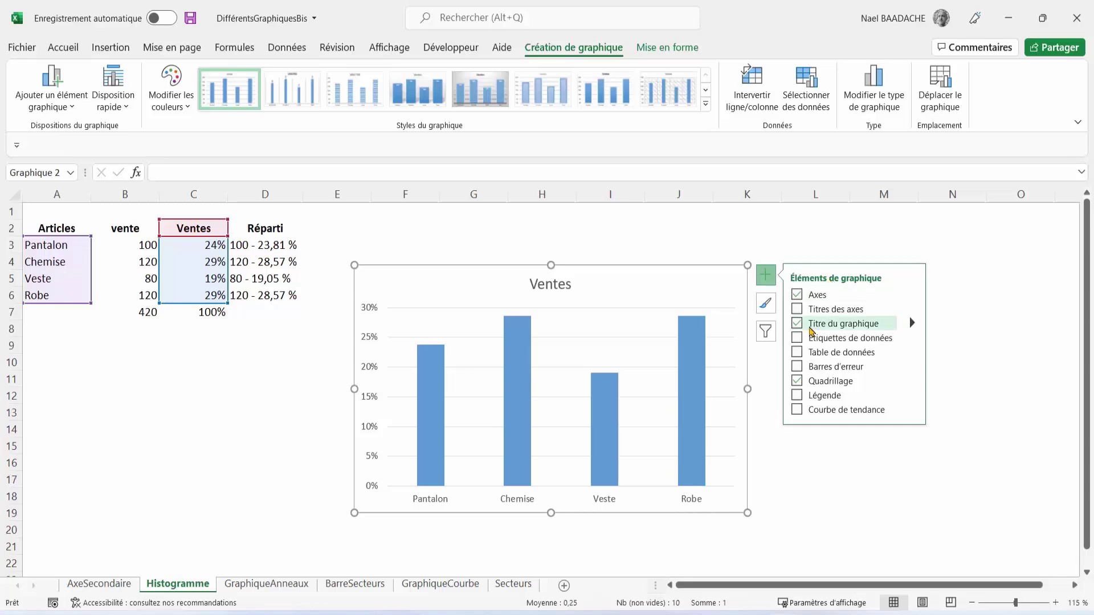
Label the columns with the Réparti cells D3:D6 and remove the plain percentage values.
{"action": "left_click", "coordinate": [797, 337]}
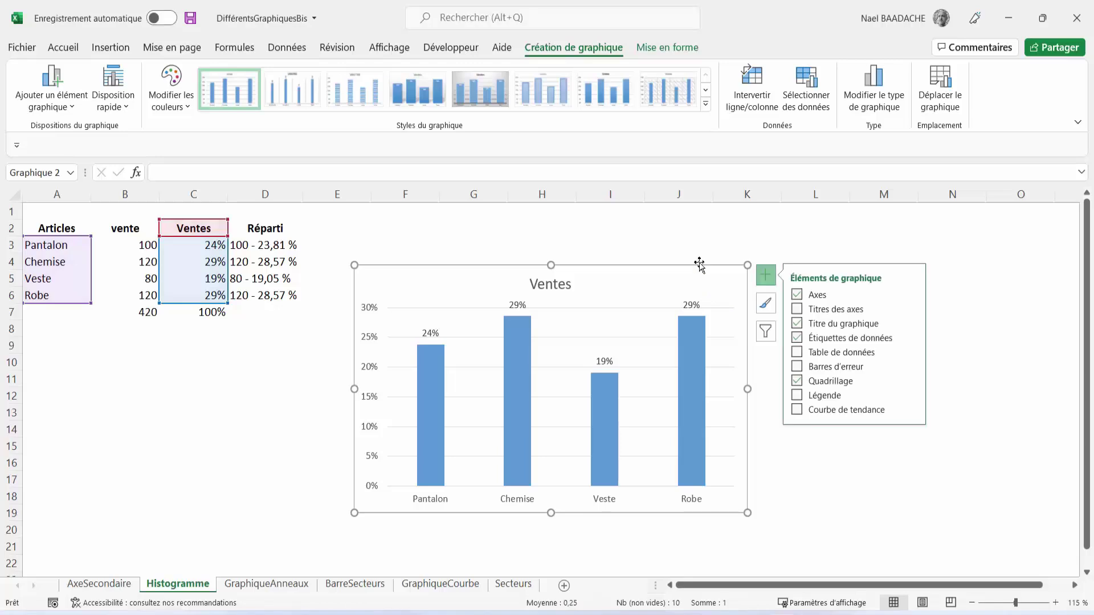
{"action": "mouse_move", "coordinate": [912, 337]}
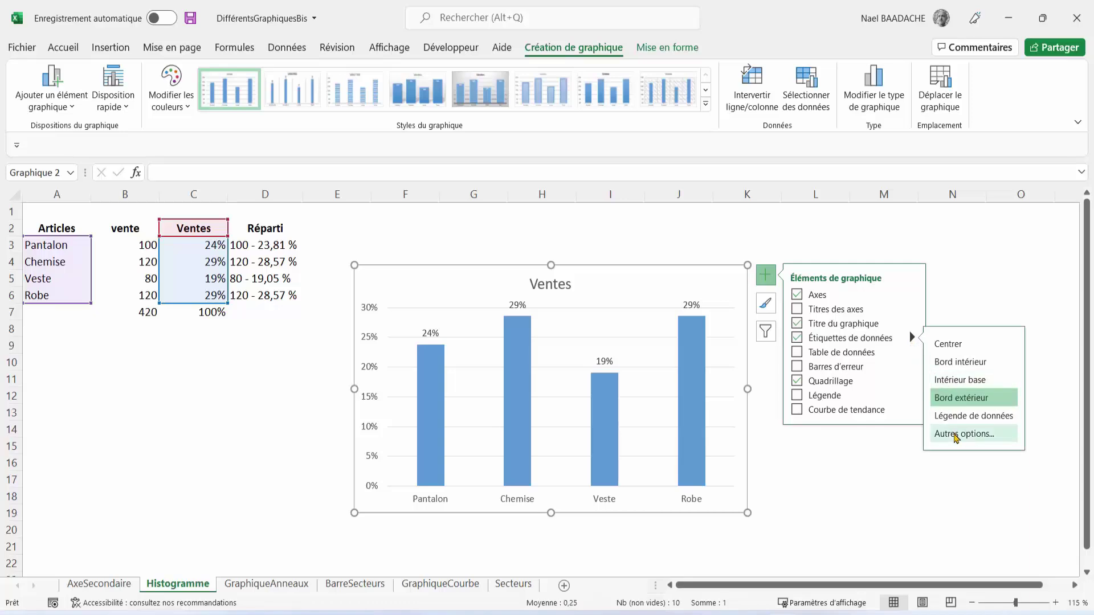
{"action": "left_click", "coordinate": [957, 435]}
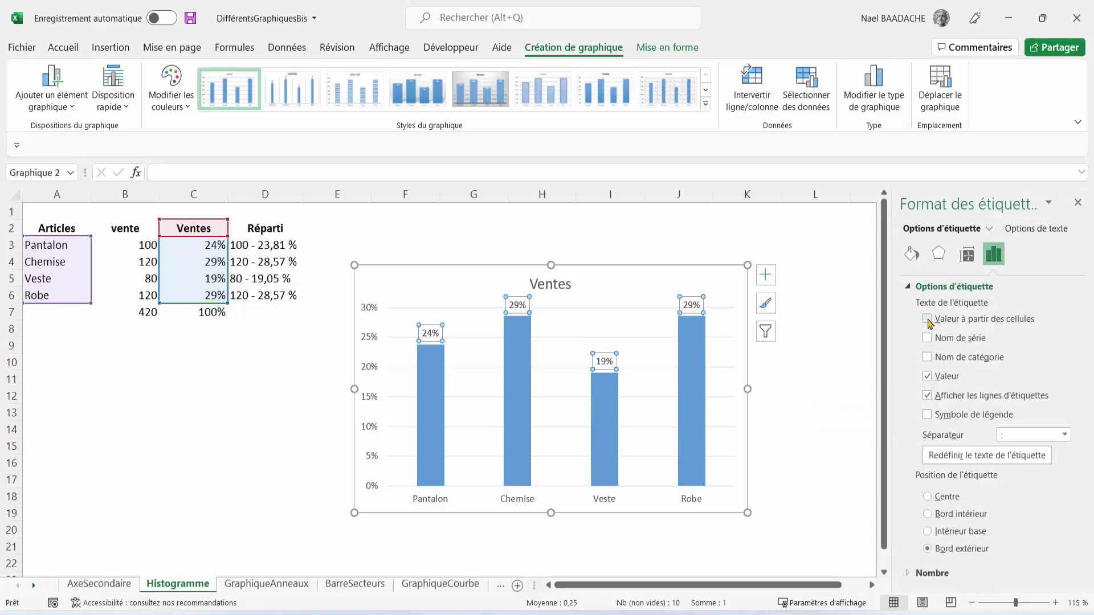
{"action": "left_click", "coordinate": [927, 319]}
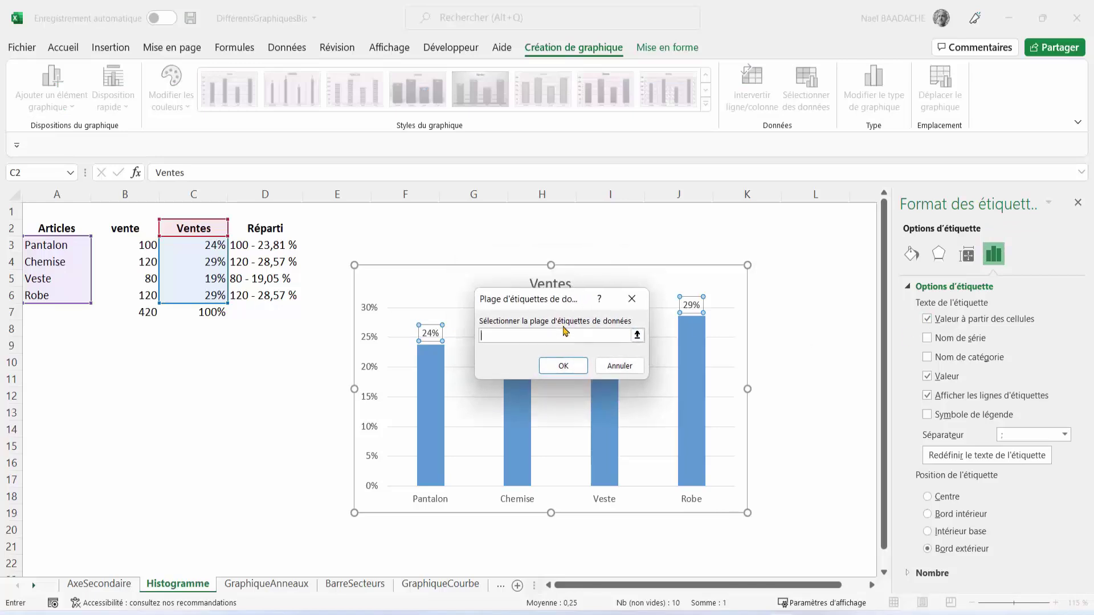
{"action": "left_click_drag", "start_coordinate": [578, 304], "coordinate": [249, 409]}
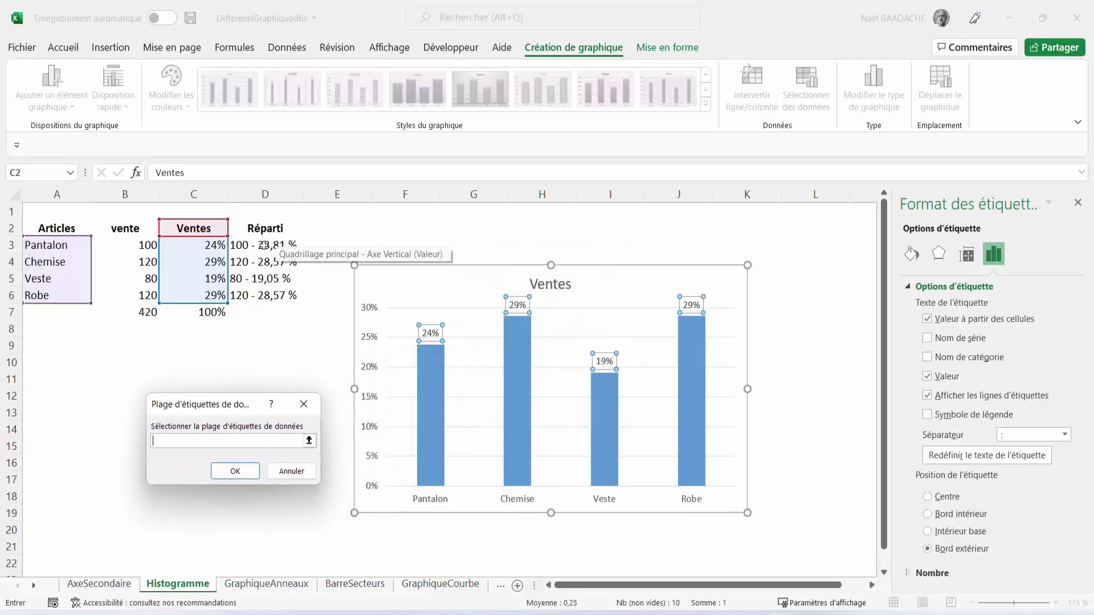
{"action": "left_click_drag", "start_coordinate": [278, 245], "coordinate": [266, 295]}
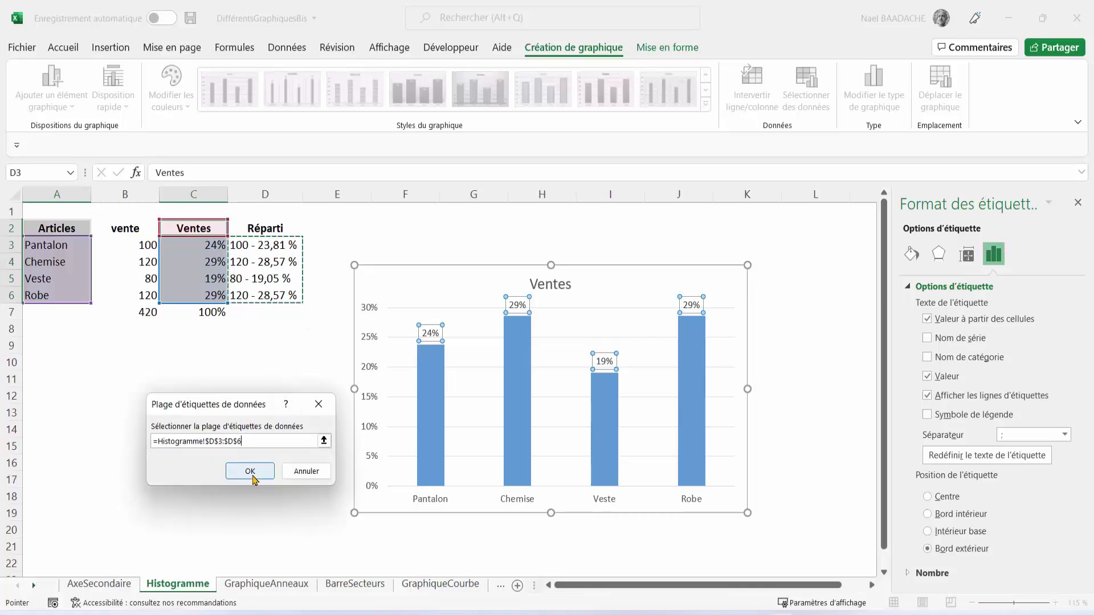
{"action": "left_click", "coordinate": [250, 472]}
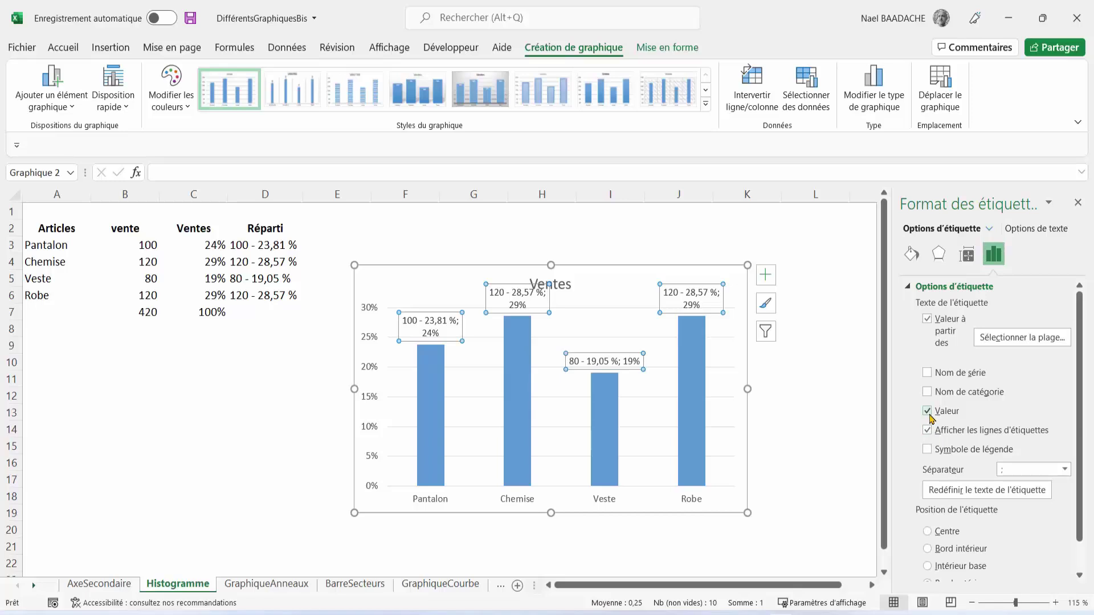
{"action": "left_click", "coordinate": [927, 411]}
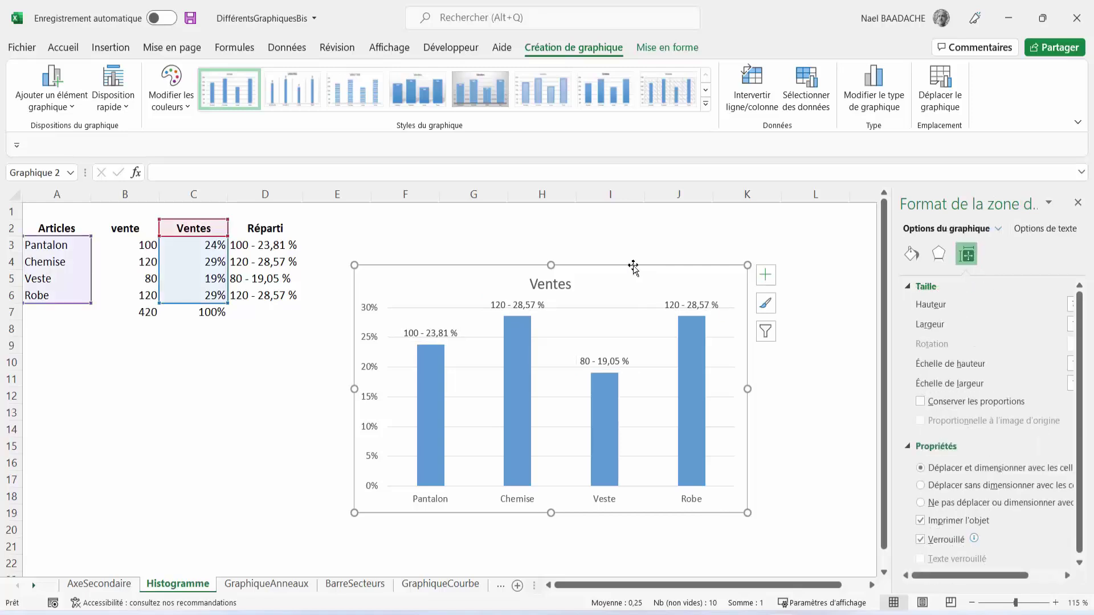
Nudge the chart up-left and apply the gradient-bar chart style with capital title.
{"action": "left_click_drag", "start_coordinate": [633, 264], "coordinate": [608, 231]}
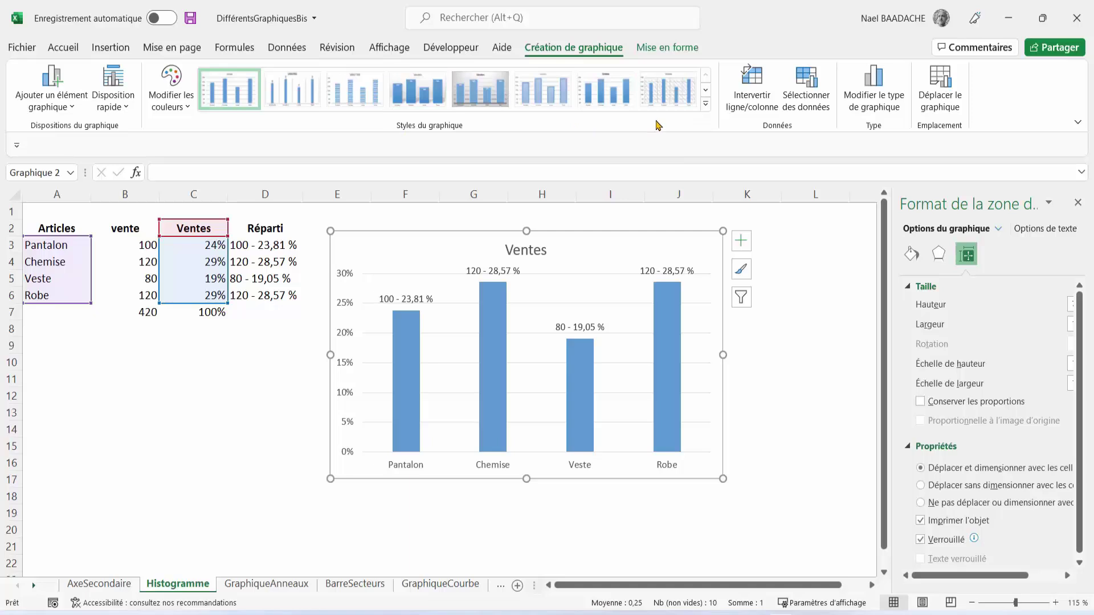
{"action": "left_click", "coordinate": [706, 104]}
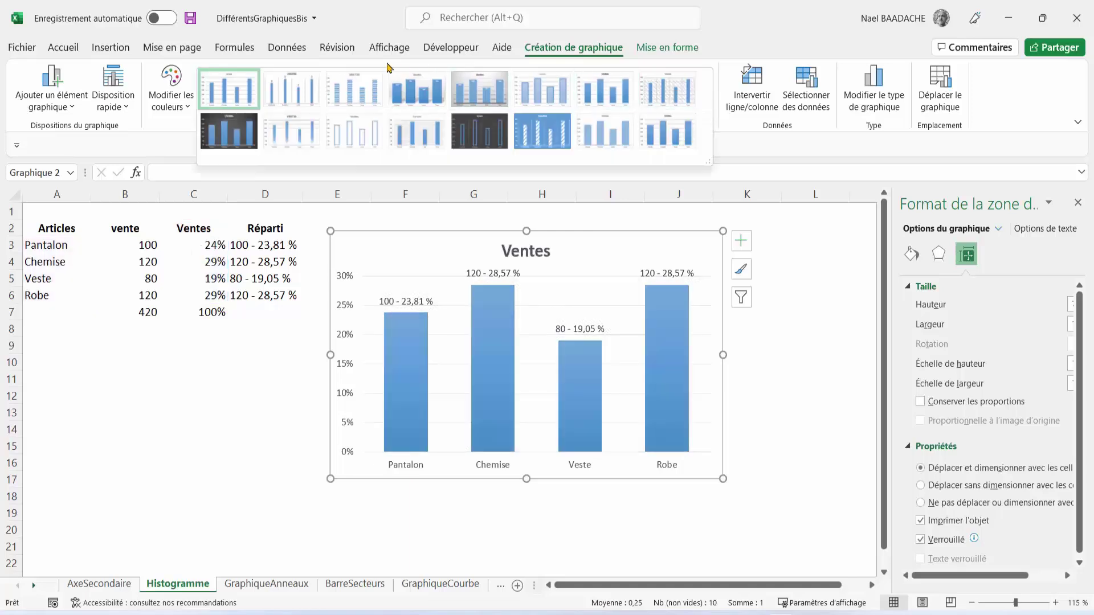
{"action": "left_click", "coordinate": [291, 131]}
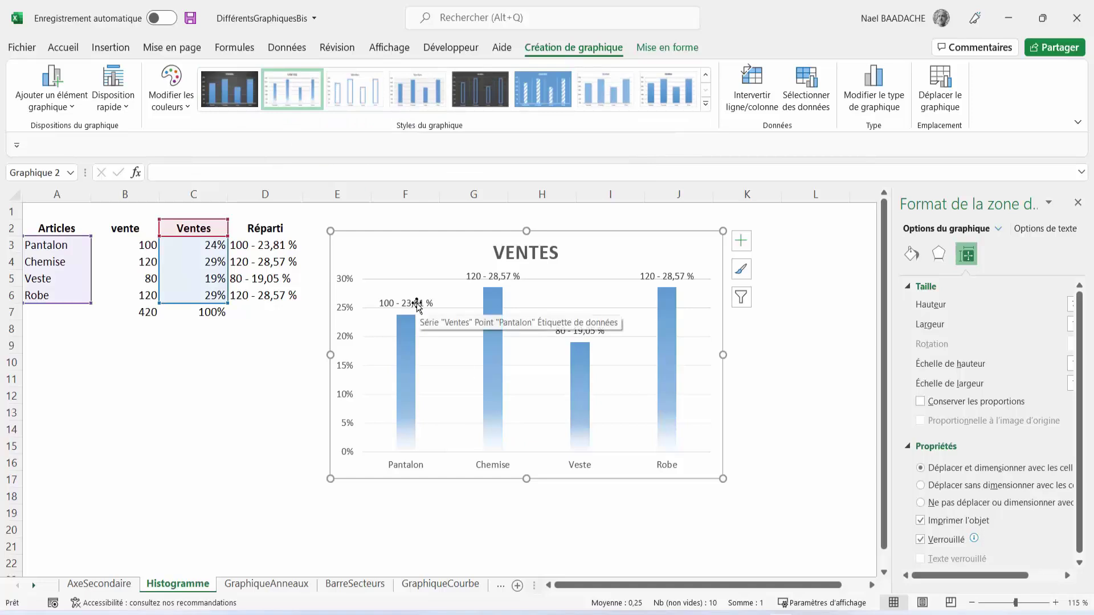
Make the data labels red, bold and size 11.
{"action": "left_click", "coordinate": [417, 305]}
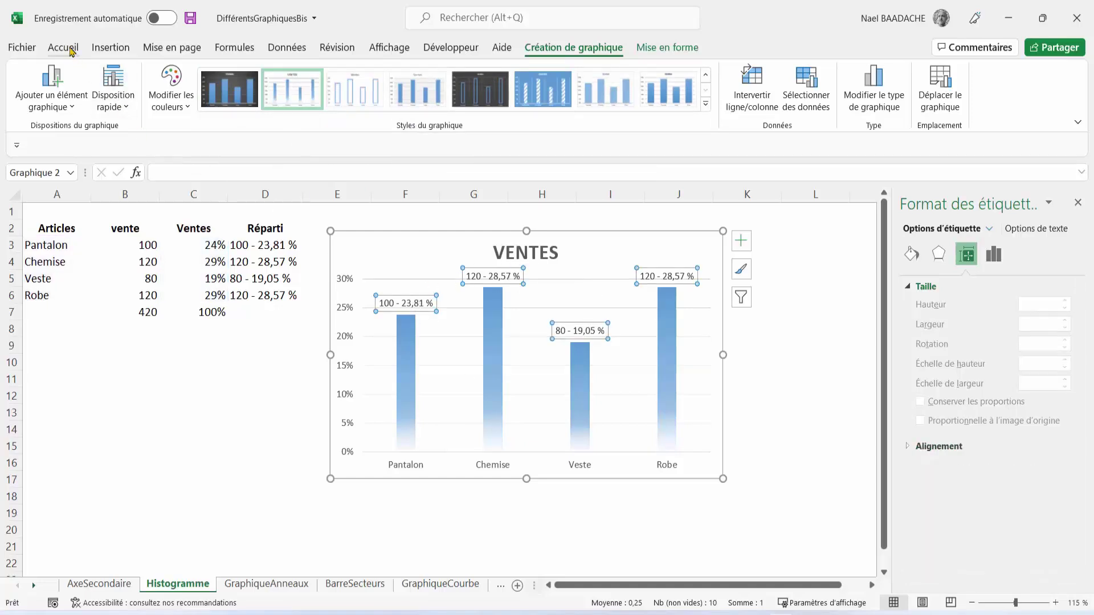
{"action": "left_click", "coordinate": [63, 48]}
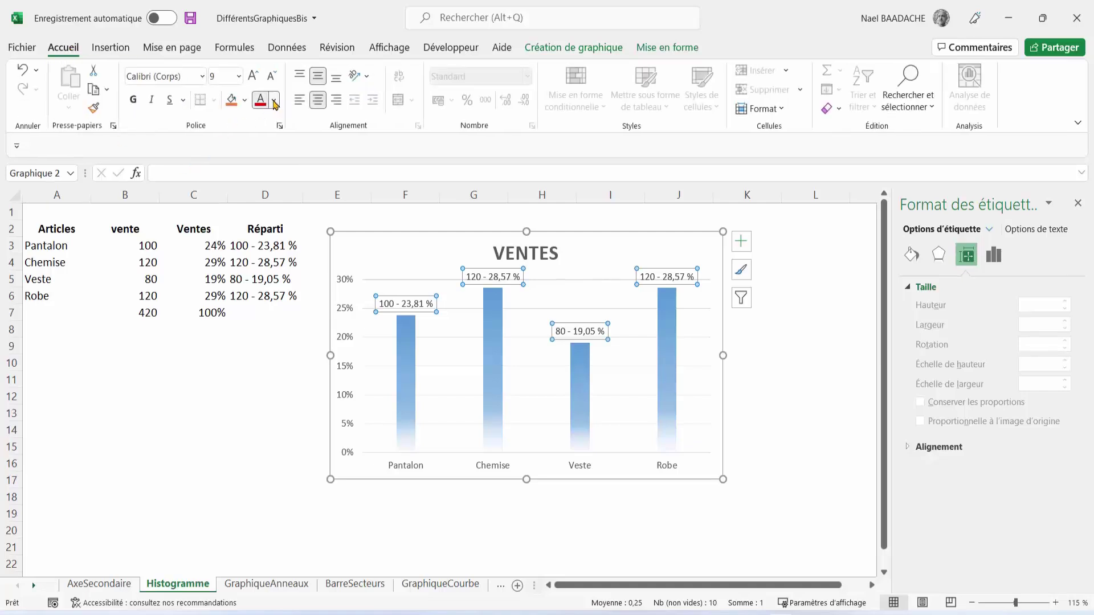
{"action": "left_click", "coordinate": [274, 104]}
{"action": "left_click", "coordinate": [269, 263]}
{"action": "left_click", "coordinate": [134, 100]}
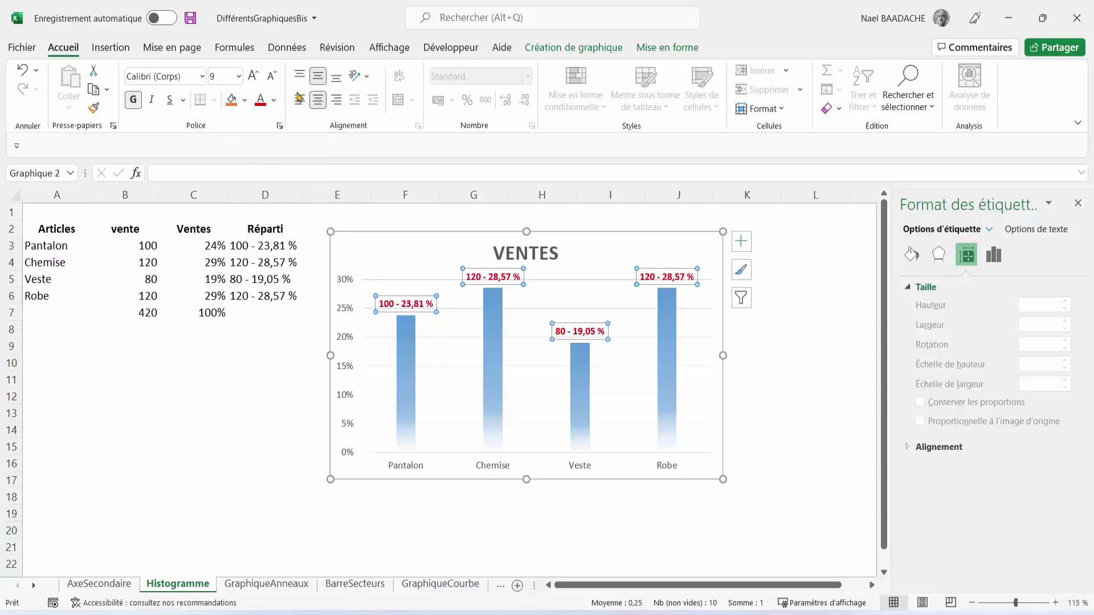
{"action": "left_click", "coordinate": [253, 76]}
{"action": "left_click", "coordinate": [253, 76]}
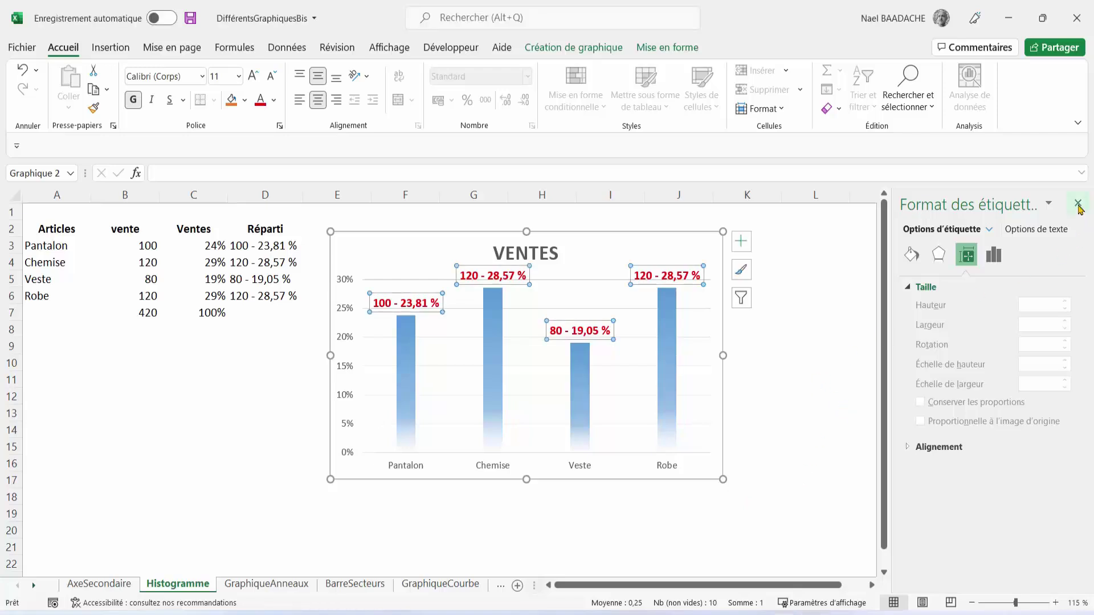
{"action": "left_click", "coordinate": [1078, 204]}
{"action": "left_click", "coordinate": [864, 429]}
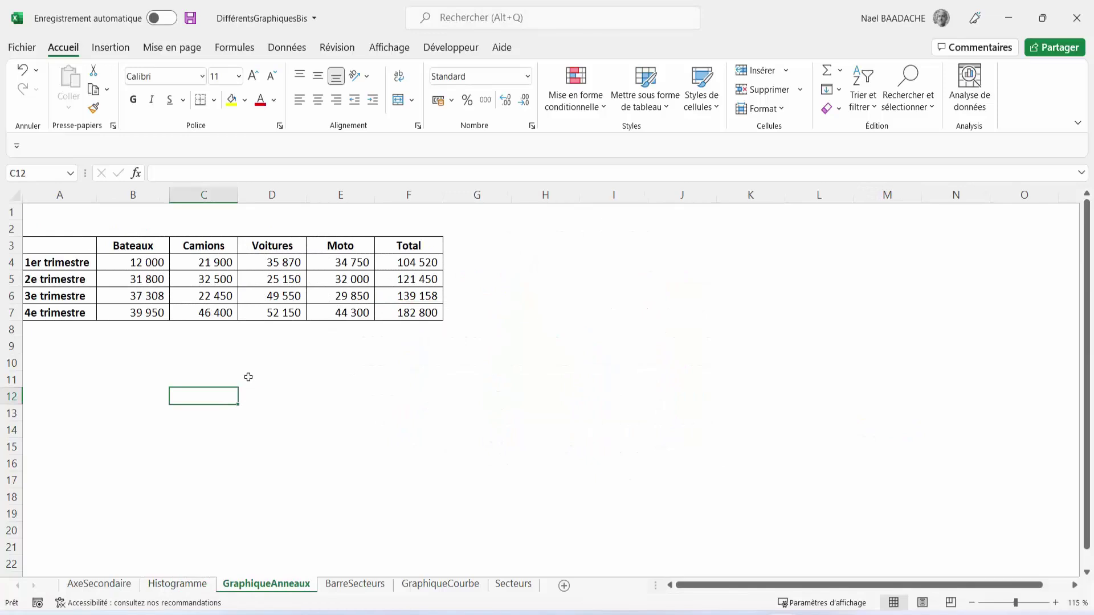
Insert a 2D pie chart of the quarterly Bateaux figures A3:B7 and move it below the table.
{"action": "left_click", "coordinate": [249, 377]}
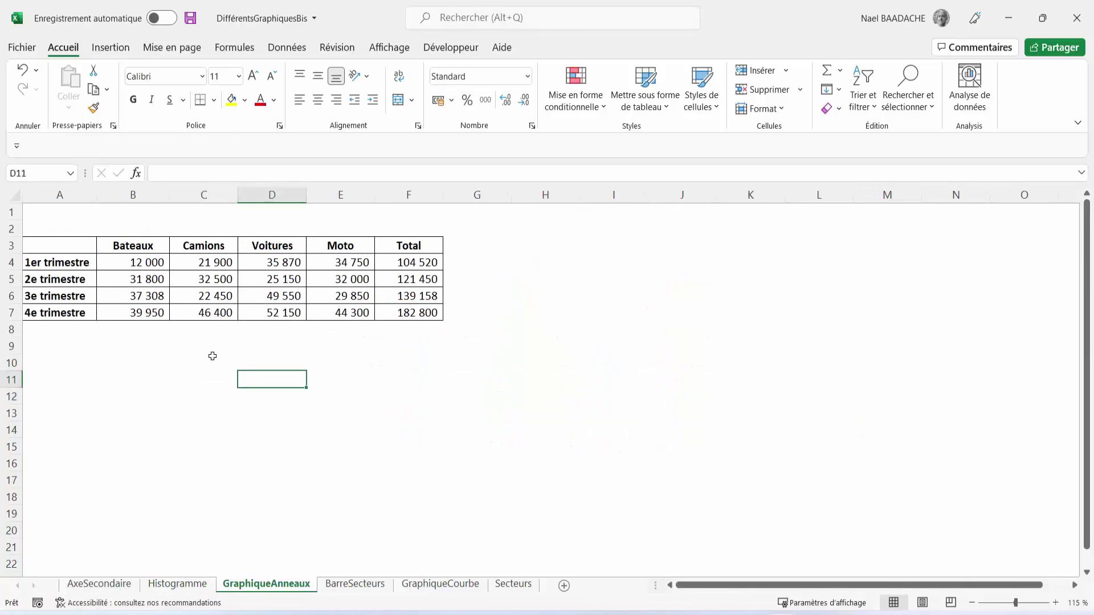
{"action": "mouse_move", "coordinate": [53, 245]}
{"action": "left_mouse_down"}
{"action": "mouse_move", "coordinate": [130, 245]}
{"action": "mouse_move", "coordinate": [137, 311]}
{"action": "left_mouse_up"}
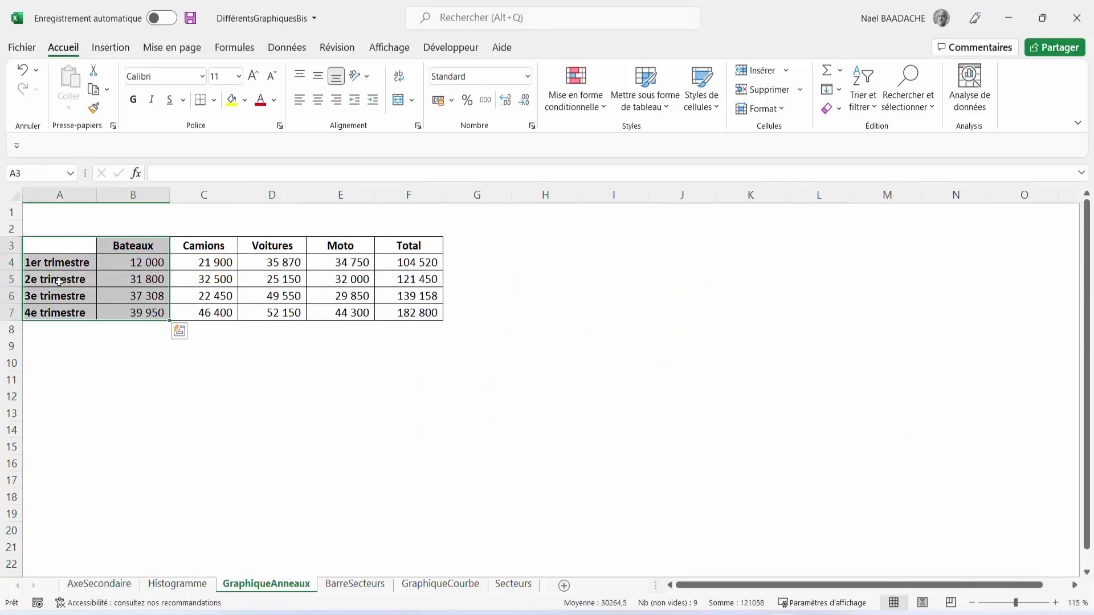
{"action": "mouse_move", "coordinate": [415, 246]}
{"action": "left_mouse_down"}
{"action": "mouse_move", "coordinate": [417, 316]}
{"action": "mouse_move", "coordinate": [433, 318]}
{"action": "left_mouse_up"}
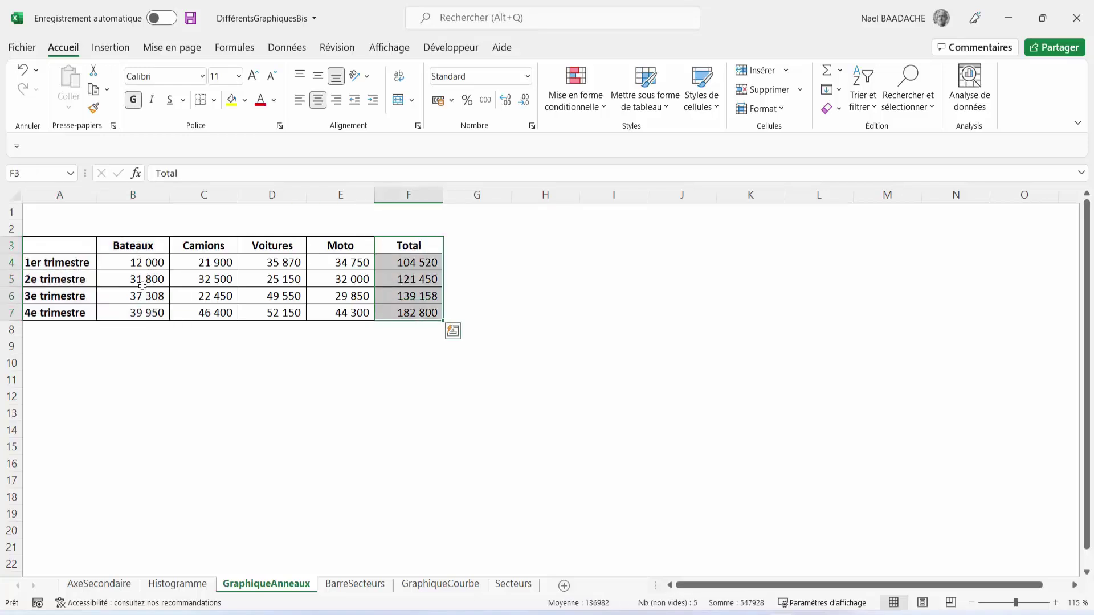
{"action": "mouse_move", "coordinate": [63, 245]}
{"action": "left_mouse_down"}
{"action": "mouse_move", "coordinate": [128, 247]}
{"action": "mouse_move", "coordinate": [138, 312]}
{"action": "left_mouse_up"}
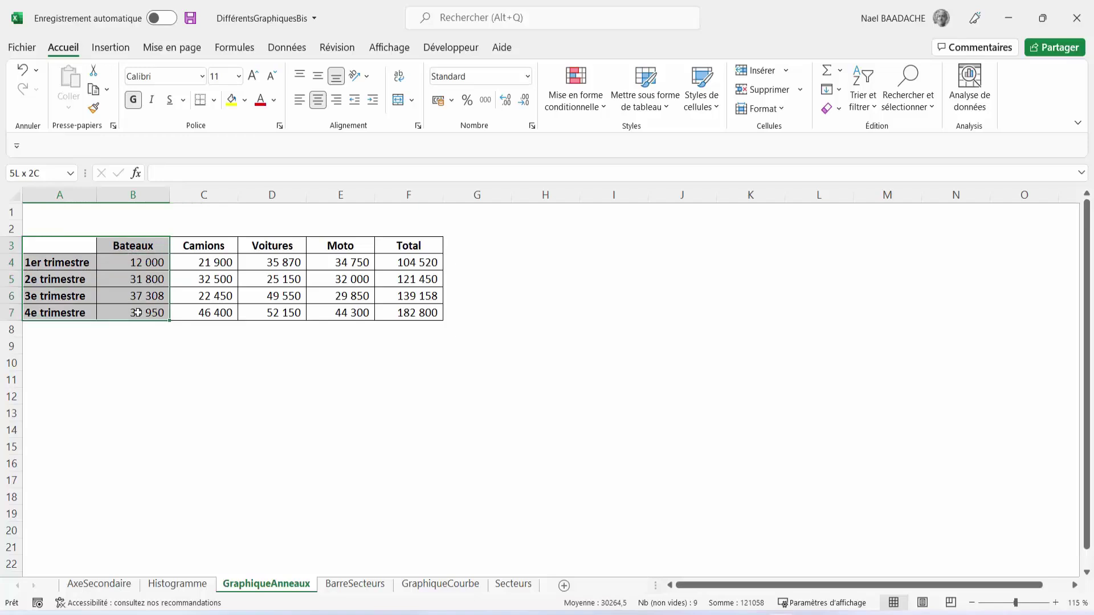
{"action": "left_click_drag", "start_coordinate": [138, 313], "coordinate": [139, 314]}
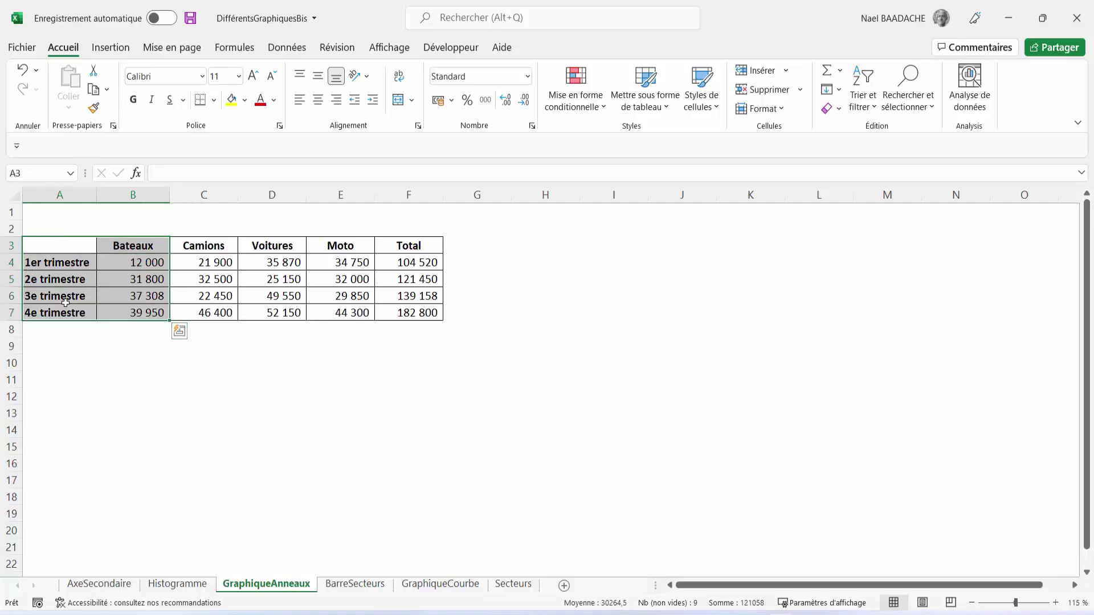
{"action": "left_click", "coordinate": [111, 48]}
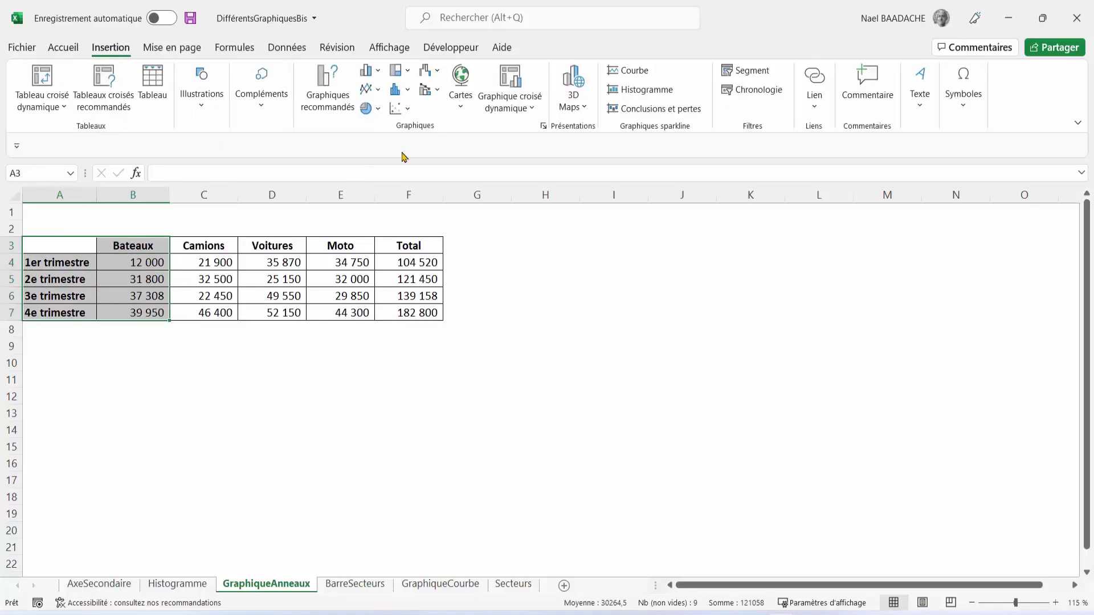
{"action": "left_click", "coordinate": [379, 108]}
{"action": "left_click", "coordinate": [378, 159]}
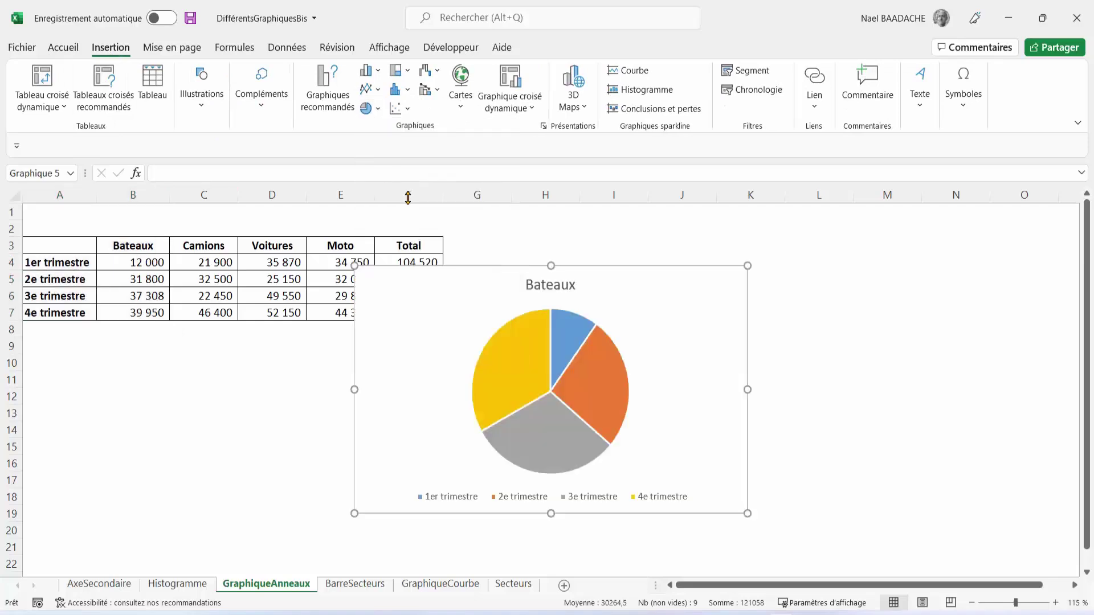
{"action": "left_click_drag", "start_coordinate": [613, 268], "coordinate": [310, 343]}
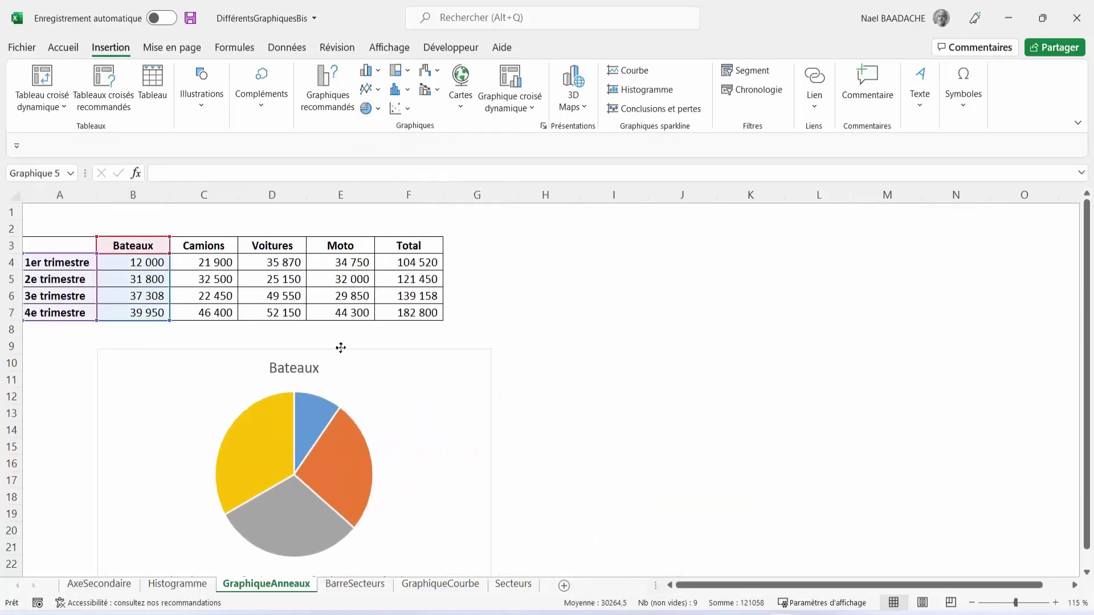
{"action": "left_click", "coordinate": [629, 362]}
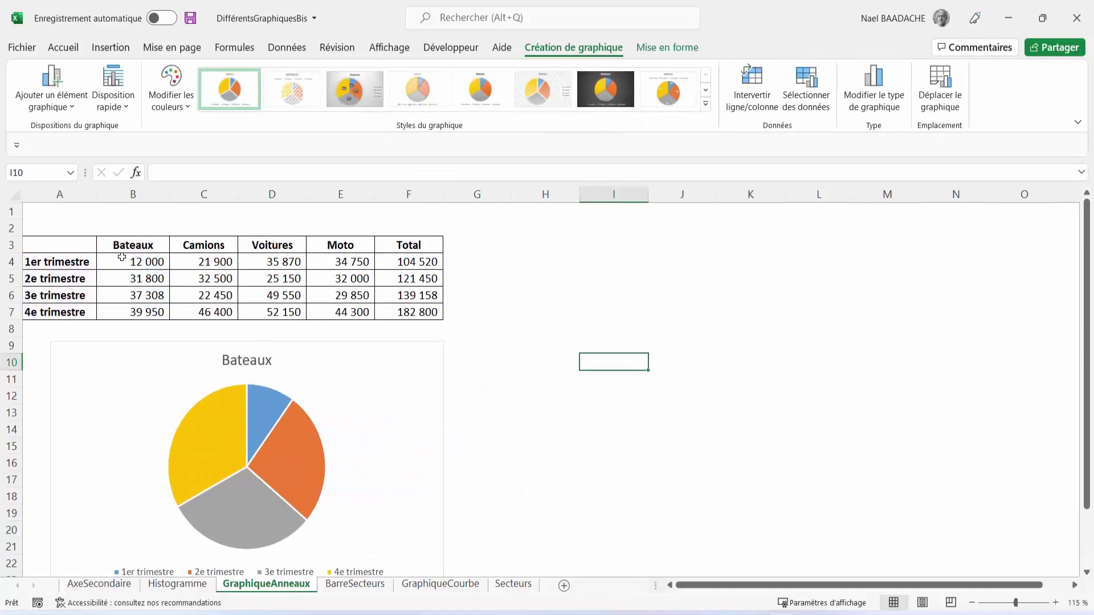
Insert a 2D pie chart of the quarterly totals F3:F7, move it, then delete it.
{"action": "left_click", "coordinate": [55, 245]}
{"action": "left_click_drag", "start_coordinate": [53, 272], "coordinate": [60, 306]}
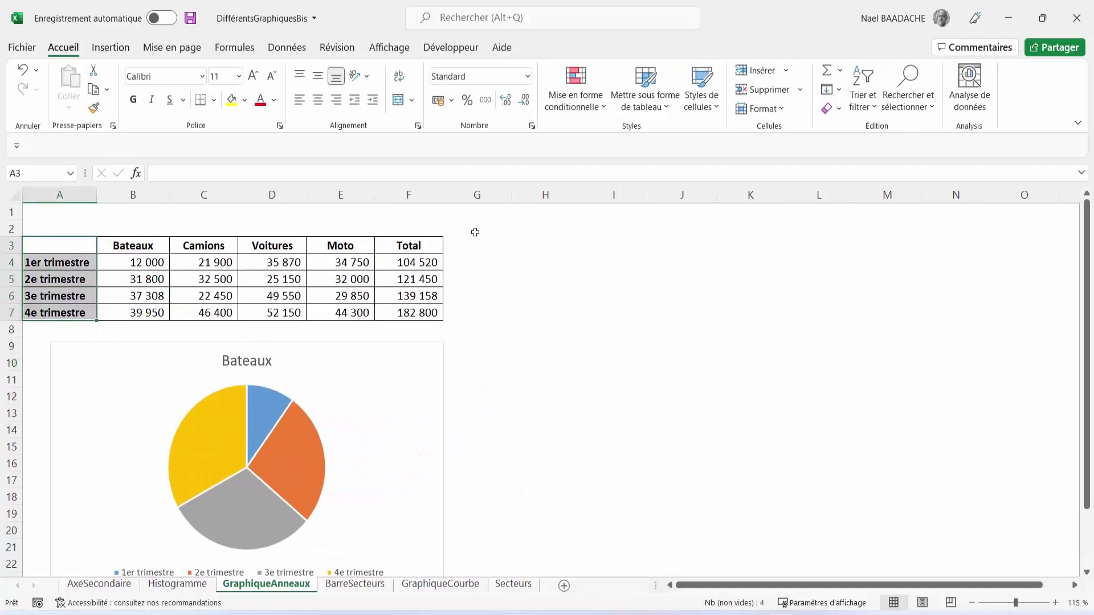
{"action": "left_click_drag", "start_coordinate": [418, 244], "coordinate": [419, 312], "text": "ctrl"}
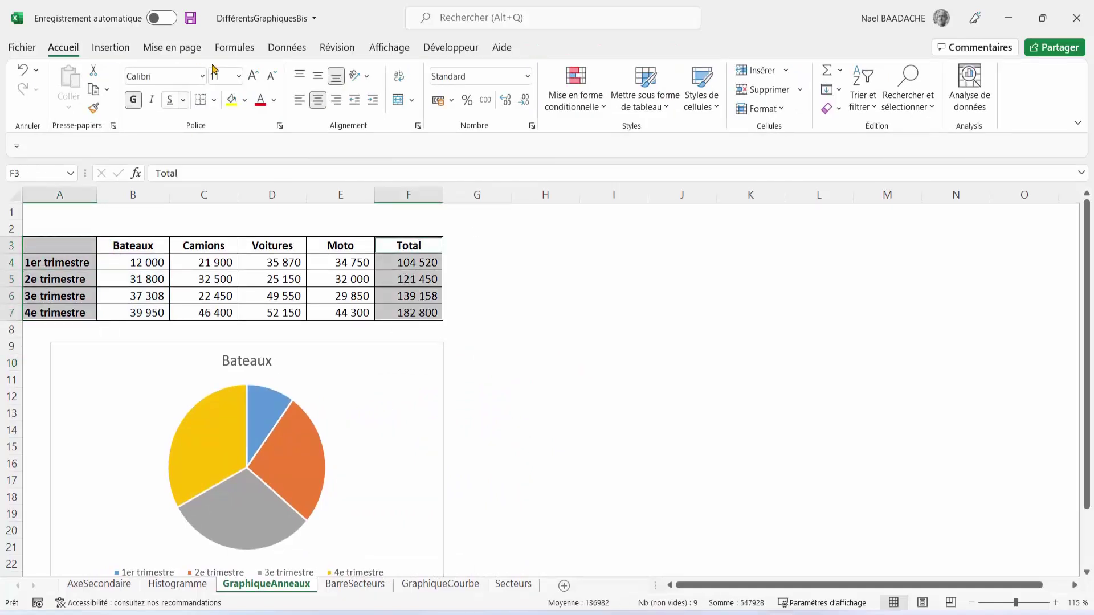
{"action": "left_click", "coordinate": [110, 48]}
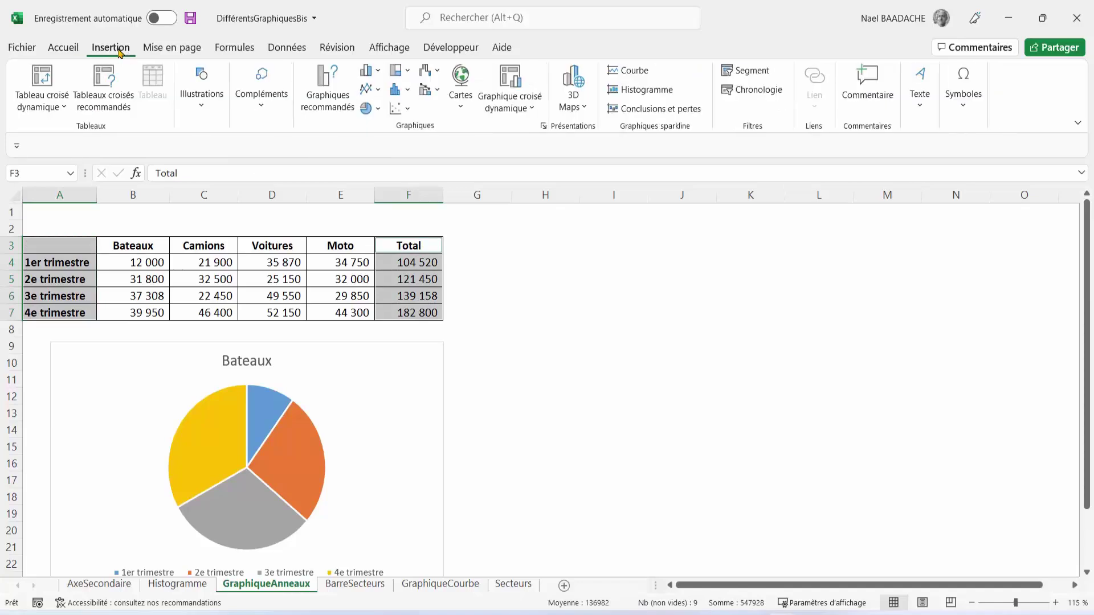
{"action": "left_click", "coordinate": [380, 109]}
{"action": "left_click", "coordinate": [379, 159]}
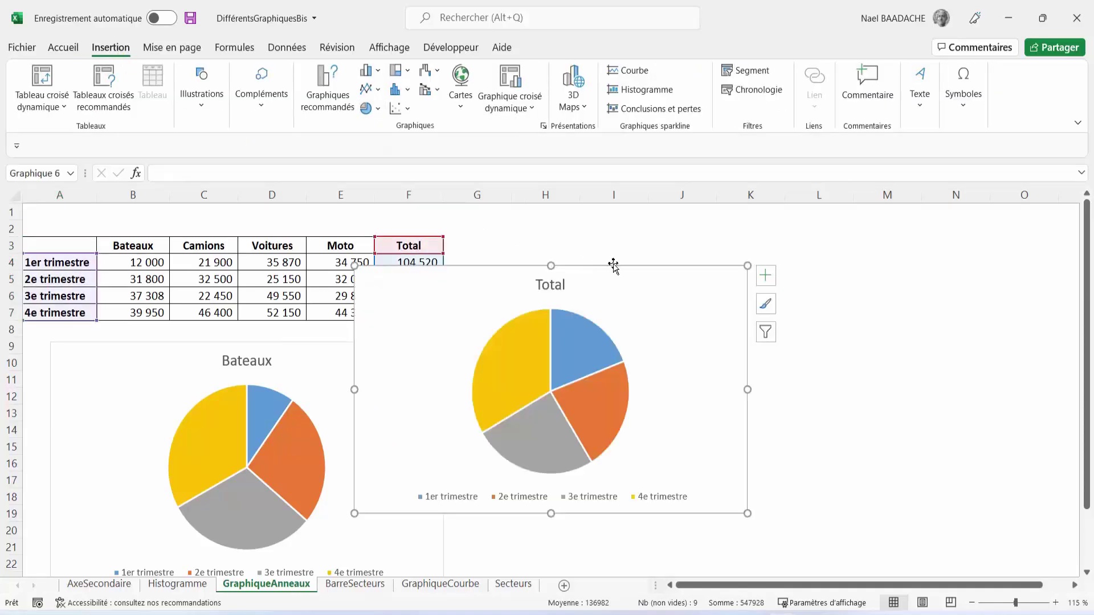
{"action": "left_click_drag", "start_coordinate": [613, 265], "coordinate": [723, 335]}
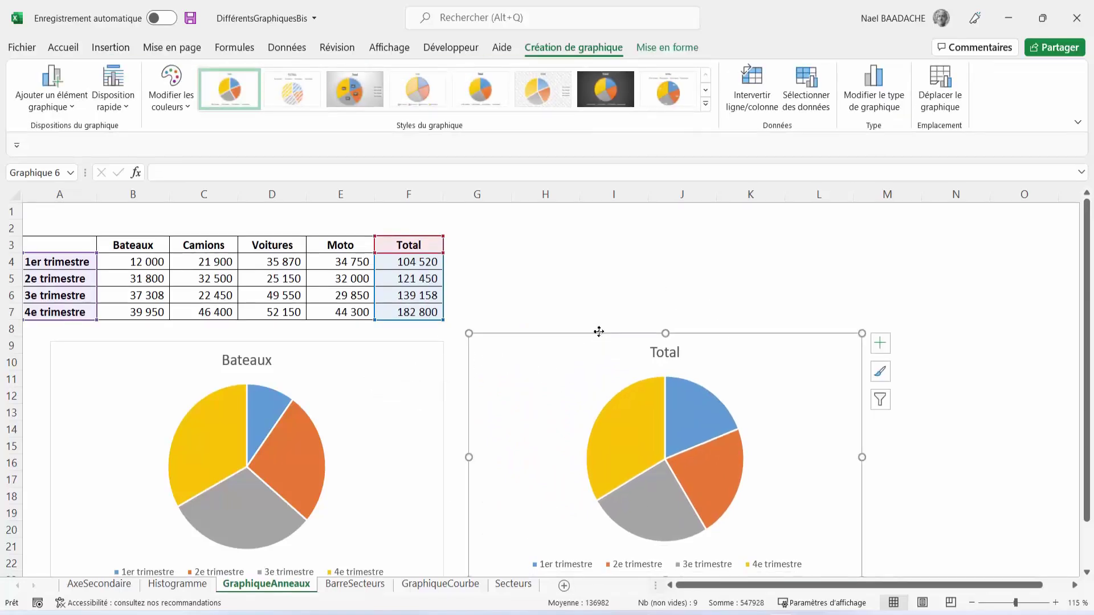
{"action": "key", "text": "Delete"}
Delete the Bateaux pie chart.
{"action": "left_click", "coordinate": [382, 353]}
{"action": "key", "text": "Delete"}
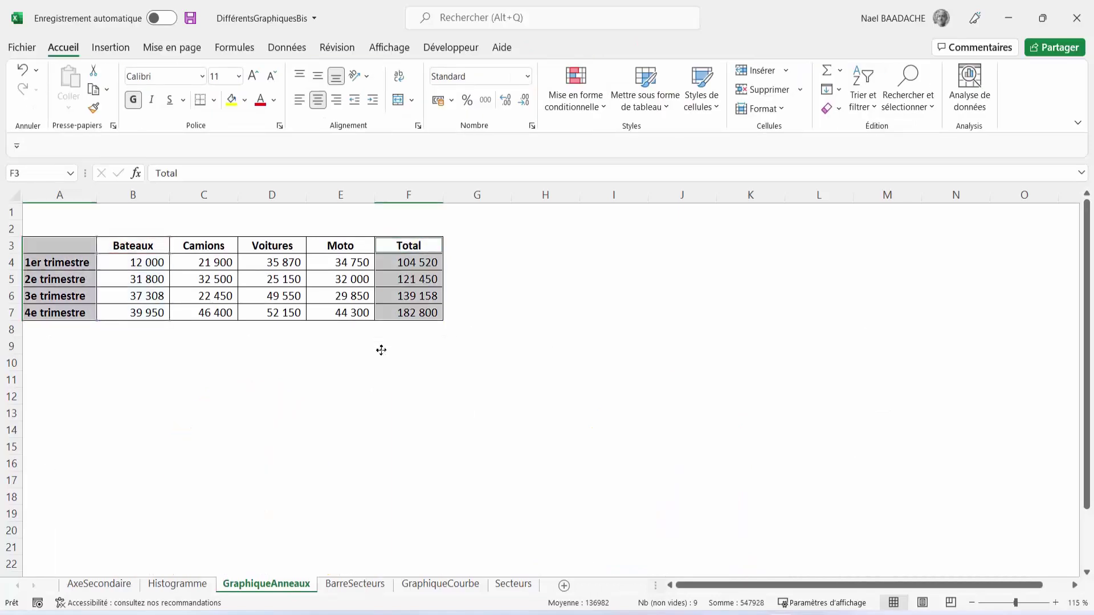
{"action": "left_click", "coordinate": [177, 393]}
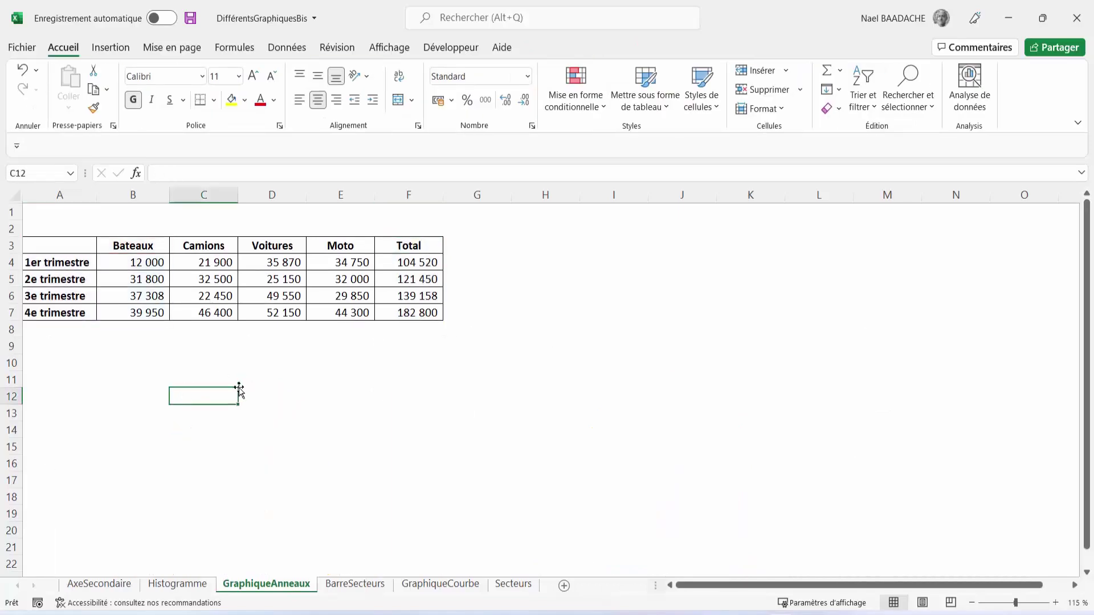
Insert a doughnut chart from the quarters with Bateaux A3:B7 and Total F3:F7.
{"action": "left_click", "coordinate": [53, 243]}
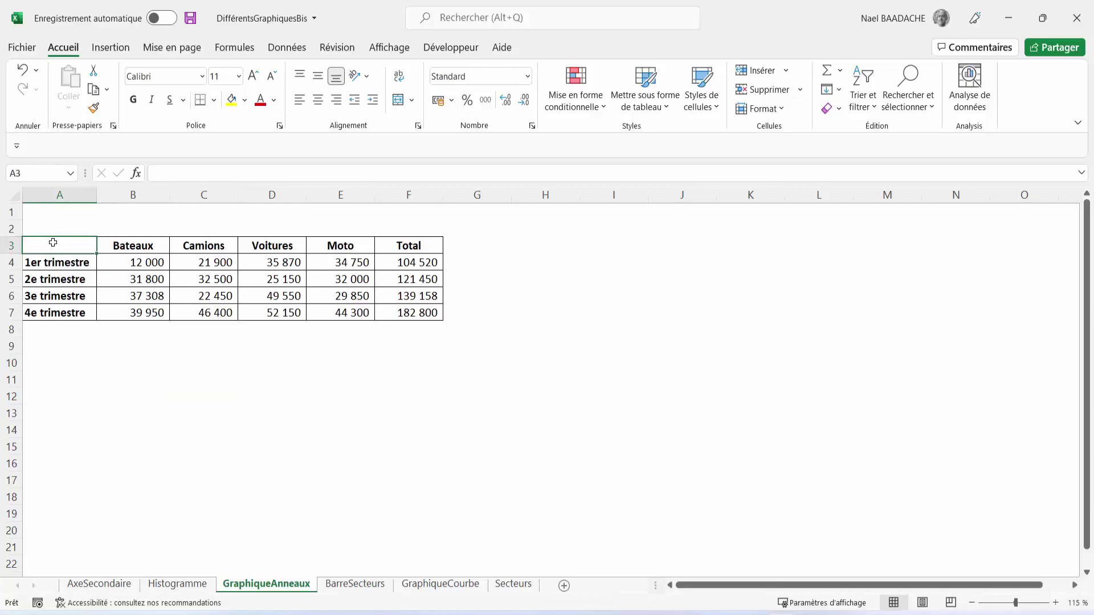
{"action": "left_click_drag", "start_coordinate": [115, 243], "coordinate": [126, 314]}
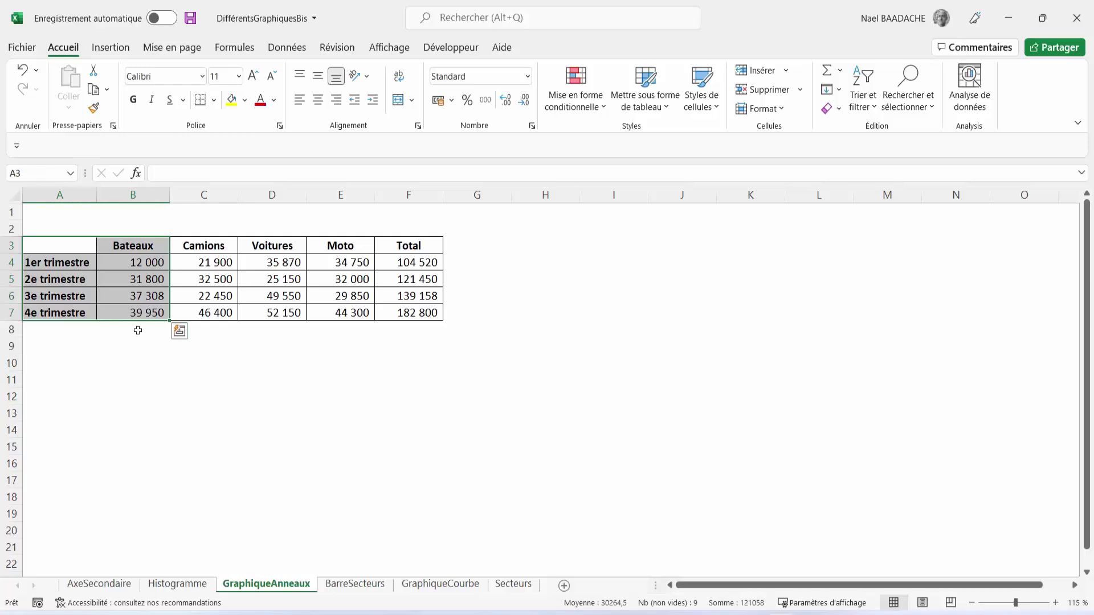
{"action": "key", "text": "ctrl"}
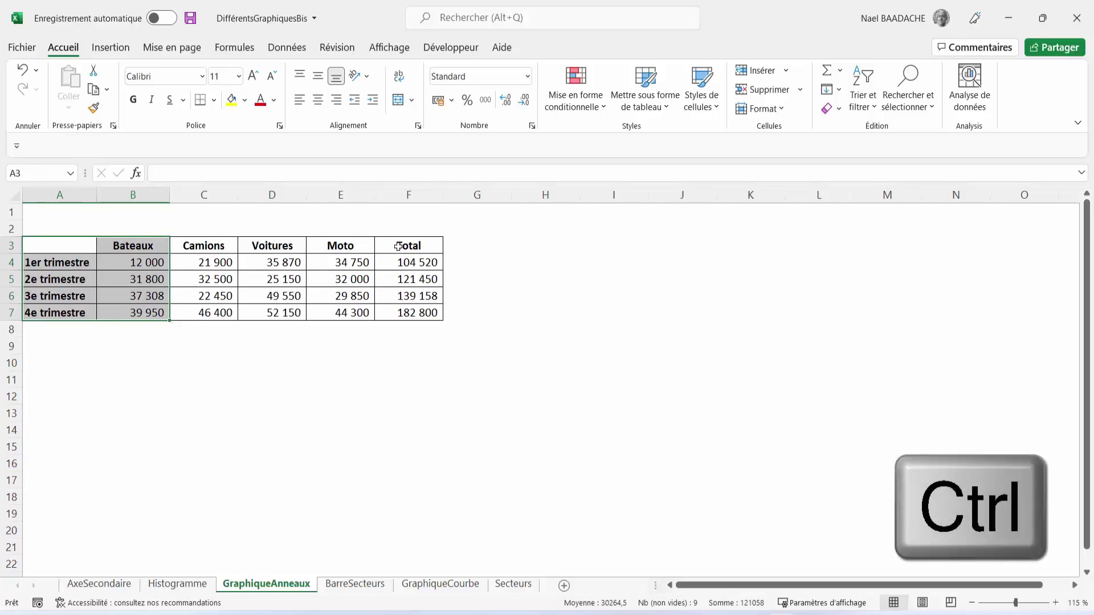
{"action": "left_click_drag", "start_coordinate": [398, 246], "coordinate": [397, 312]}
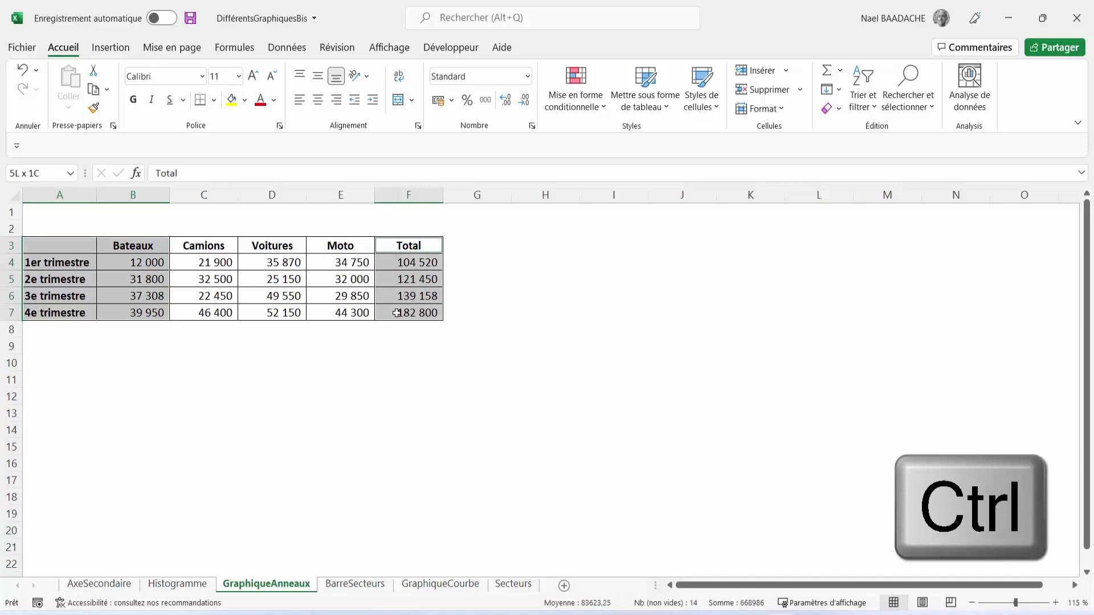
{"action": "left_click", "coordinate": [106, 48]}
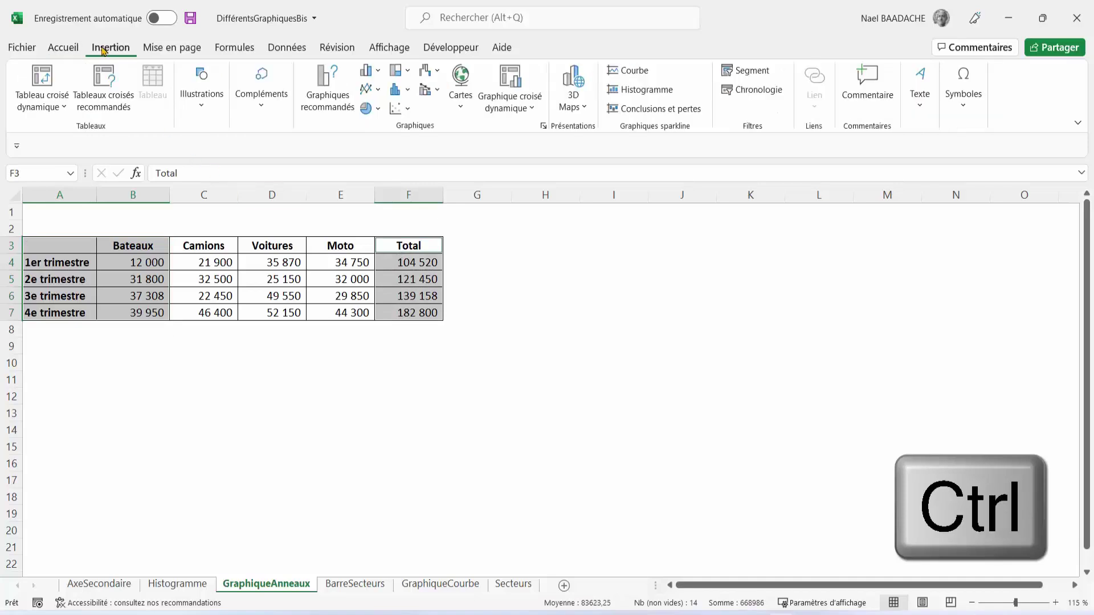
{"action": "left_click", "coordinate": [378, 109]}
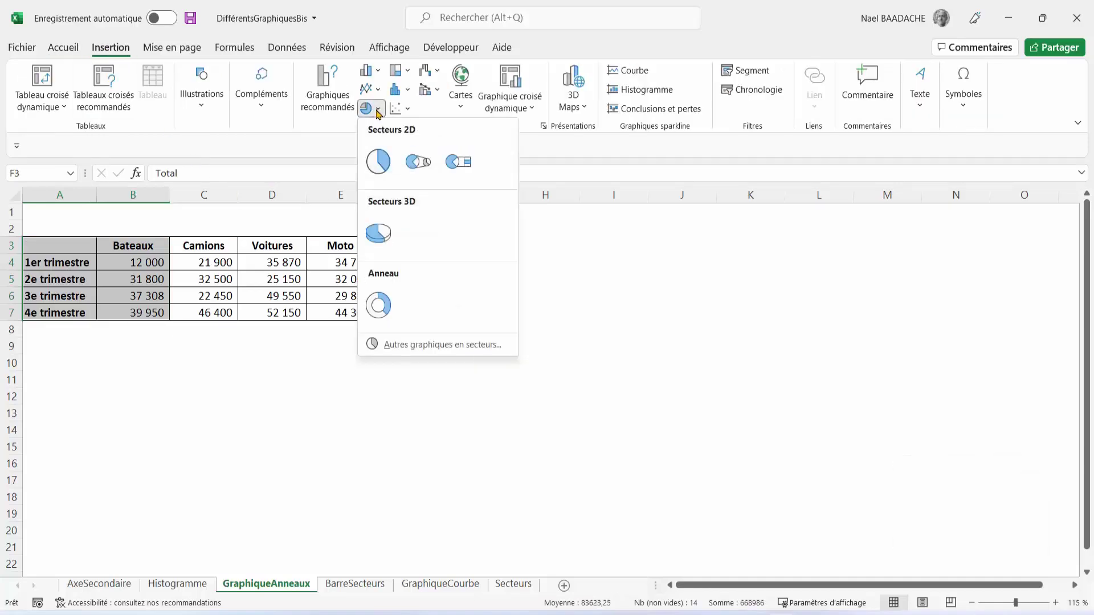
{"action": "left_click", "coordinate": [378, 305]}
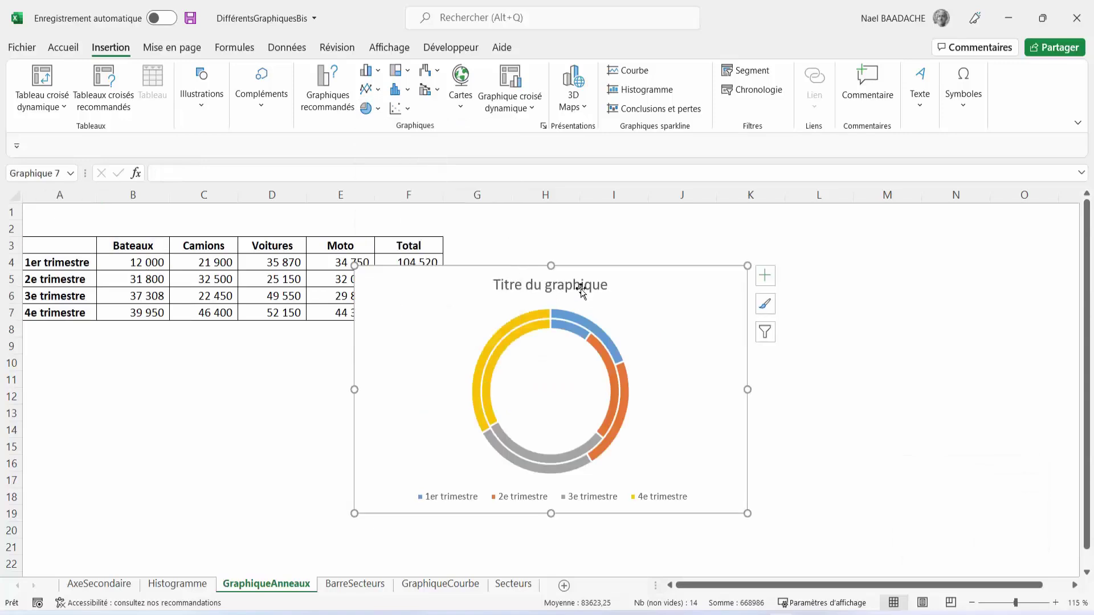
{"action": "mouse_move", "coordinate": [663, 392]}
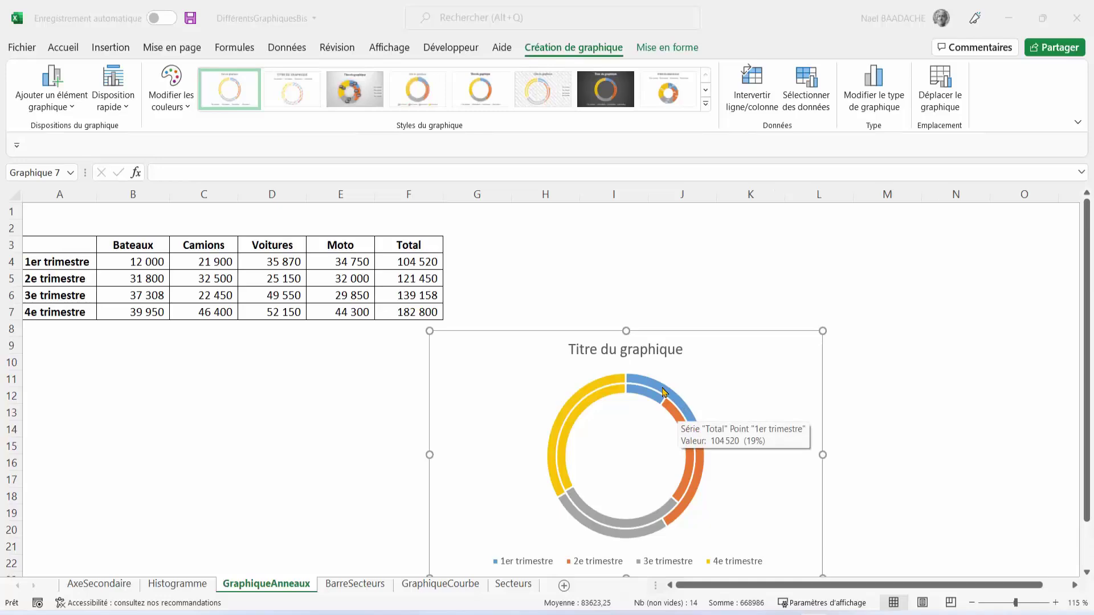
Inspect both rings, move the doughnut up-left, and open its chart area formatting pane.
{"action": "left_click", "coordinate": [663, 387]}
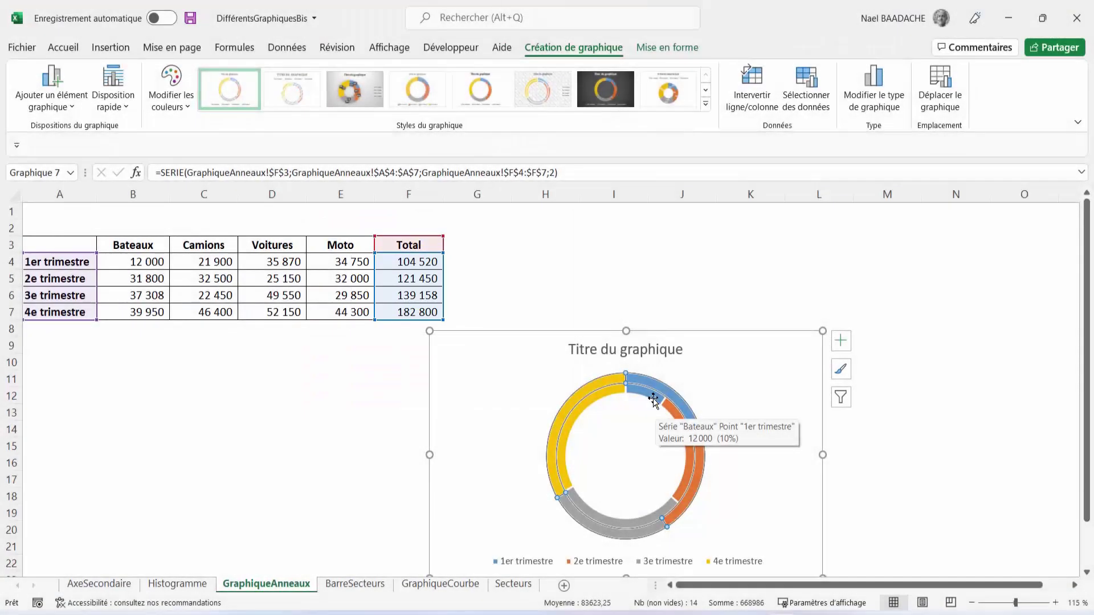
{"action": "left_click", "coordinate": [653, 397]}
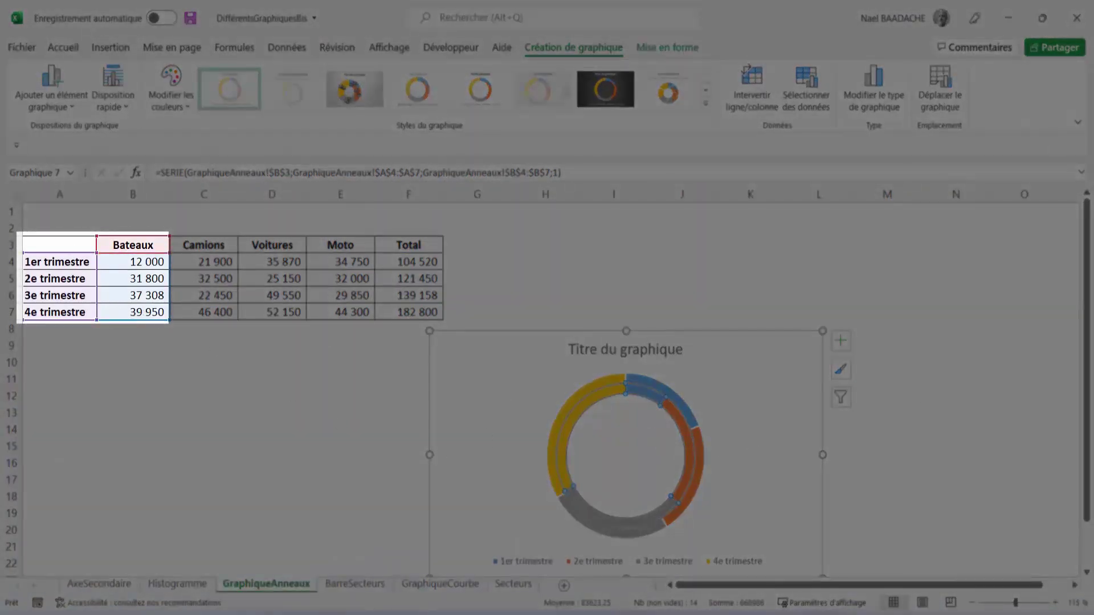
{"action": "key", "text": "Escape"}
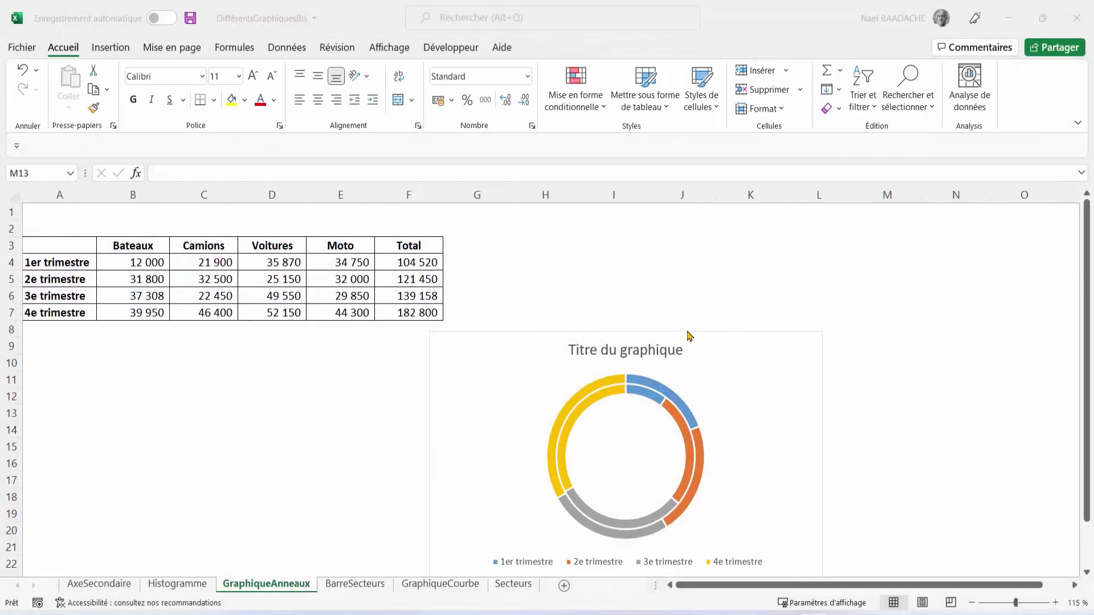
{"action": "mouse_move", "coordinate": [695, 332]}
{"action": "left_mouse_down"}
{"action": "mouse_move", "coordinate": [680, 318]}
{"action": "mouse_move", "coordinate": [584, 304]}
{"action": "left_mouse_up"}
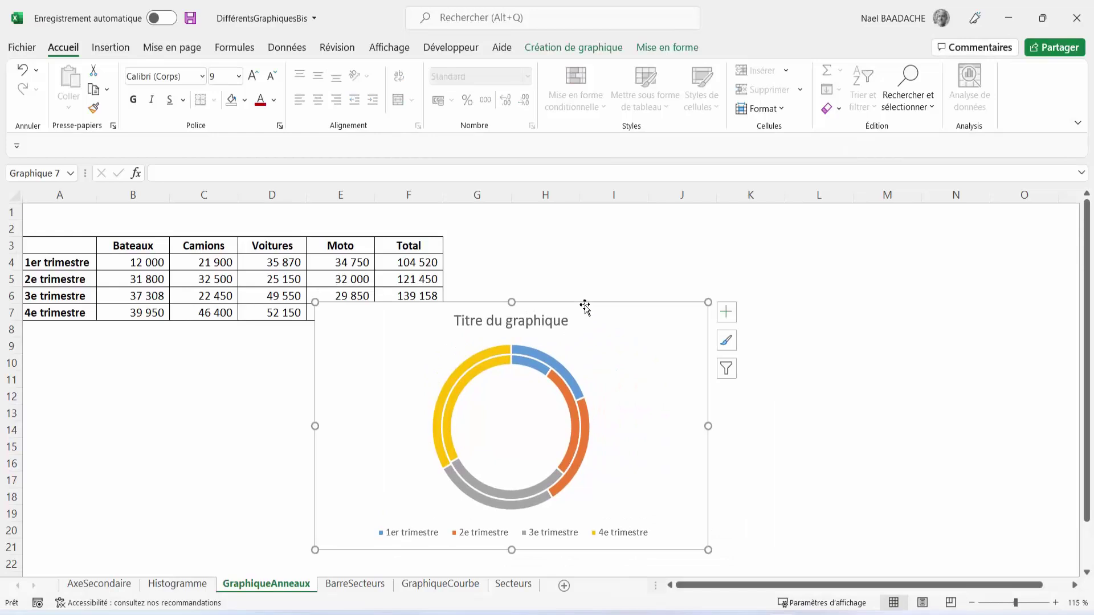
{"action": "double_click", "coordinate": [585, 305]}
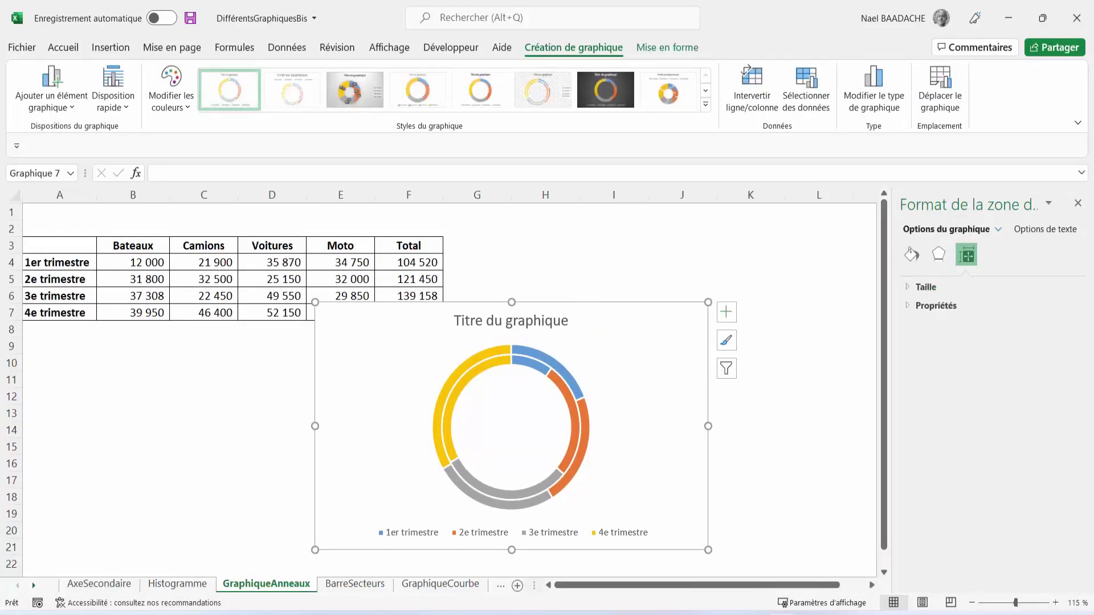
Select the outer Total ring series and set the ring thickness to 61%.
{"action": "left_click", "coordinate": [912, 256]}
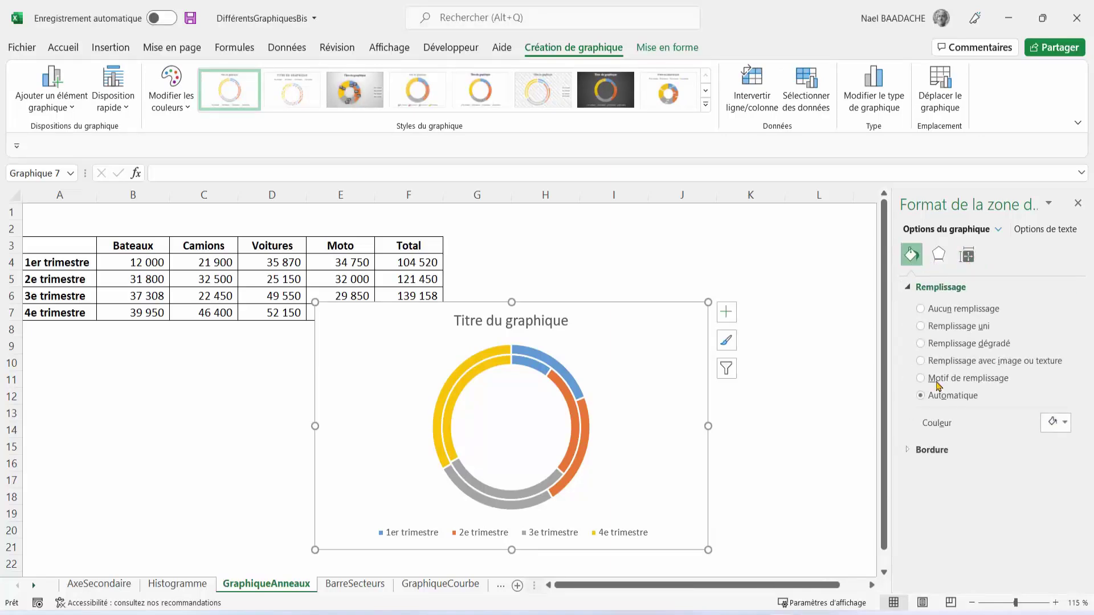
{"action": "left_click", "coordinate": [939, 256]}
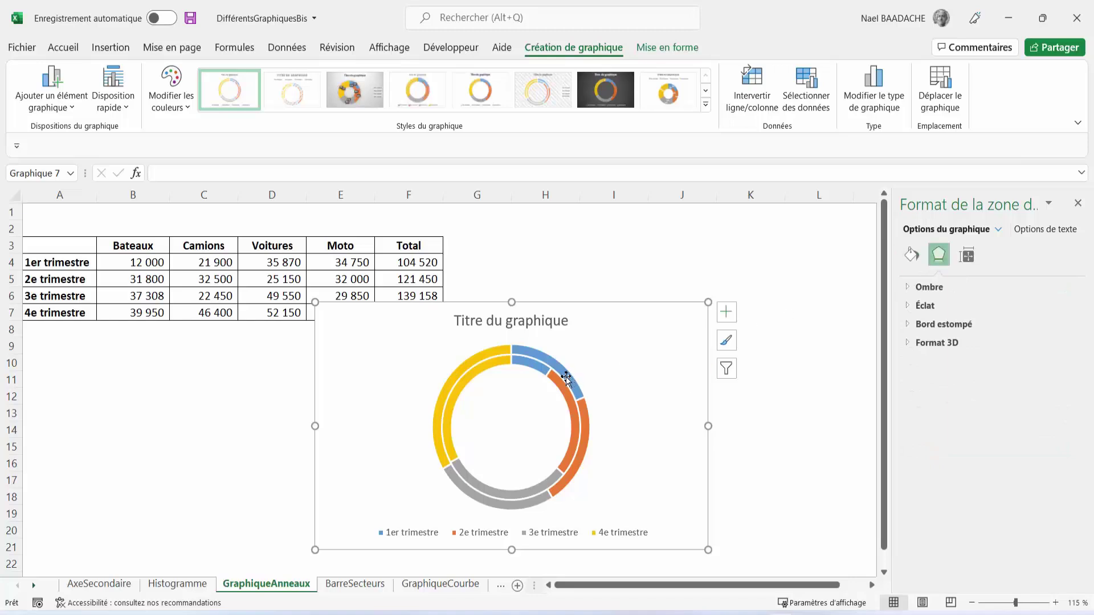
{"action": "mouse_move", "coordinate": [560, 369]}
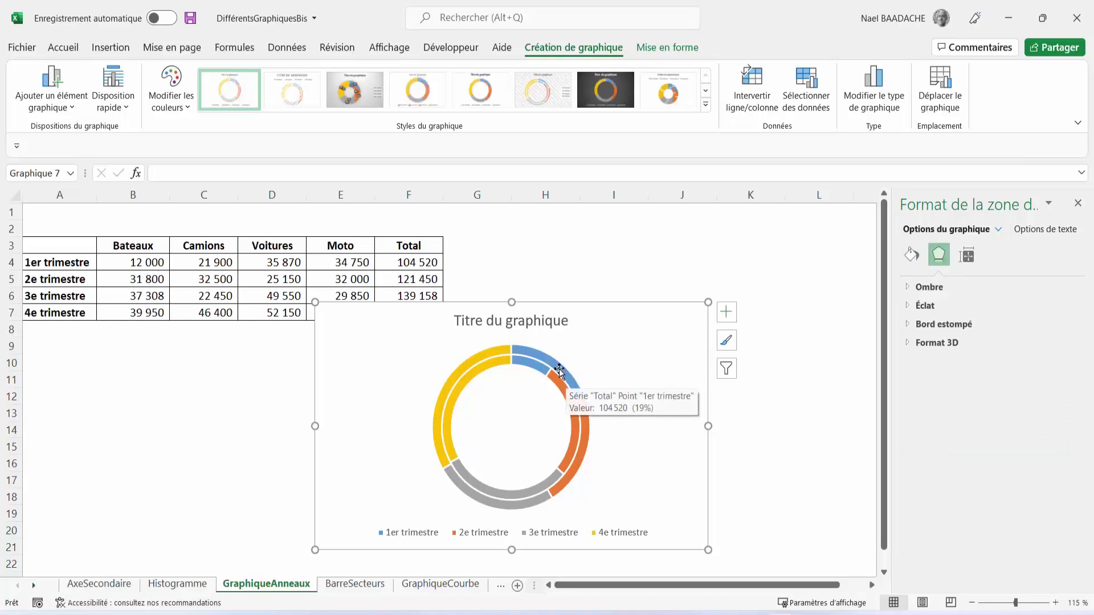
{"action": "left_click", "coordinate": [559, 371]}
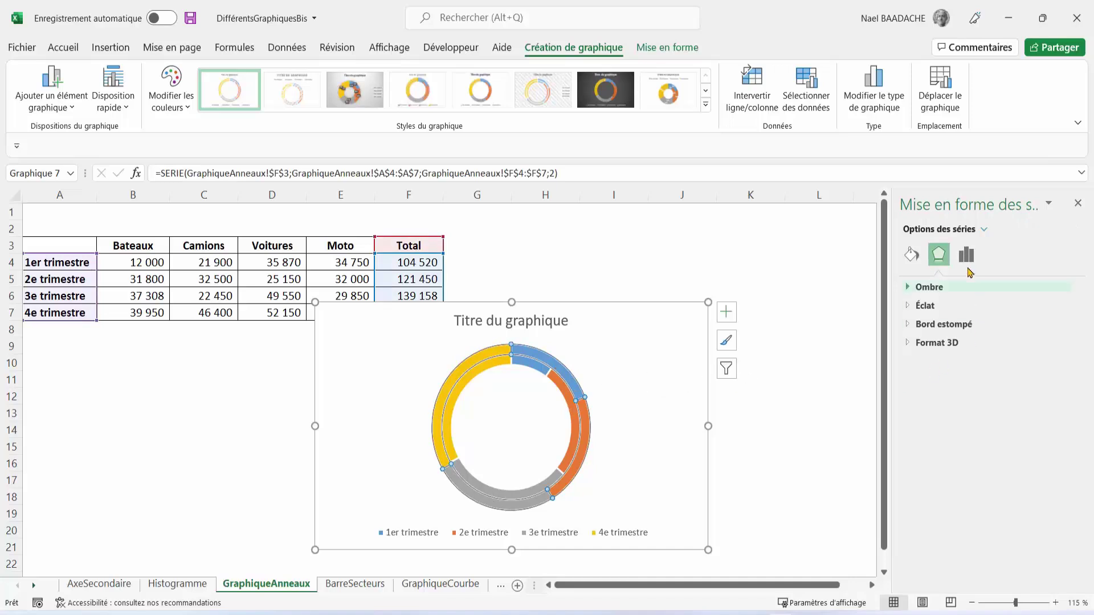
{"action": "left_click", "coordinate": [966, 255]}
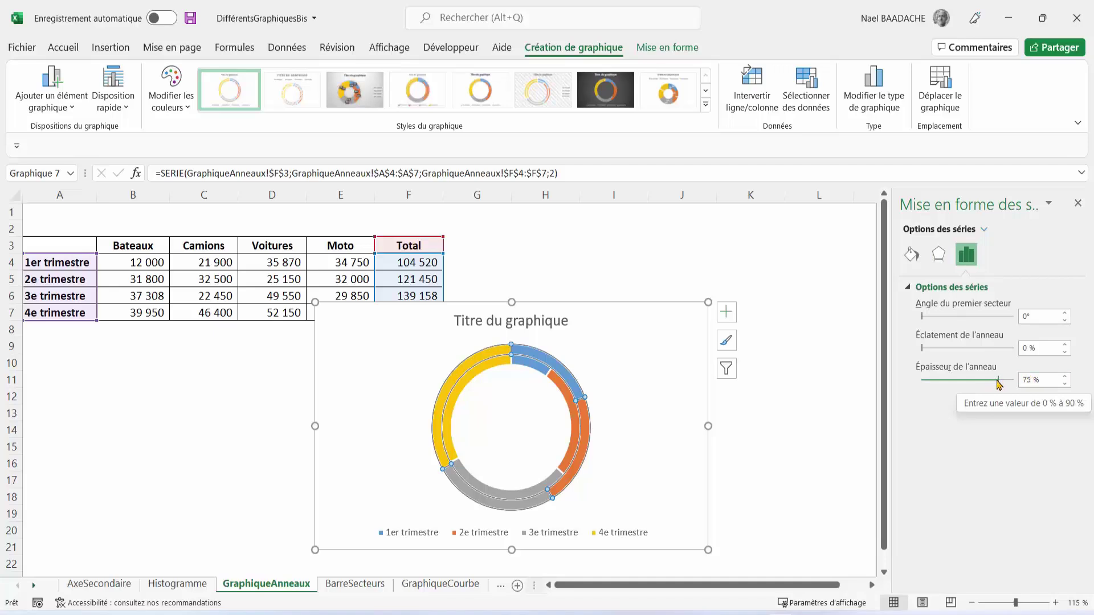
{"action": "left_click_drag", "start_coordinate": [998, 380], "coordinate": [989, 380]}
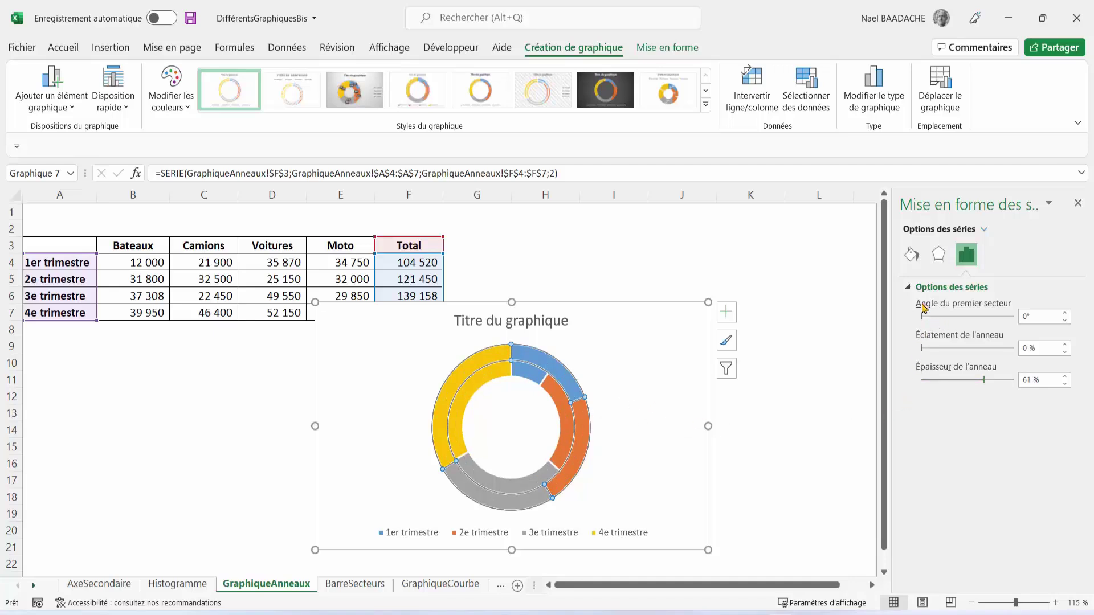
Set the first slice angle to 15°, ring explosion to 4%, and enlarge the chart.
{"action": "left_click", "coordinate": [1065, 312]}
{"action": "left_click", "coordinate": [1065, 313]}
{"action": "left_click", "coordinate": [1064, 313]}
{"action": "left_click", "coordinate": [1065, 314]}
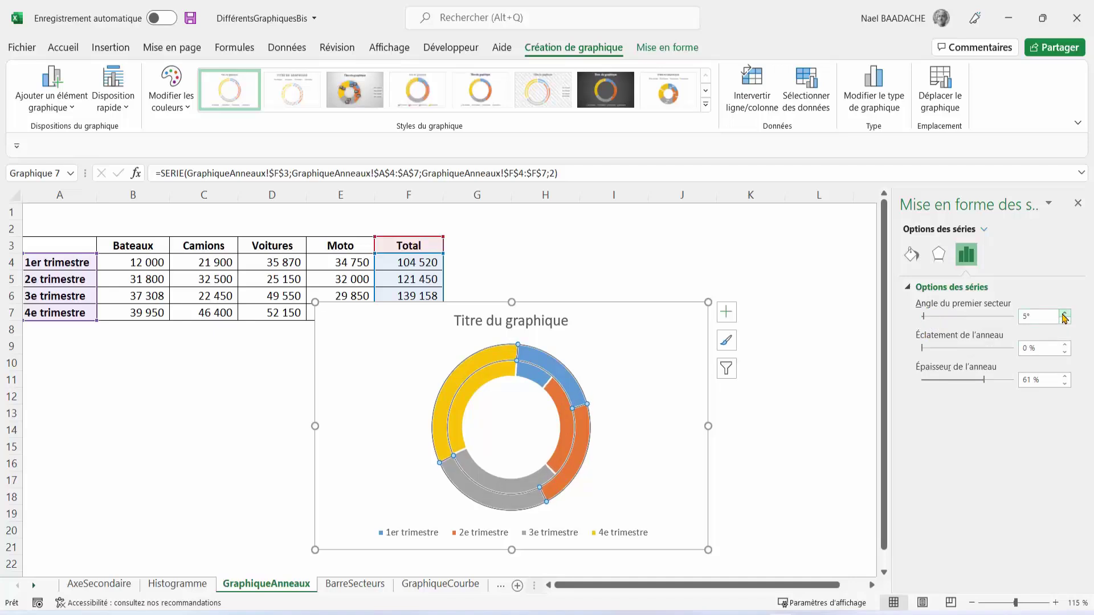
{"action": "left_click", "coordinate": [1064, 314]}
{"action": "left_click", "coordinate": [1065, 314]}
{"action": "left_click", "coordinate": [1064, 314]}
{"action": "left_click", "coordinate": [1065, 314]}
{"action": "left_click", "coordinate": [1065, 314]}
{"action": "left_click", "coordinate": [1064, 313]}
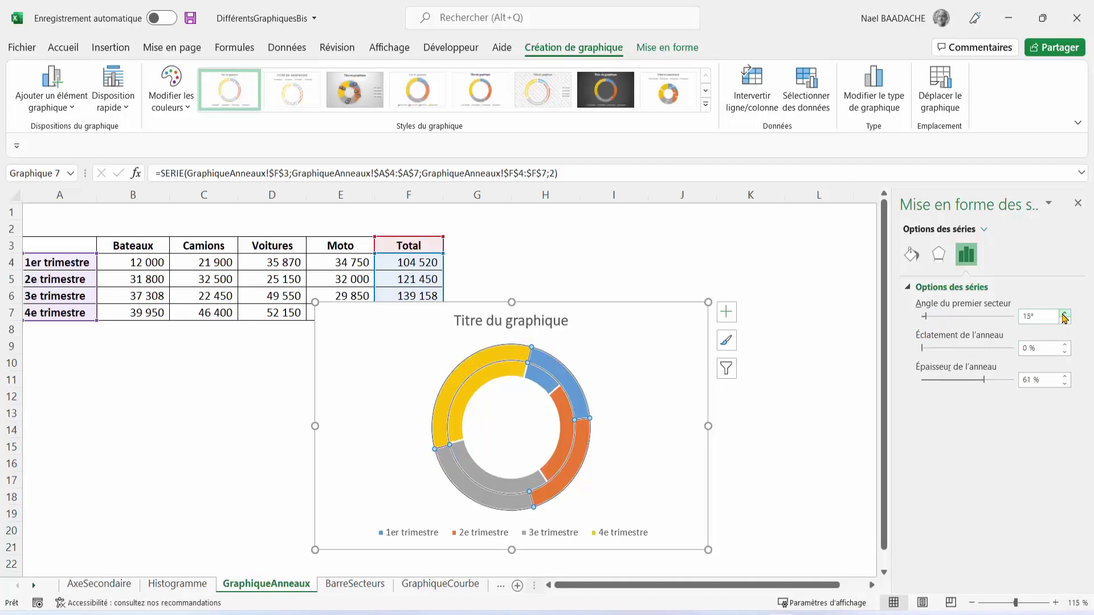
{"action": "left_click", "coordinate": [1064, 345]}
{"action": "left_click", "coordinate": [1065, 345]}
{"action": "left_click", "coordinate": [1065, 345]}
{"action": "left_click", "coordinate": [1064, 345]}
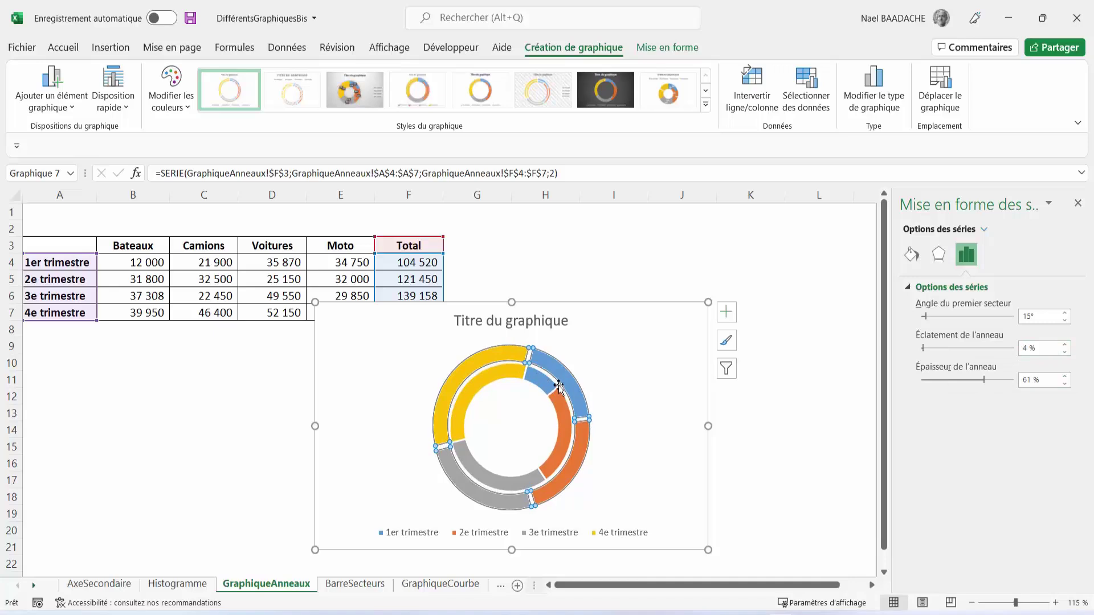
{"action": "left_click_drag", "start_coordinate": [709, 302], "coordinate": [742, 266]}
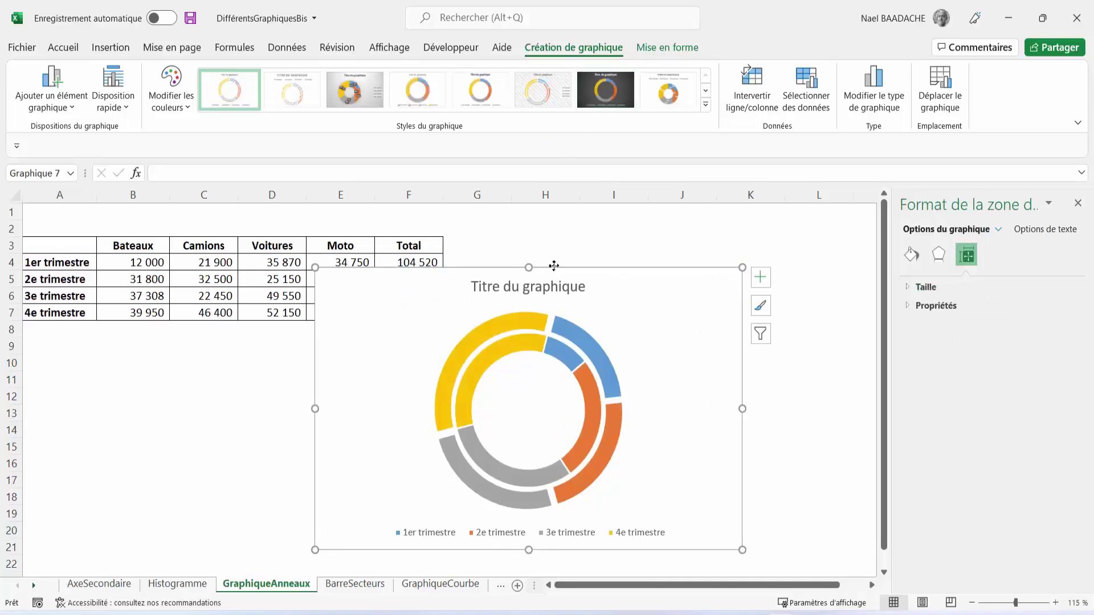
Give the chart a transparent background with no outline.
{"action": "left_click", "coordinate": [1079, 205]}
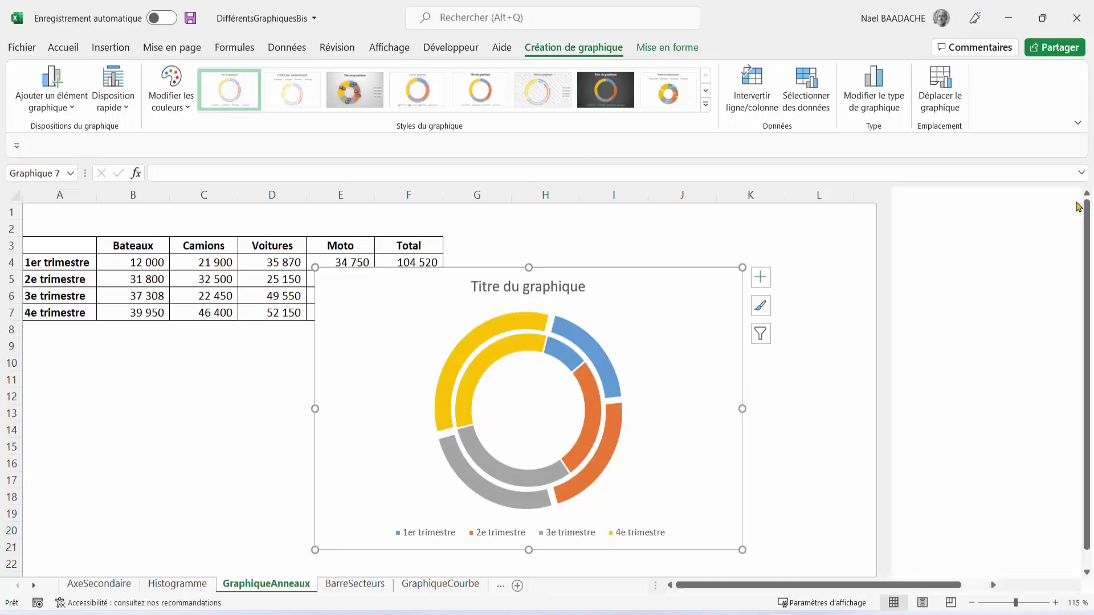
{"action": "left_click", "coordinate": [677, 49]}
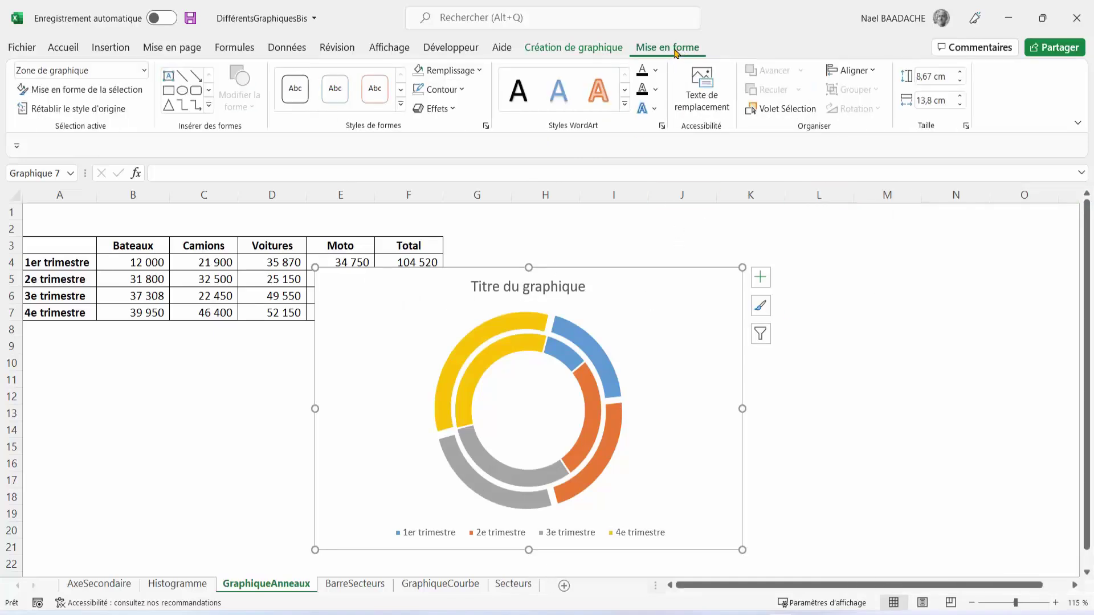
{"action": "left_click", "coordinate": [480, 71]}
{"action": "left_click", "coordinate": [445, 254]}
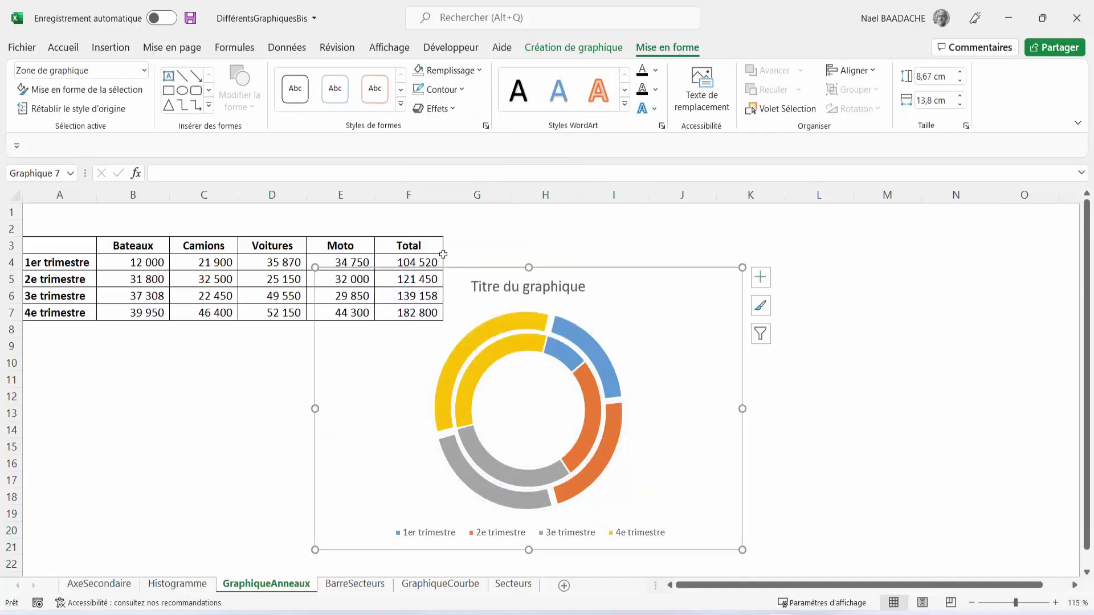
{"action": "left_click", "coordinate": [461, 89]}
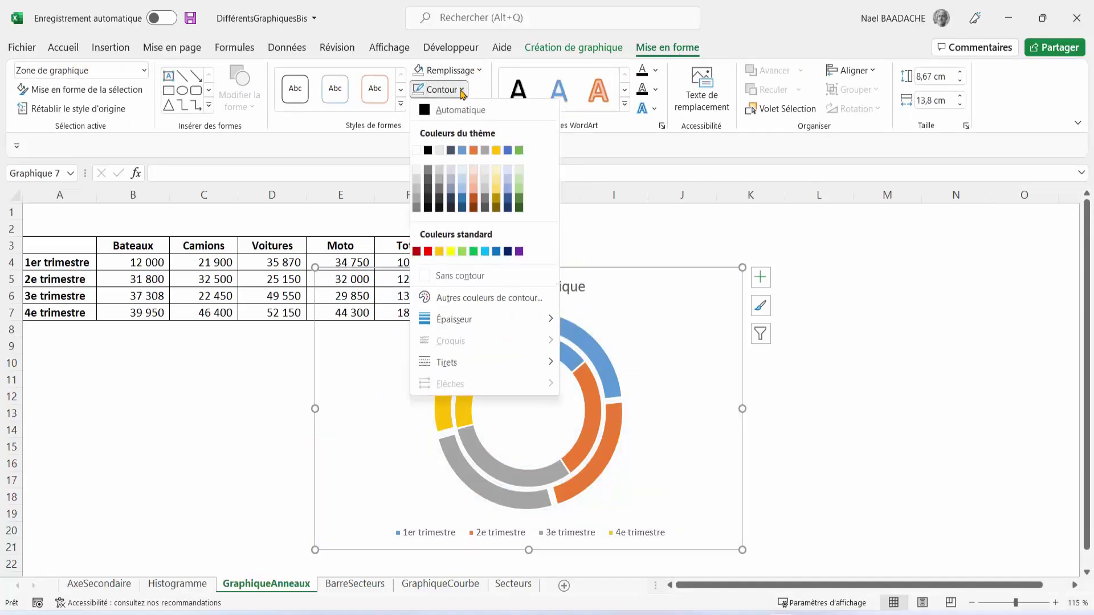
{"action": "left_click", "coordinate": [444, 275]}
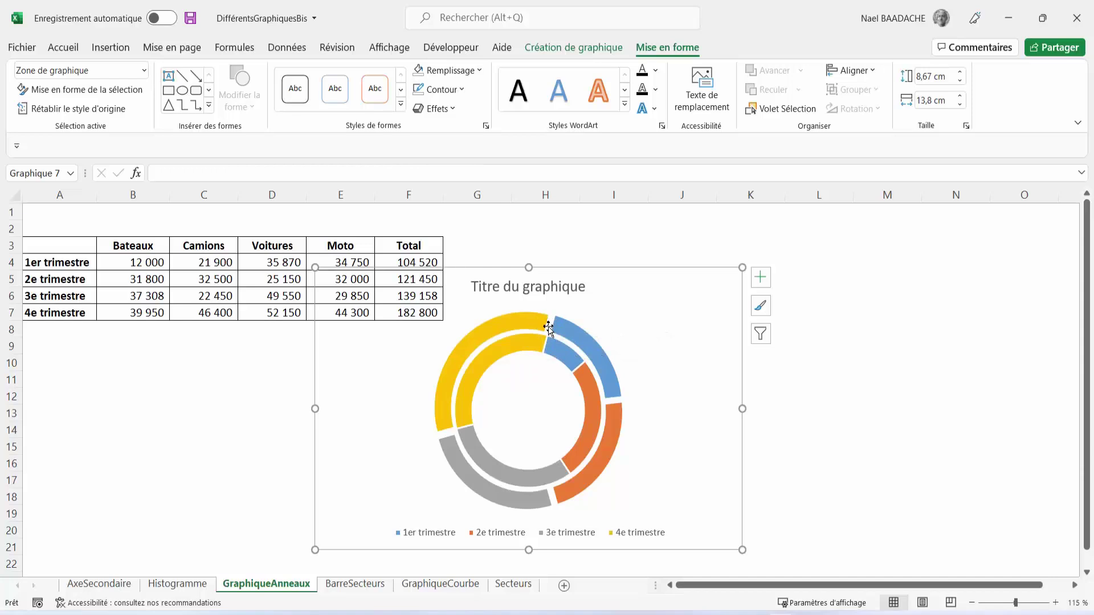
Drag the outer Total ring's segments apart so they stand separated.
{"action": "left_click", "coordinate": [524, 320]}
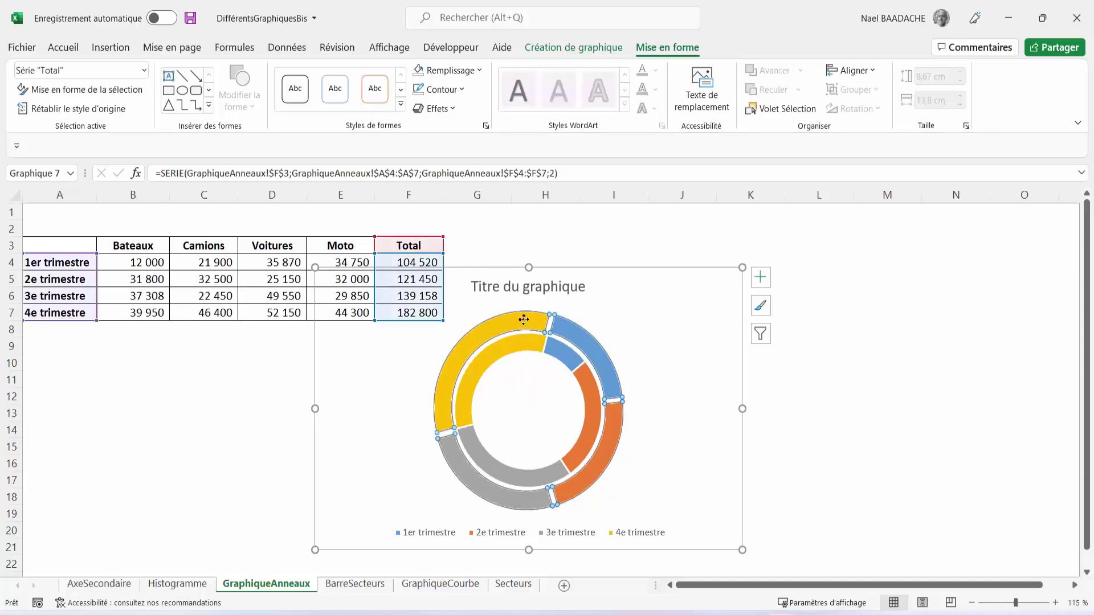
{"action": "left_click_drag", "start_coordinate": [523, 319], "coordinate": [517, 348]}
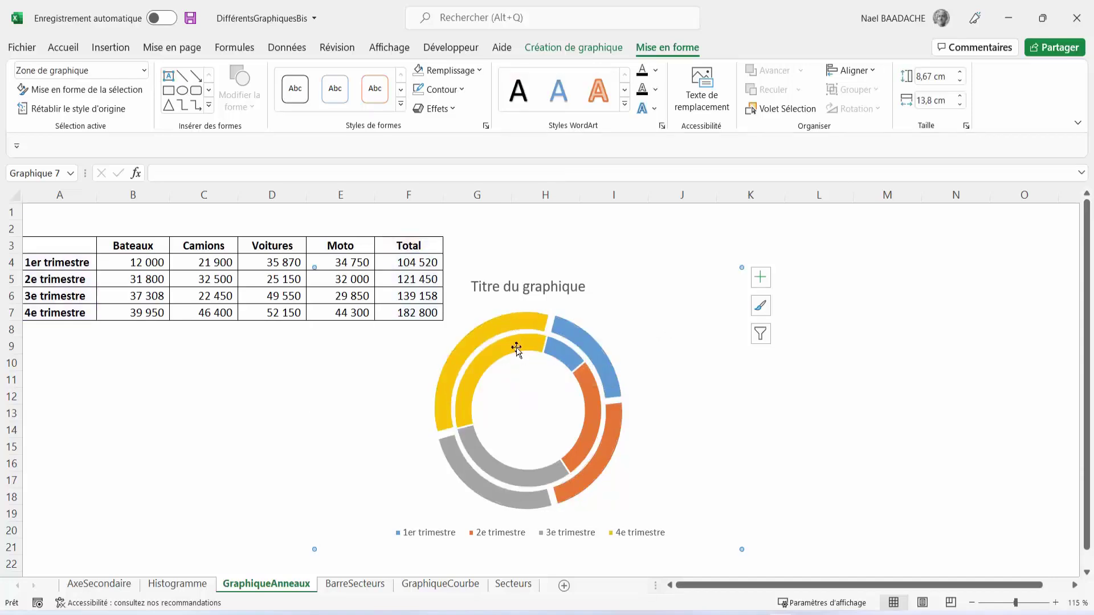
{"action": "left_click", "coordinate": [514, 326]}
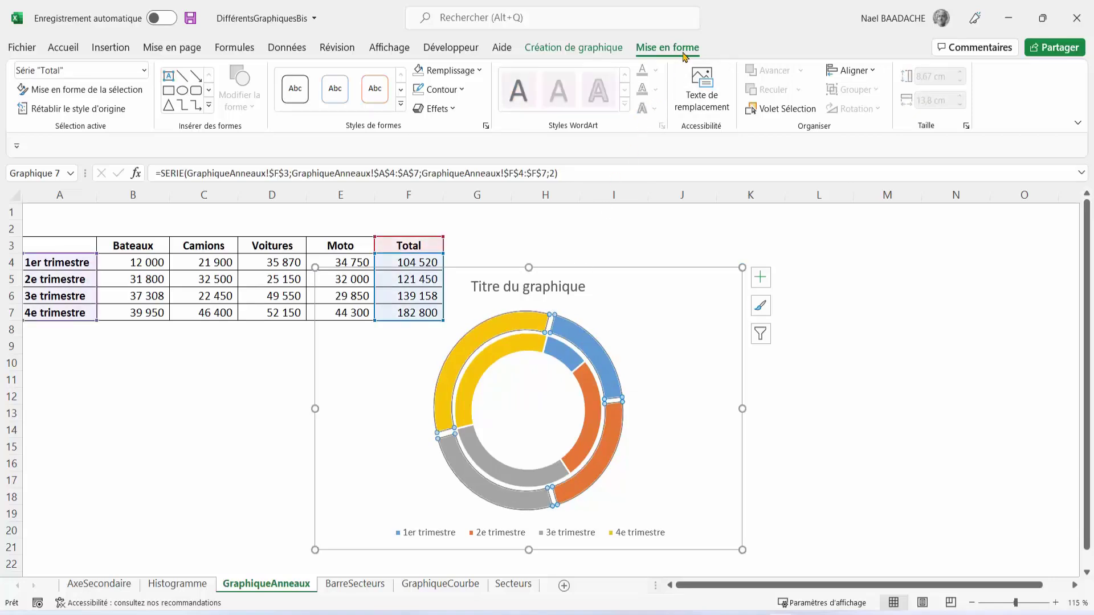
{"action": "left_click", "coordinate": [601, 47]}
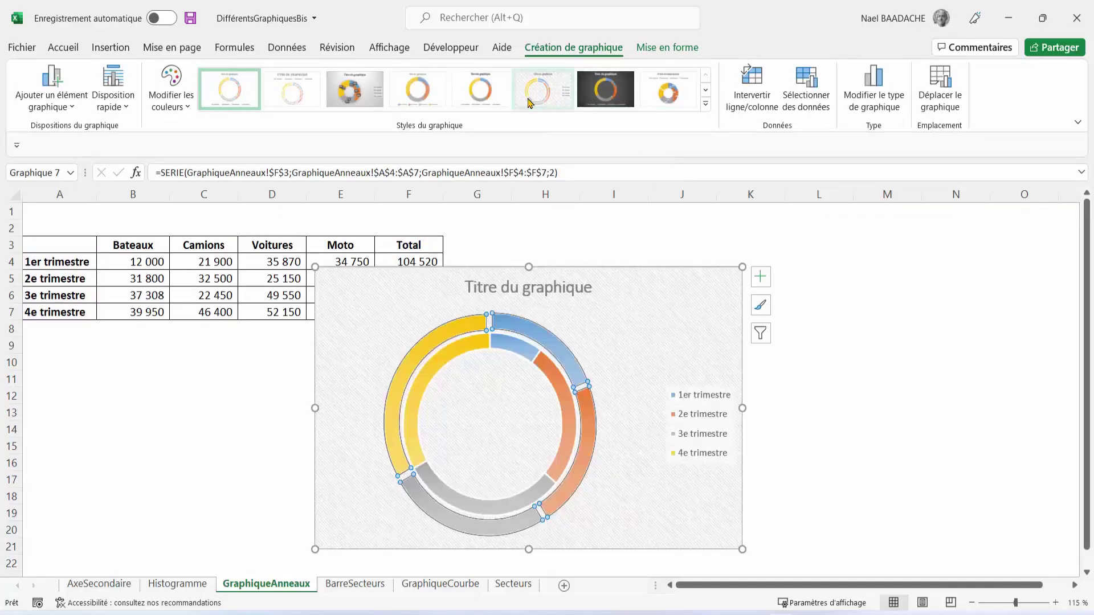
Apply the orange, yellow, green and brown Coloré palette to the doughnut.
{"action": "left_click", "coordinate": [171, 108]}
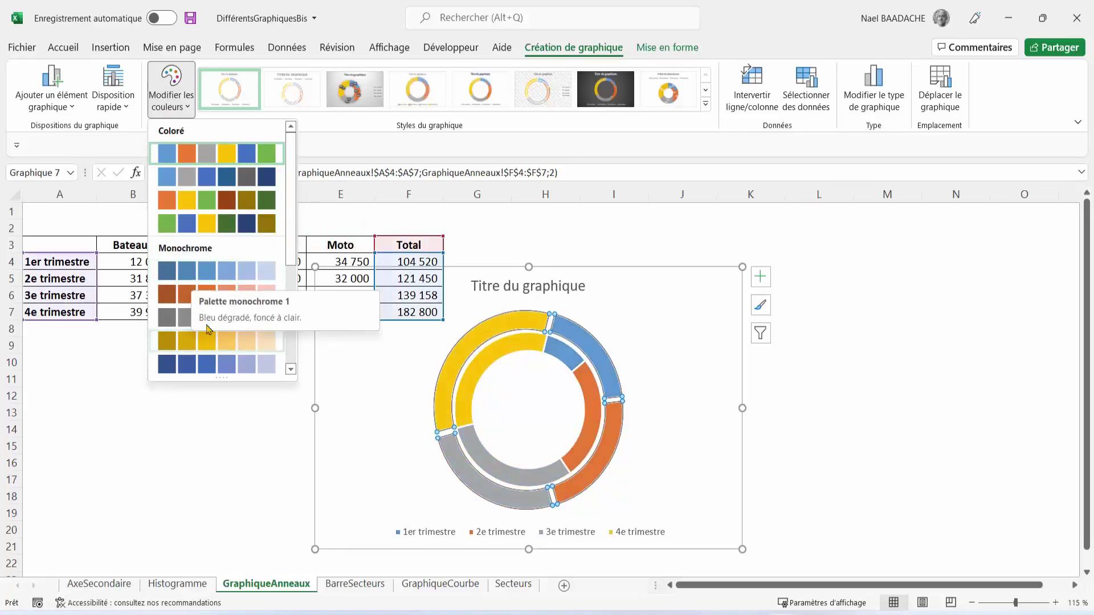
{"action": "left_click", "coordinate": [209, 225]}
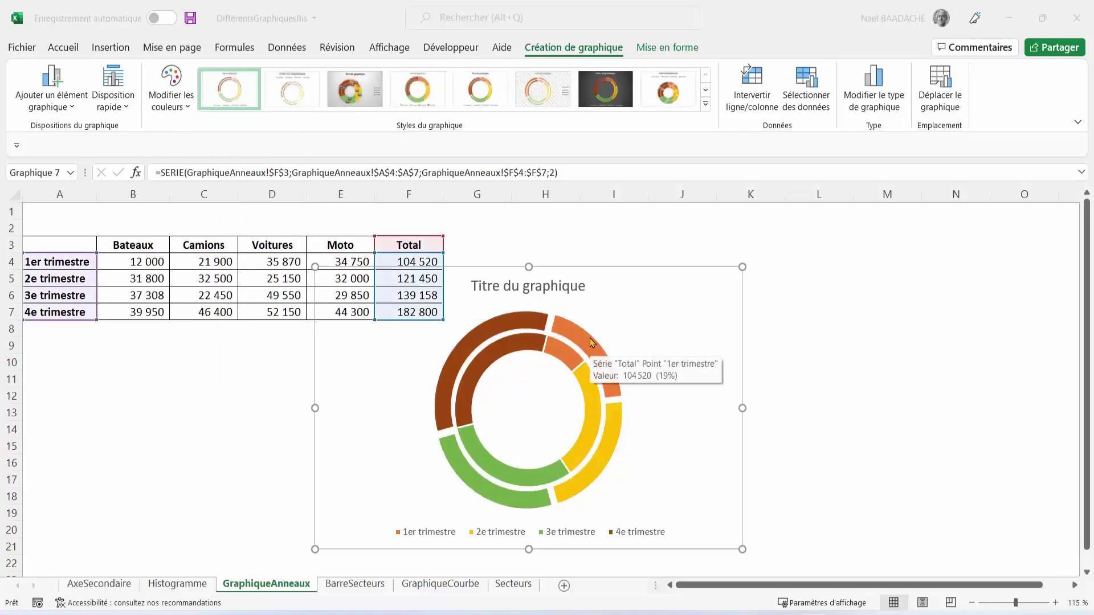
Add value data labels to the outer Total and inner Bateaux rings, then open more label options.
{"action": "left_click", "coordinate": [579, 333]}
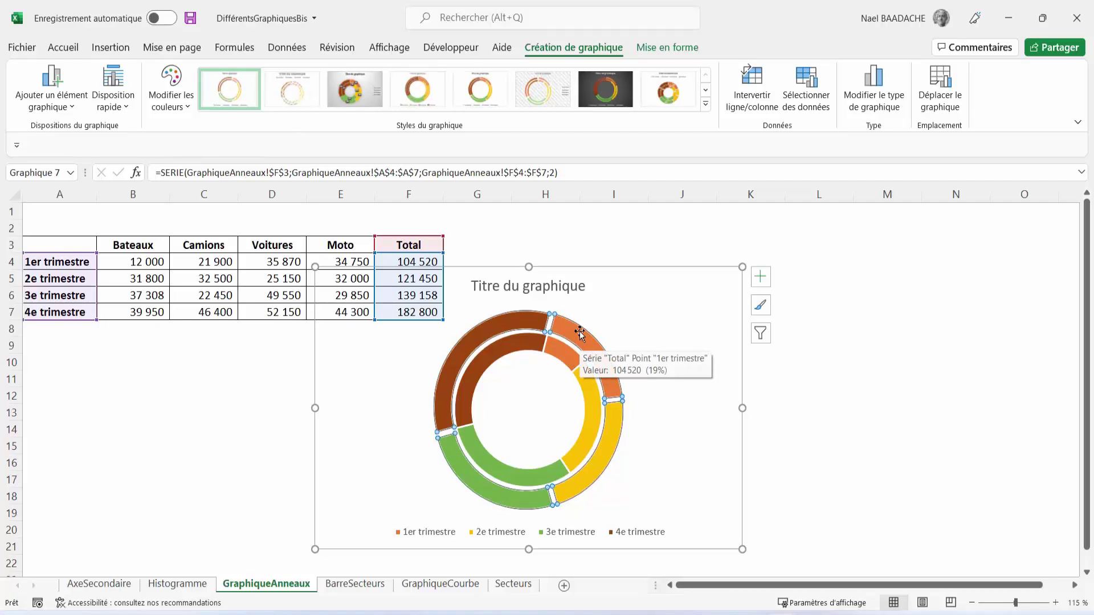
{"action": "left_click", "coordinate": [762, 280]}
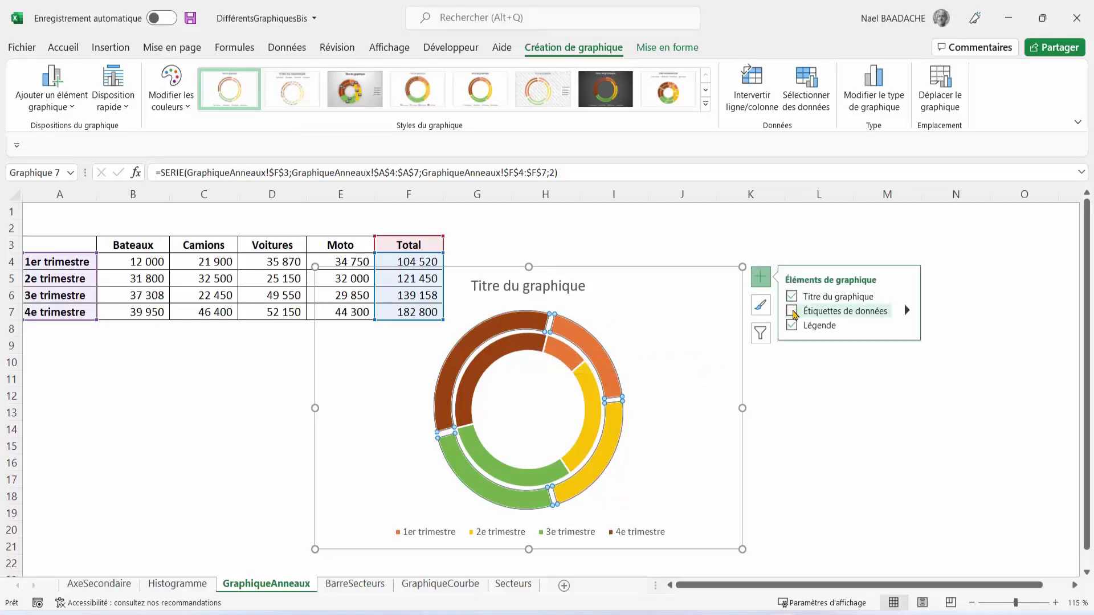
{"action": "left_click", "coordinate": [792, 311]}
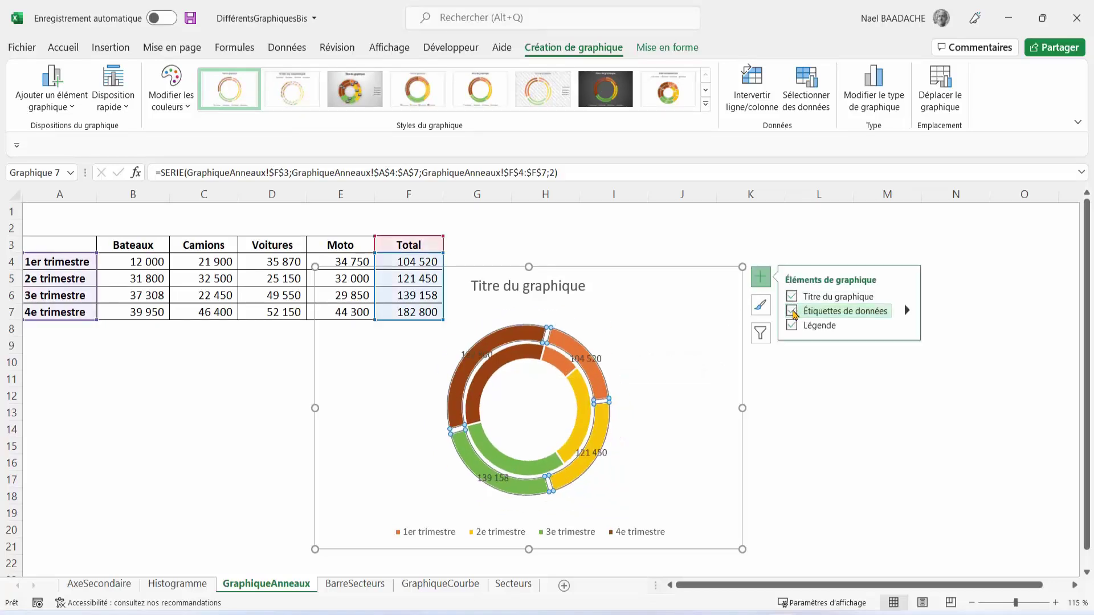
{"action": "left_click", "coordinate": [581, 397]}
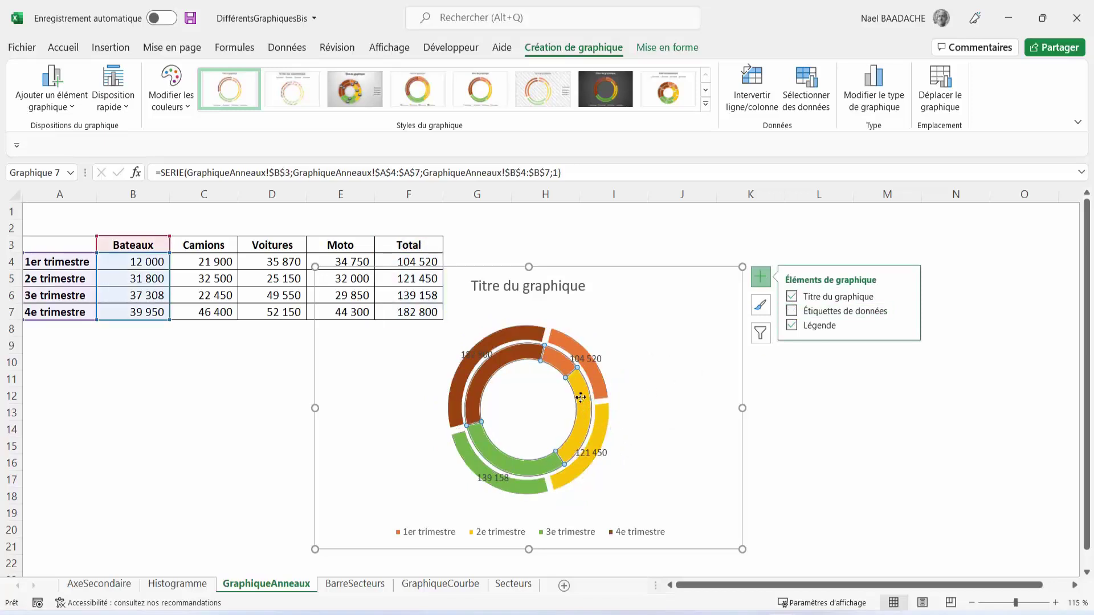
{"action": "left_click", "coordinate": [792, 311]}
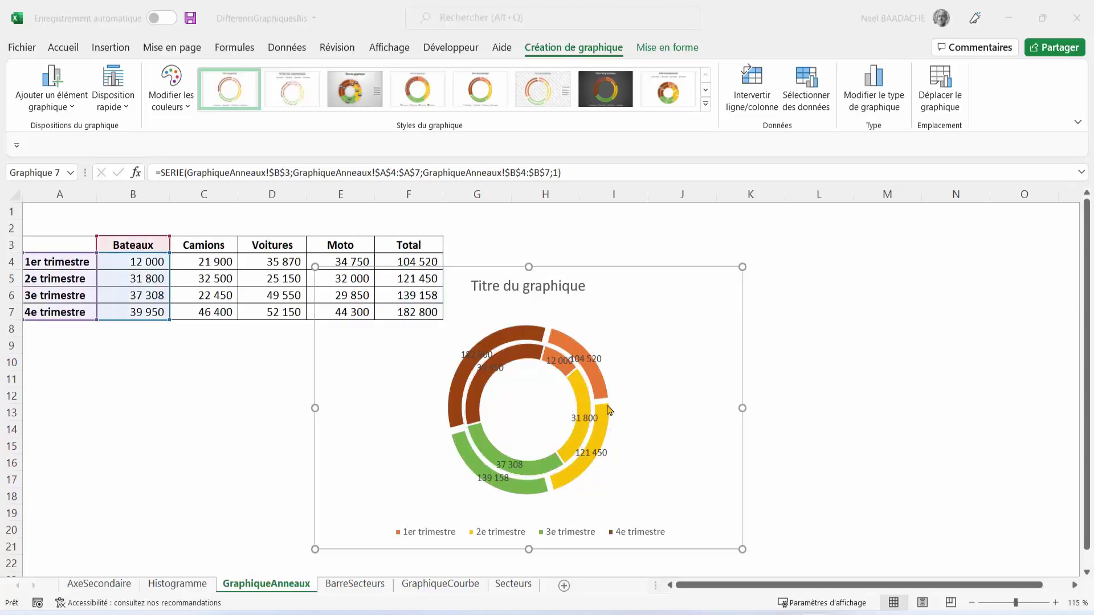
{"action": "left_click", "coordinate": [590, 358]}
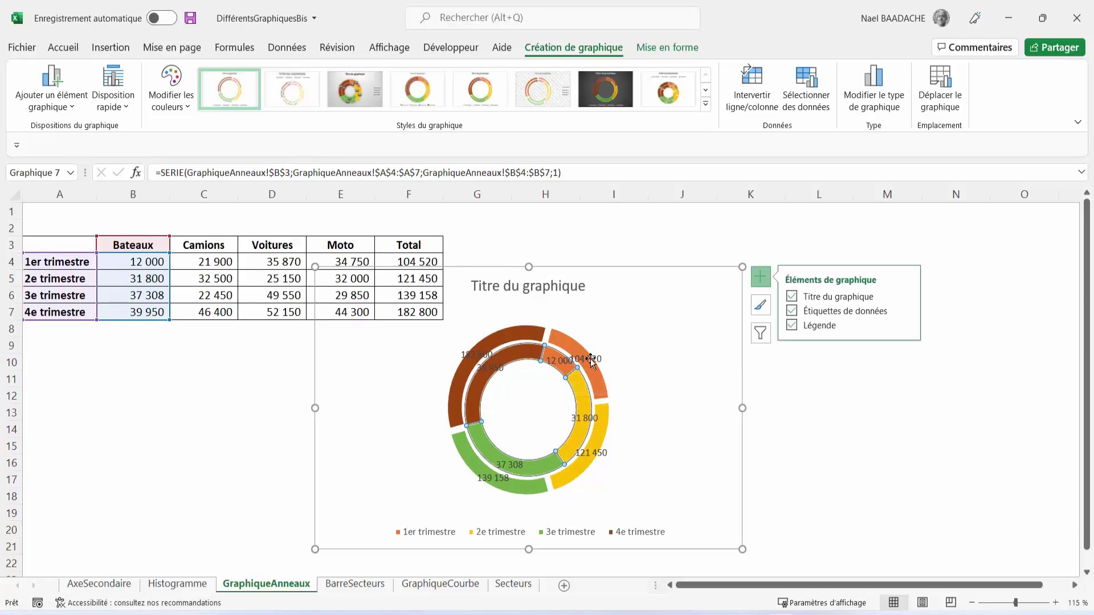
{"action": "left_click", "coordinate": [591, 358]}
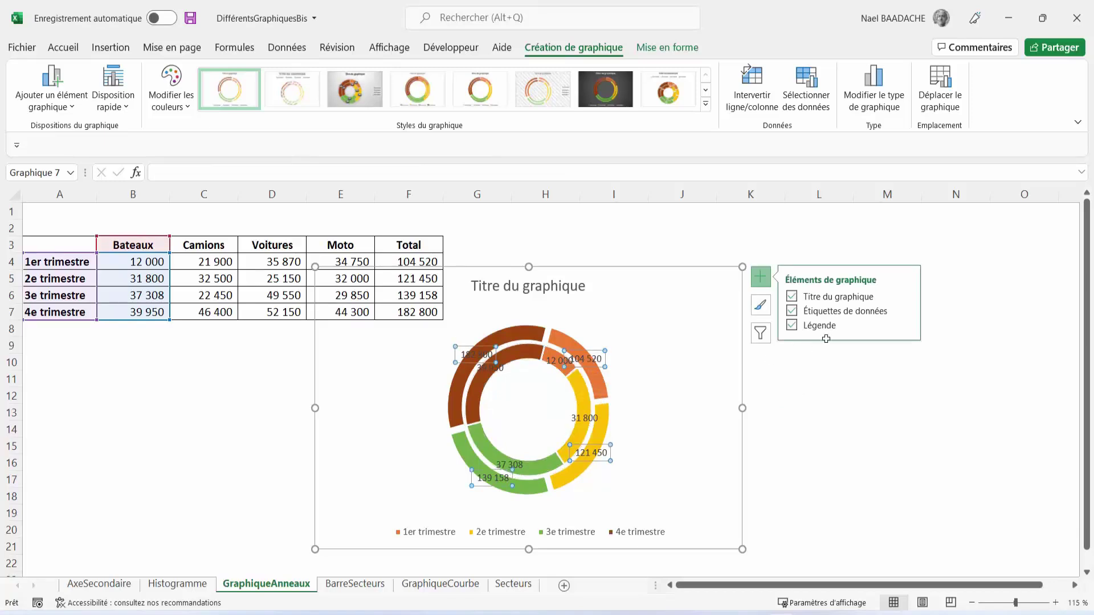
{"action": "left_click", "coordinate": [909, 313]}
Set the Total labels to series name and percentage without values, separated by a new line.
{"action": "left_click", "coordinate": [963, 352]}
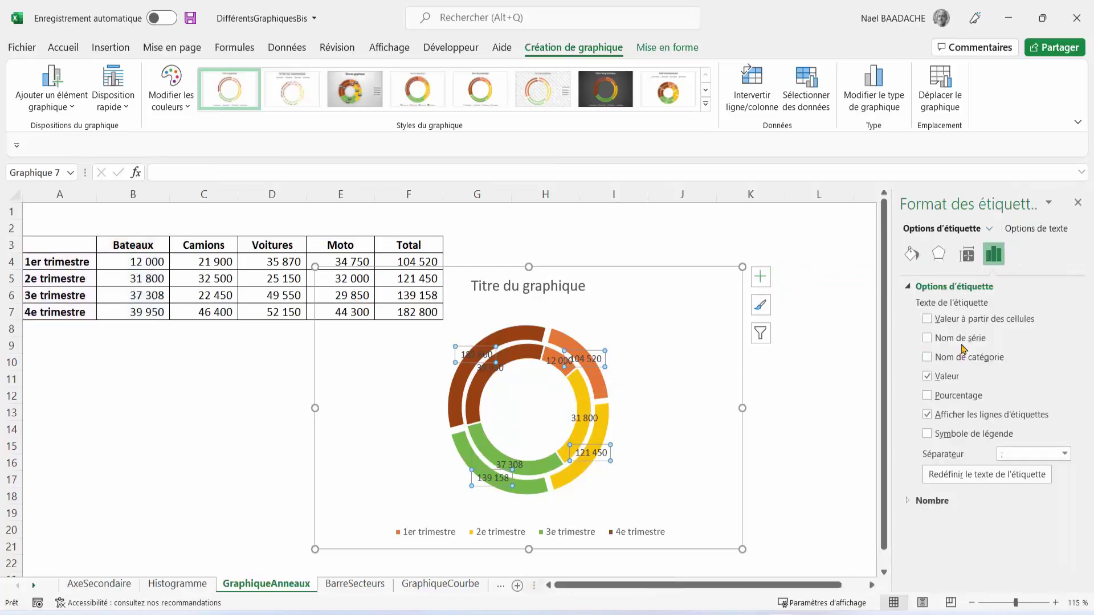
{"action": "left_click", "coordinate": [927, 339]}
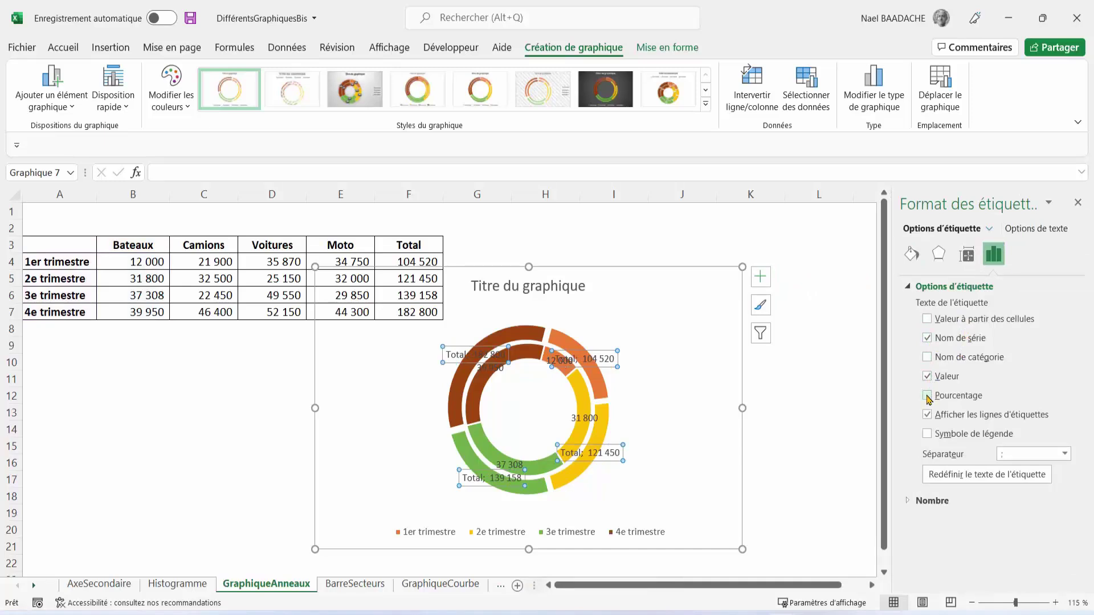
{"action": "left_click", "coordinate": [927, 396]}
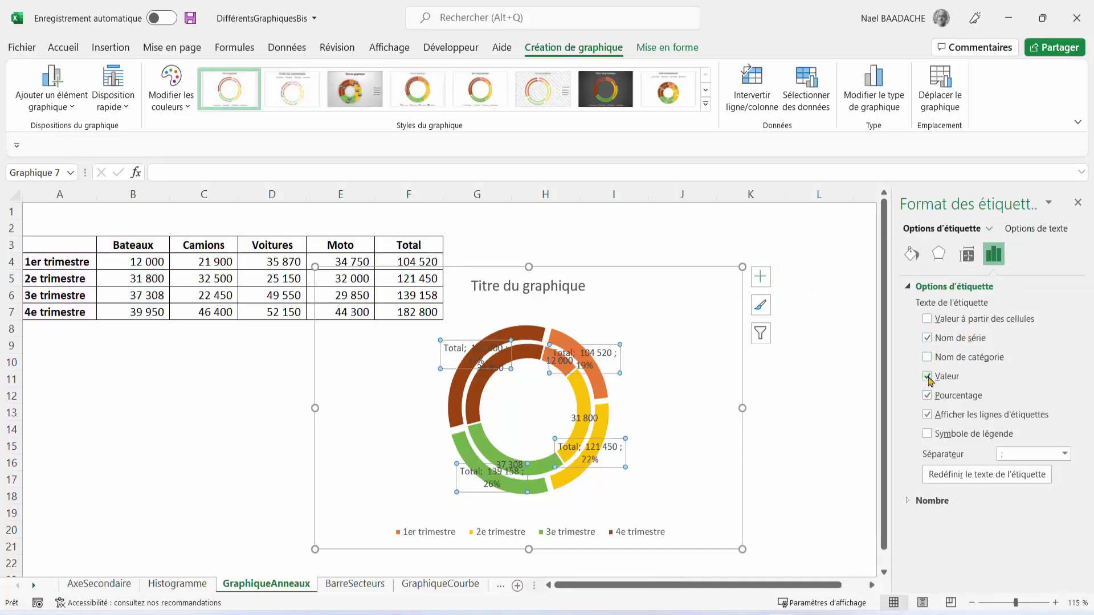
{"action": "left_click", "coordinate": [927, 376]}
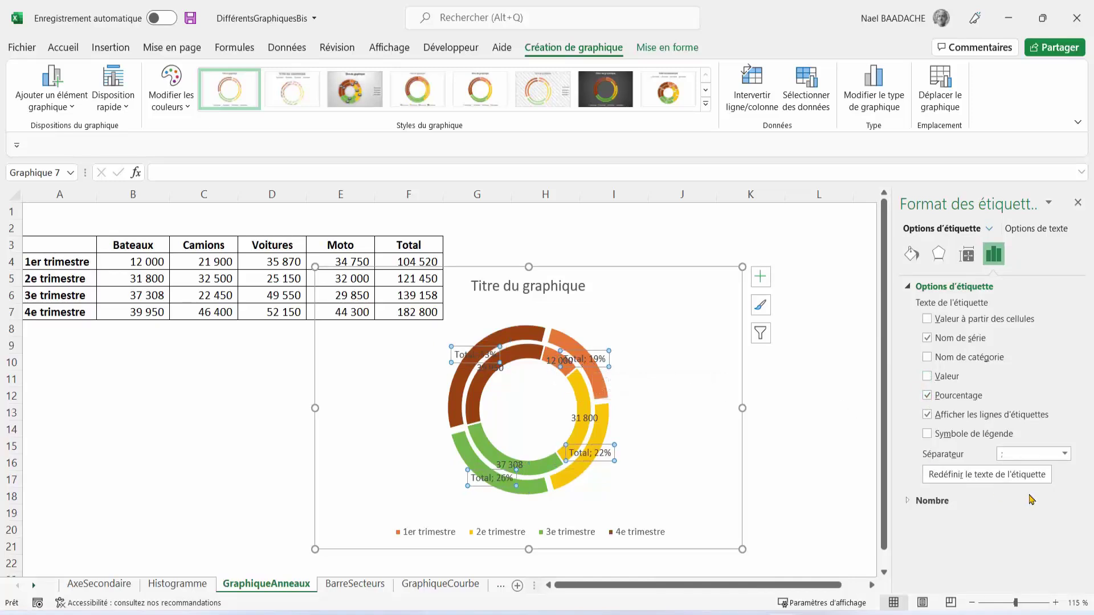
{"action": "left_click", "coordinate": [1064, 454]}
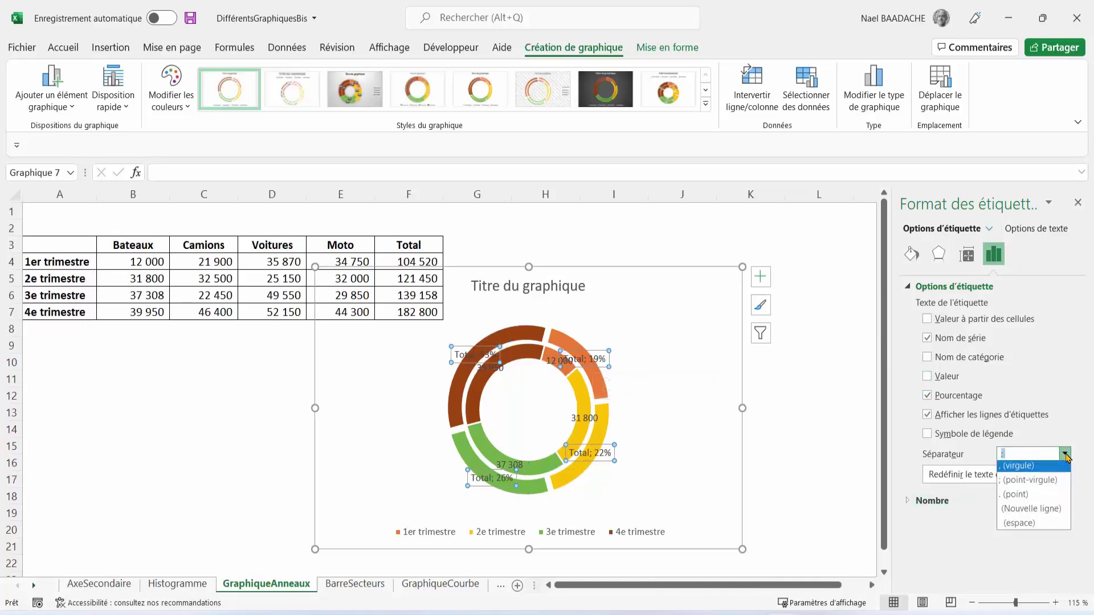
{"action": "left_click", "coordinate": [1038, 513]}
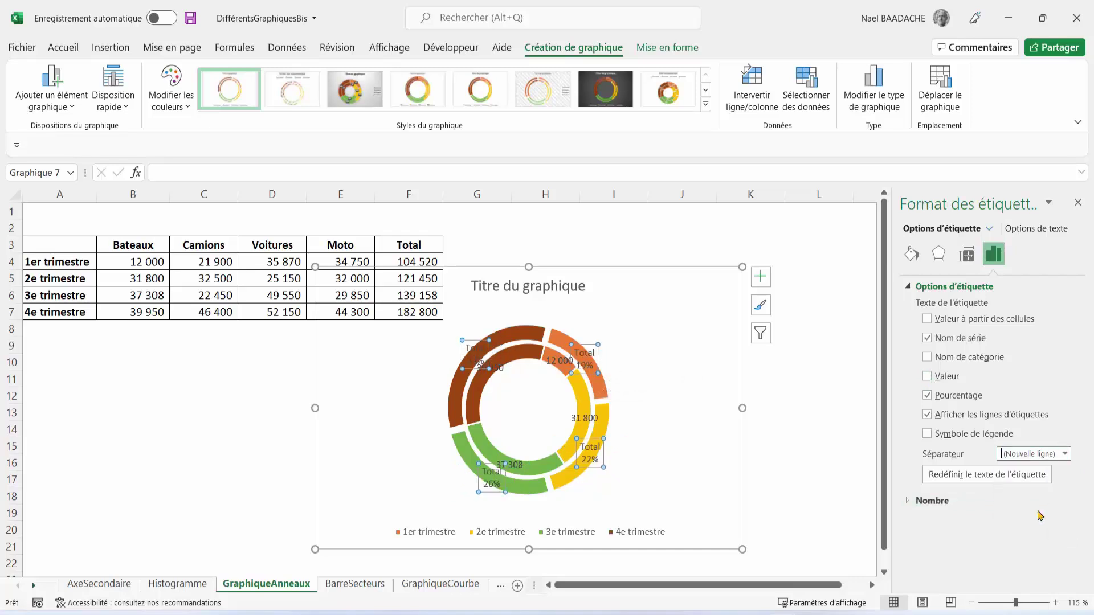
Set the Bateaux labels to series name and percentage without values, separated by a new line.
{"action": "left_click", "coordinate": [554, 362]}
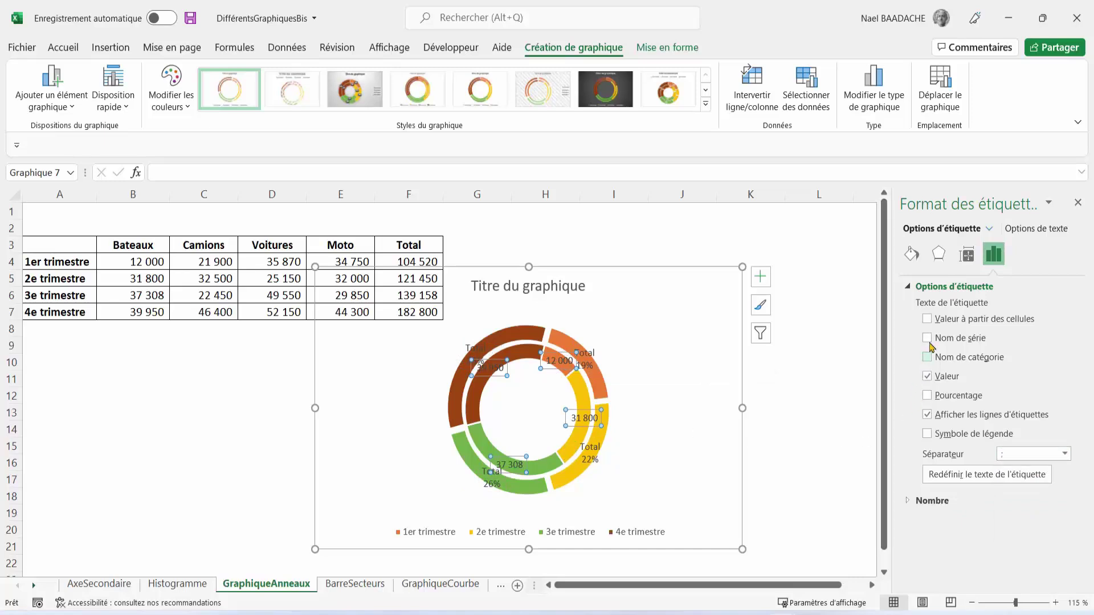
{"action": "left_click", "coordinate": [927, 338]}
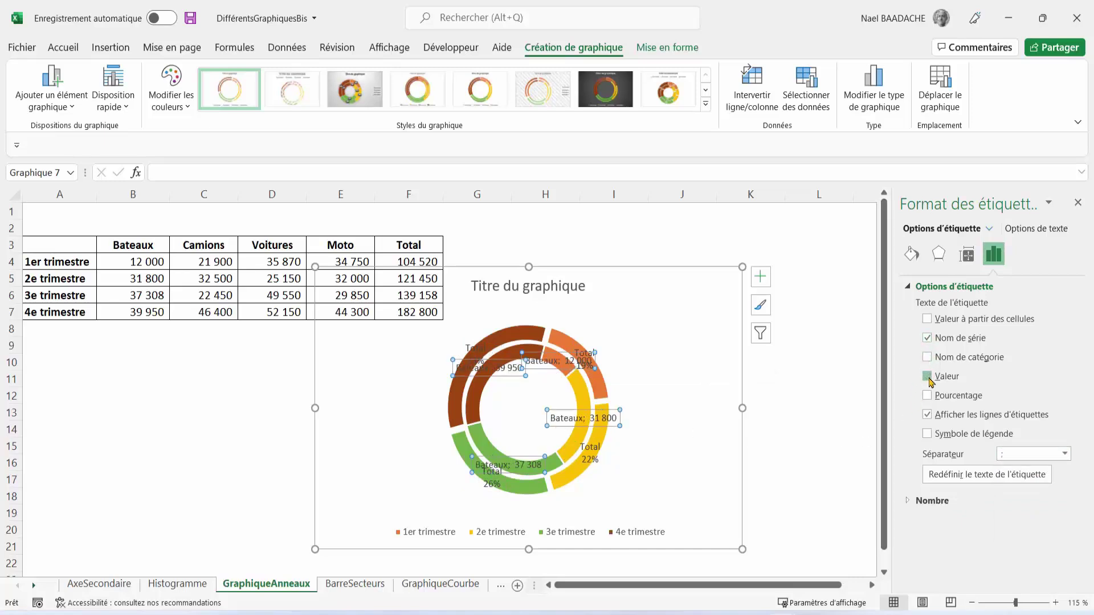
{"action": "left_click", "coordinate": [927, 376]}
{"action": "left_click", "coordinate": [927, 395]}
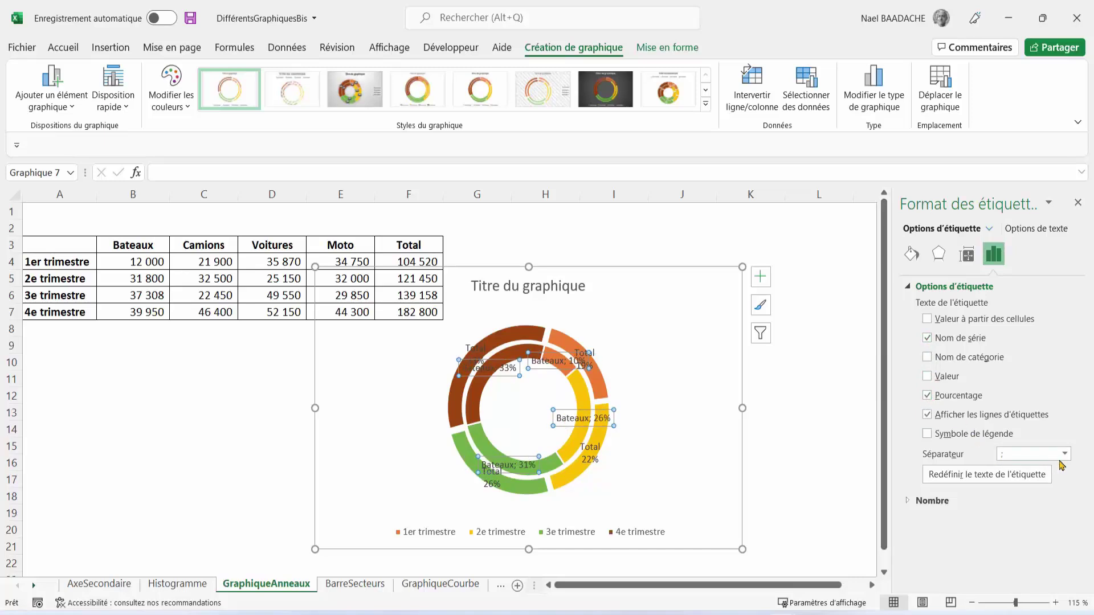
{"action": "left_click", "coordinate": [1065, 454]}
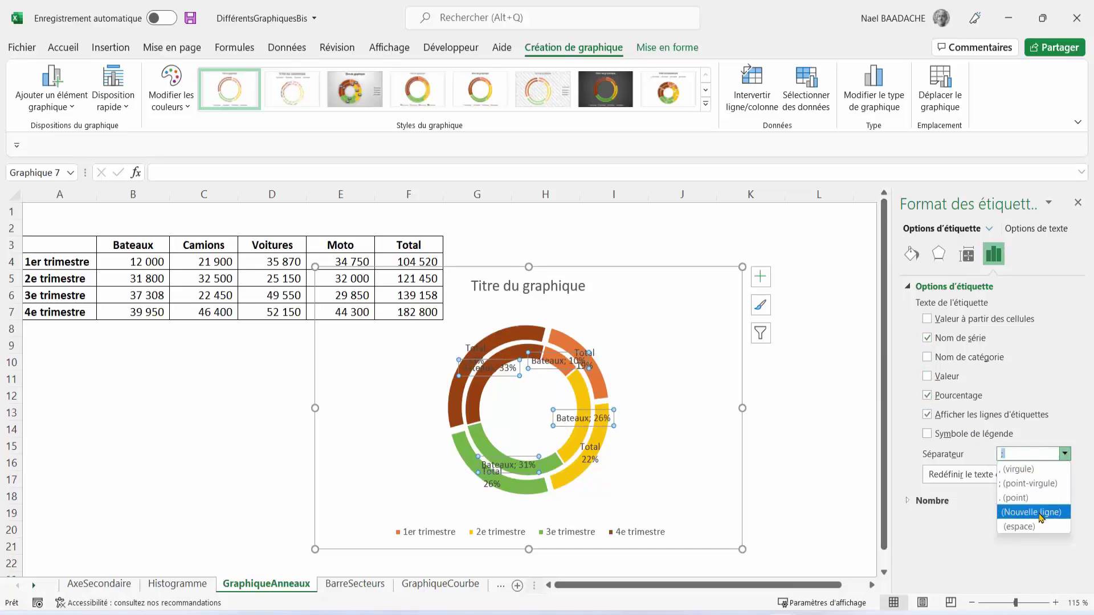
{"action": "left_click", "coordinate": [1040, 512]}
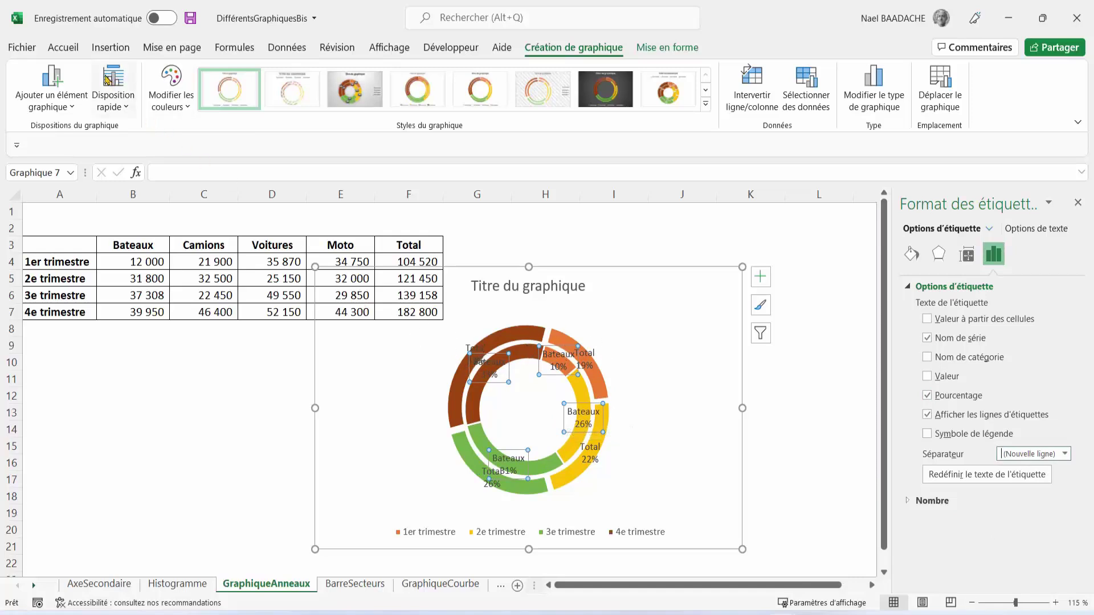
Make the Bateaux data labels black and bold.
{"action": "left_click", "coordinate": [64, 47]}
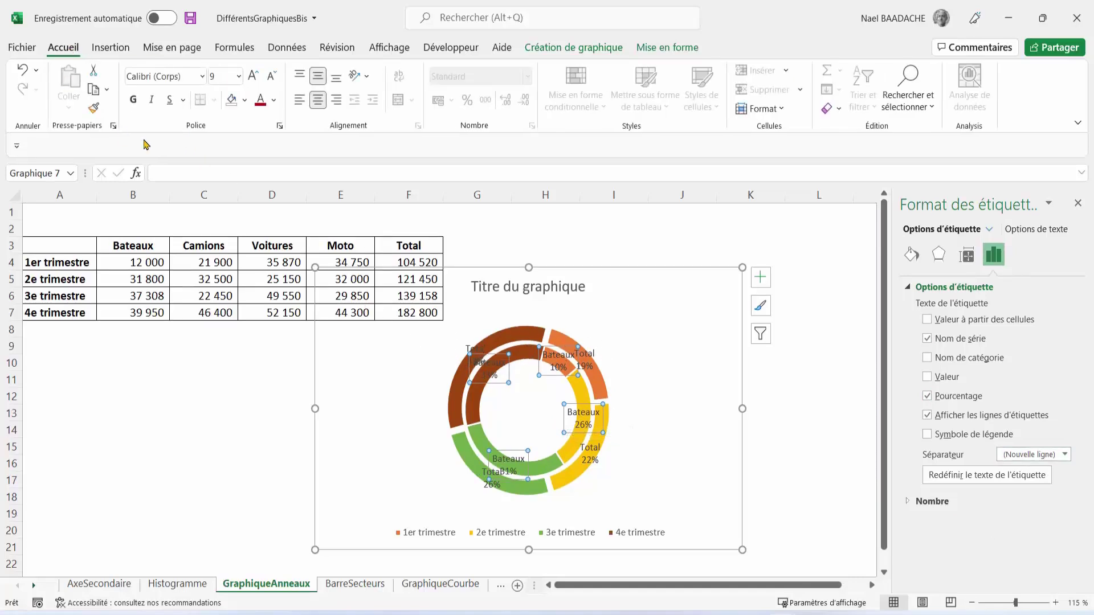
{"action": "left_click", "coordinate": [274, 101]}
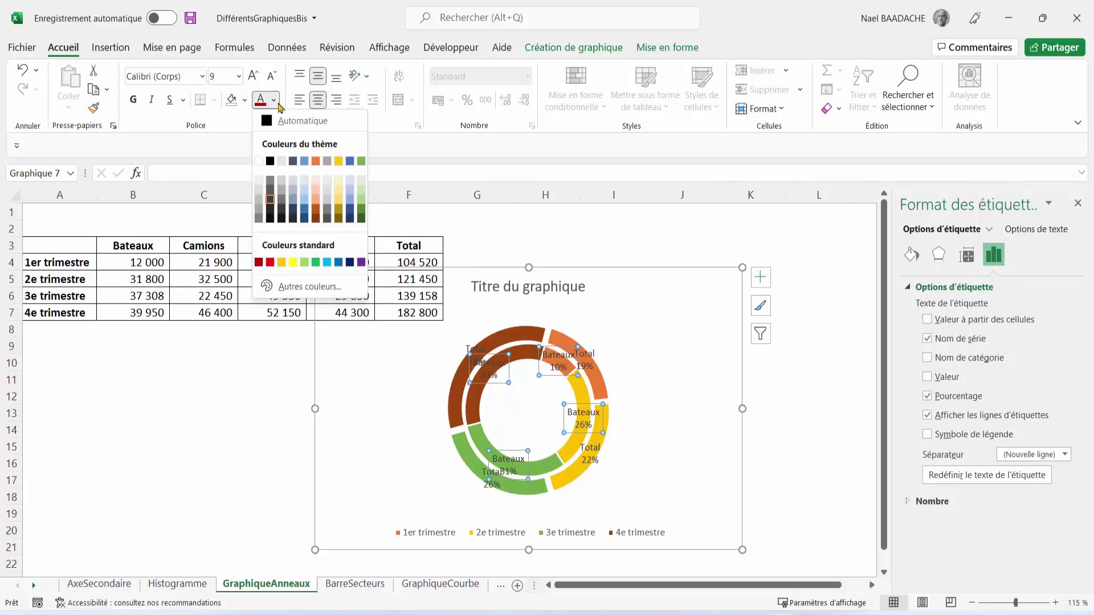
{"action": "left_click", "coordinate": [270, 162]}
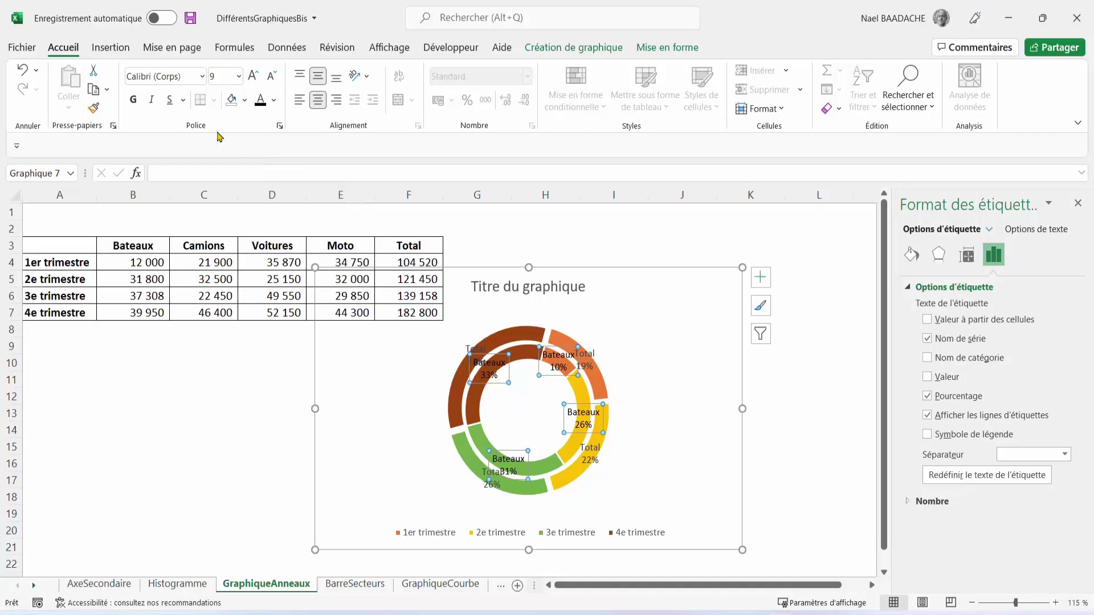
{"action": "left_click", "coordinate": [133, 100]}
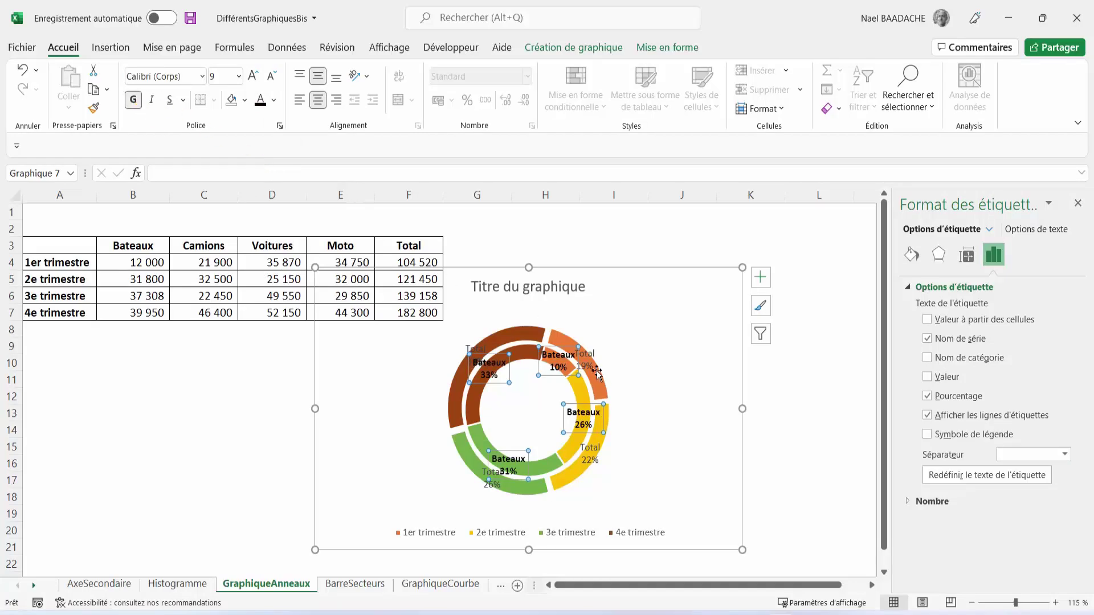
Widen the doughnut chart to the right and make the Total labels black.
{"action": "left_click_drag", "start_coordinate": [742, 267], "coordinate": [808, 252]}
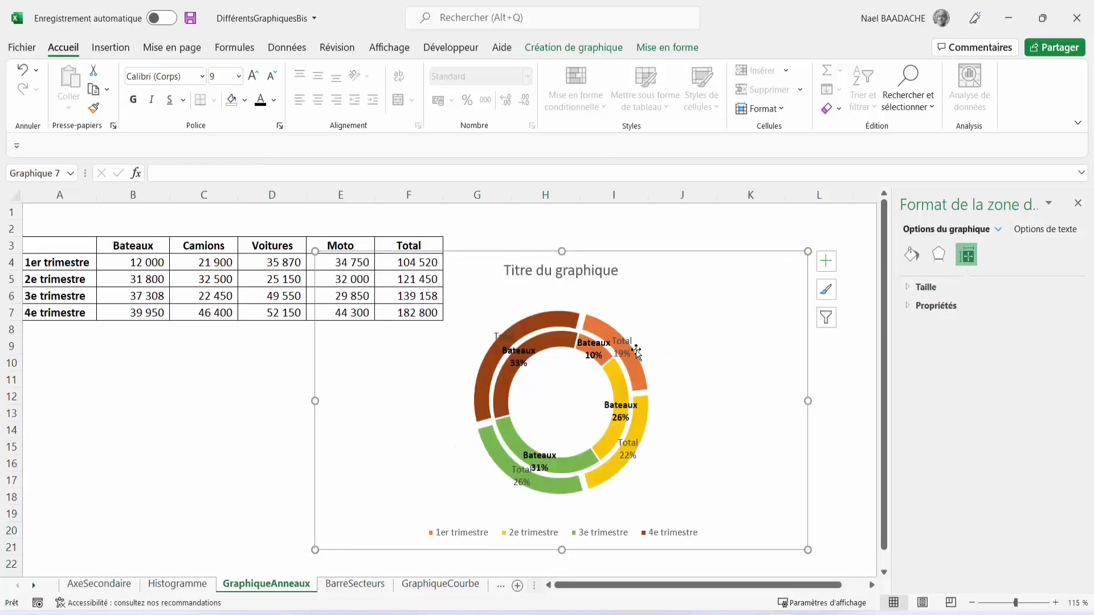
{"action": "left_click", "coordinate": [627, 343]}
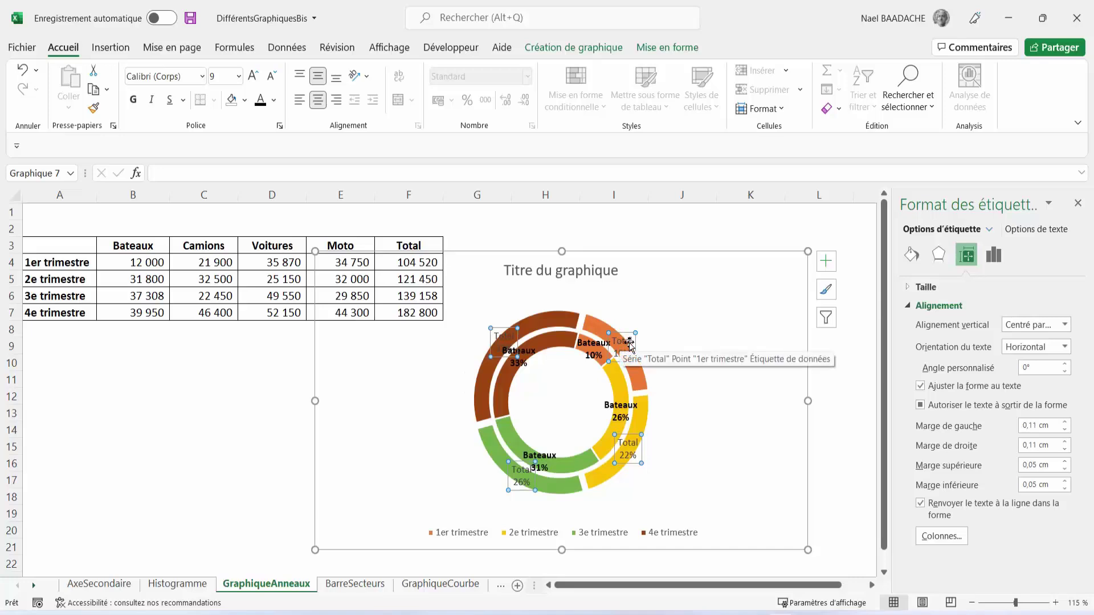
{"action": "left_click", "coordinate": [259, 101]}
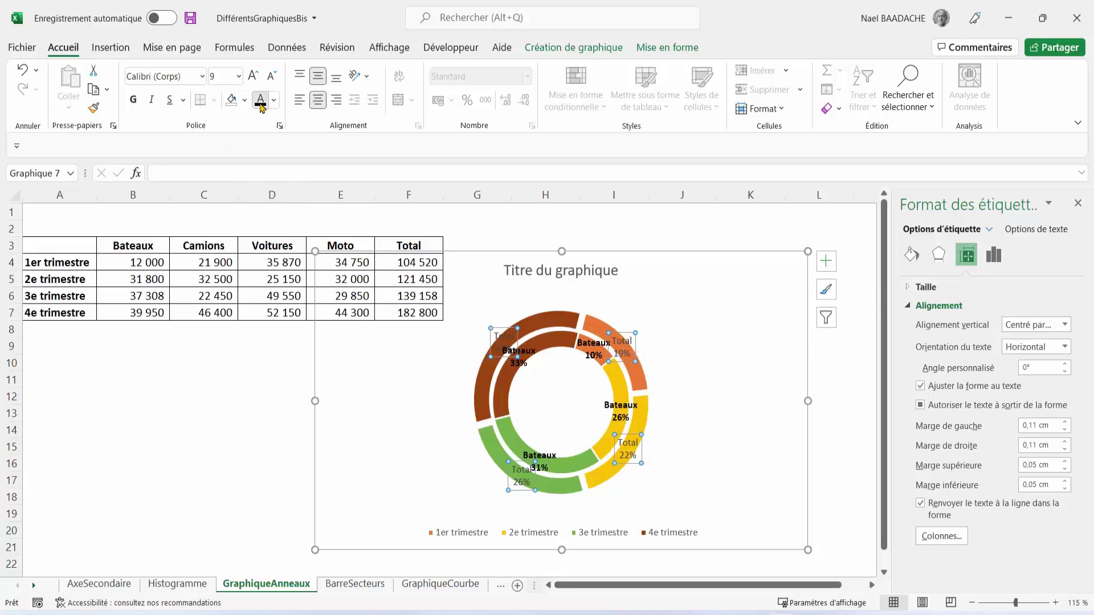
Drag the Total 33% and Total 26% labels outside the outer ring.
{"action": "left_click", "coordinate": [504, 336]}
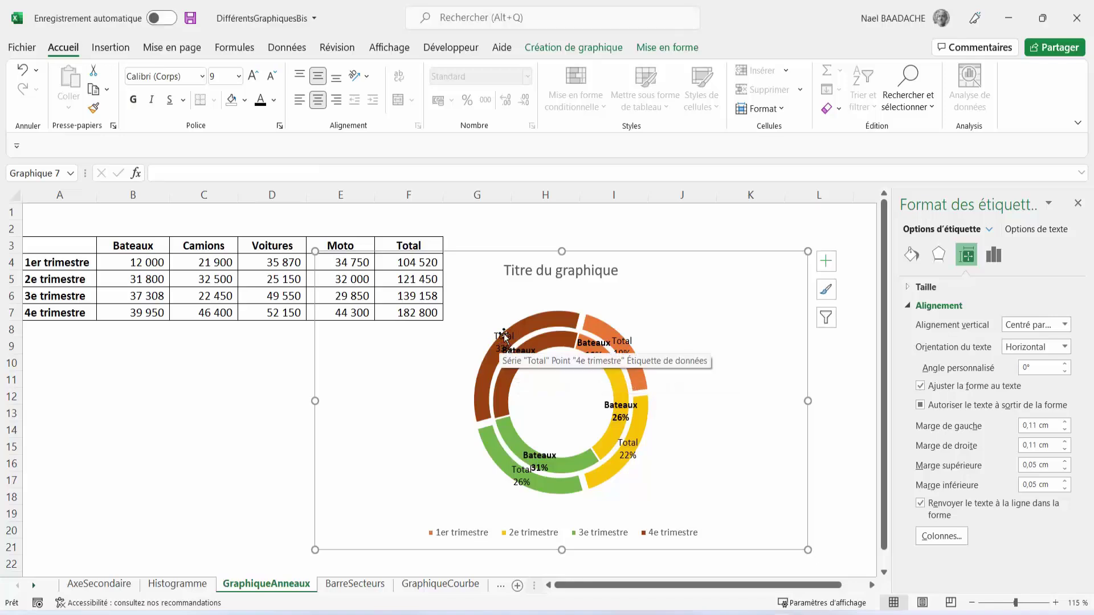
{"action": "left_click", "coordinate": [504, 337]}
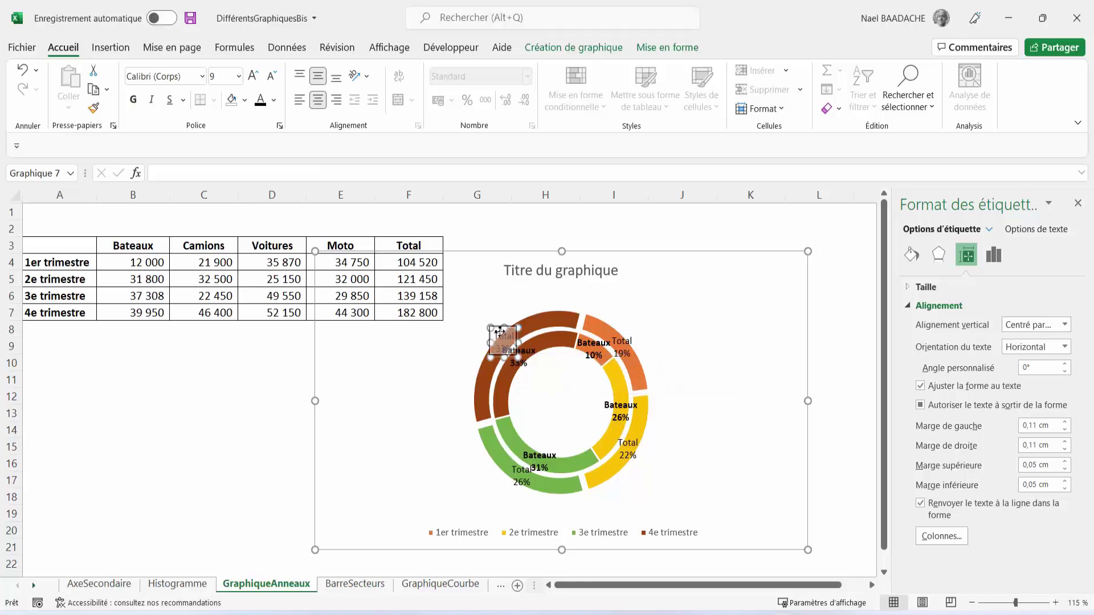
{"action": "left_click_drag", "start_coordinate": [505, 342], "coordinate": [493, 328]}
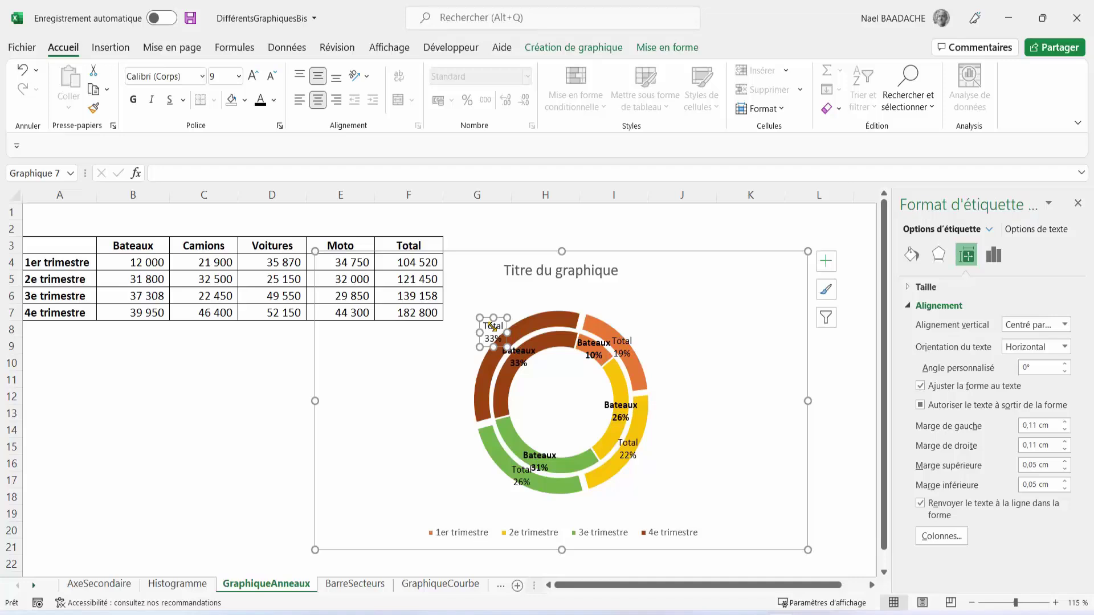
{"action": "left_click", "coordinate": [522, 481]}
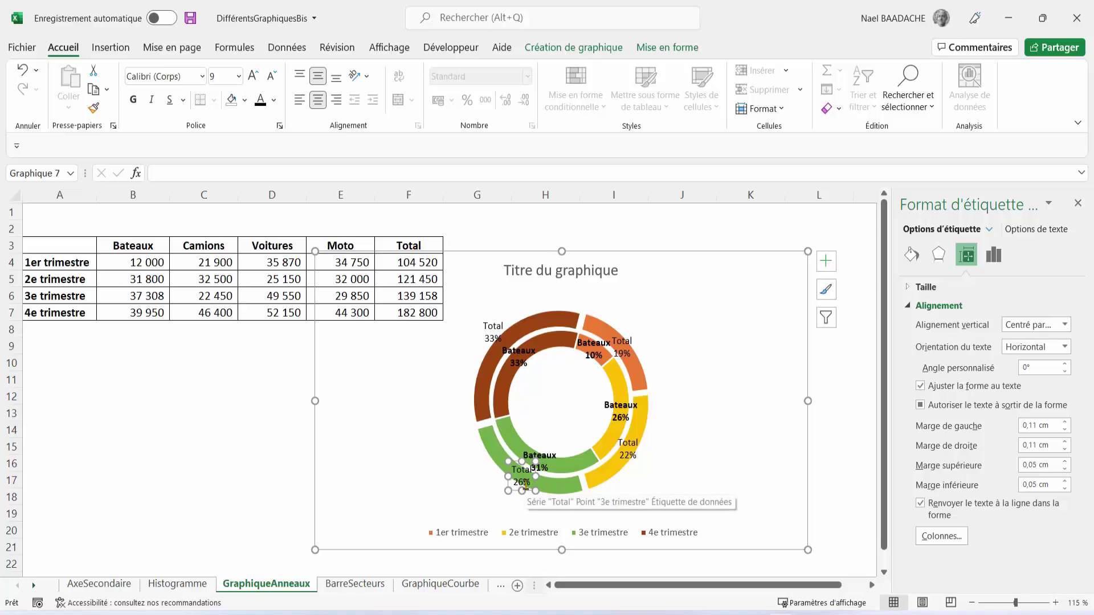
{"action": "mouse_move", "coordinate": [517, 493]}
{"action": "left_mouse_down"}
{"action": "mouse_move", "coordinate": [522, 482]}
{"action": "mouse_move", "coordinate": [501, 481]}
{"action": "left_mouse_up"}
{"action": "left_click", "coordinate": [522, 479]}
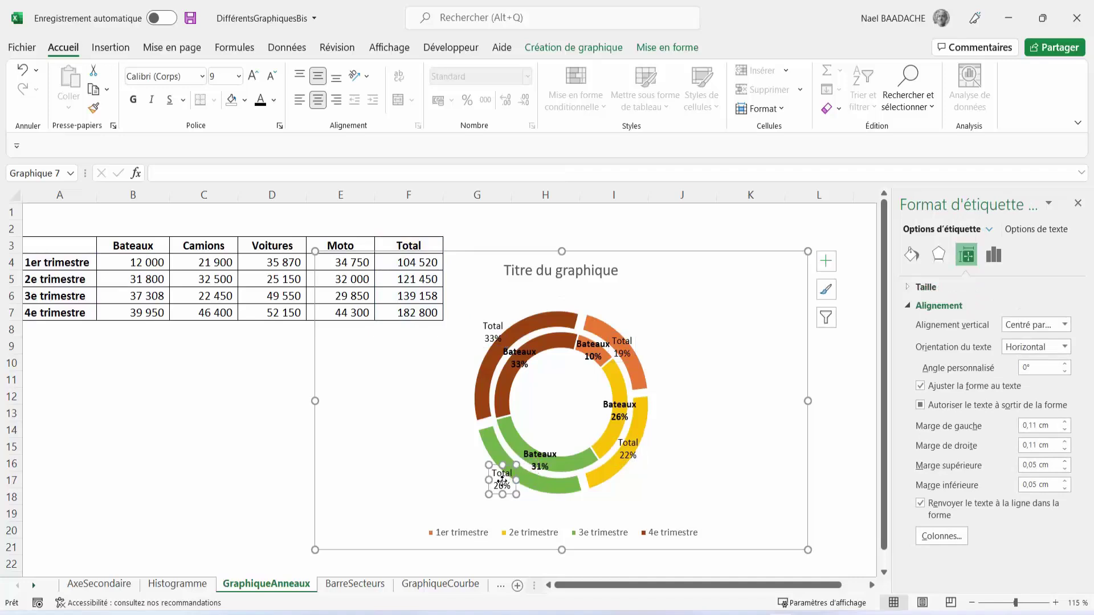
Drag the Total 22% and Total 19% labels outside the outer ring.
{"action": "left_click", "coordinate": [628, 455]}
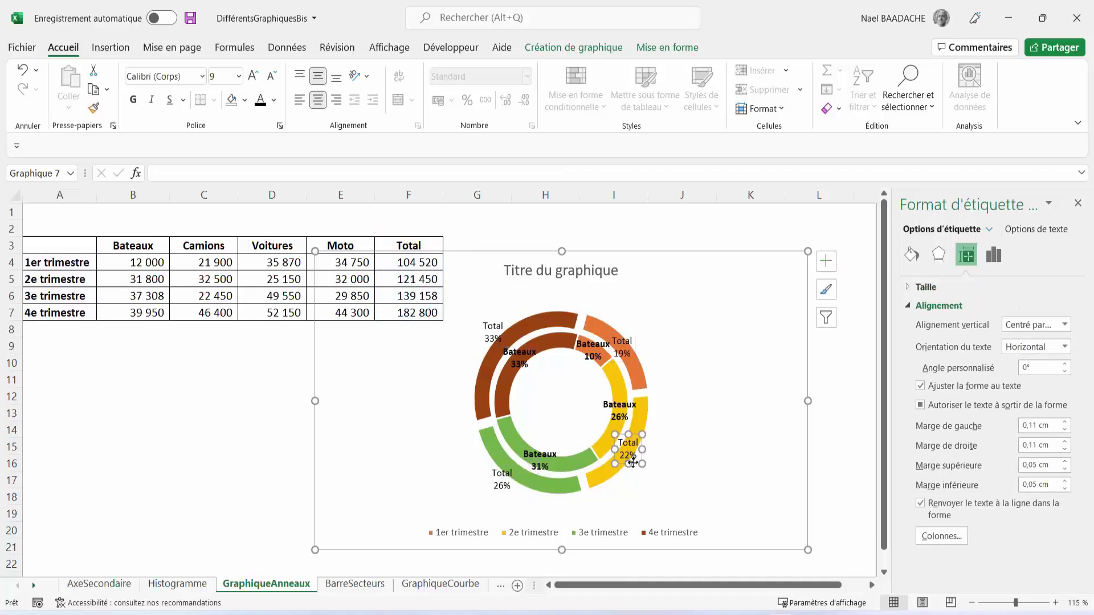
{"action": "left_click_drag", "start_coordinate": [633, 463], "coordinate": [647, 469]}
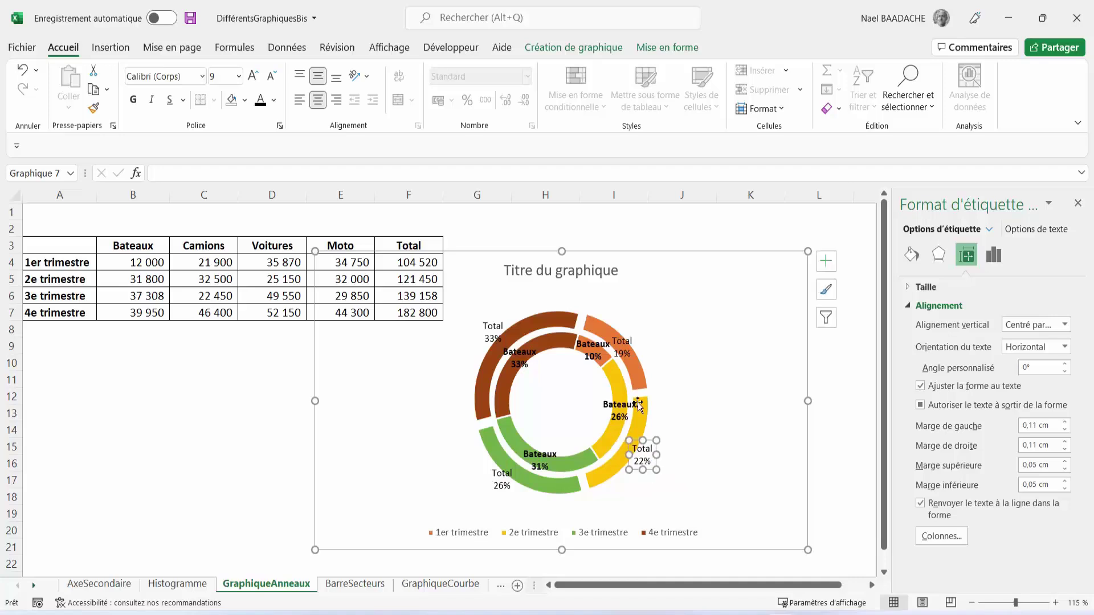
{"action": "left_click", "coordinate": [623, 353]}
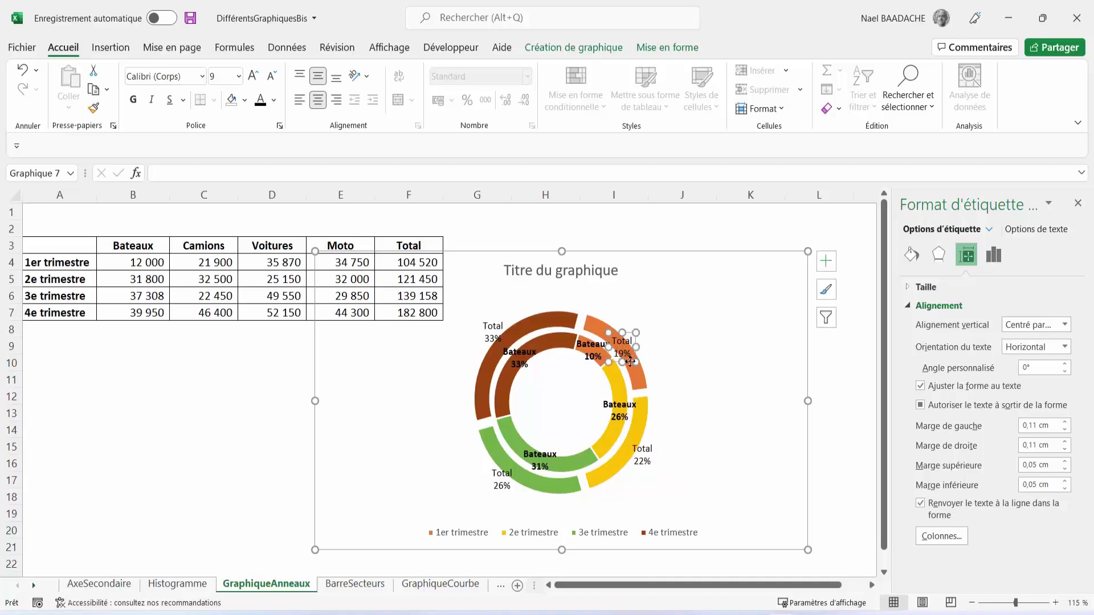
{"action": "left_click_drag", "start_coordinate": [631, 363], "coordinate": [638, 356]}
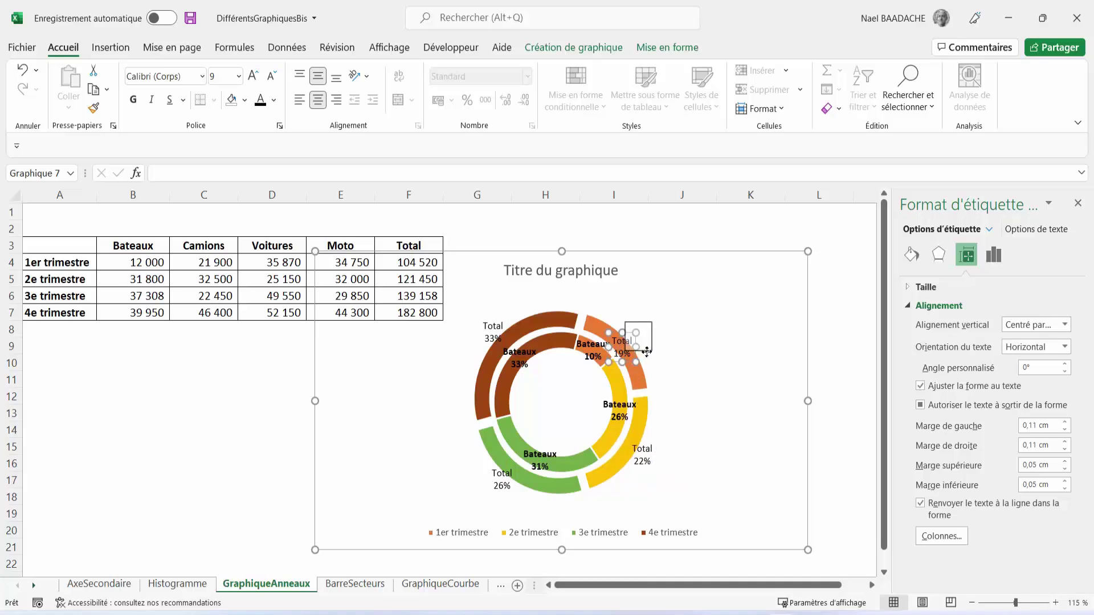
{"action": "left_click", "coordinate": [744, 367]}
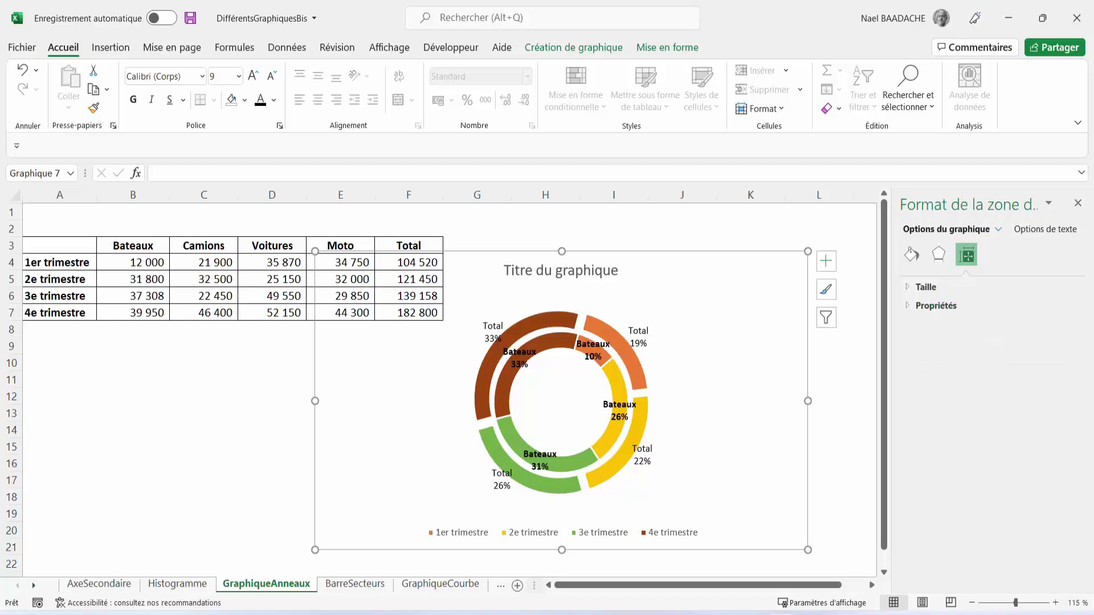
{"action": "key", "text": "Escape"}
Set the doughnut chart legend position to À droite.
{"action": "left_click", "coordinate": [659, 538]}
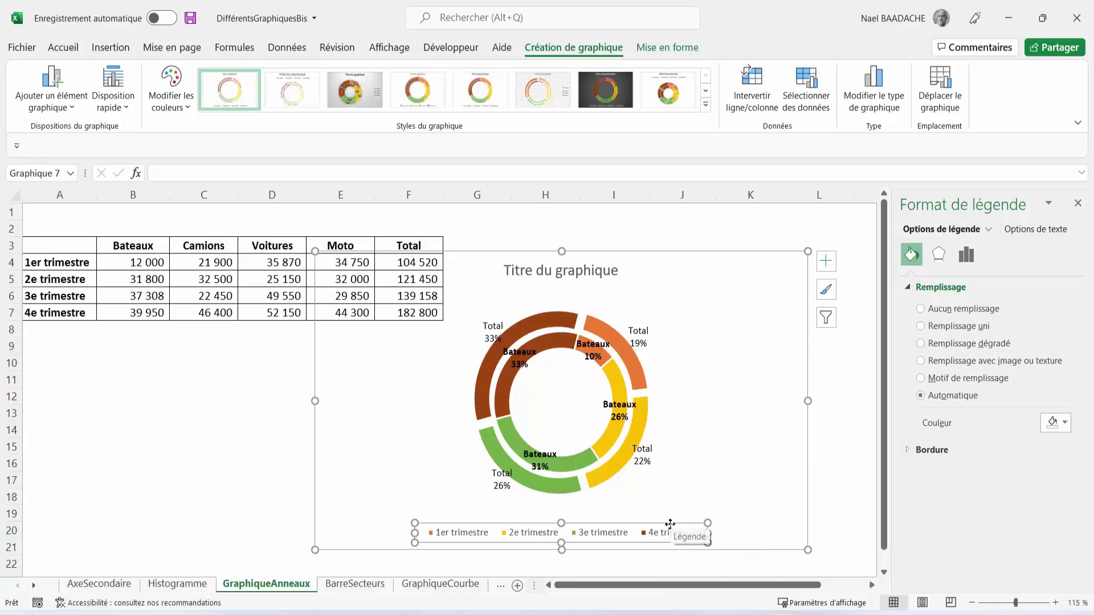
{"action": "left_click", "coordinate": [1077, 203]}
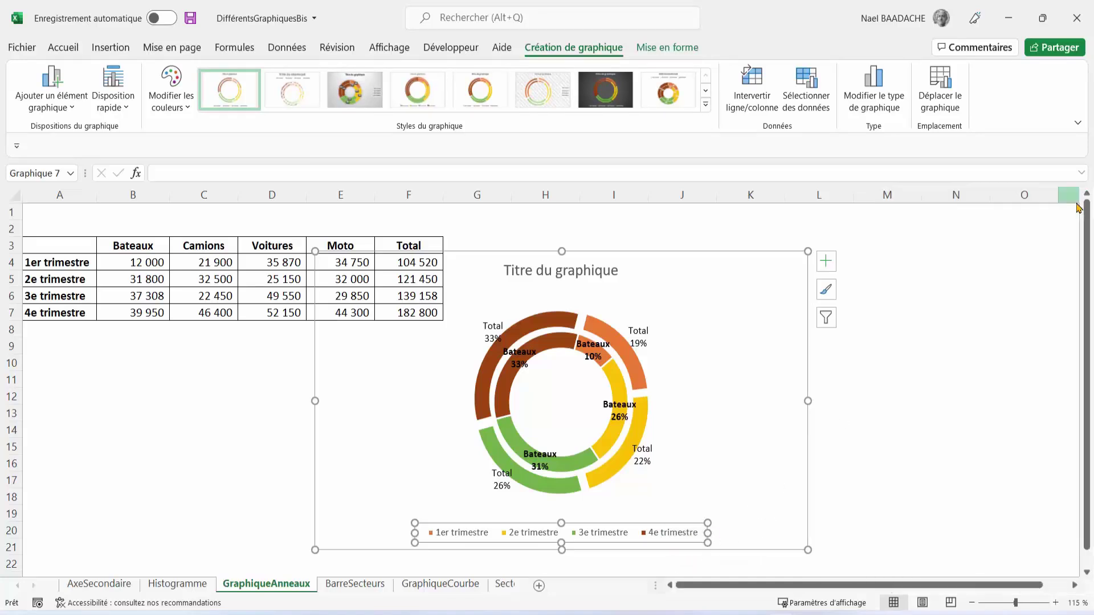
{"action": "double_click", "coordinate": [686, 524]}
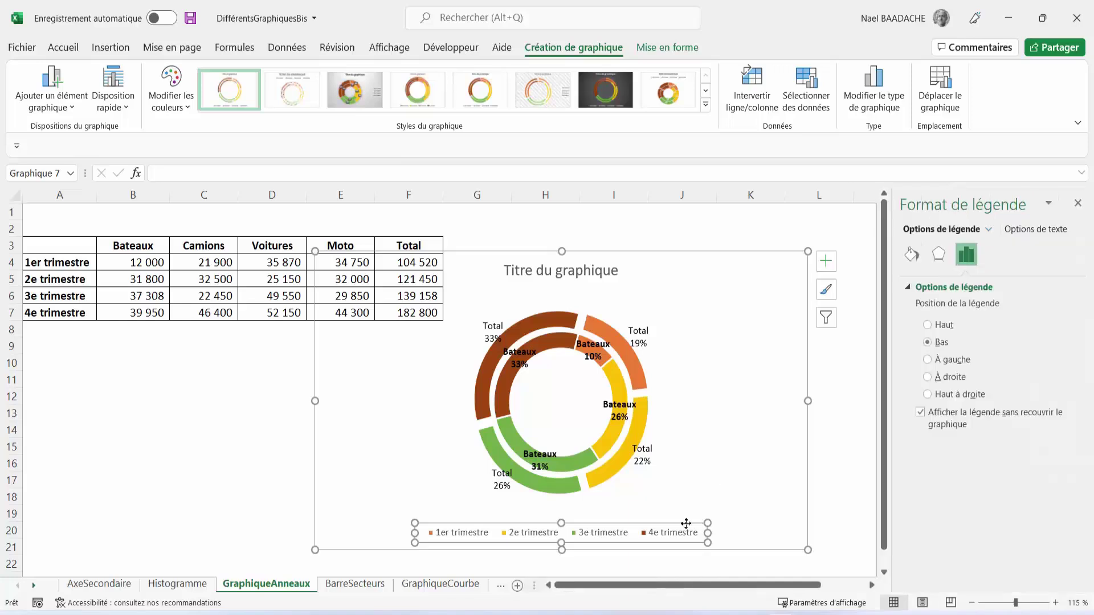
{"action": "left_click", "coordinate": [932, 379]}
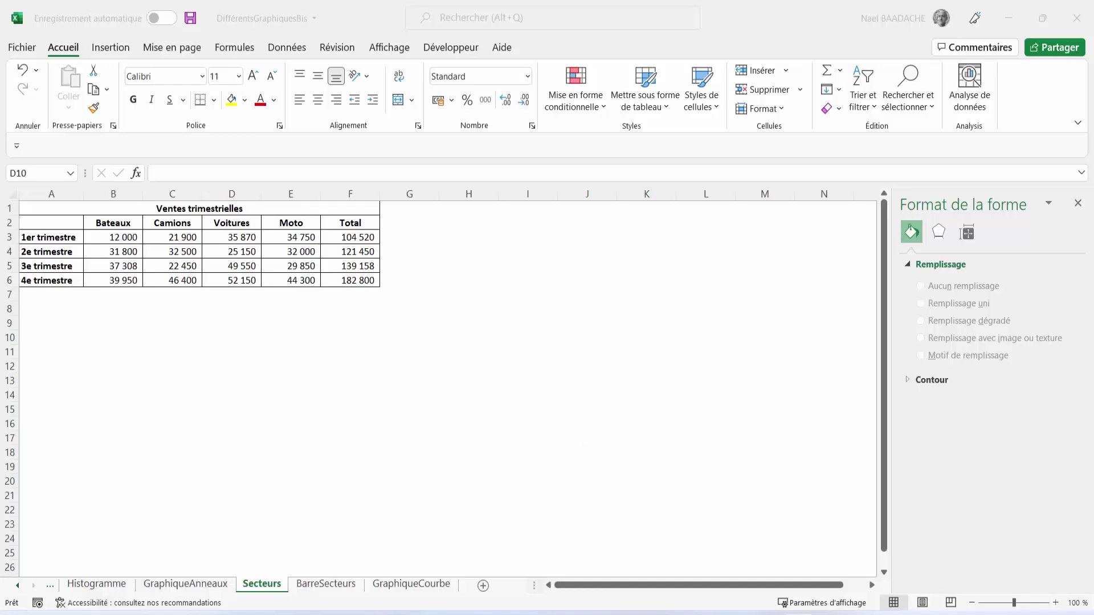
Insert a 2D pie chart from the quarters A2:A6 and Camions figures C2:C6.
{"action": "left_click", "coordinate": [139, 337]}
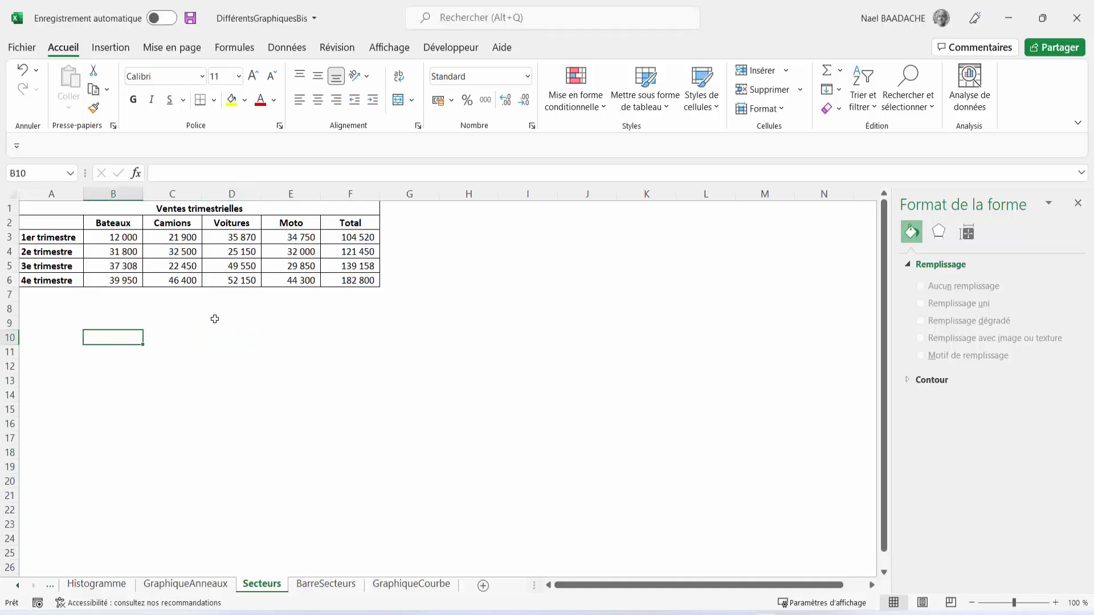
{"action": "left_click_drag", "start_coordinate": [176, 221], "coordinate": [174, 280]}
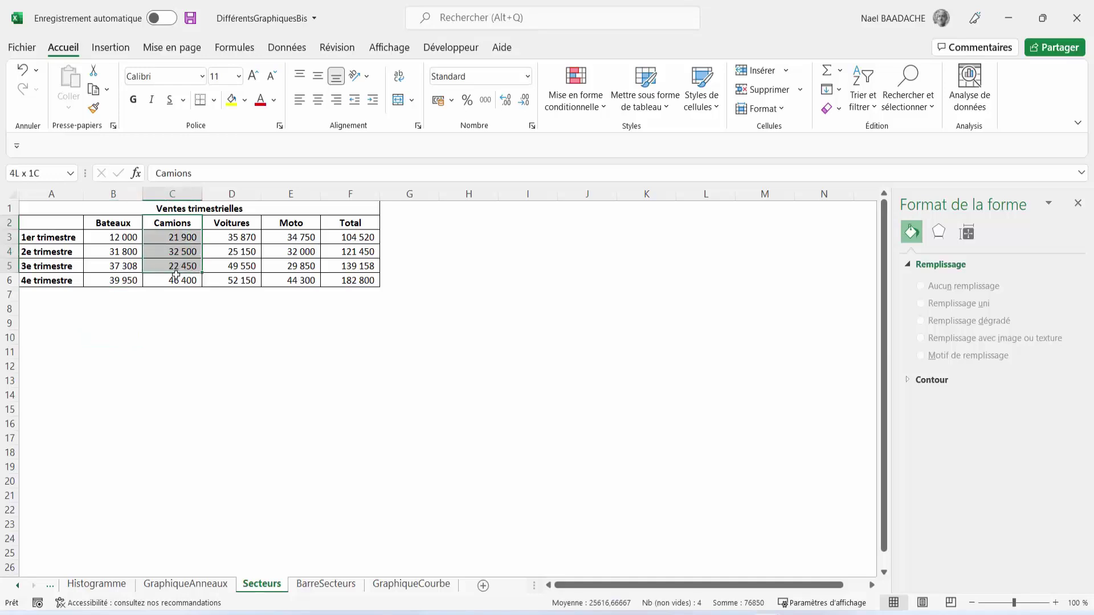
{"action": "left_click_drag", "start_coordinate": [50, 224], "coordinate": [47, 279]}
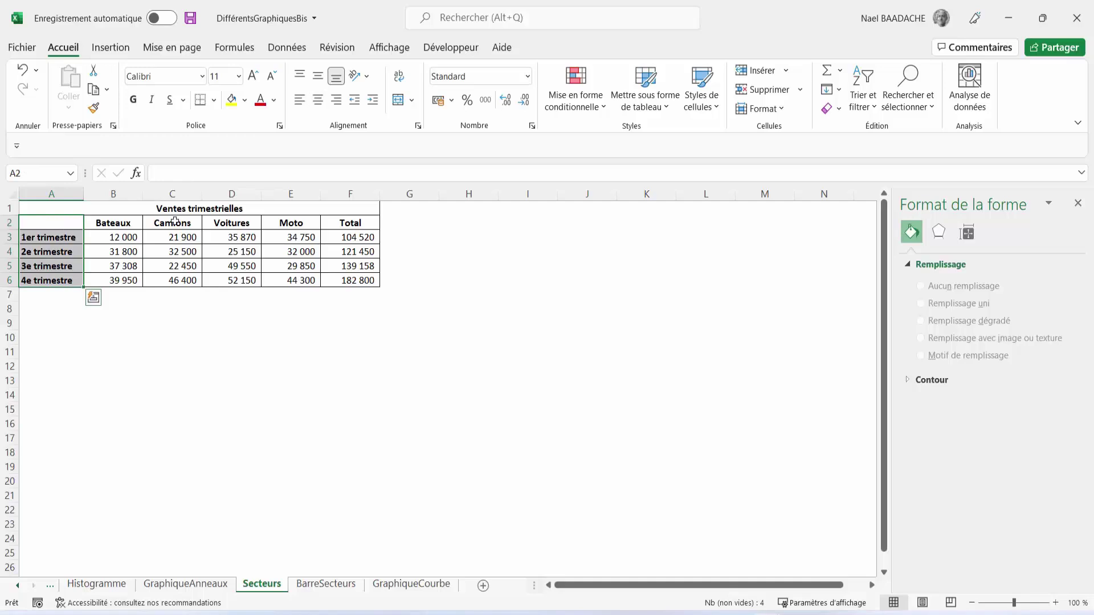
{"action": "left_click_drag", "start_coordinate": [175, 222], "coordinate": [175, 276], "text": "ctrl"}
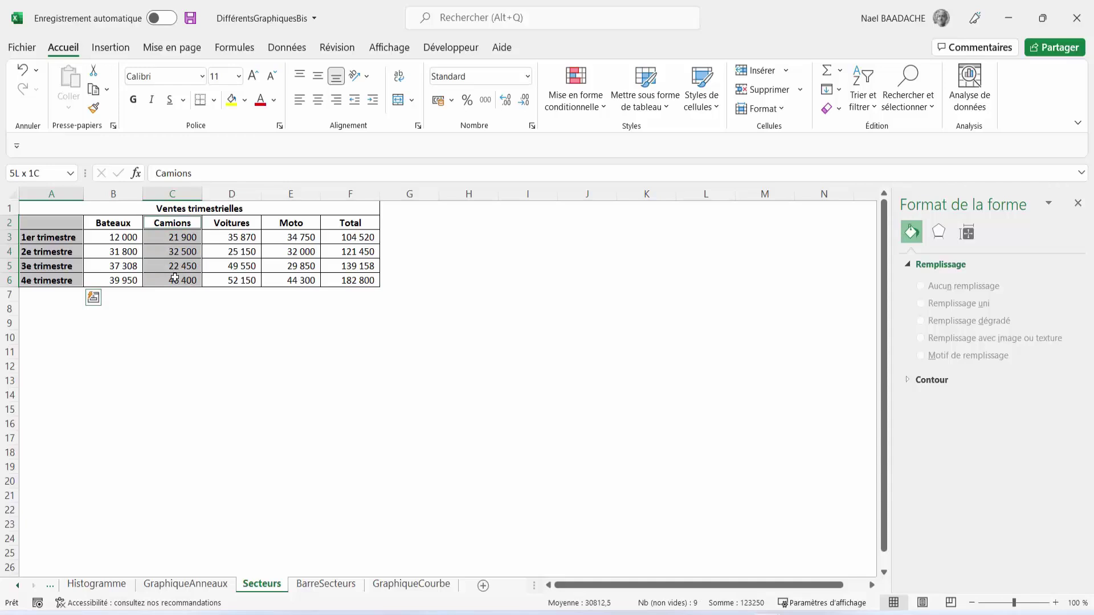
{"action": "left_click", "coordinate": [100, 49]}
{"action": "left_click", "coordinate": [370, 108]}
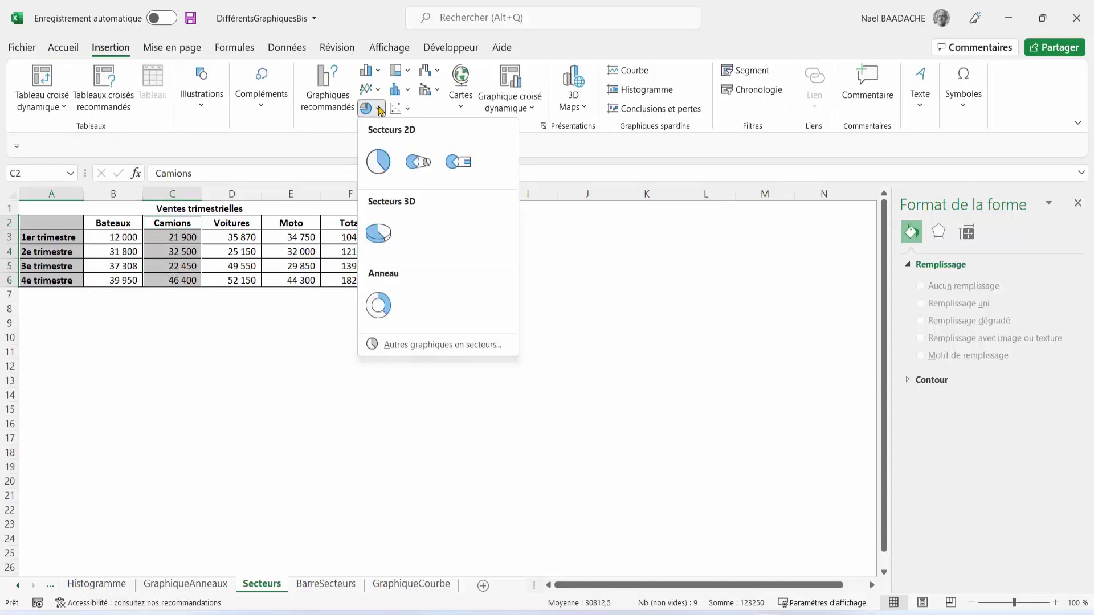
{"action": "left_click", "coordinate": [378, 162]}
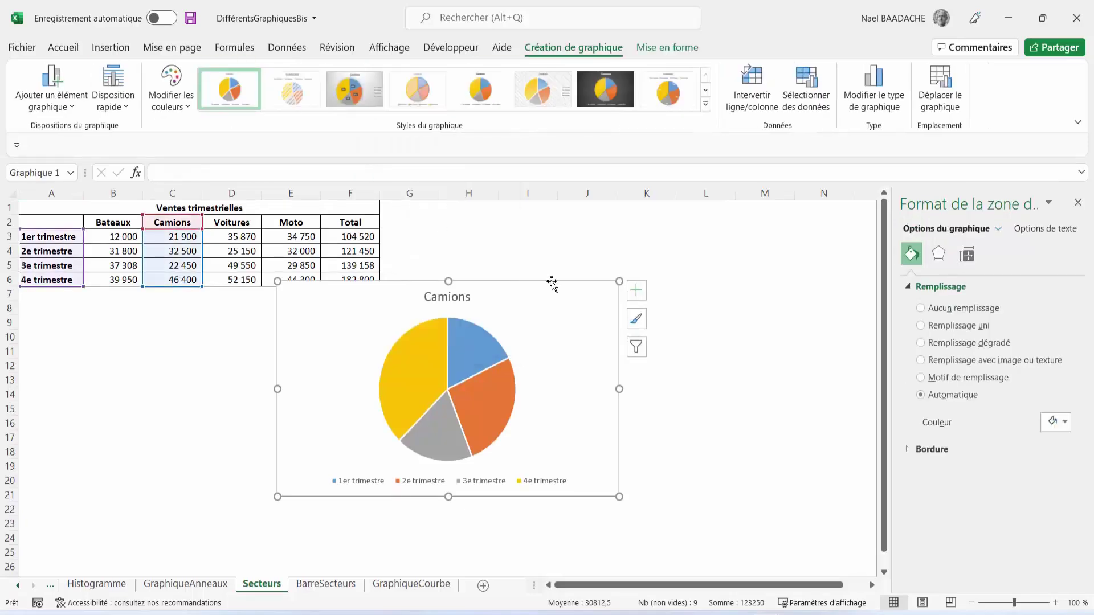
Move the Camions pie below the table and place its legend on the right.
{"action": "mouse_move", "coordinate": [551, 283]}
{"action": "left_mouse_down"}
{"action": "mouse_move", "coordinate": [555, 335]}
{"action": "mouse_move", "coordinate": [528, 317]}
{"action": "left_mouse_up"}
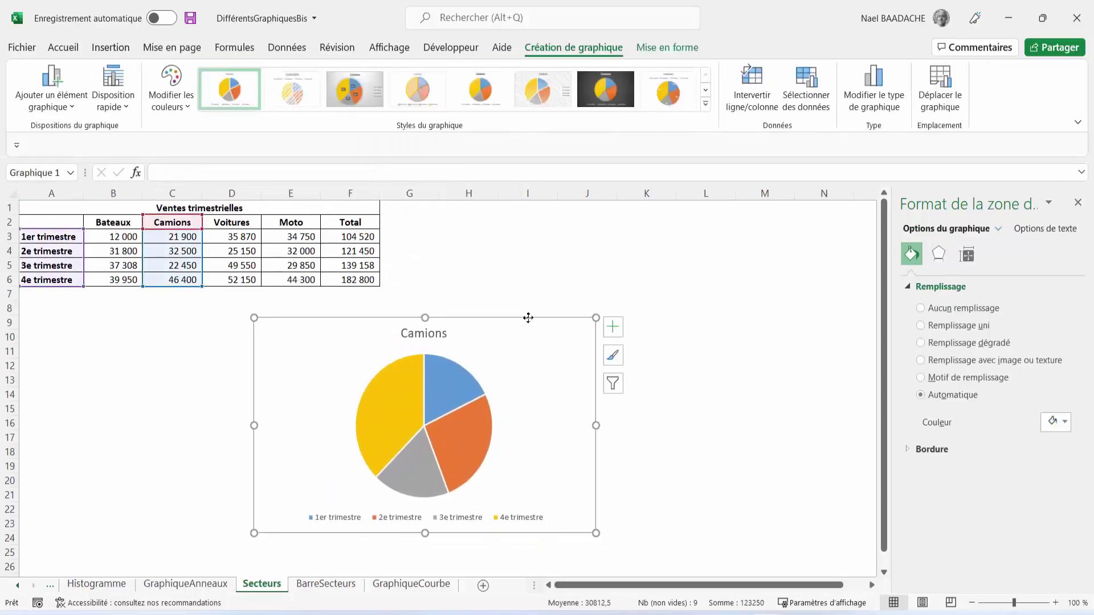
{"action": "left_click", "coordinate": [337, 519]}
{"action": "left_click", "coordinate": [336, 518]}
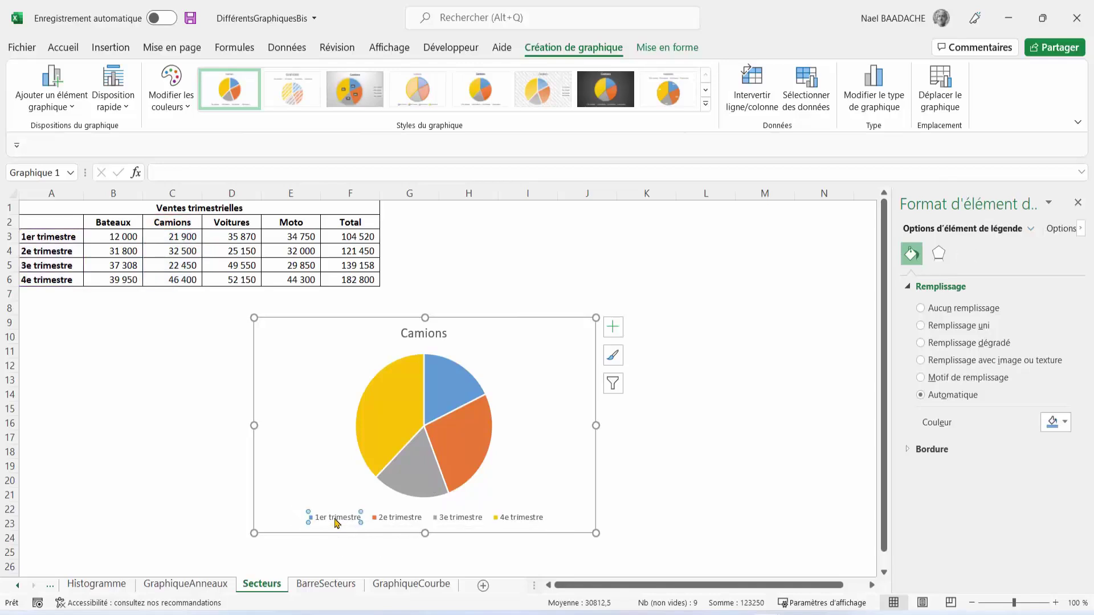
{"action": "left_click", "coordinate": [415, 520]}
{"action": "left_click", "coordinate": [763, 493]}
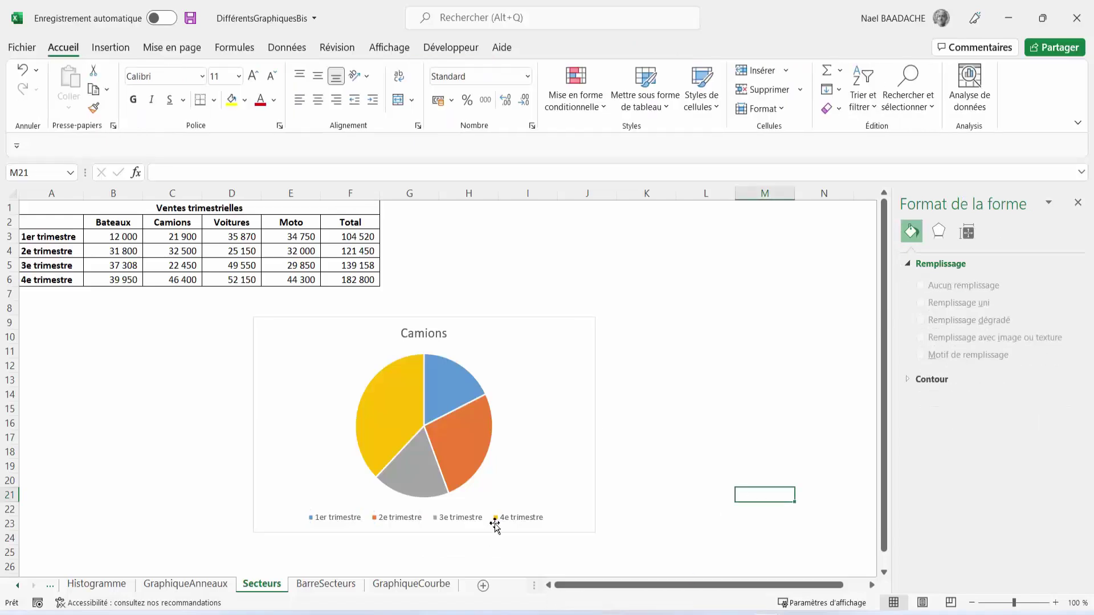
{"action": "left_click", "coordinate": [495, 520]}
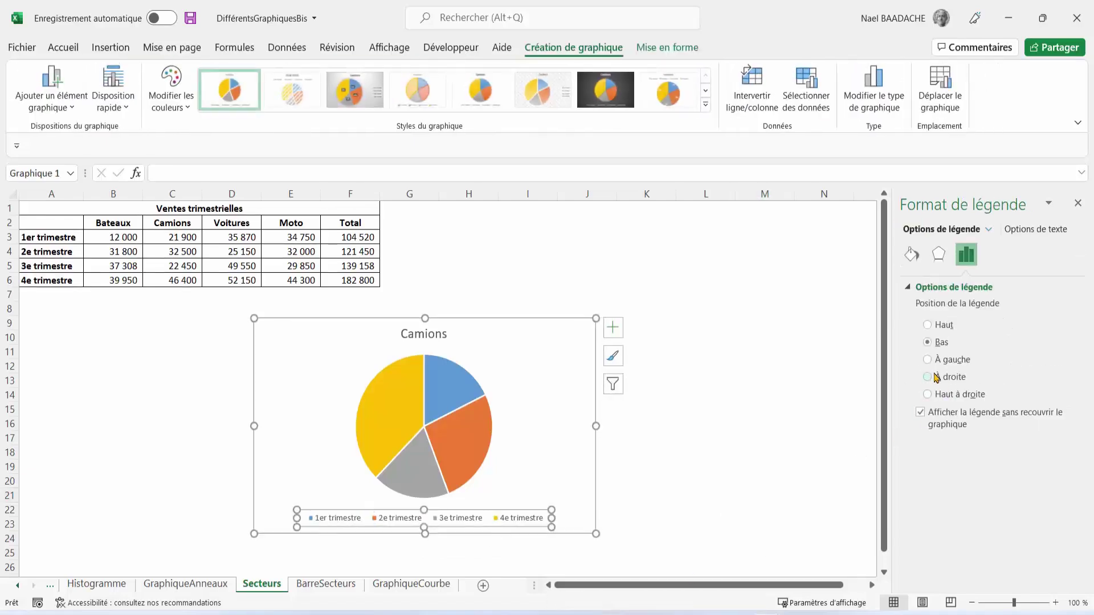
{"action": "left_click", "coordinate": [928, 377]}
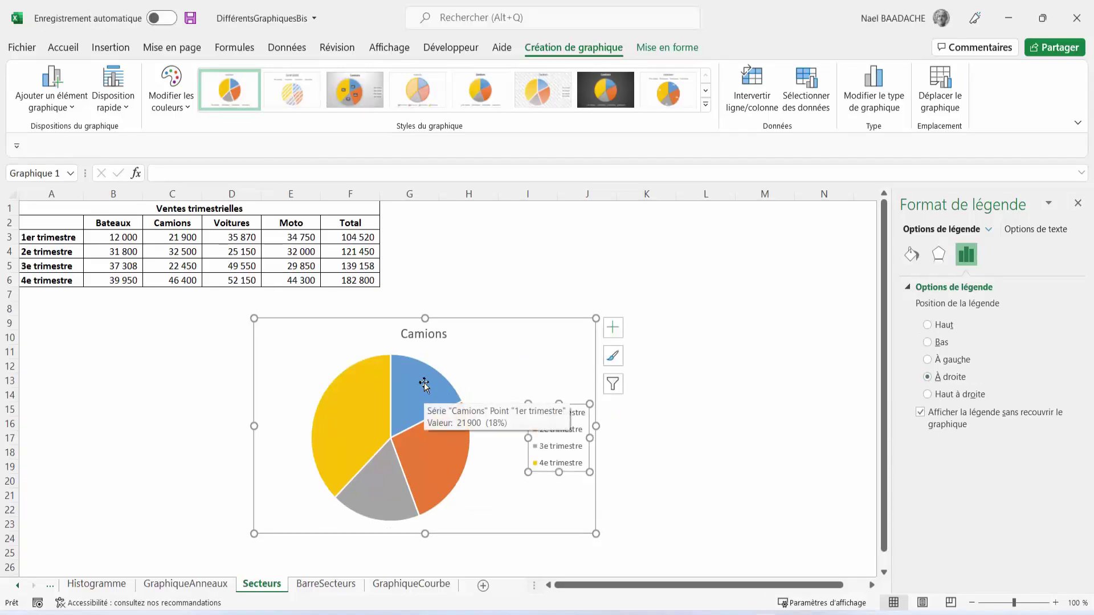
Add pie data labels showing value and percentage separated by a new line.
{"action": "left_click", "coordinate": [557, 341]}
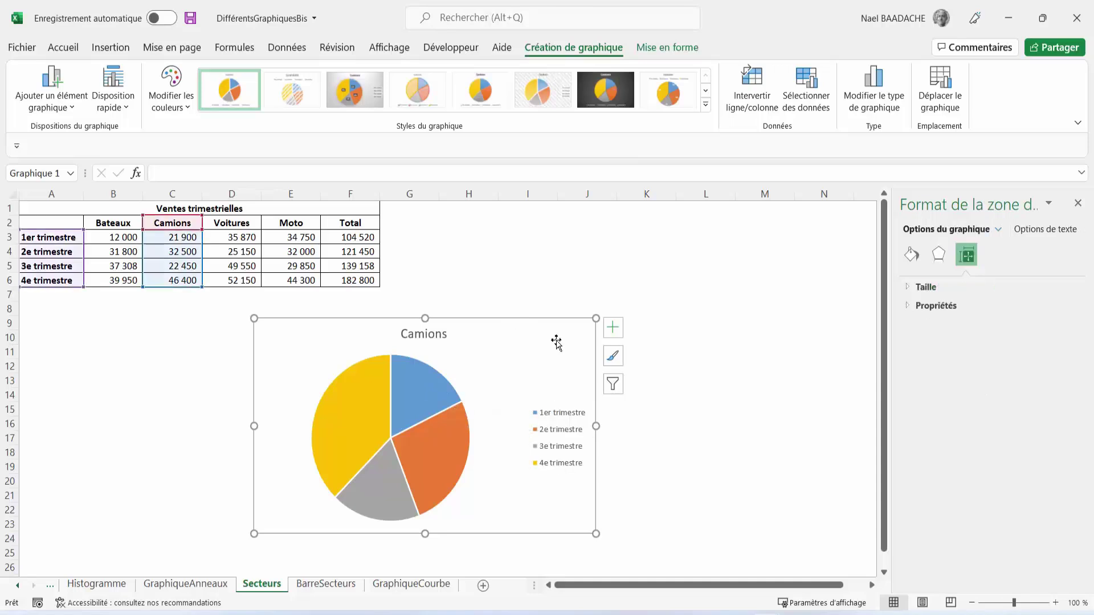
{"action": "left_click", "coordinate": [613, 329]}
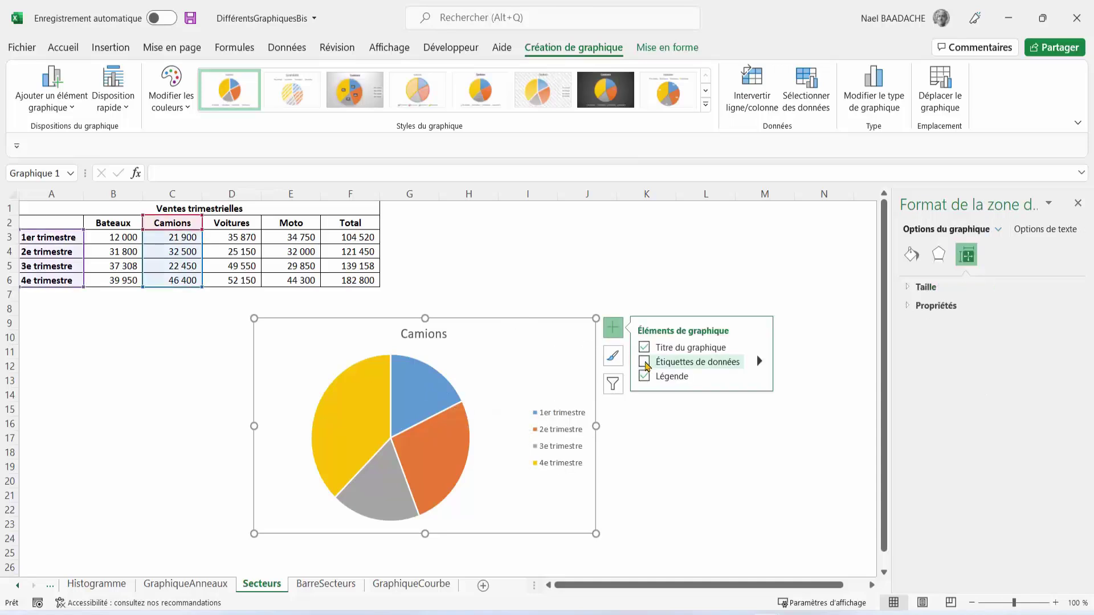
{"action": "left_click", "coordinate": [644, 362]}
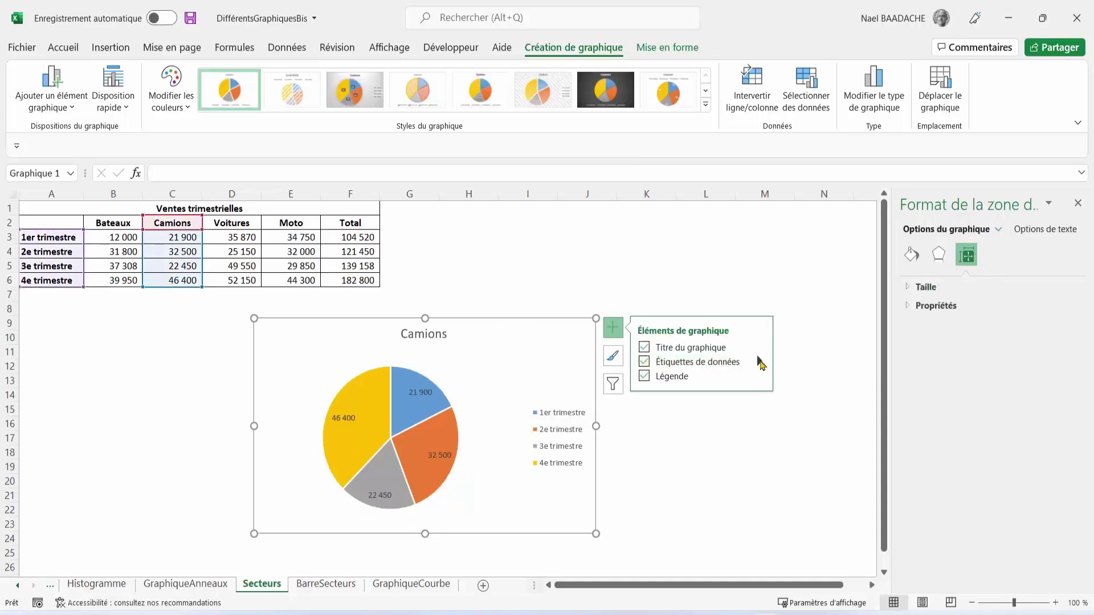
{"action": "left_click", "coordinate": [761, 365]}
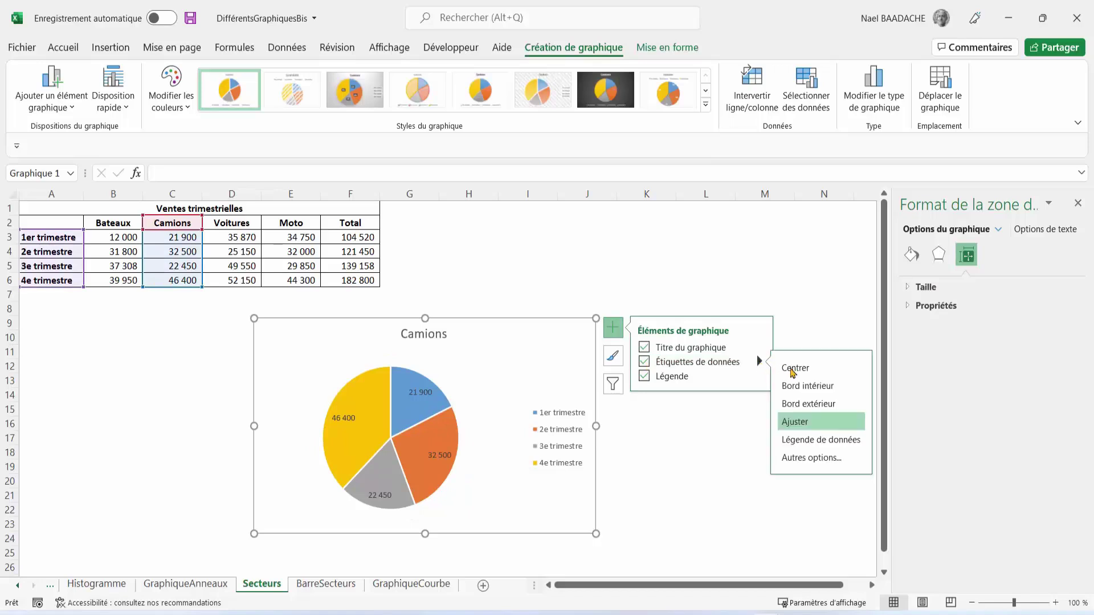
{"action": "left_click", "coordinate": [795, 457]}
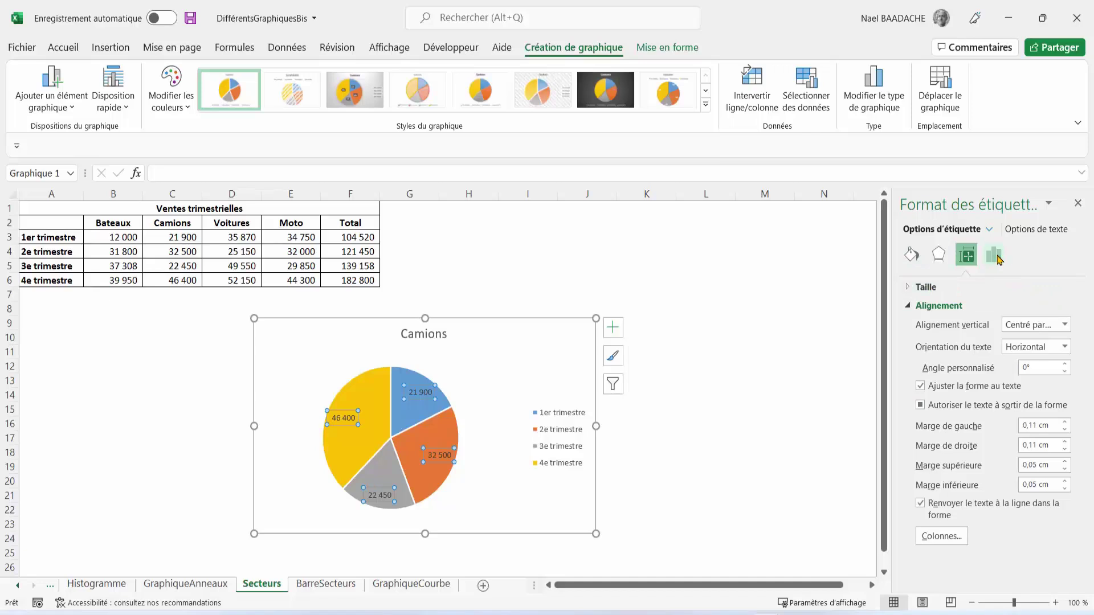
{"action": "left_click", "coordinate": [994, 254]}
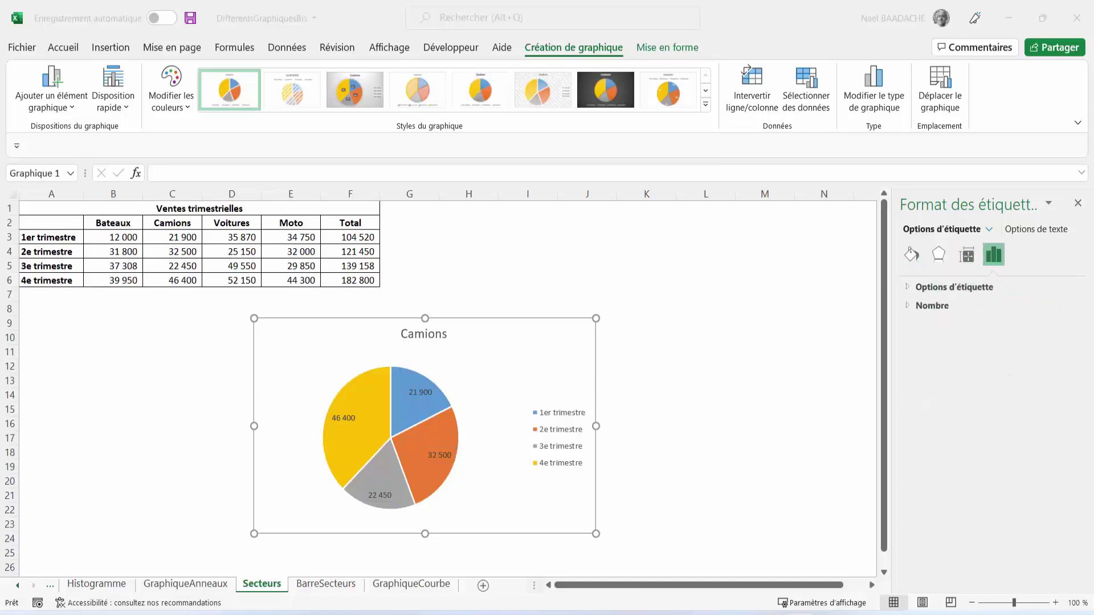
{"action": "left_click", "coordinate": [908, 287]}
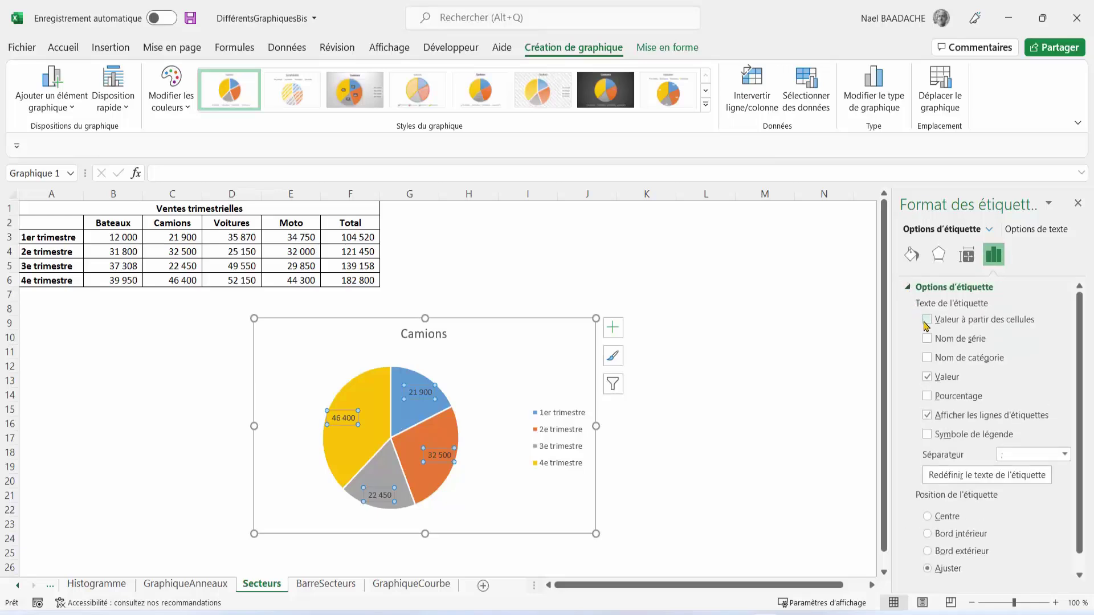
{"action": "left_click", "coordinate": [927, 397]}
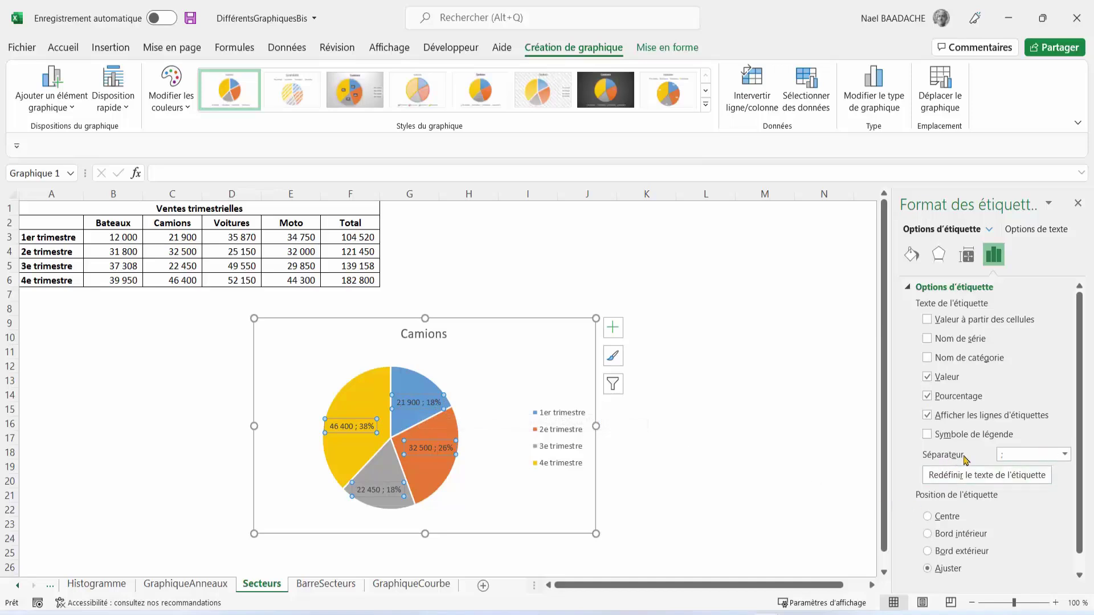
{"action": "left_click", "coordinate": [1065, 455]}
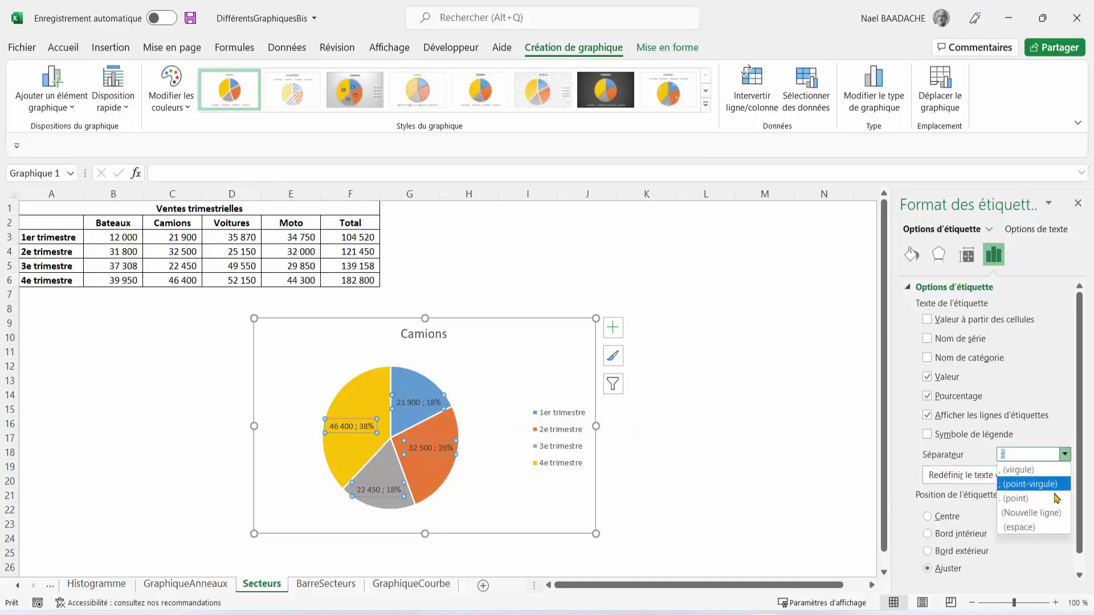
{"action": "left_click", "coordinate": [1031, 513]}
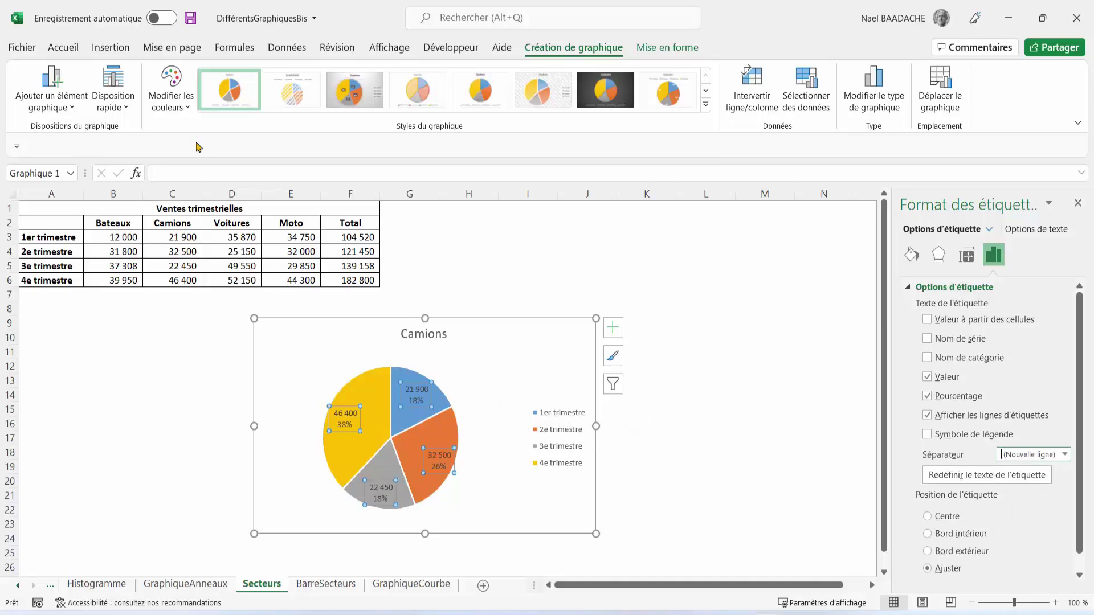
Make the pie labels bold and increase their font size twice.
{"action": "left_click", "coordinate": [63, 48]}
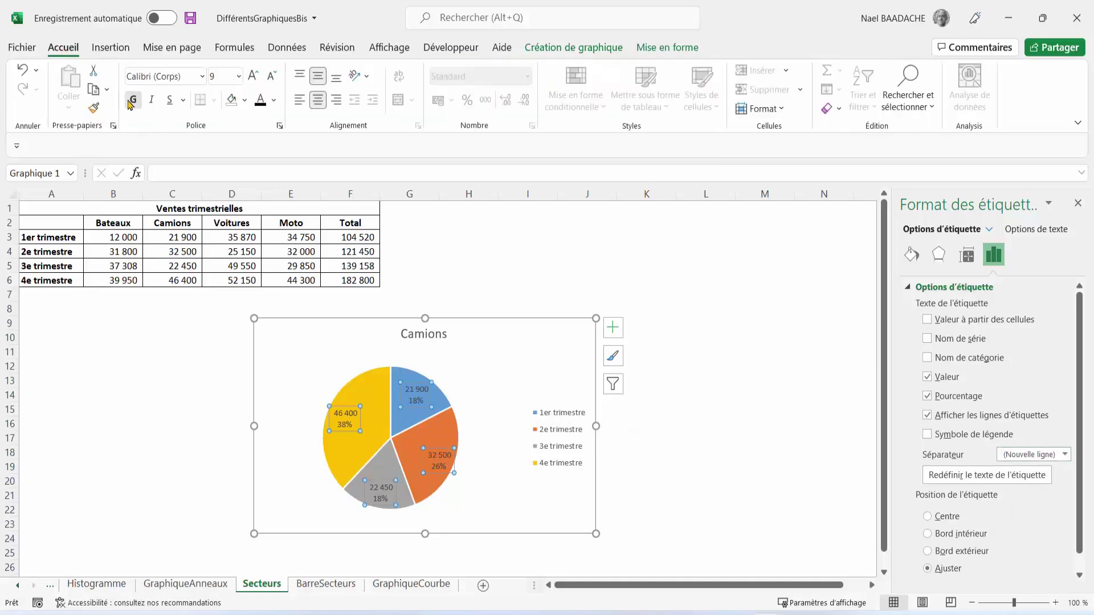
{"action": "left_click", "coordinate": [134, 101]}
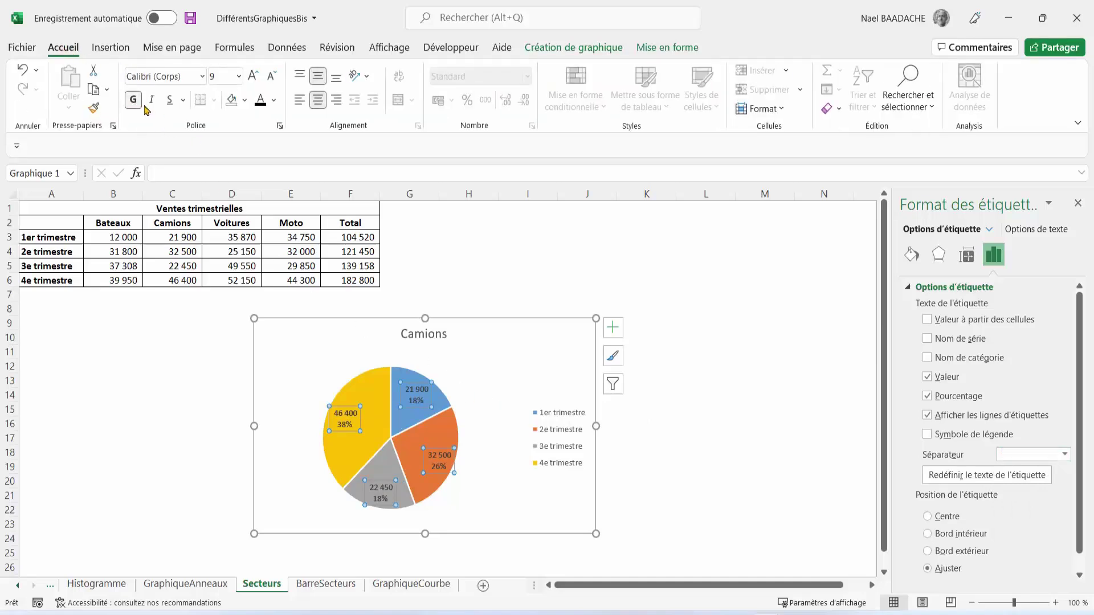
{"action": "left_click", "coordinate": [254, 76]}
{"action": "left_click", "coordinate": [255, 76]}
{"action": "left_click", "coordinate": [254, 76]}
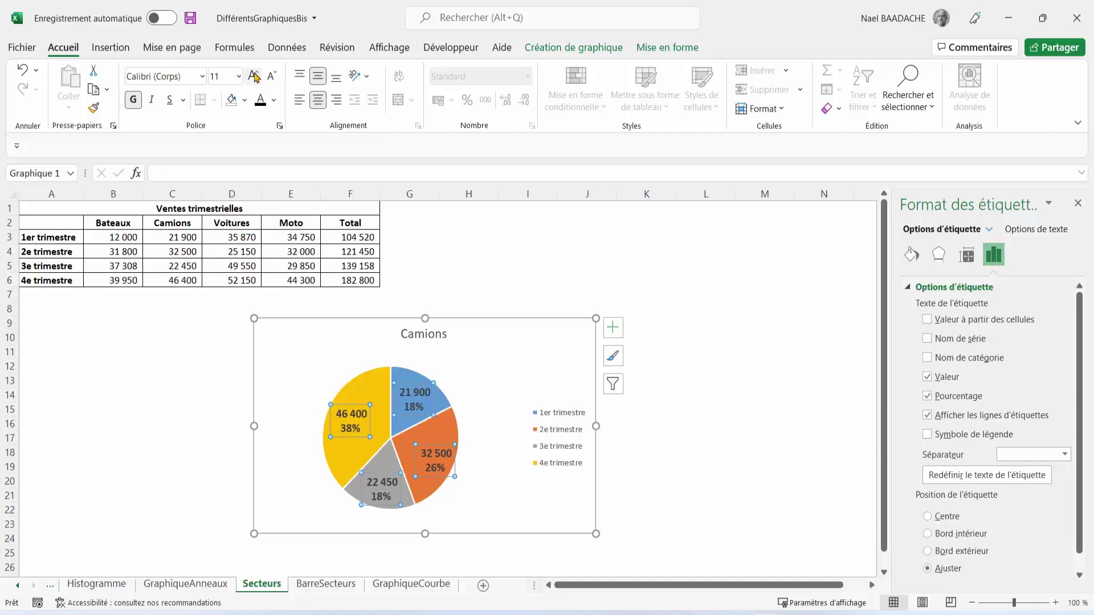
{"action": "left_click", "coordinate": [733, 398]}
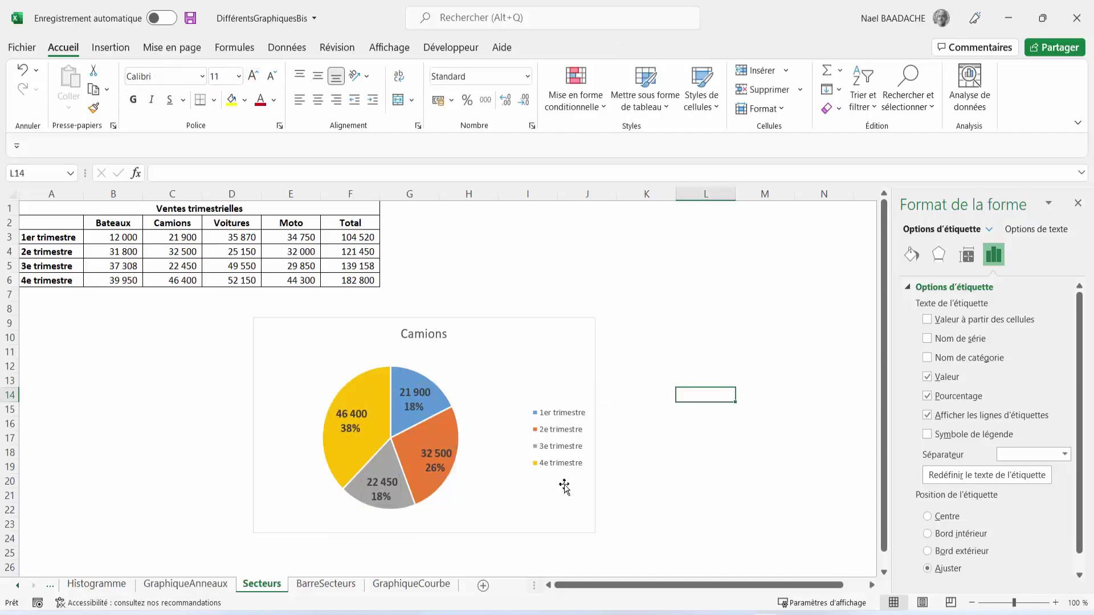
Drag the orange 2e trimestre slice (32 500) outward to explode it from the pie.
{"action": "left_click", "coordinate": [433, 446]}
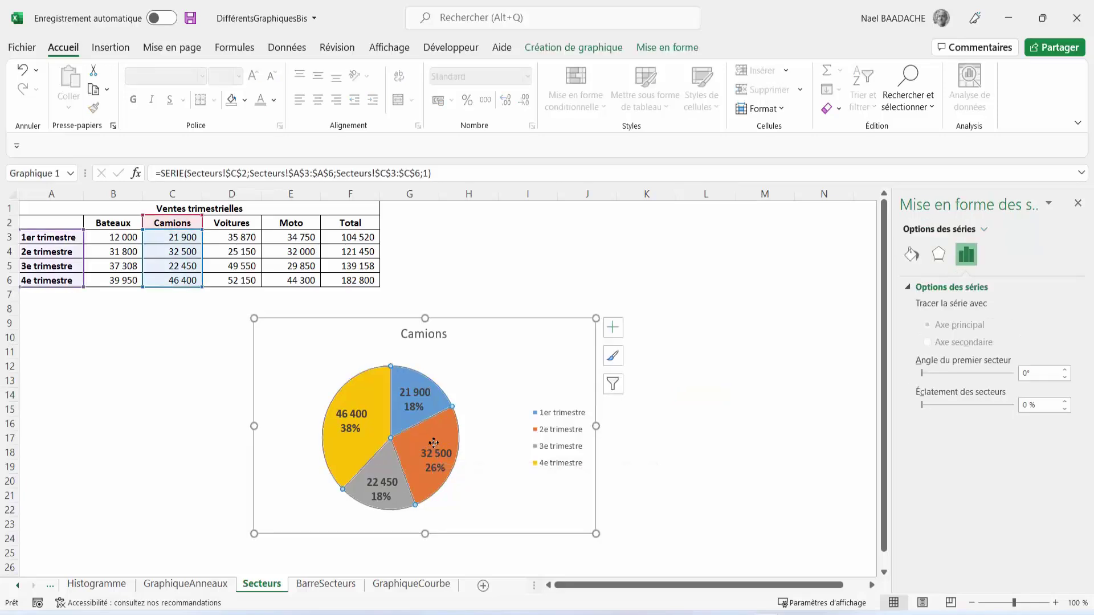
{"action": "left_click", "coordinate": [434, 443]}
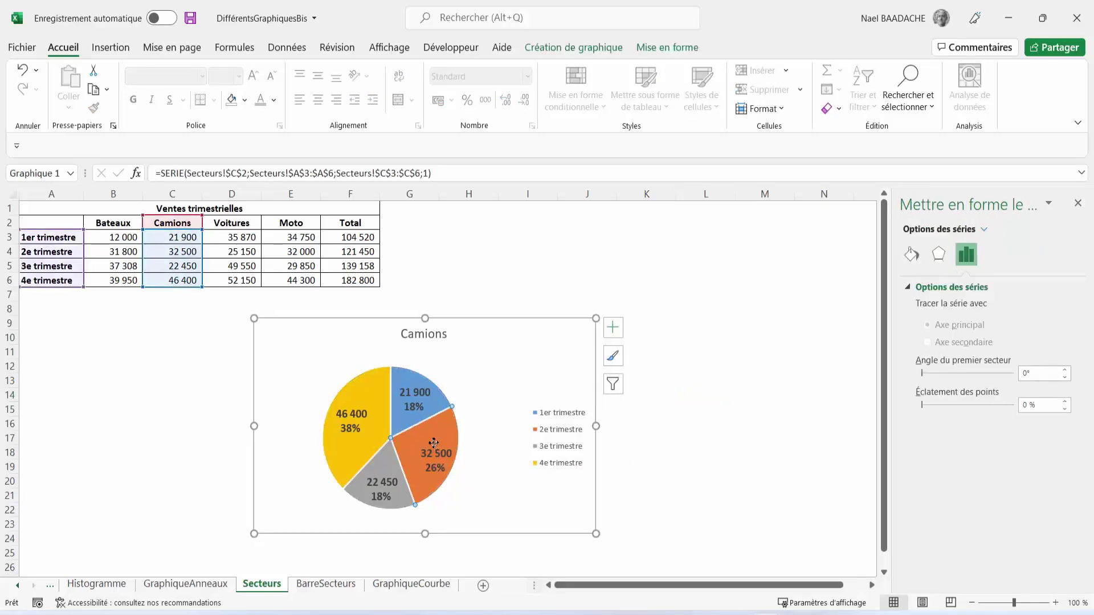
{"action": "left_click_drag", "start_coordinate": [435, 442], "coordinate": [447, 453]}
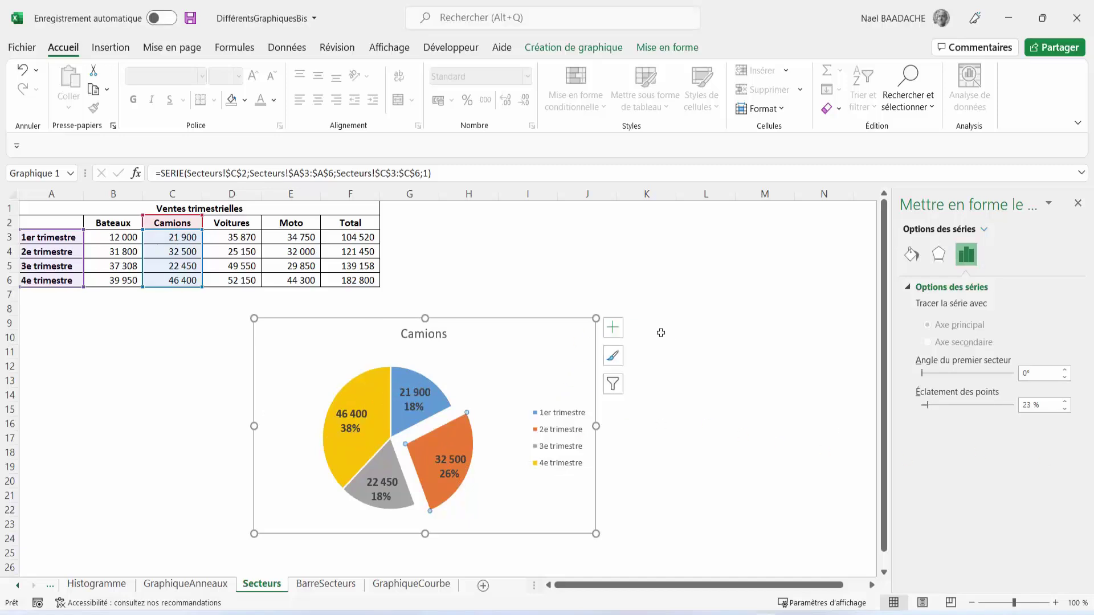
{"action": "left_click", "coordinate": [668, 299]}
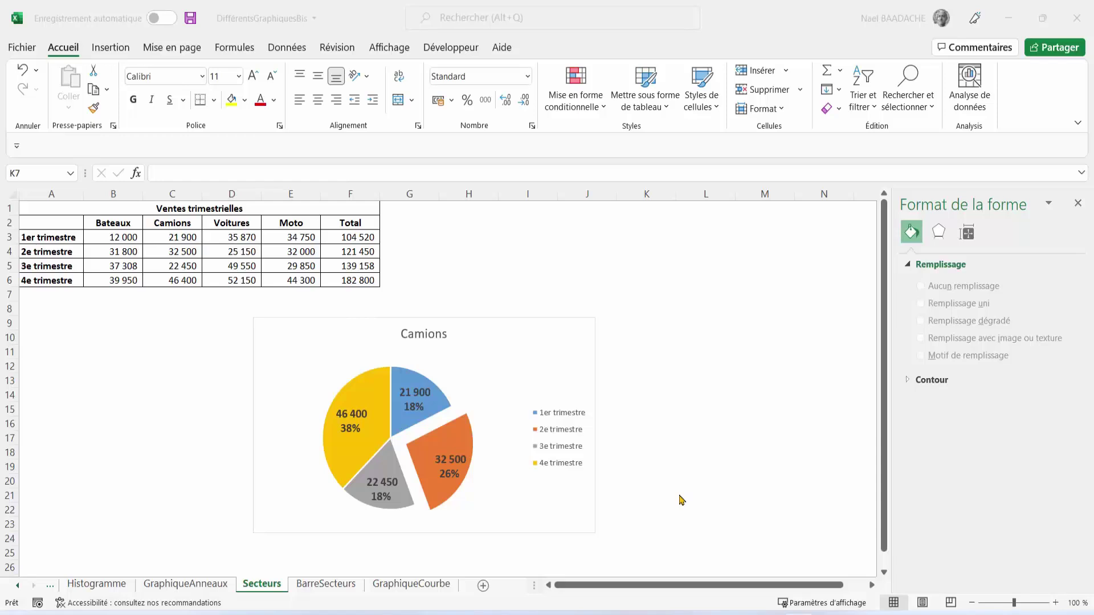
On the BarreSecteurs sheet, insert a trial 2D pie from the monthly C.A. range A1:M2.
{"action": "left_click", "coordinate": [326, 584]}
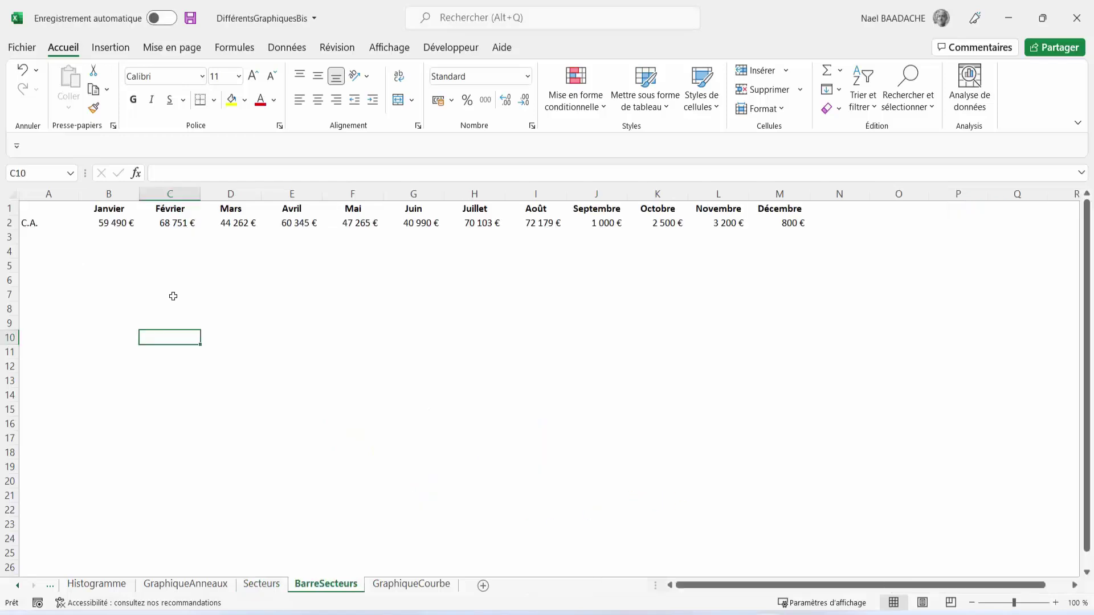
{"action": "left_click", "coordinate": [102, 249]}
{"action": "left_click", "coordinate": [34, 223]}
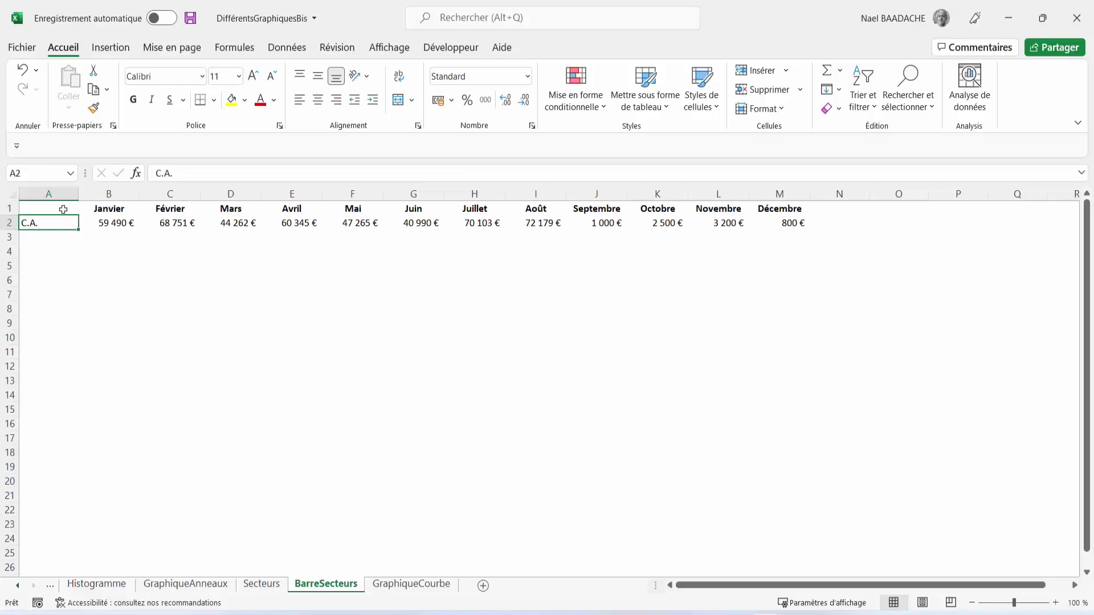
{"action": "left_click_drag", "start_coordinate": [63, 209], "coordinate": [789, 218]}
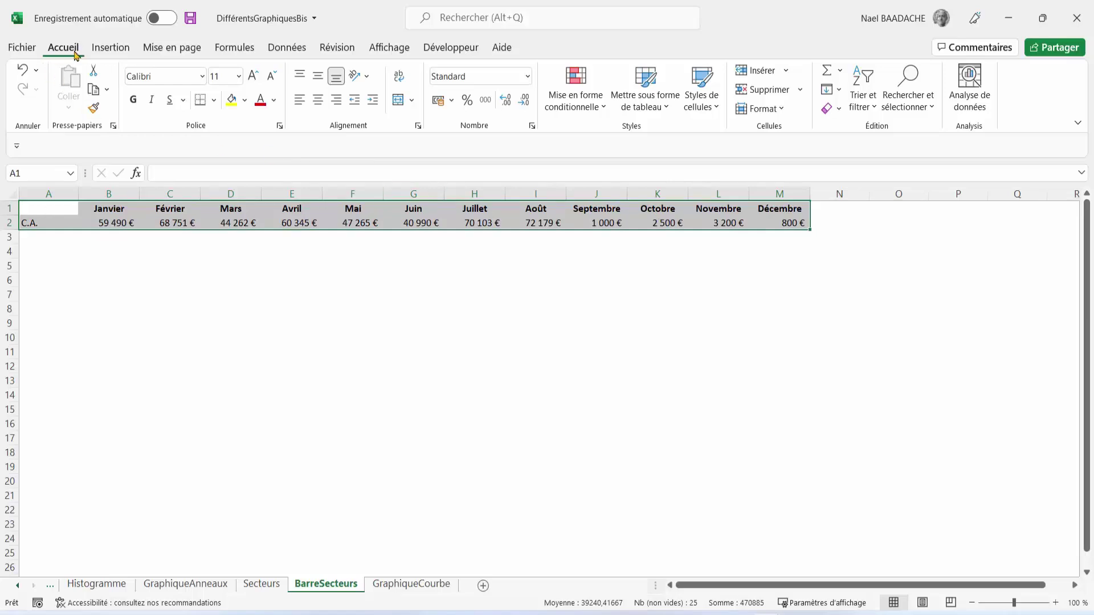
{"action": "left_click", "coordinate": [110, 49]}
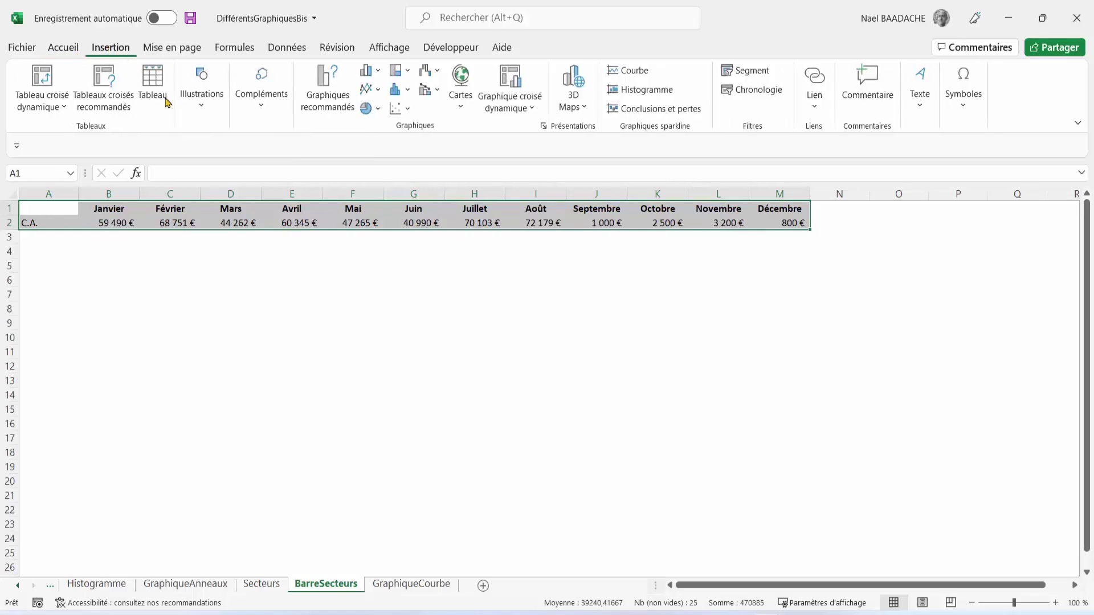
{"action": "left_click", "coordinate": [376, 112]}
{"action": "left_click", "coordinate": [379, 161]}
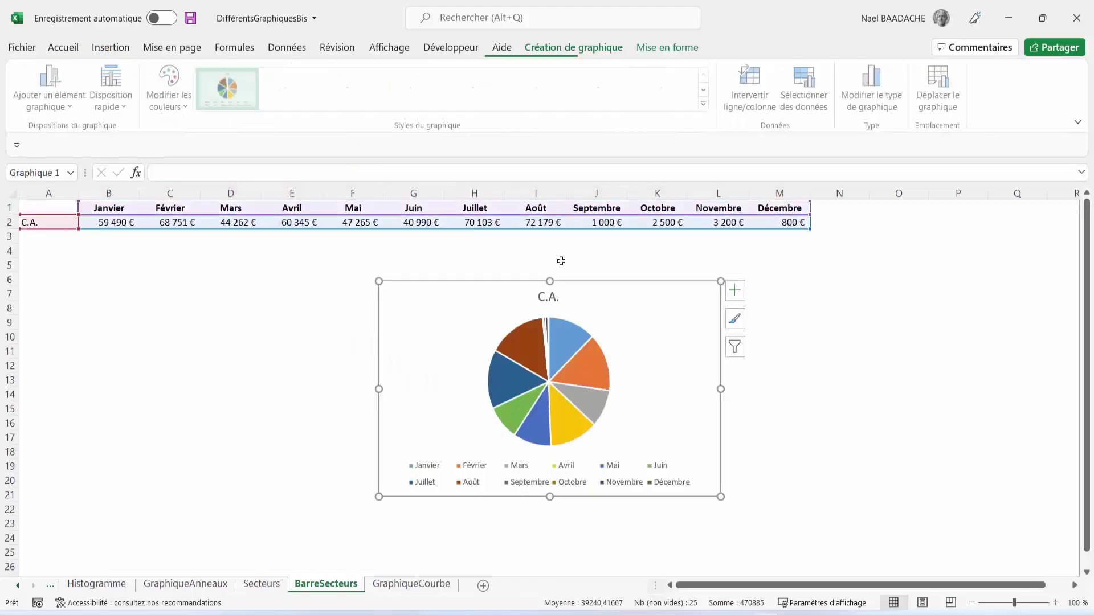
{"action": "left_click_drag", "start_coordinate": [610, 279], "coordinate": [462, 288]}
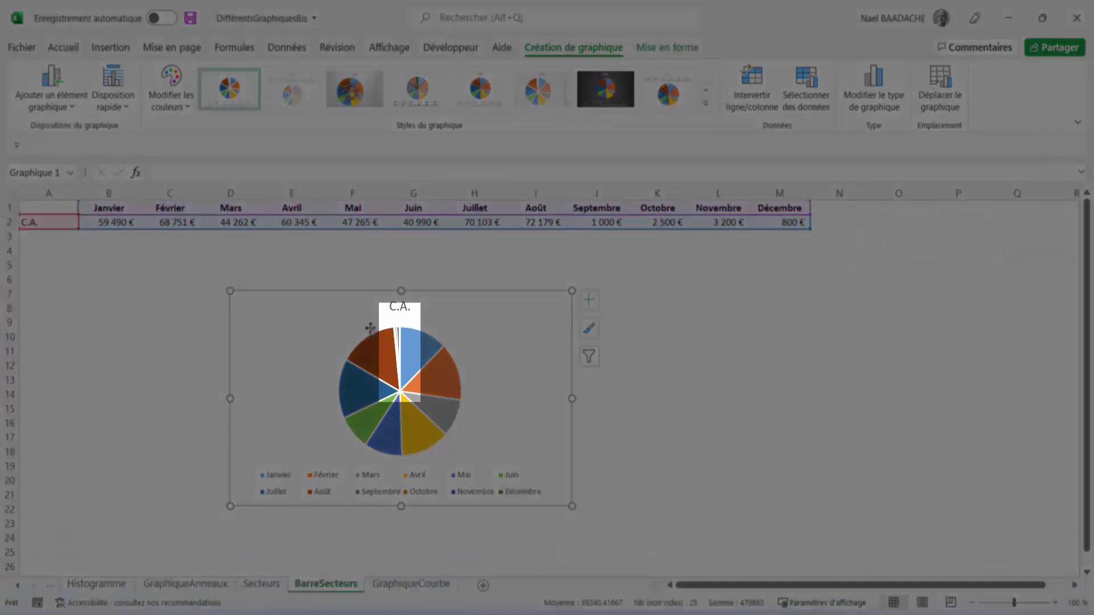
{"action": "mouse_move", "coordinate": [398, 337]}
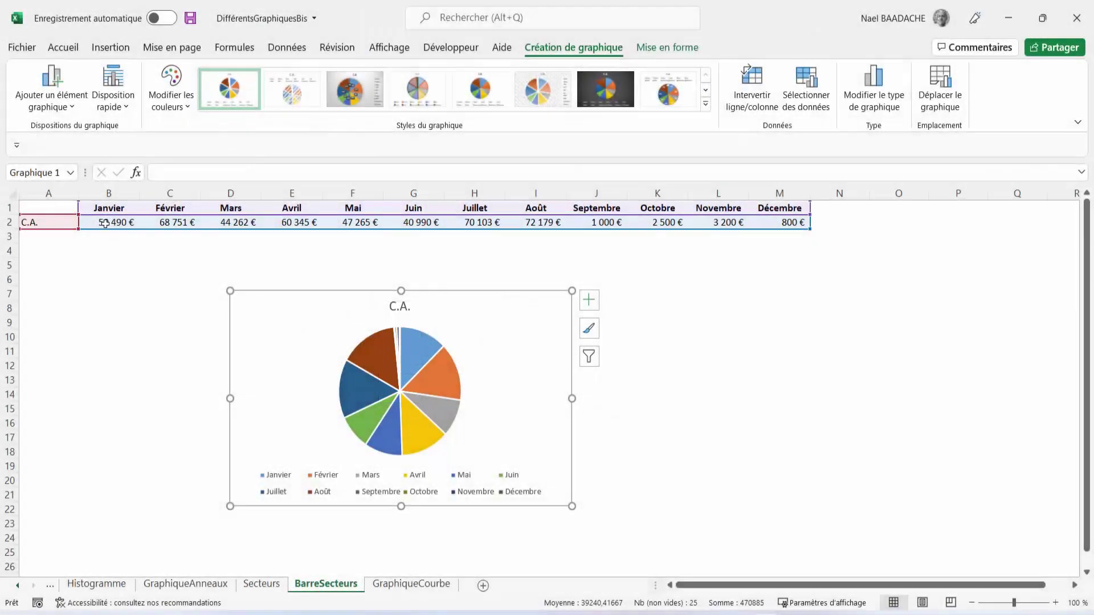
Review the monthly values from Janvier to Décembre, then delete the trial pie chart.
{"action": "left_click", "coordinate": [105, 224]}
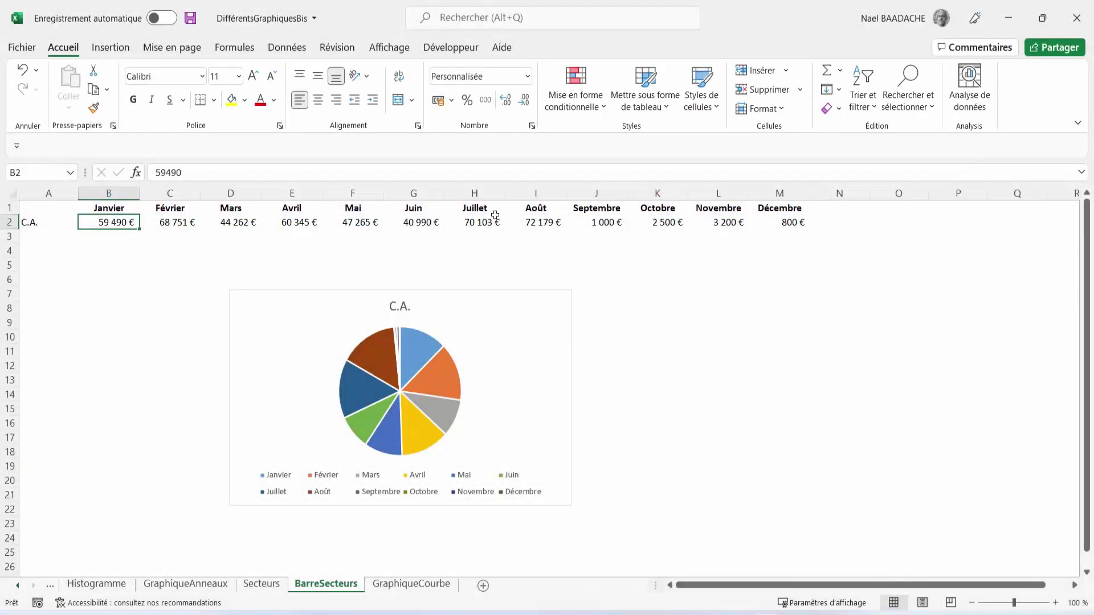
{"action": "left_click", "coordinate": [550, 224]}
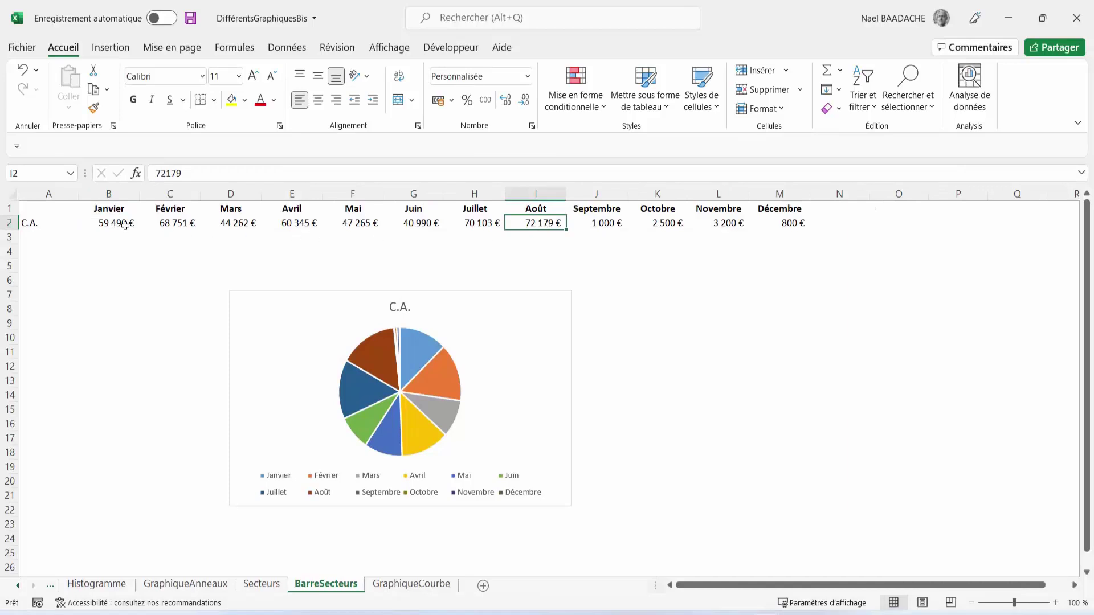
{"action": "left_click", "coordinate": [605, 224]}
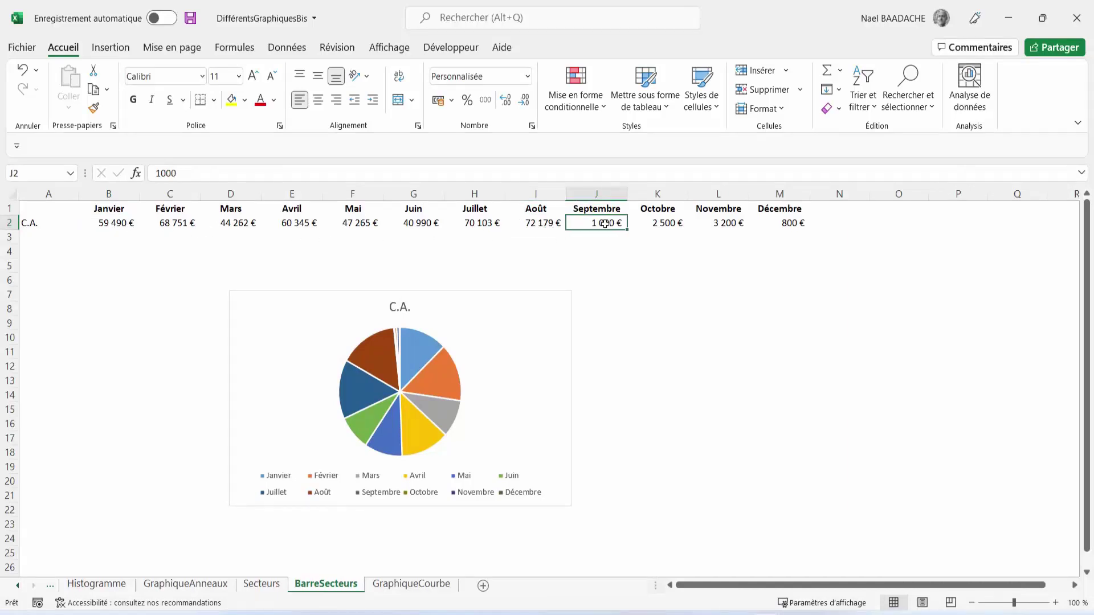
{"action": "left_click", "coordinate": [660, 227]}
{"action": "left_click", "coordinate": [728, 223]}
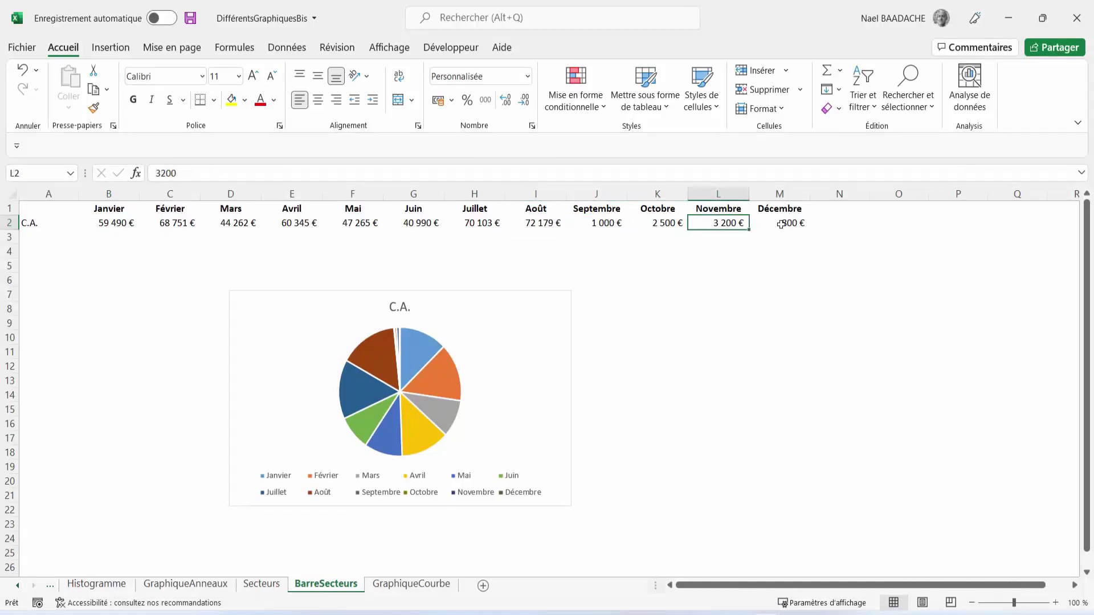
{"action": "left_click", "coordinate": [781, 224]}
{"action": "left_click", "coordinate": [603, 225]}
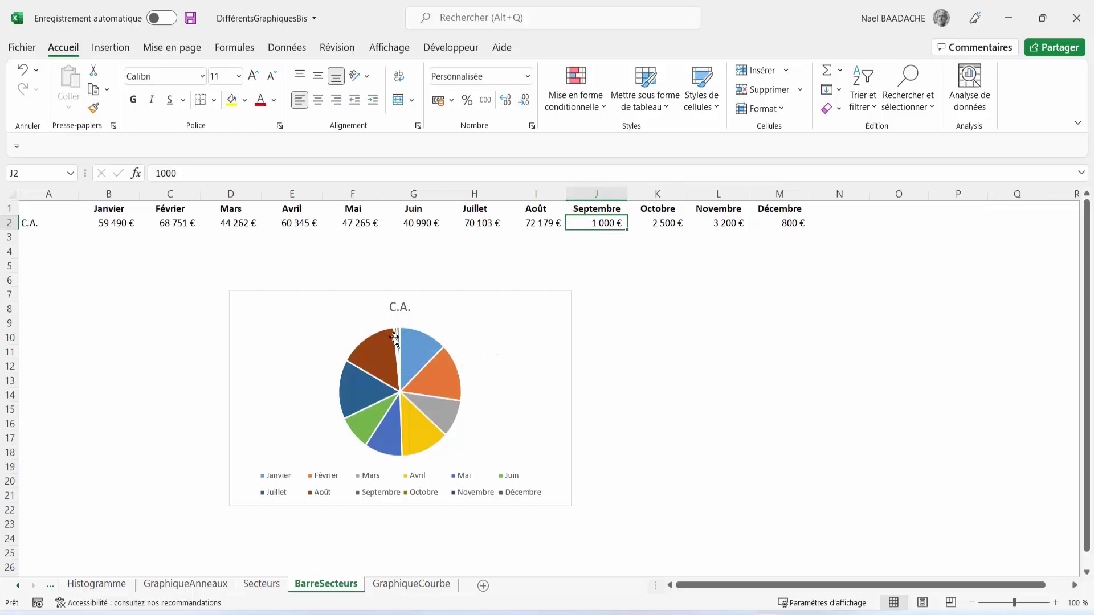
{"action": "left_click", "coordinate": [464, 289]}
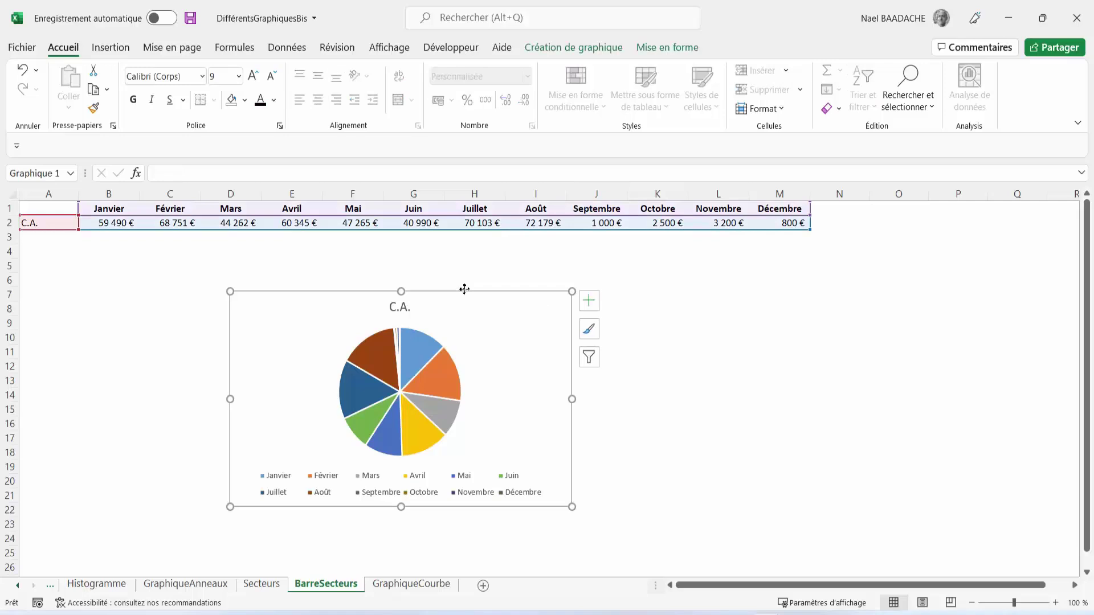
{"action": "key", "text": "Delete"}
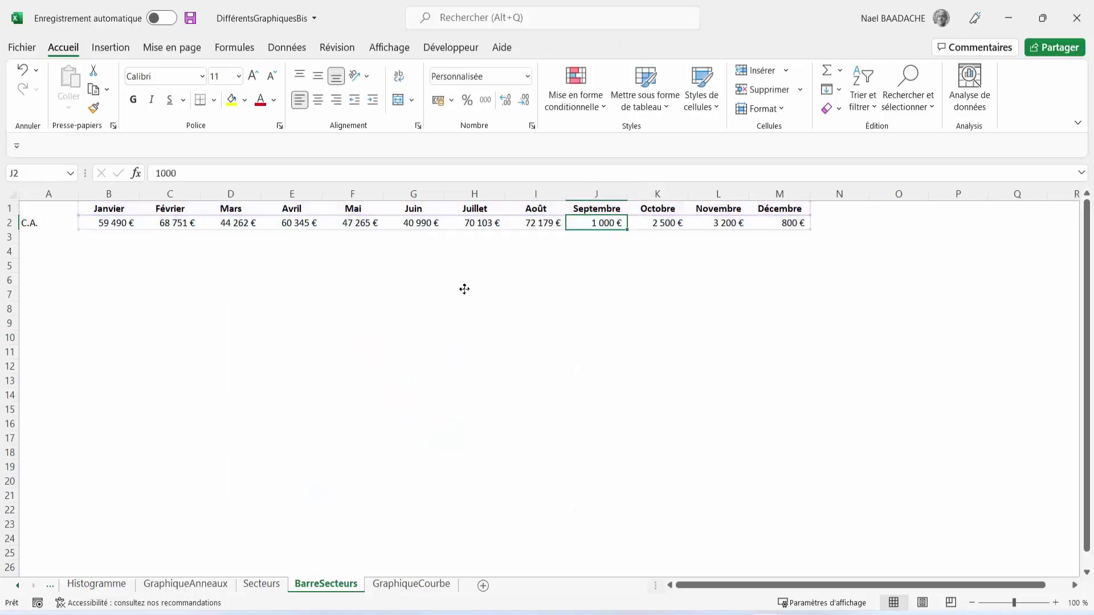
Insert a Barres de secteurs chart from A1:M2 and position it under the monthly data.
{"action": "left_click_drag", "start_coordinate": [35, 207], "coordinate": [754, 222]}
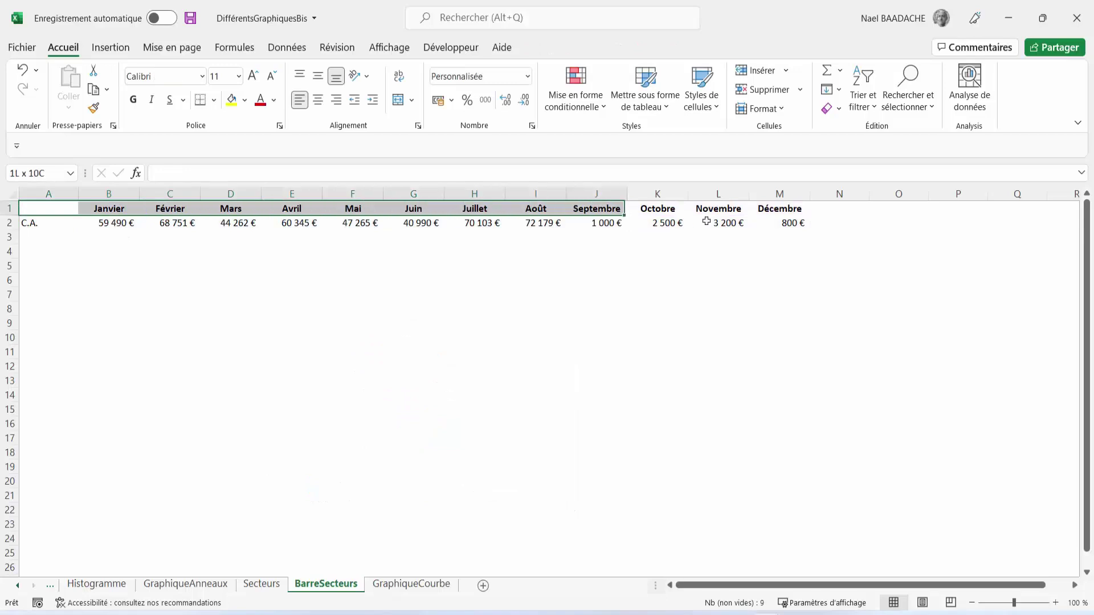
{"action": "left_click", "coordinate": [109, 48]}
{"action": "left_click", "coordinate": [377, 114]}
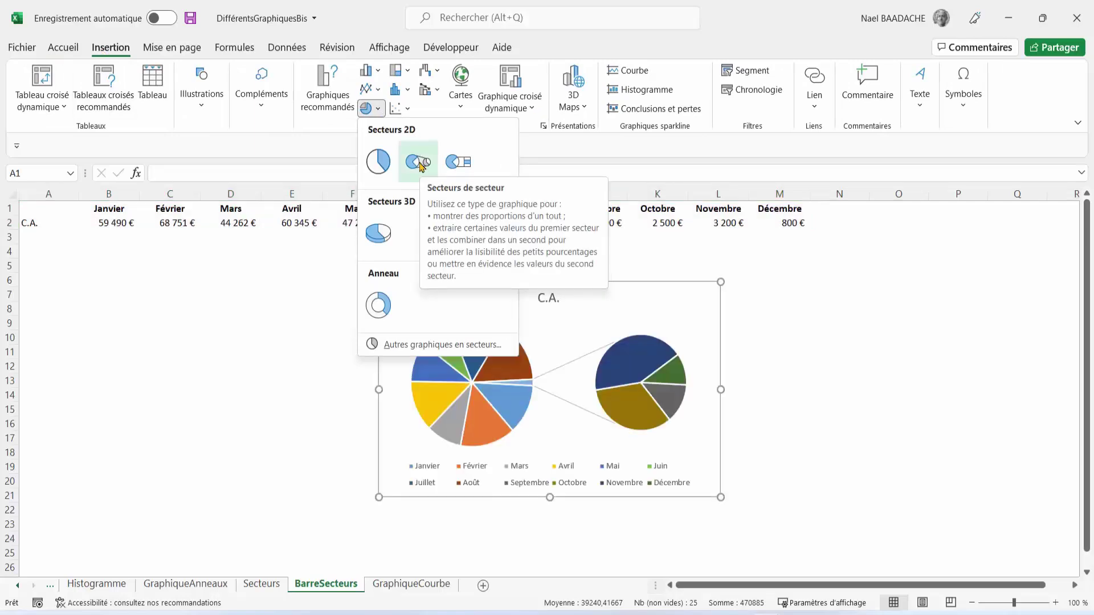
{"action": "left_click", "coordinate": [458, 162]}
{"action": "left_click_drag", "start_coordinate": [451, 273], "coordinate": [444, 273]}
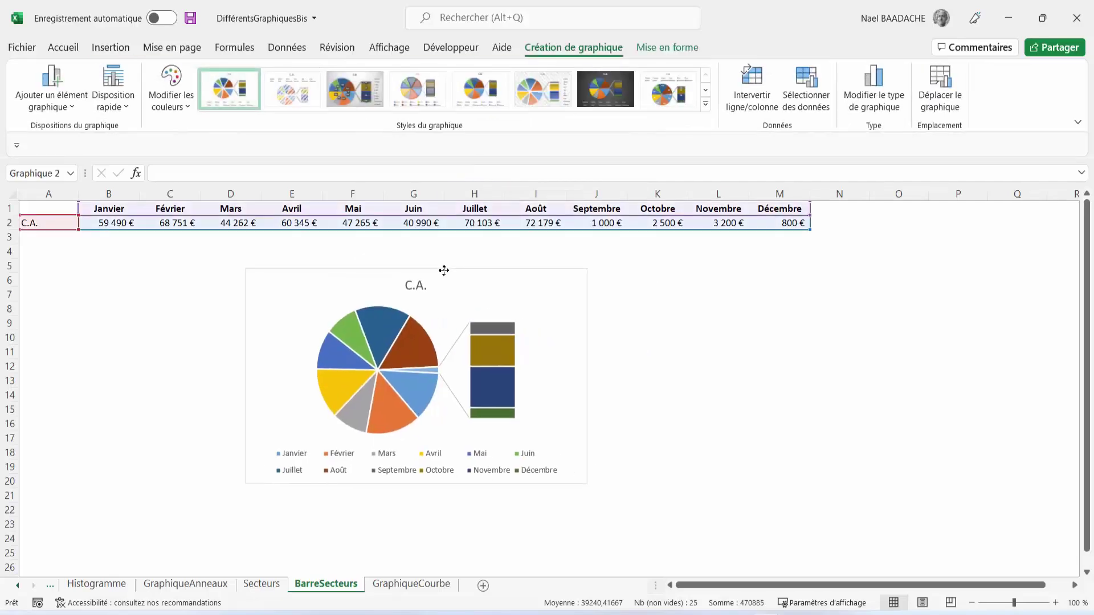
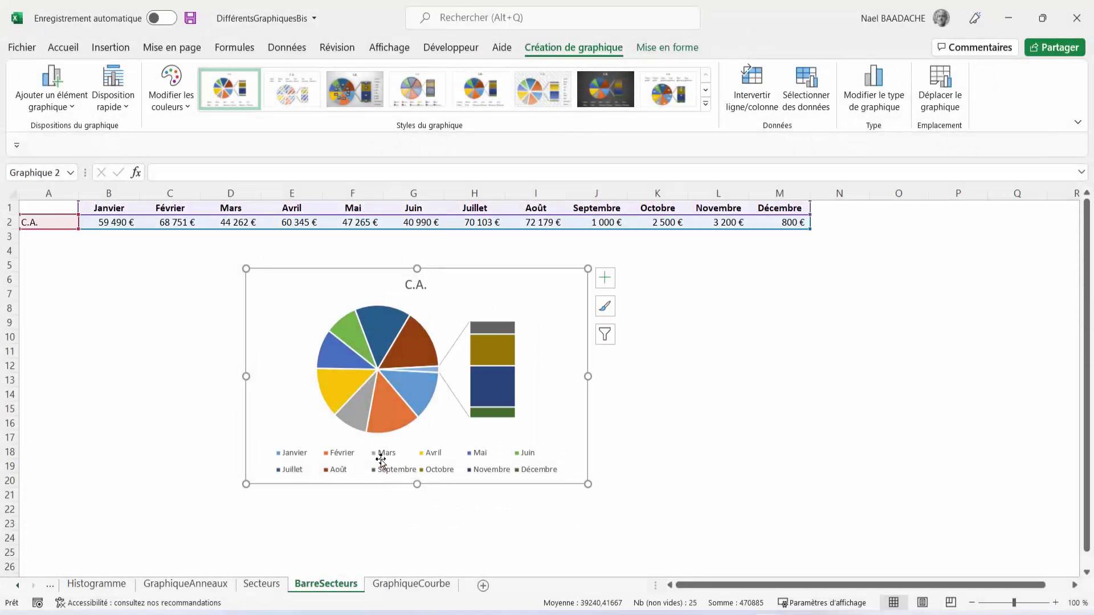
Move the C.A. pie-of-bar chart legend to the right side of the chart.
{"action": "double_click", "coordinate": [383, 464]}
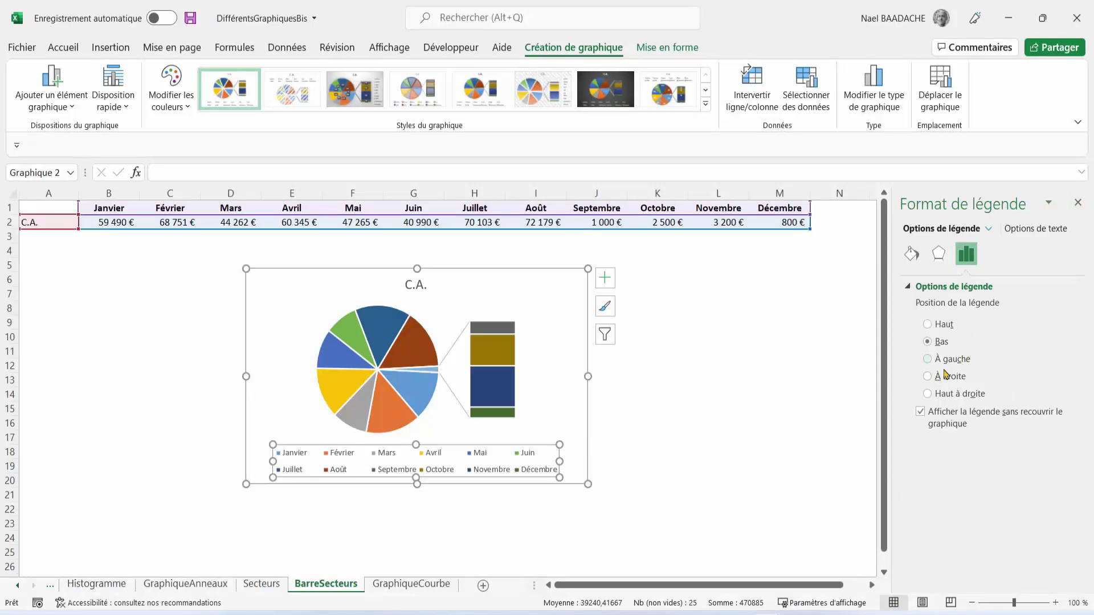
{"action": "left_click", "coordinate": [928, 377]}
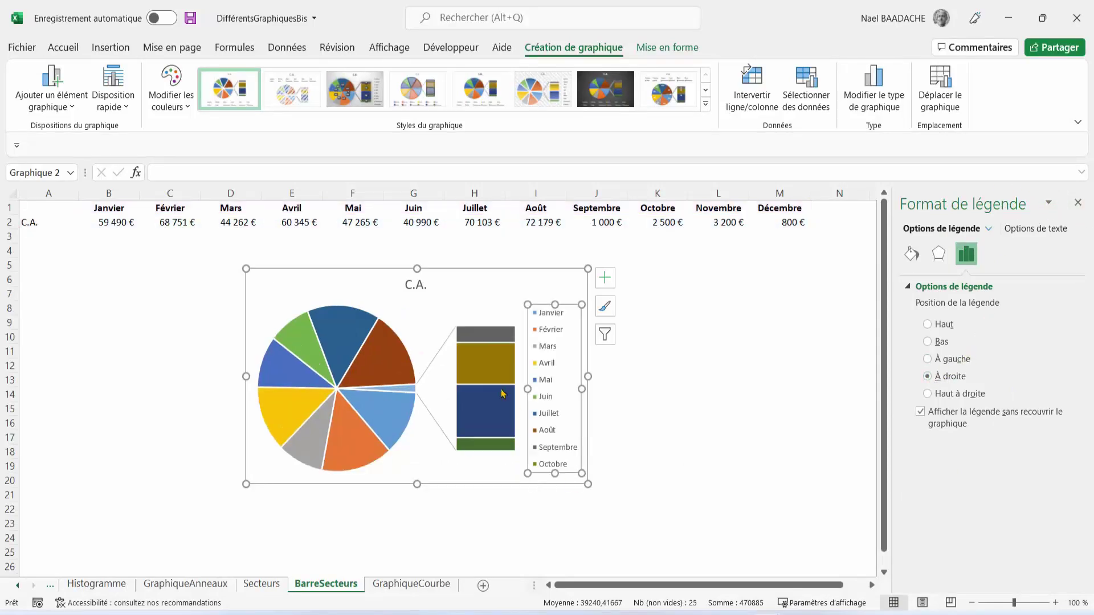
{"action": "left_click", "coordinate": [493, 276]}
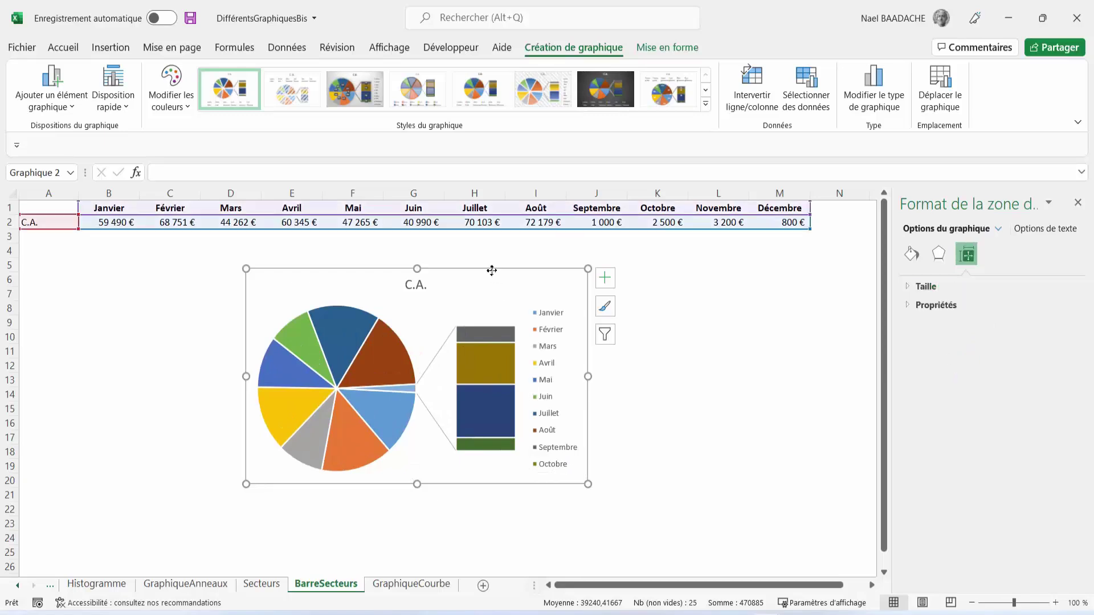
Turn on data labels for the pie-of-bar chart and drag its corner to enlarge it.
{"action": "left_click", "coordinate": [606, 278]}
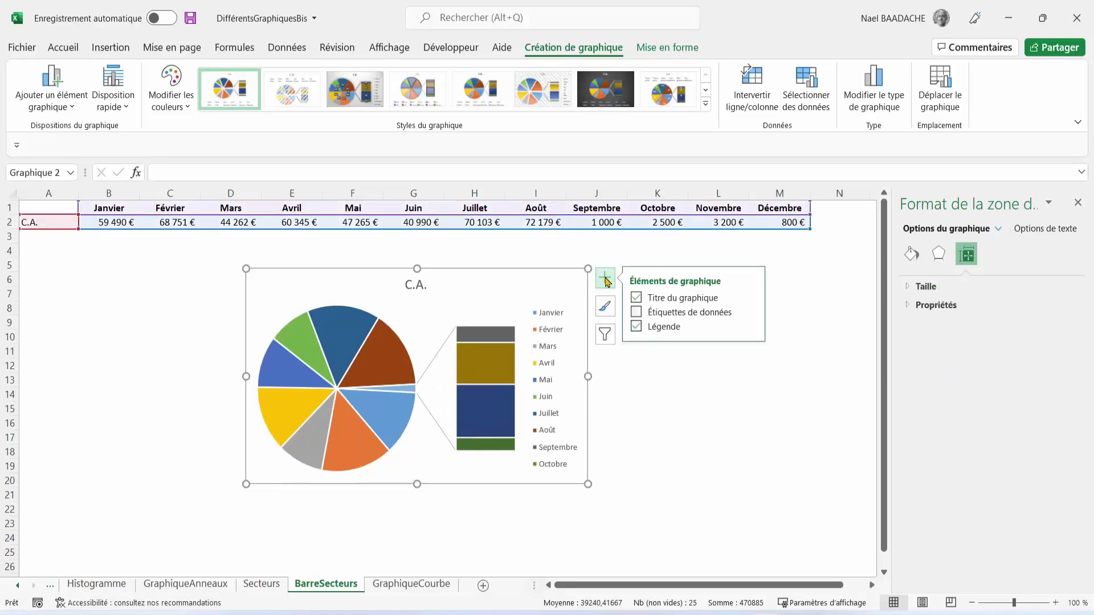
{"action": "left_click", "coordinate": [636, 313]}
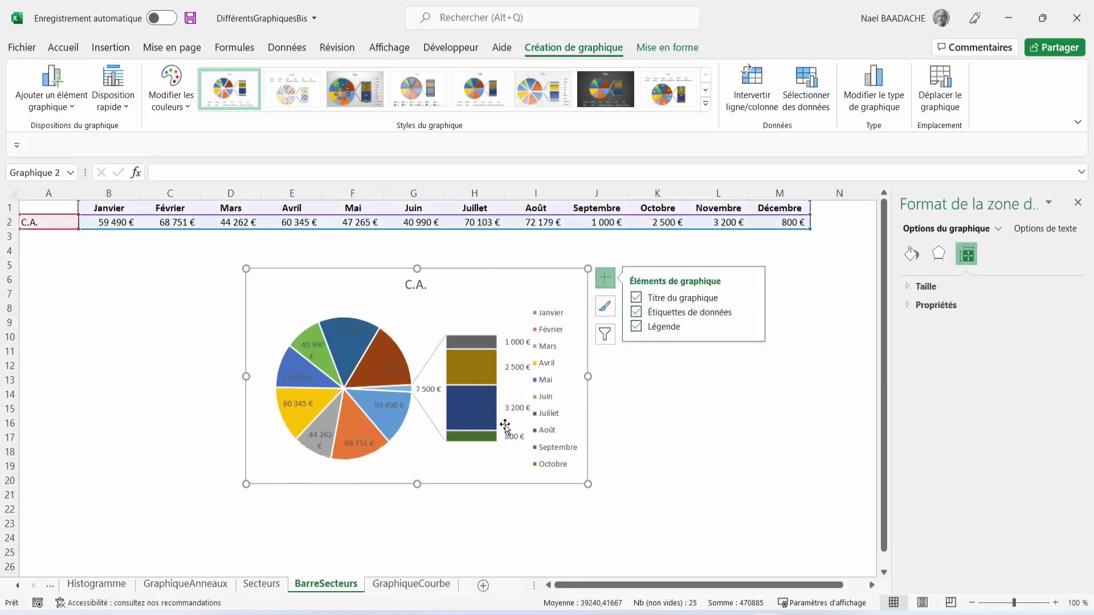
{"action": "left_click_drag", "start_coordinate": [587, 483], "coordinate": [695, 525]}
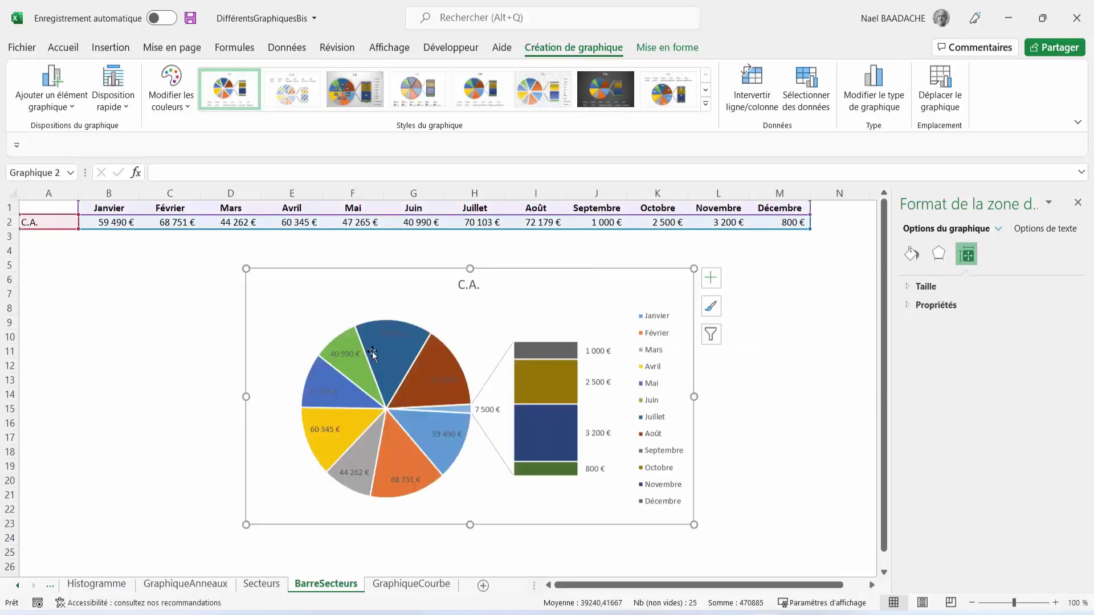
{"action": "left_click", "coordinate": [351, 355]}
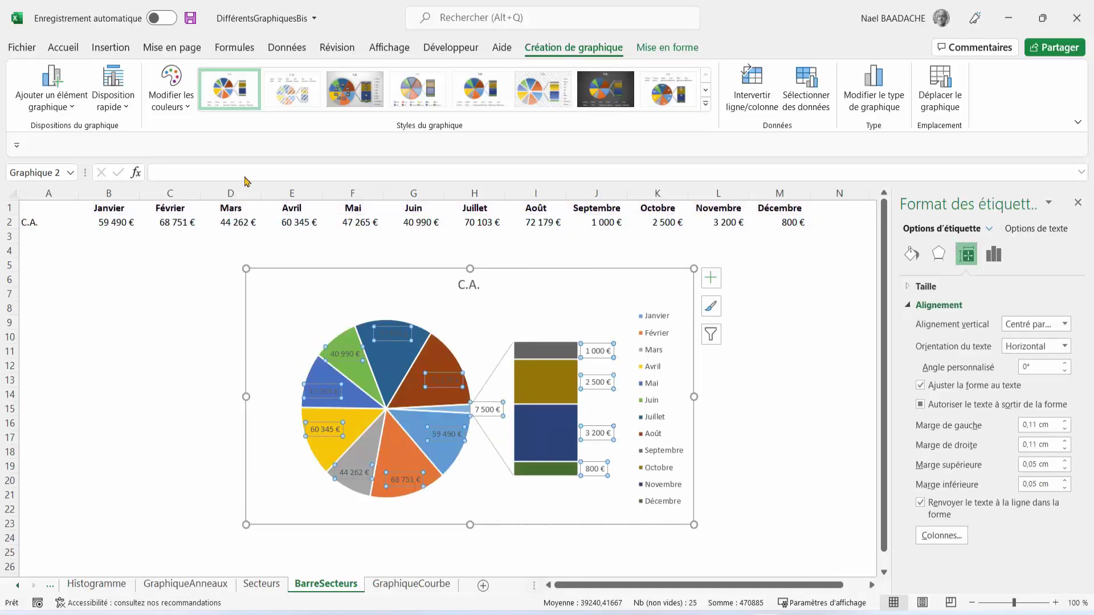
Format the data labels dark red, bold, at font size 10,5.
{"action": "left_click", "coordinate": [65, 48]}
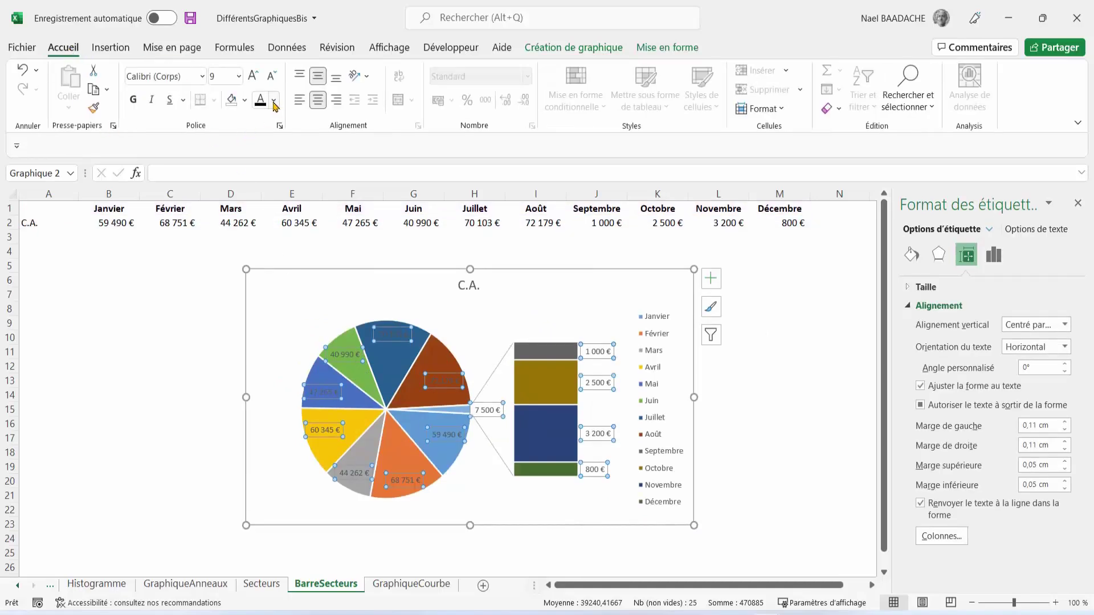
{"action": "left_click", "coordinate": [274, 101]}
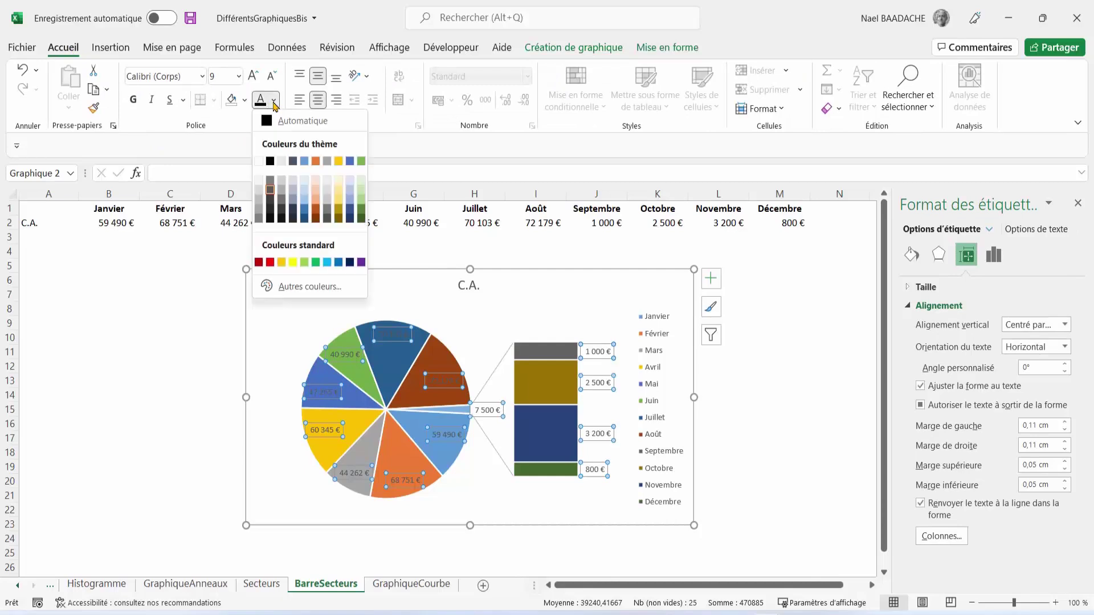
{"action": "left_click", "coordinate": [259, 261]}
{"action": "left_click", "coordinate": [387, 335]}
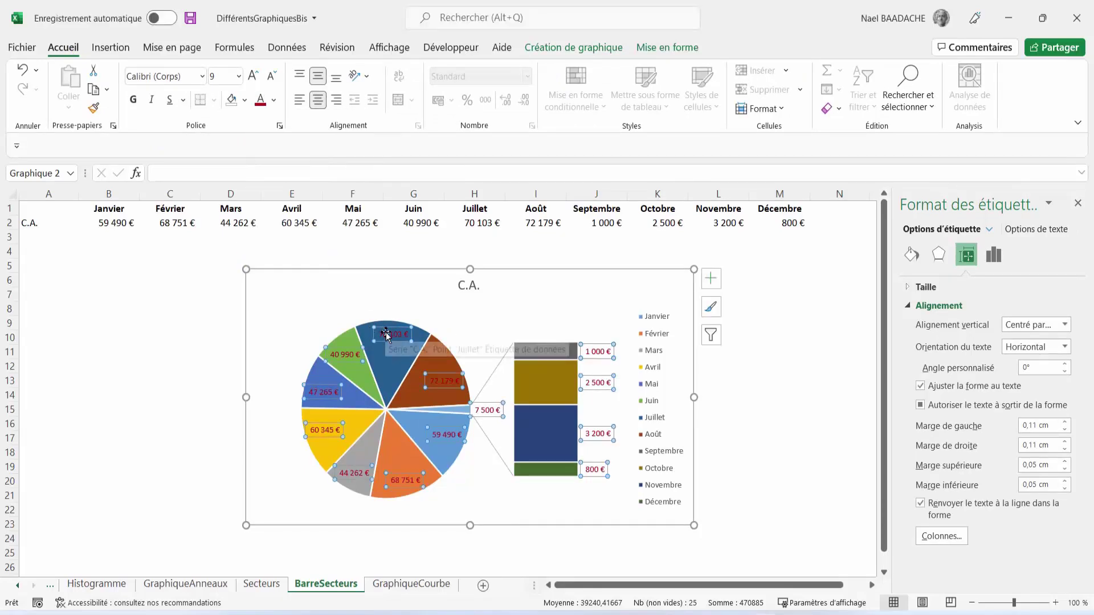
{"action": "left_click", "coordinate": [131, 101]}
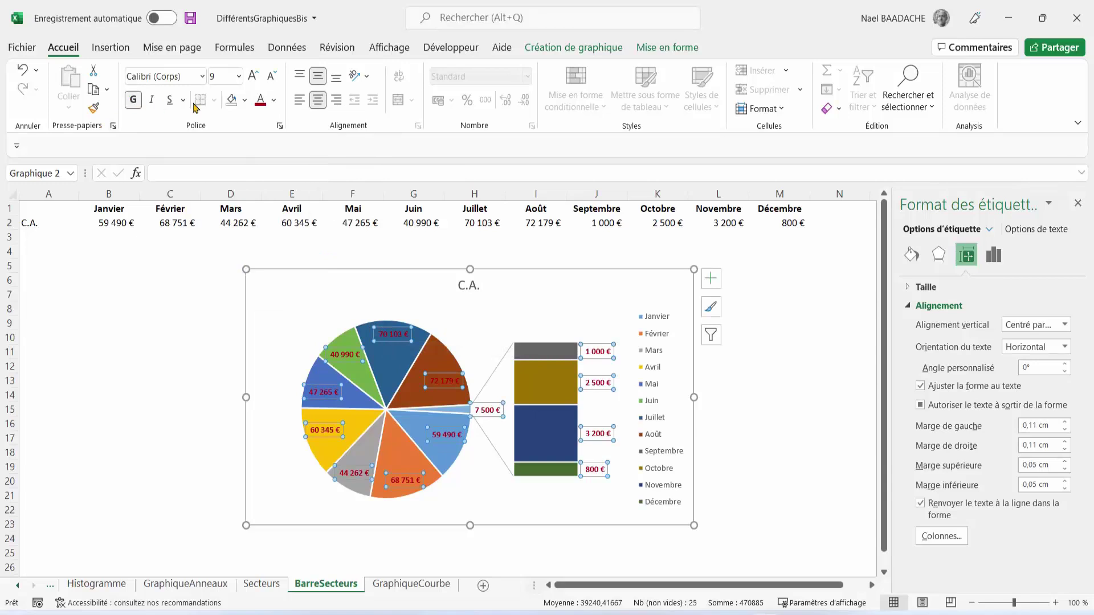
{"action": "left_click", "coordinate": [253, 80]}
{"action": "left_click", "coordinate": [253, 79]}
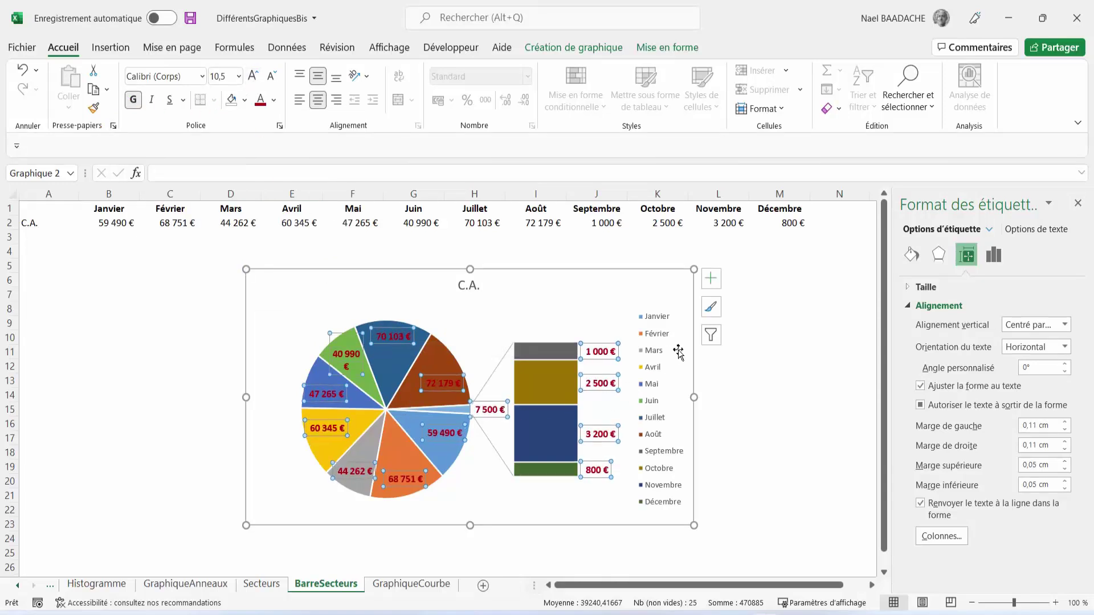
Add the series name C.A. to labels, with a Nouvelle ligne separator, then close the pane.
{"action": "left_click", "coordinate": [711, 280]}
{"action": "left_click", "coordinate": [858, 312]}
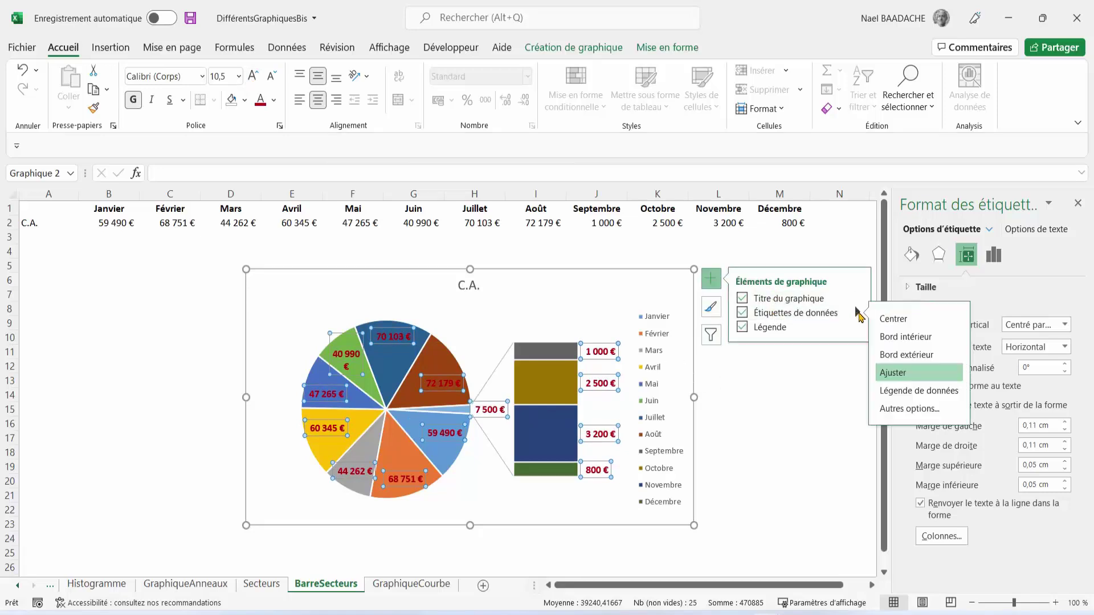
{"action": "left_click", "coordinate": [894, 410]}
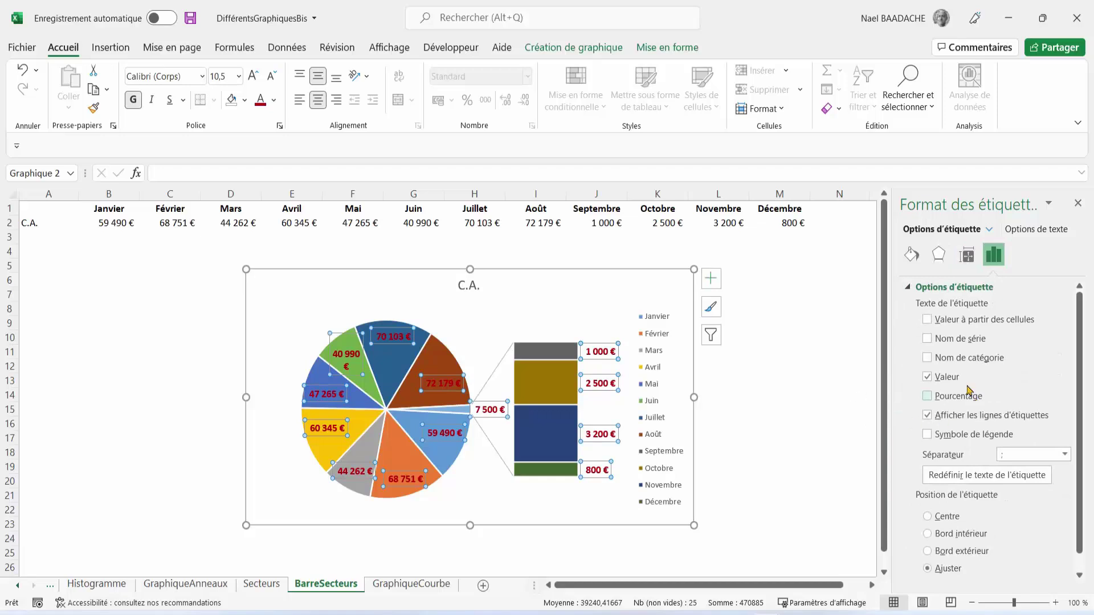
{"action": "left_click", "coordinate": [927, 338]}
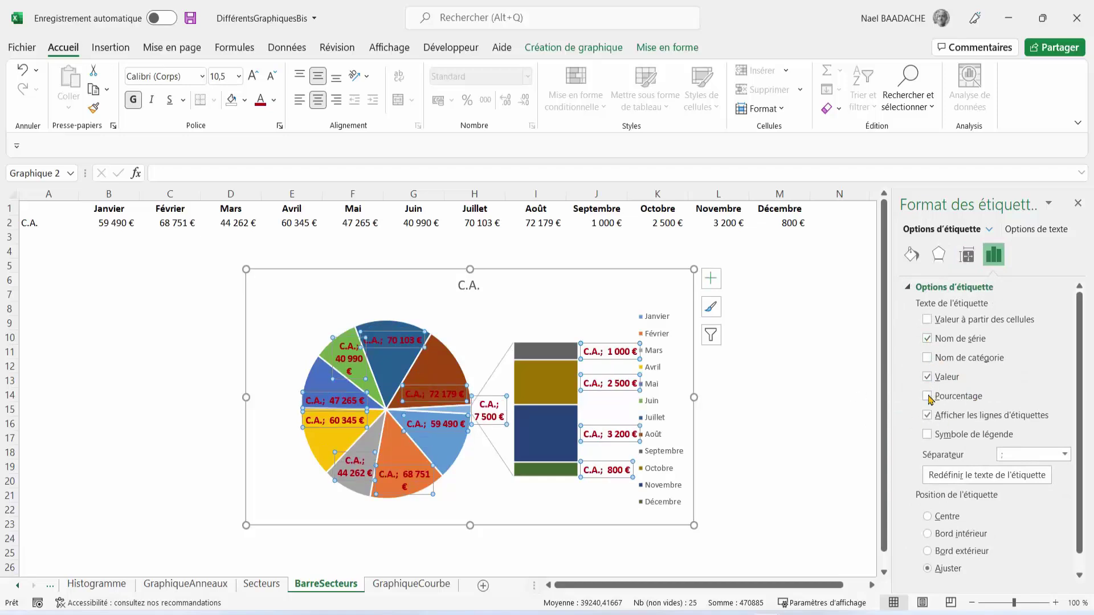
{"action": "left_click", "coordinate": [1063, 455]}
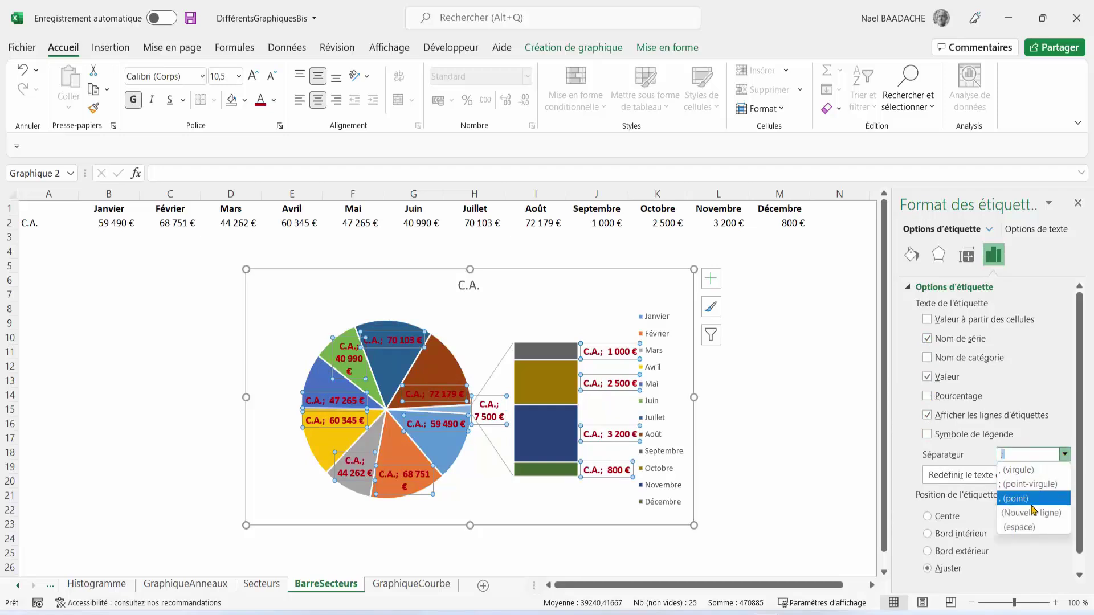
{"action": "left_click", "coordinate": [1033, 512]}
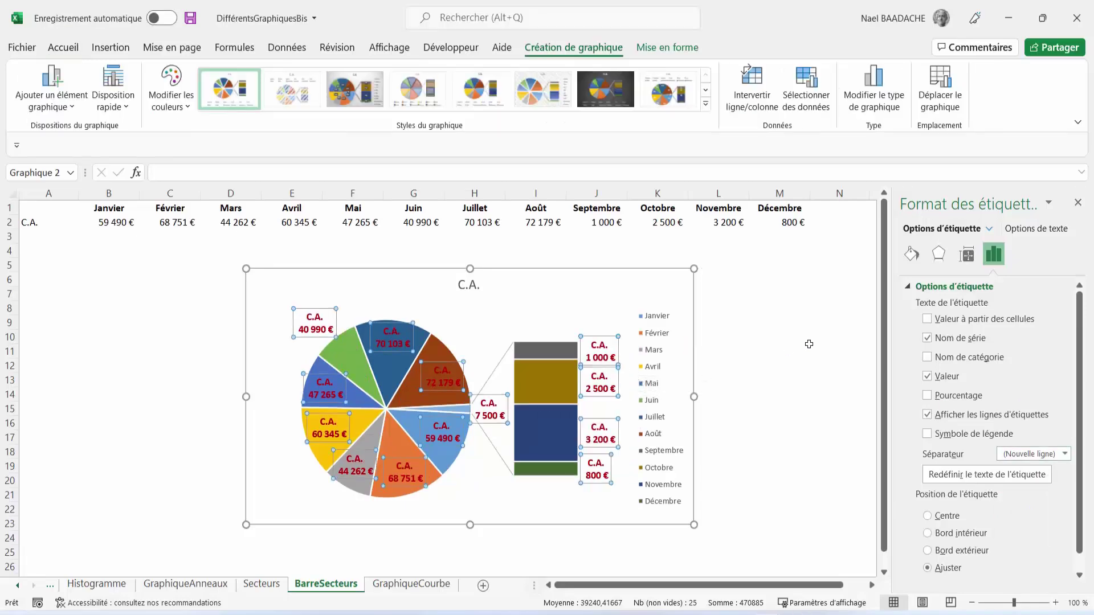
{"action": "left_click", "coordinate": [809, 344]}
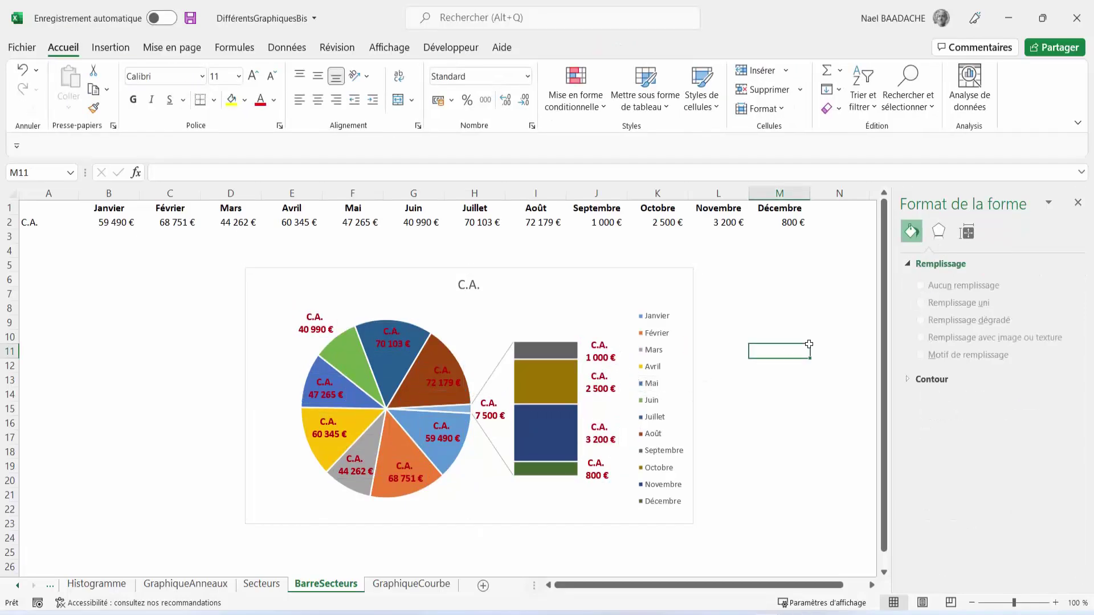
{"action": "left_click", "coordinate": [1077, 203]}
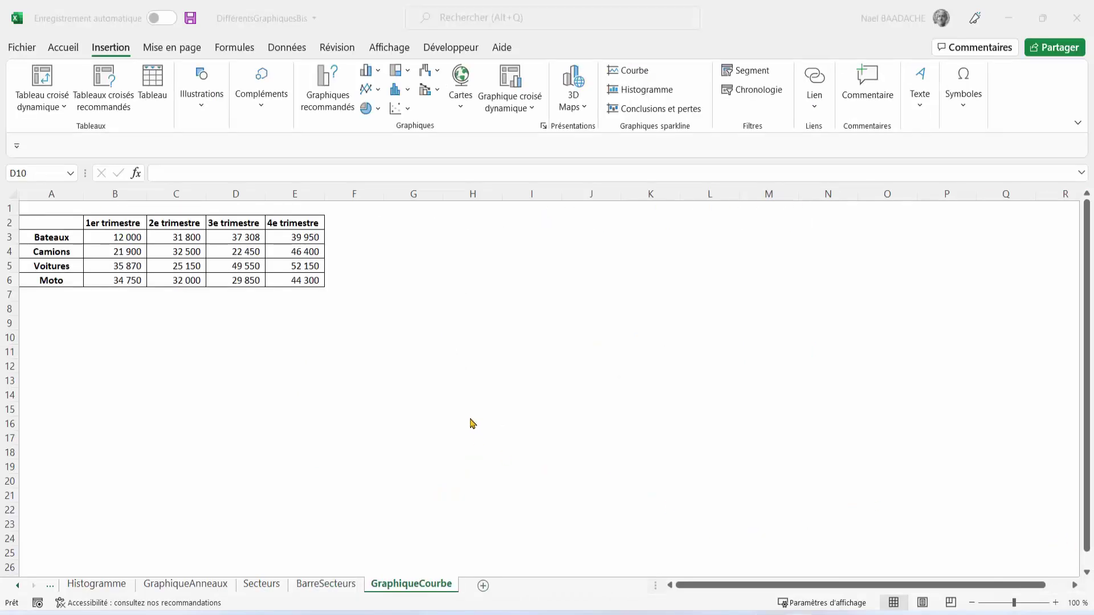
Insert a 2D line chart from the quarterly sales table A2:E6.
{"action": "left_click", "coordinate": [79, 363]}
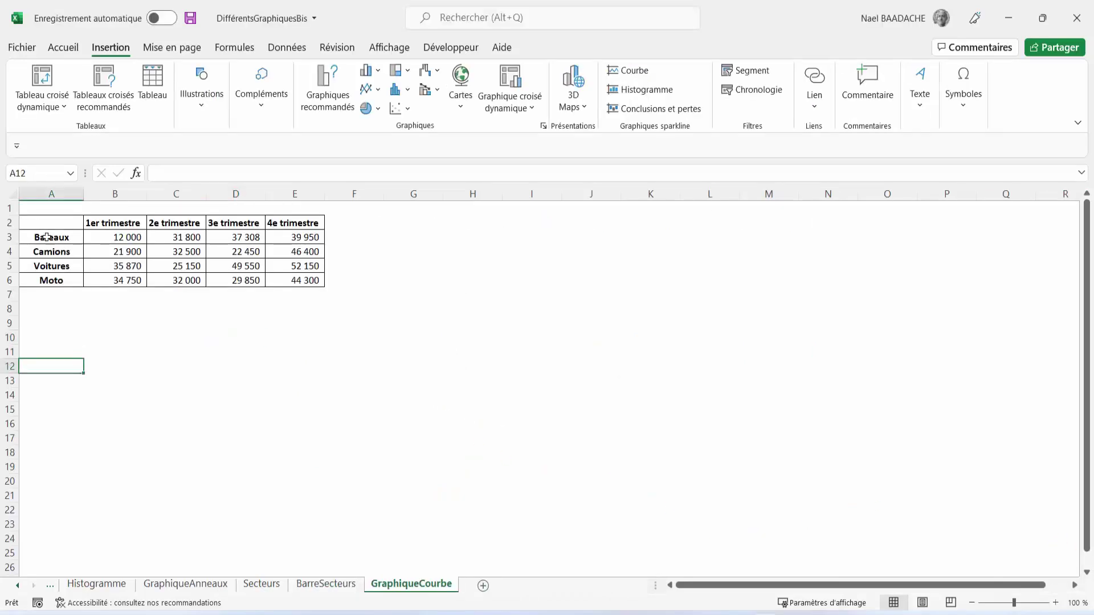
{"action": "left_click_drag", "start_coordinate": [42, 223], "coordinate": [51, 279]}
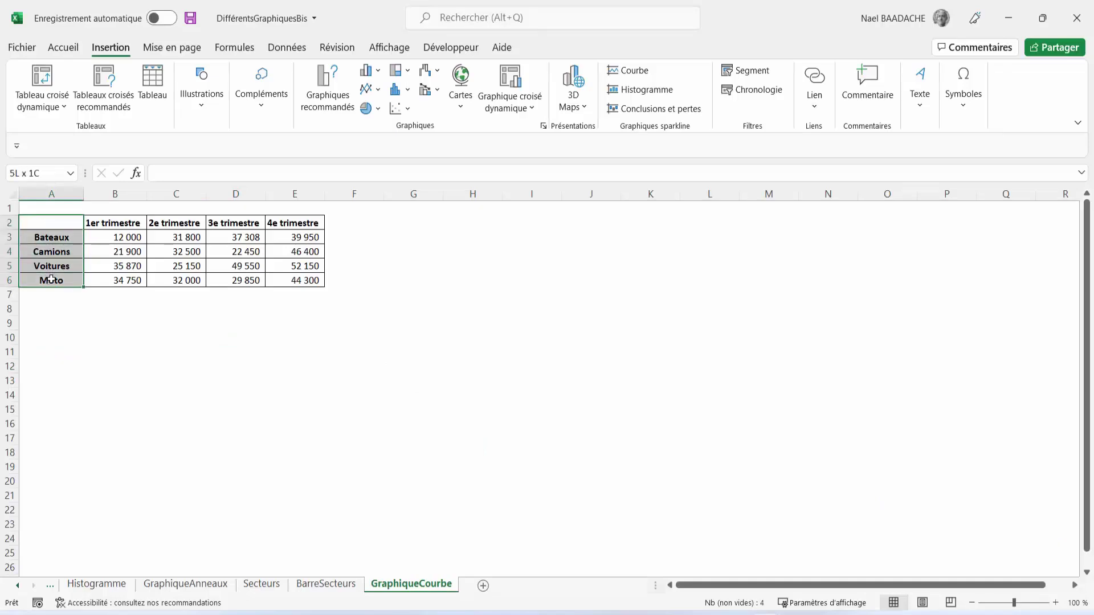
{"action": "left_click", "coordinate": [45, 226]}
{"action": "left_click_drag", "start_coordinate": [52, 223], "coordinate": [291, 280]}
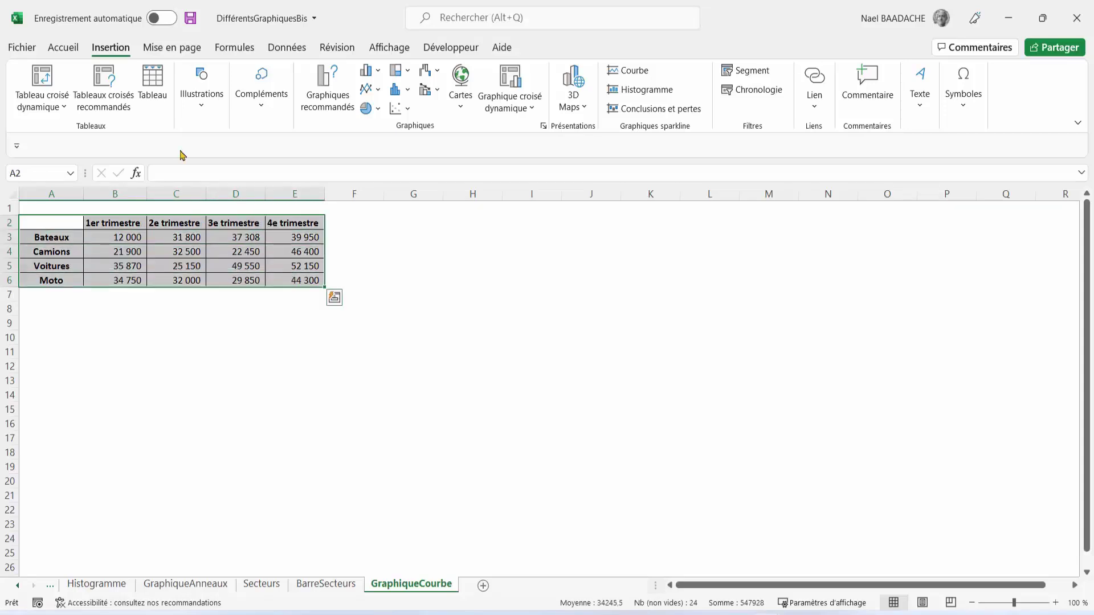
{"action": "left_click", "coordinate": [379, 109]}
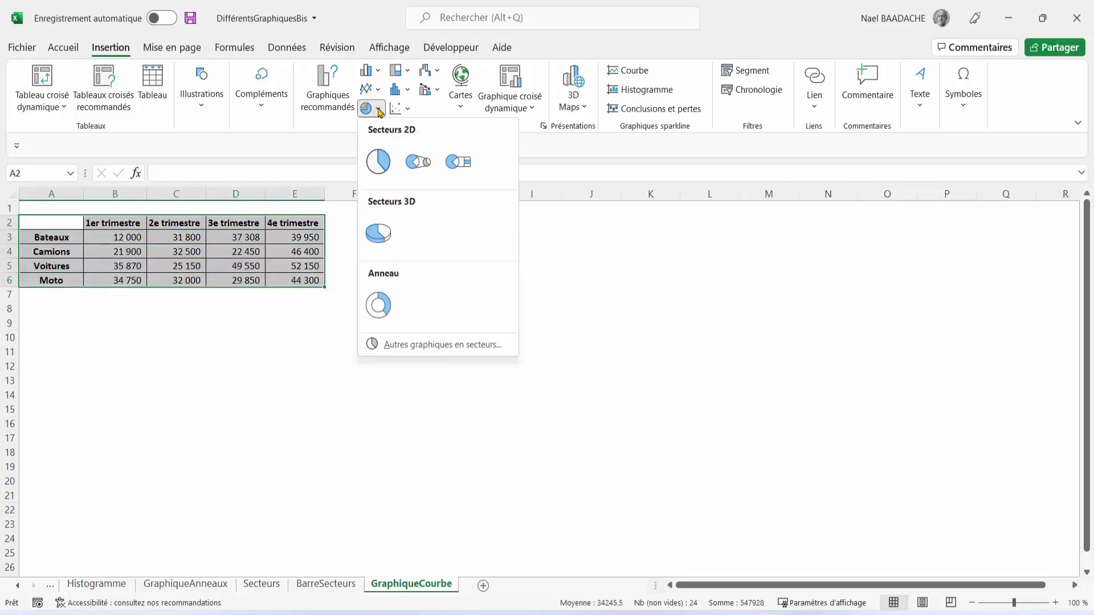
{"action": "left_click", "coordinate": [374, 91]}
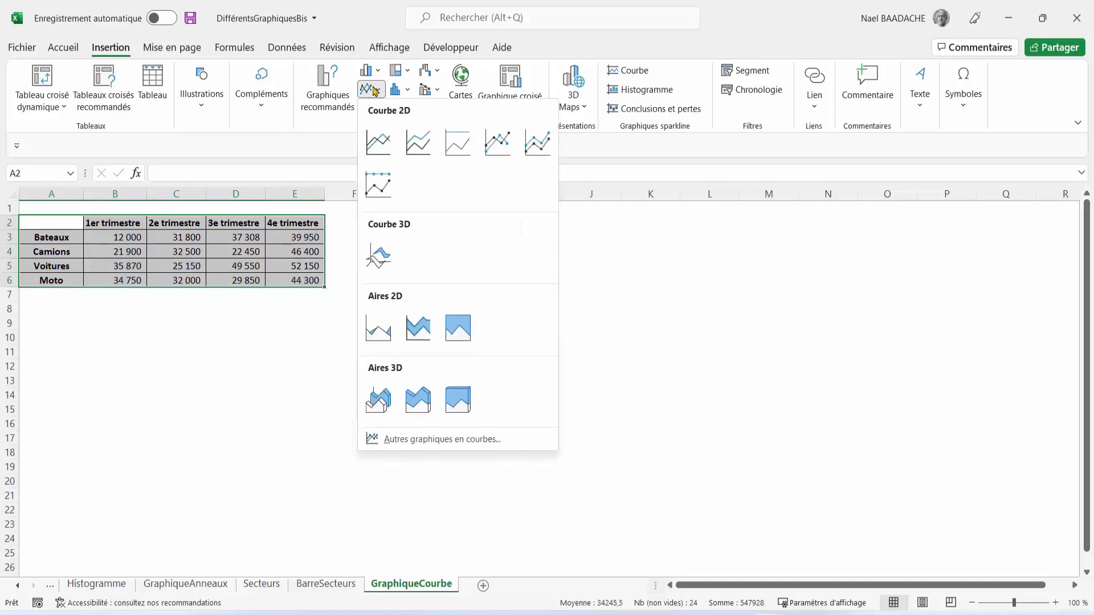
{"action": "left_click", "coordinate": [378, 141]}
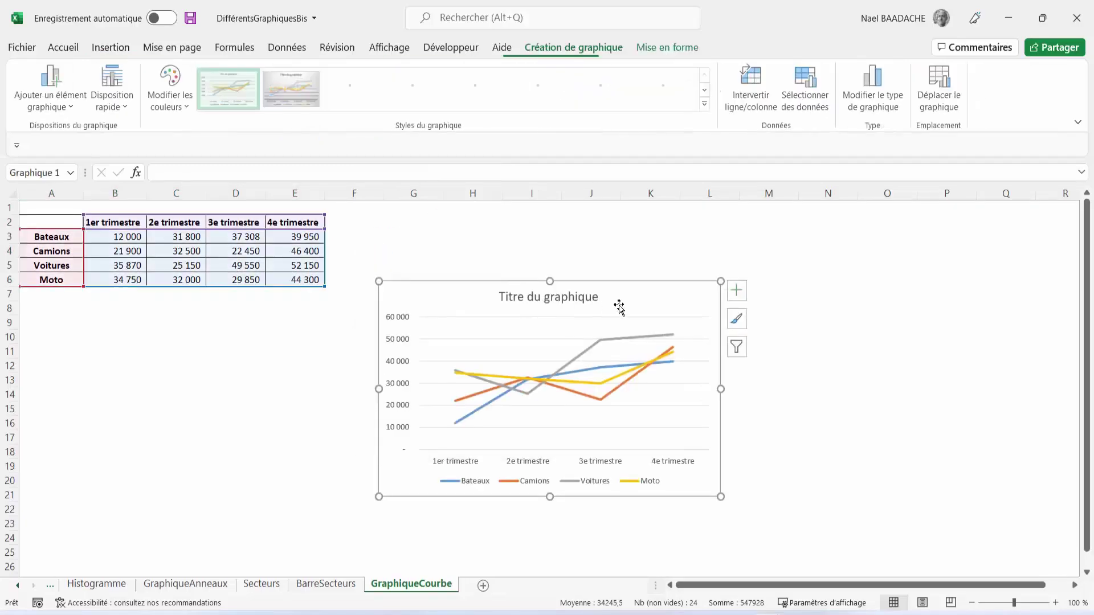
Replace the chart title with 'Evolution des ventes trimestrielles'.
{"action": "double_click", "coordinate": [551, 300]}
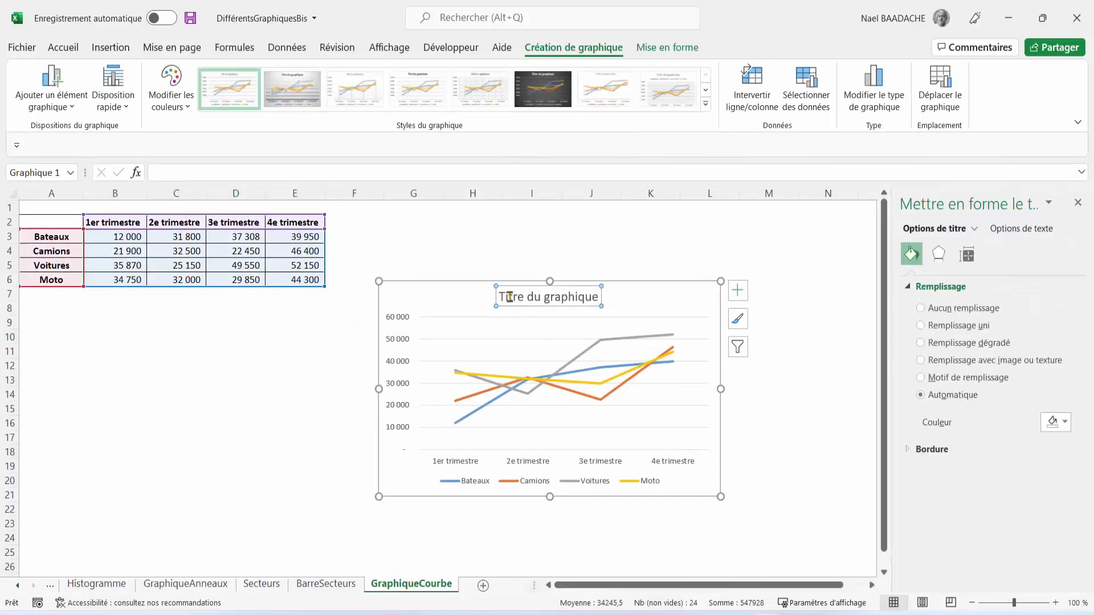
{"action": "left_click_drag", "start_coordinate": [501, 296], "coordinate": [602, 300]}
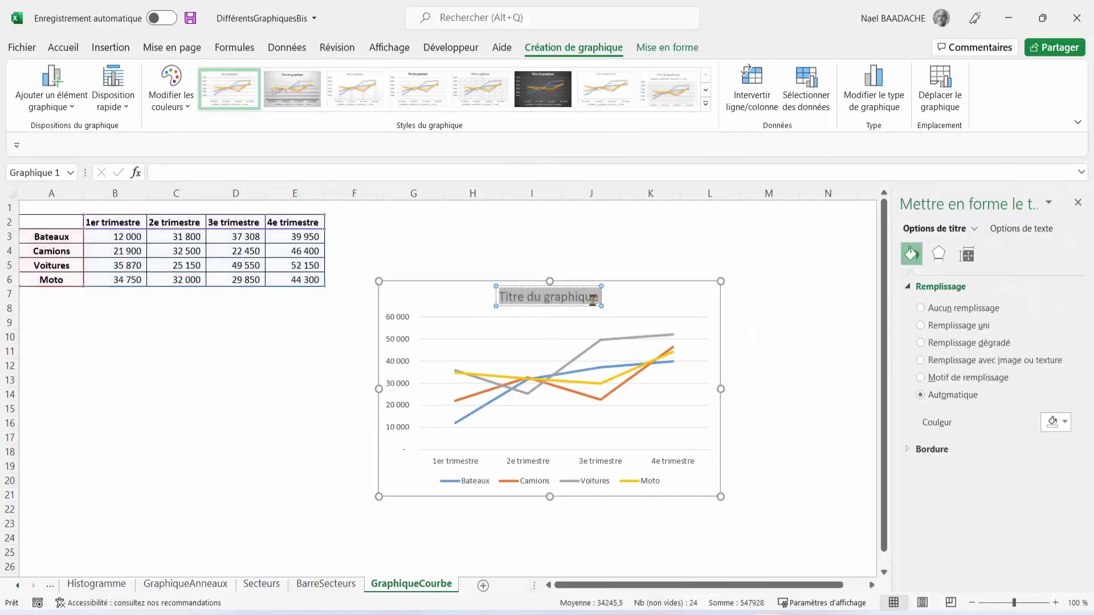
{"action": "type", "text": "e"}
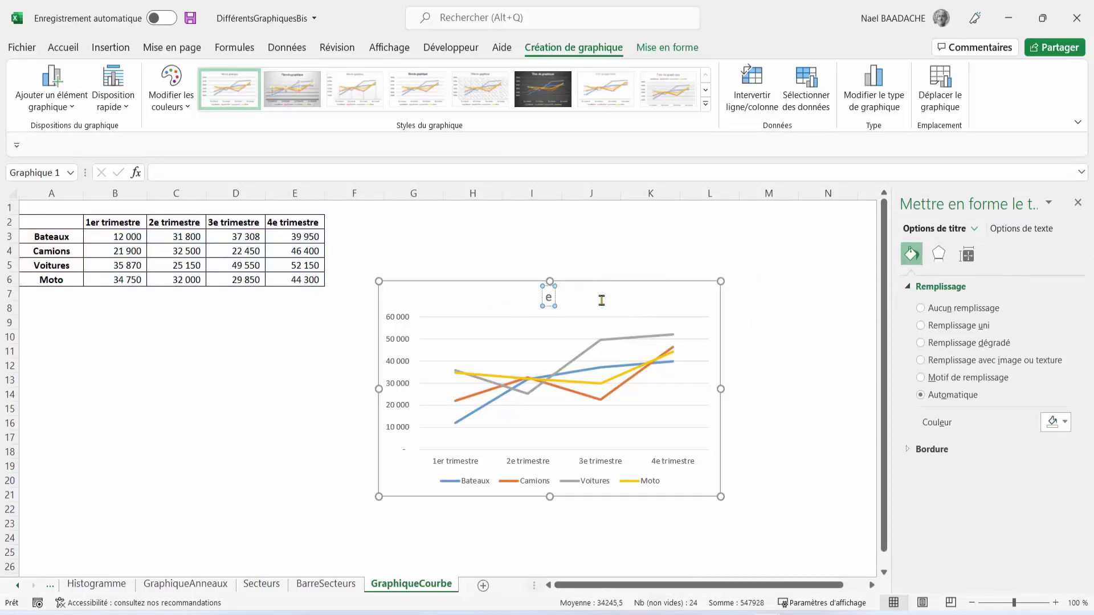
{"action": "key", "text": "BackSpace"}
{"action": "type", "text": "E"}
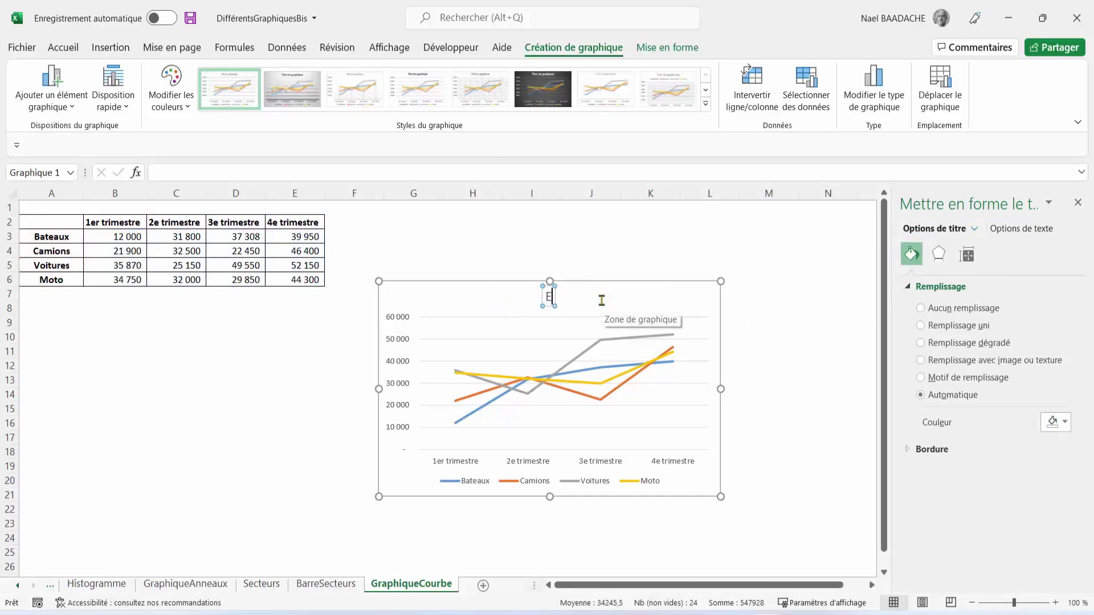
{"action": "type", "text": "volution"}
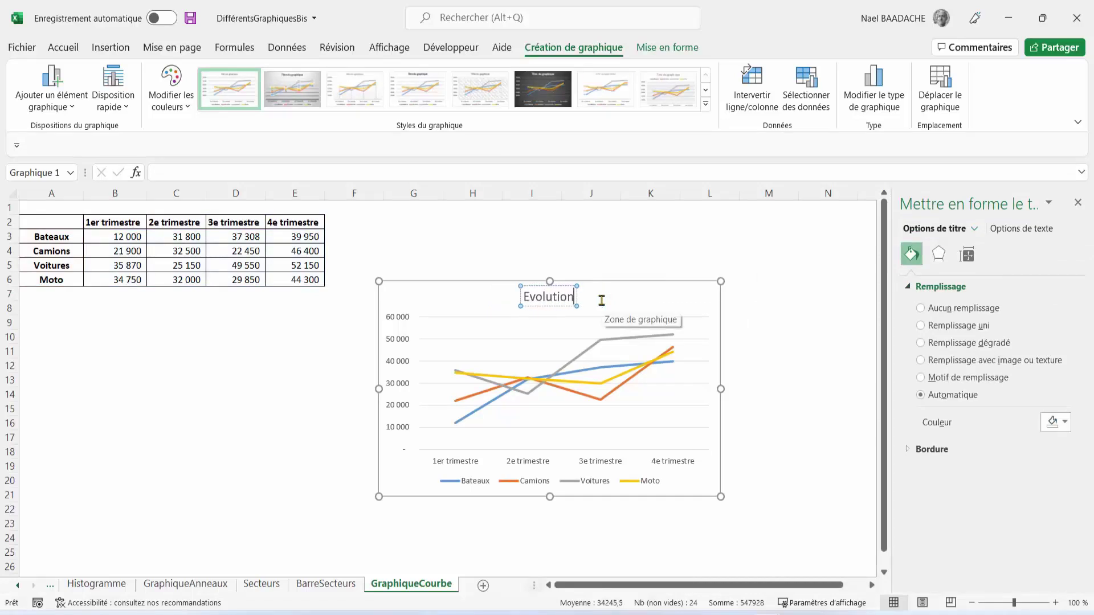
{"action": "type", "text": " des "}
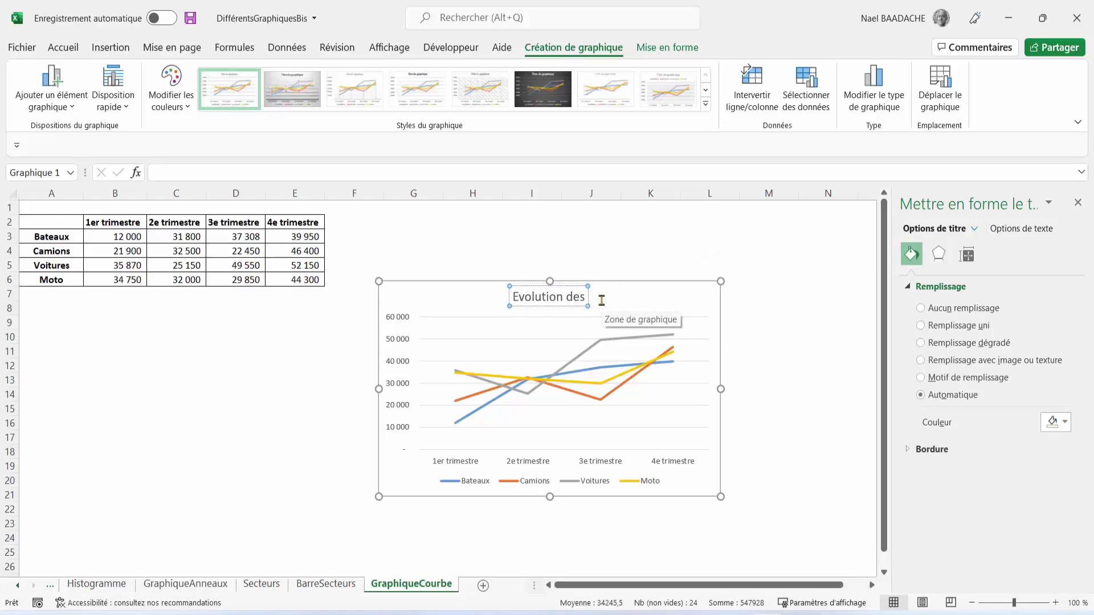
{"action": "type", "text": "ventes trimestri"}
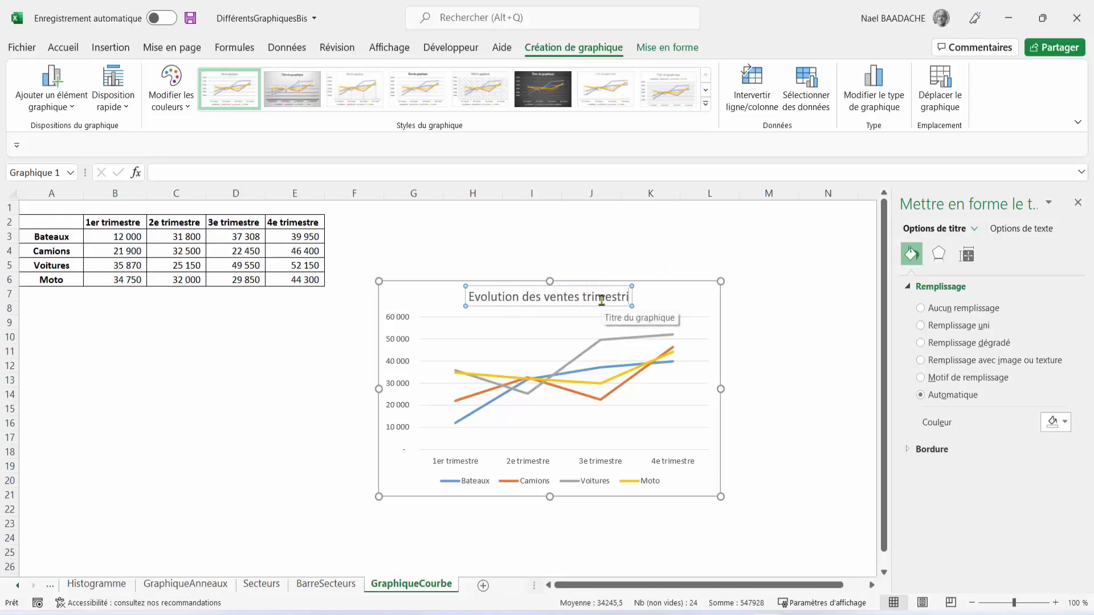
{"action": "type", "text": "elles"}
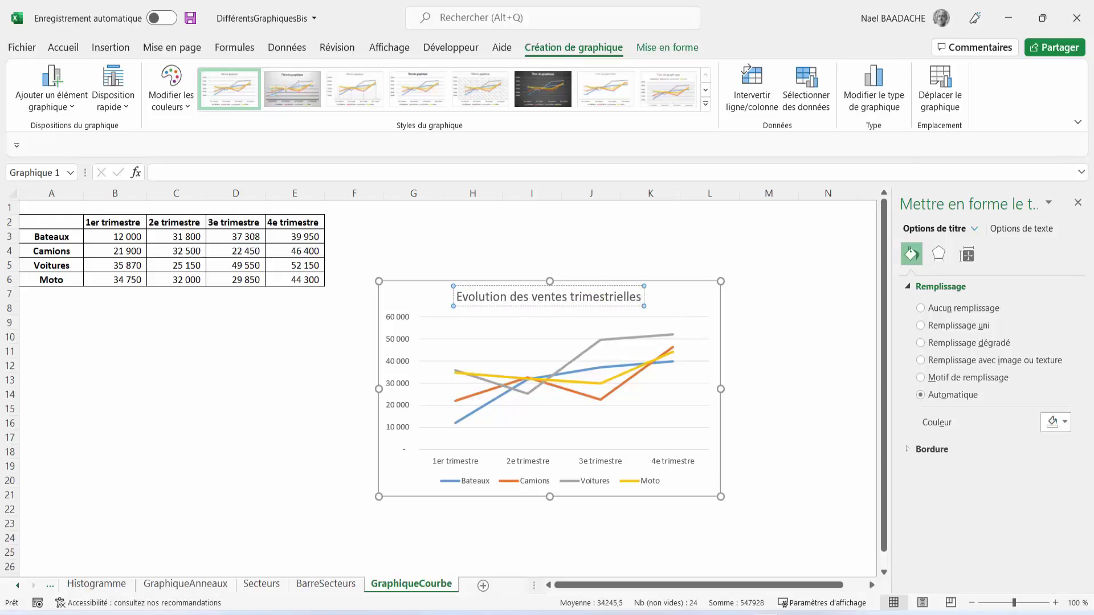
Position the line chart's legend À droite of the plot.
{"action": "left_click", "coordinate": [572, 485]}
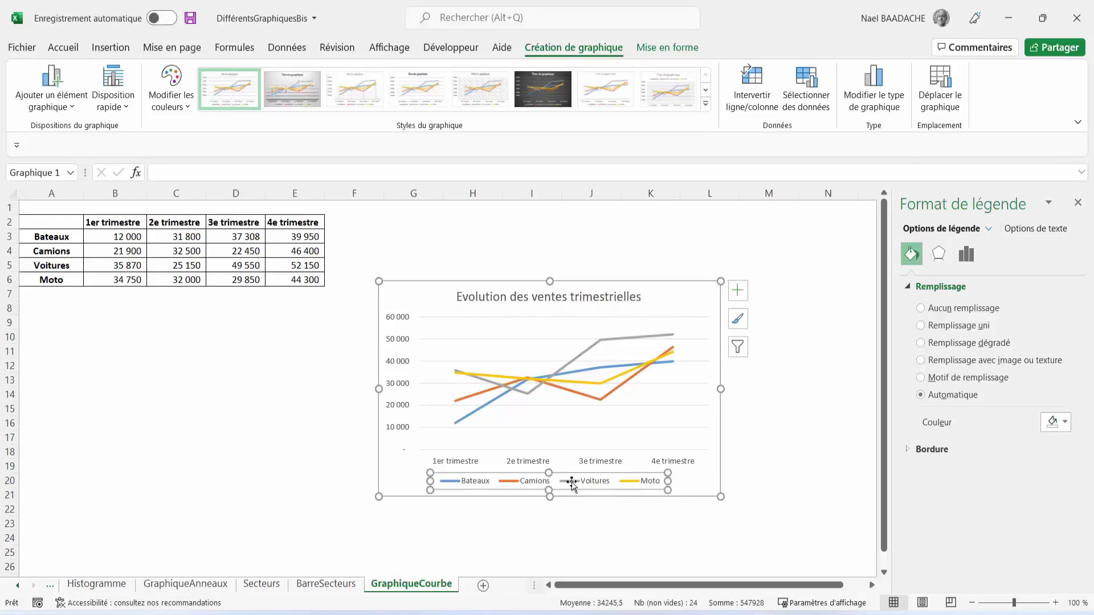
{"action": "left_click", "coordinate": [571, 483]}
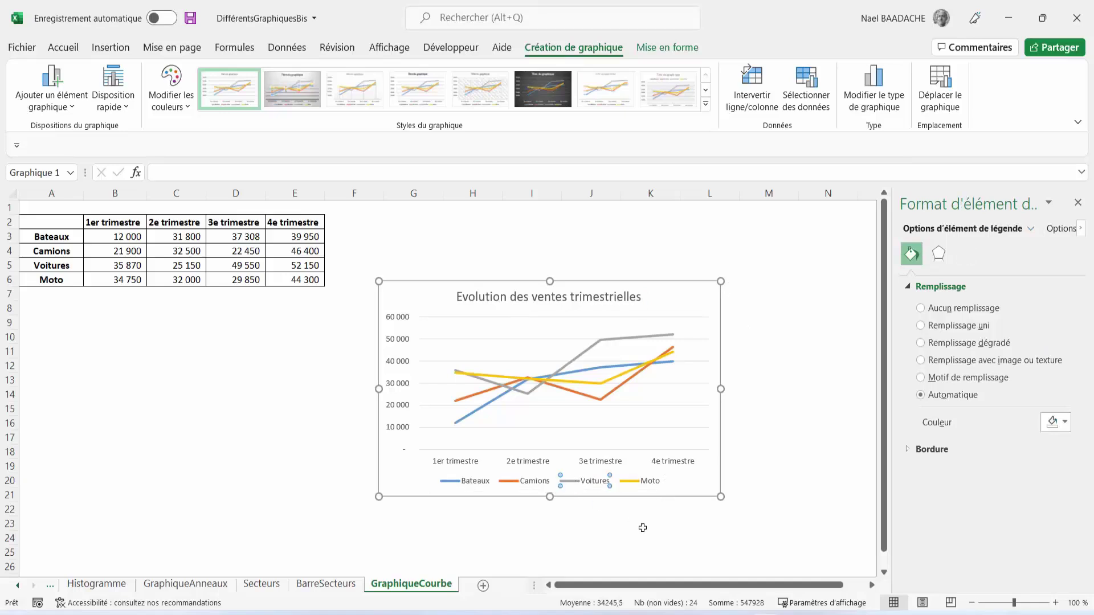
{"action": "key", "text": "Escape"}
{"action": "left_click", "coordinate": [597, 484]}
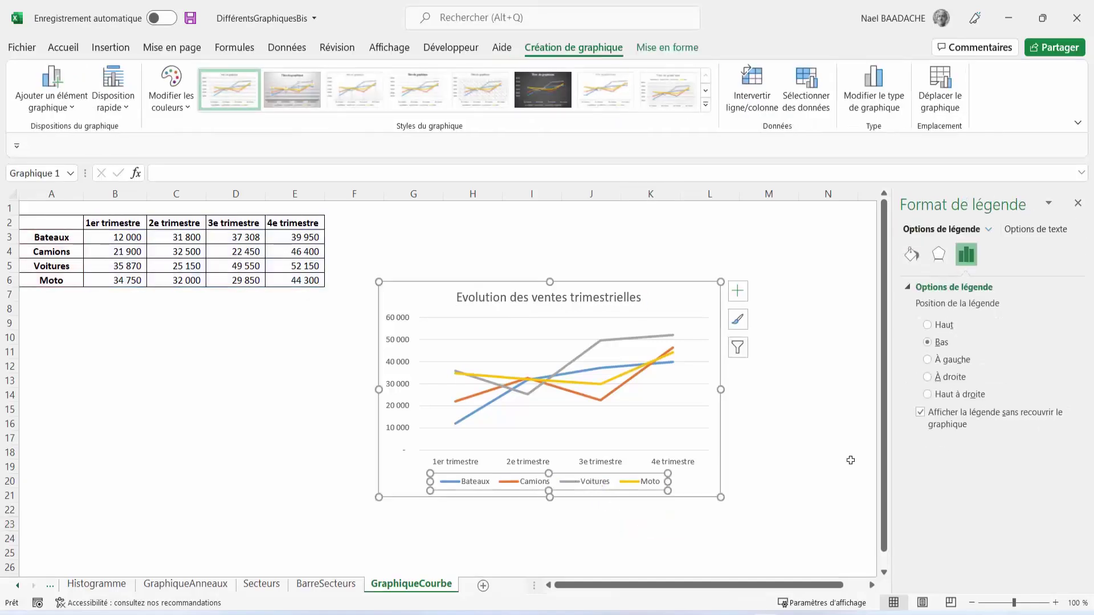
{"action": "left_click", "coordinate": [928, 378]}
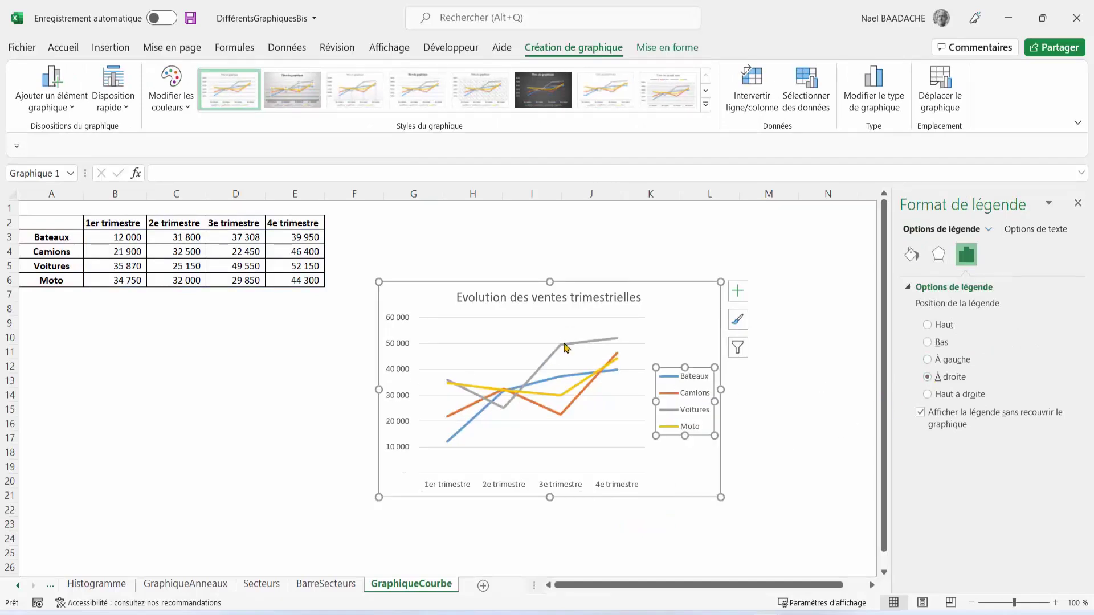
Apply Lissage smoothing to the Voitures, Bateaux, Moto and Camions lines.
{"action": "left_click", "coordinate": [566, 346]}
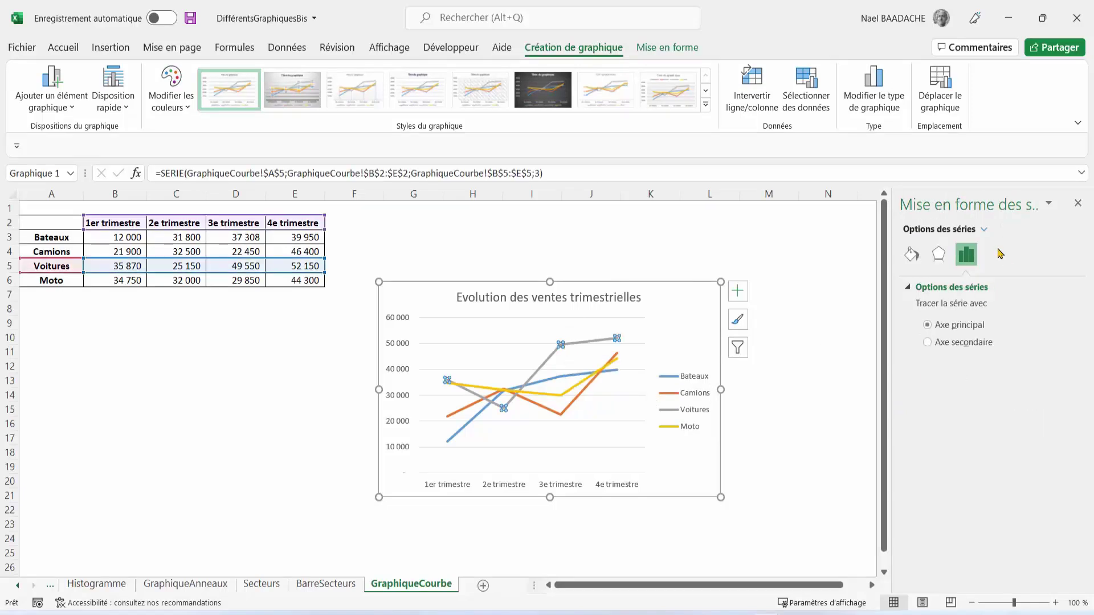
{"action": "left_click", "coordinate": [911, 255]}
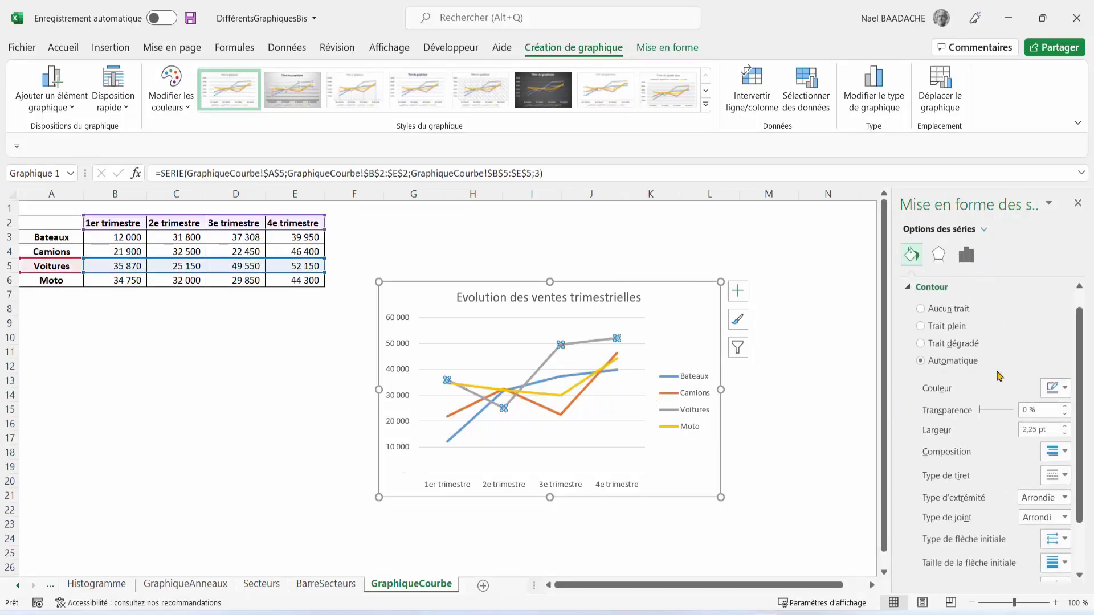
{"action": "scroll", "coordinate": [975, 434], "scroll_direction": "down", "scroll_amount": 2}
{"action": "left_click", "coordinate": [927, 568]}
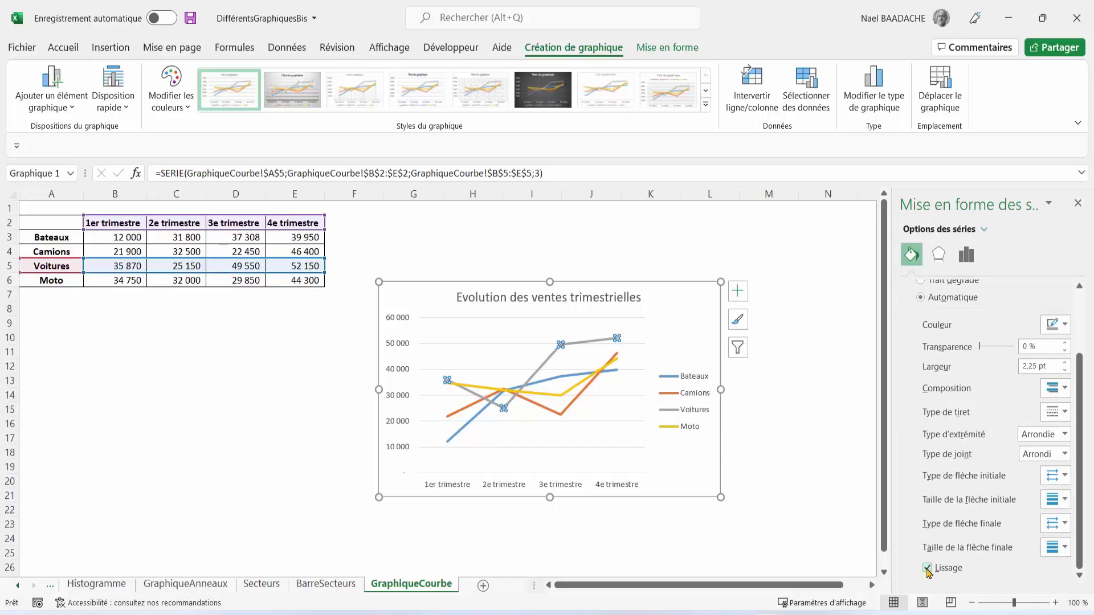
{"action": "left_click", "coordinate": [569, 378]}
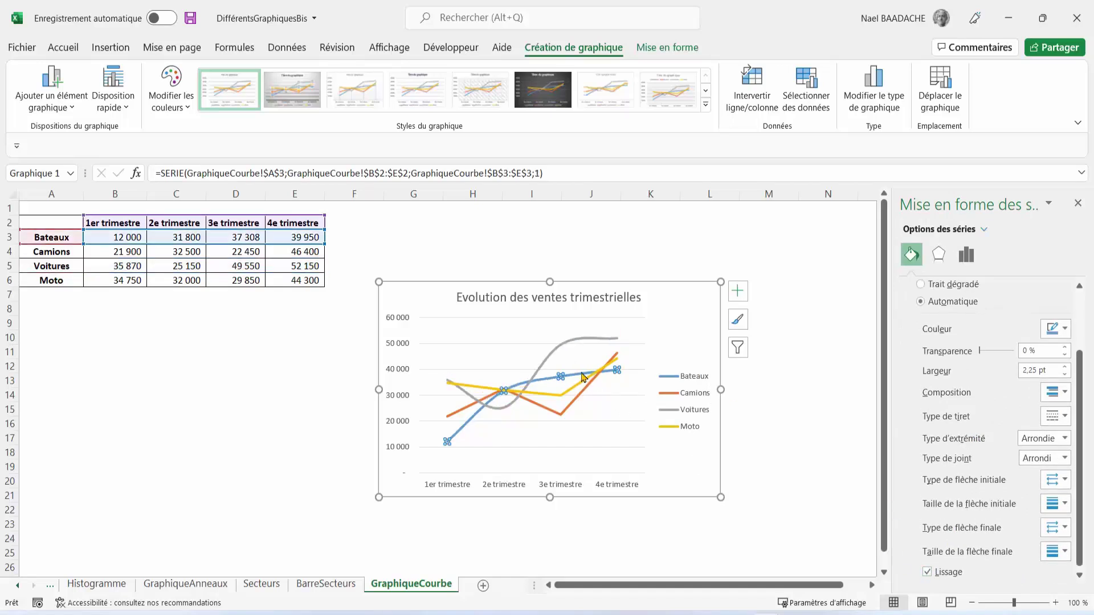
{"action": "left_click", "coordinate": [577, 391]}
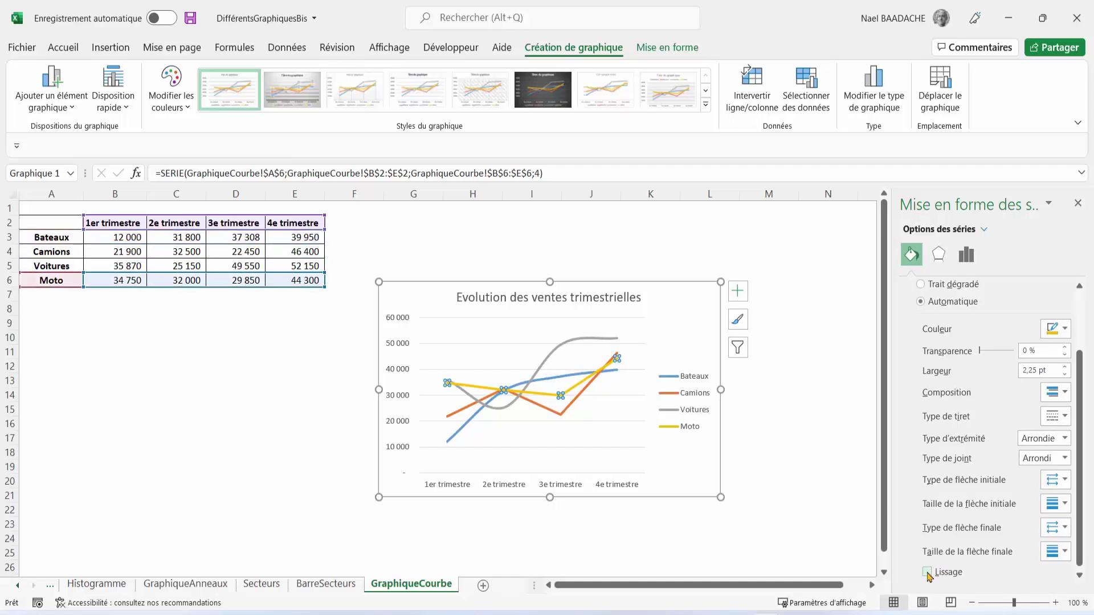
{"action": "left_click", "coordinate": [927, 572]}
{"action": "left_click", "coordinate": [578, 407]}
{"action": "left_click", "coordinate": [576, 404]}
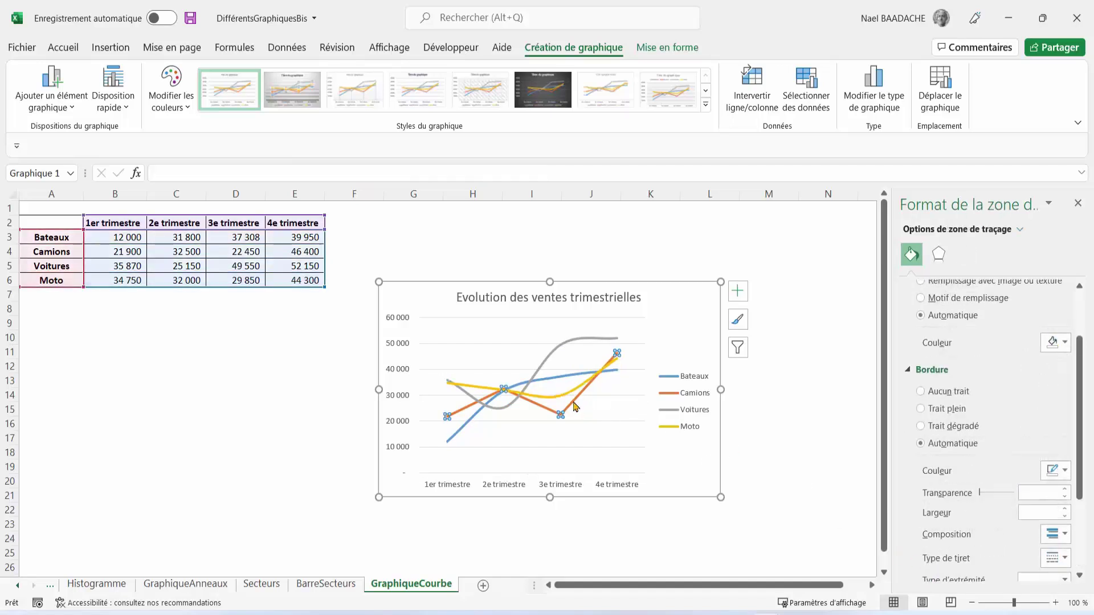
{"action": "left_click", "coordinate": [927, 572]}
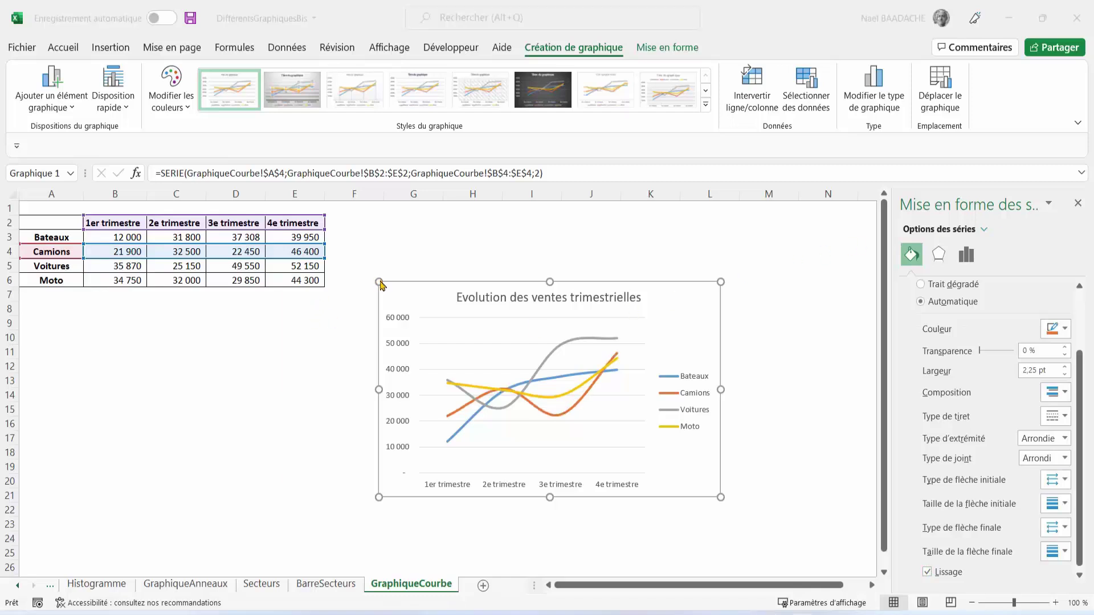
Enlarge the chart up and to the left, then select its plot area and gridlines.
{"action": "left_click_drag", "start_coordinate": [379, 282], "coordinate": [354, 239]}
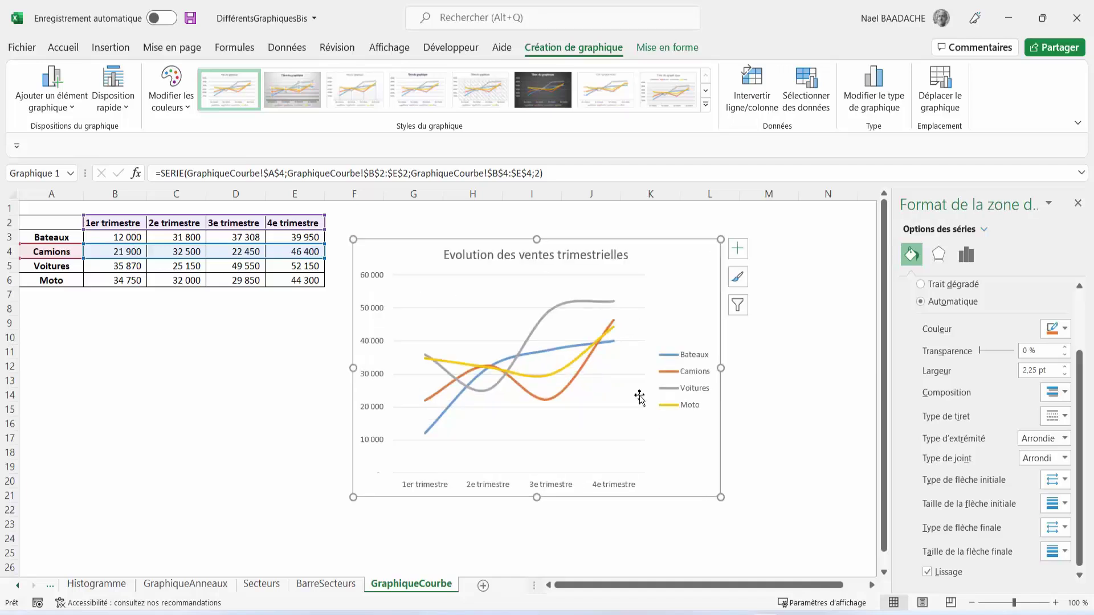
{"action": "key", "text": "Escape"}
{"action": "key", "text": "Escape"}
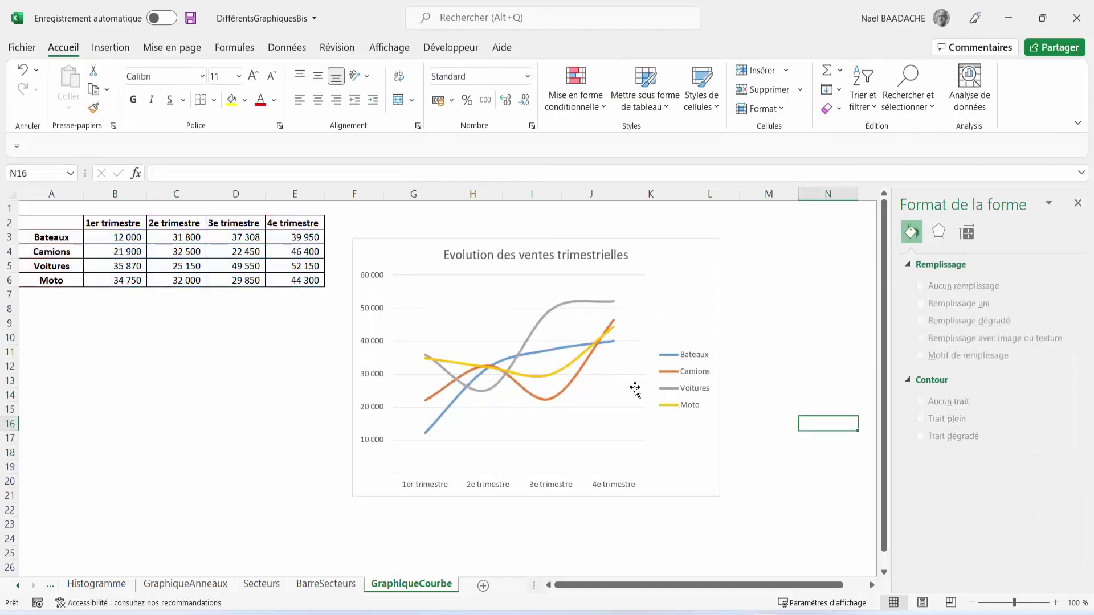
{"action": "left_click", "coordinate": [639, 311]}
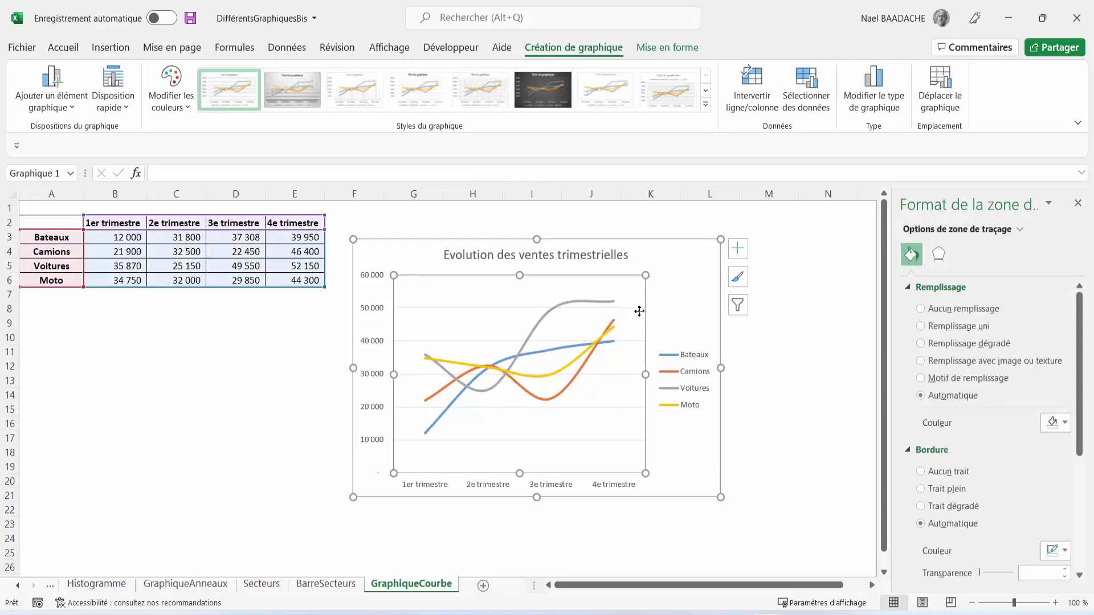
{"action": "left_click", "coordinate": [622, 310]}
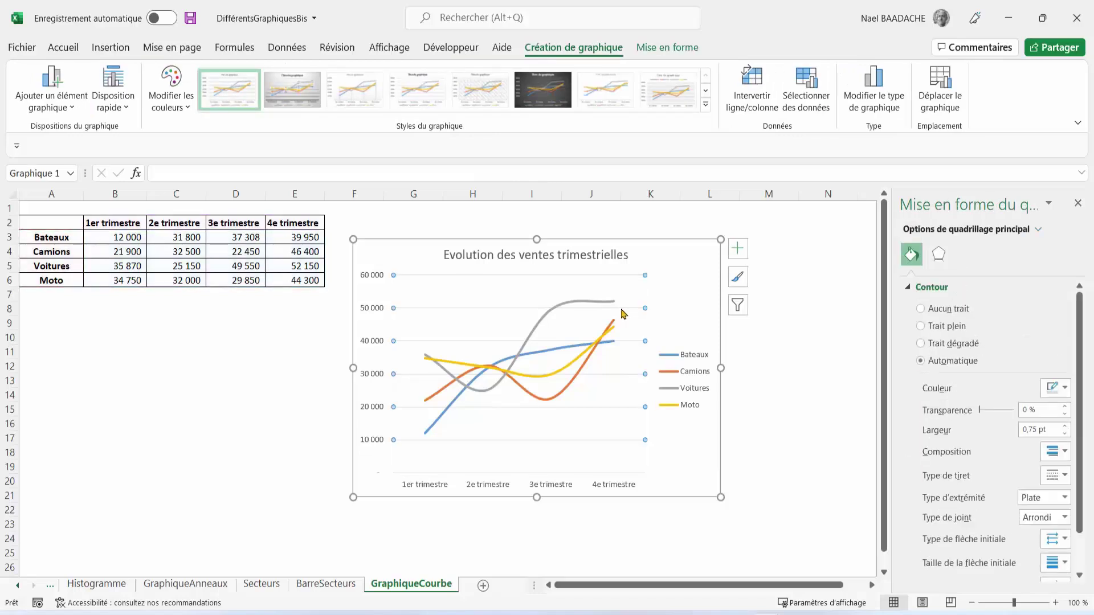
{"action": "left_click", "coordinate": [629, 350]}
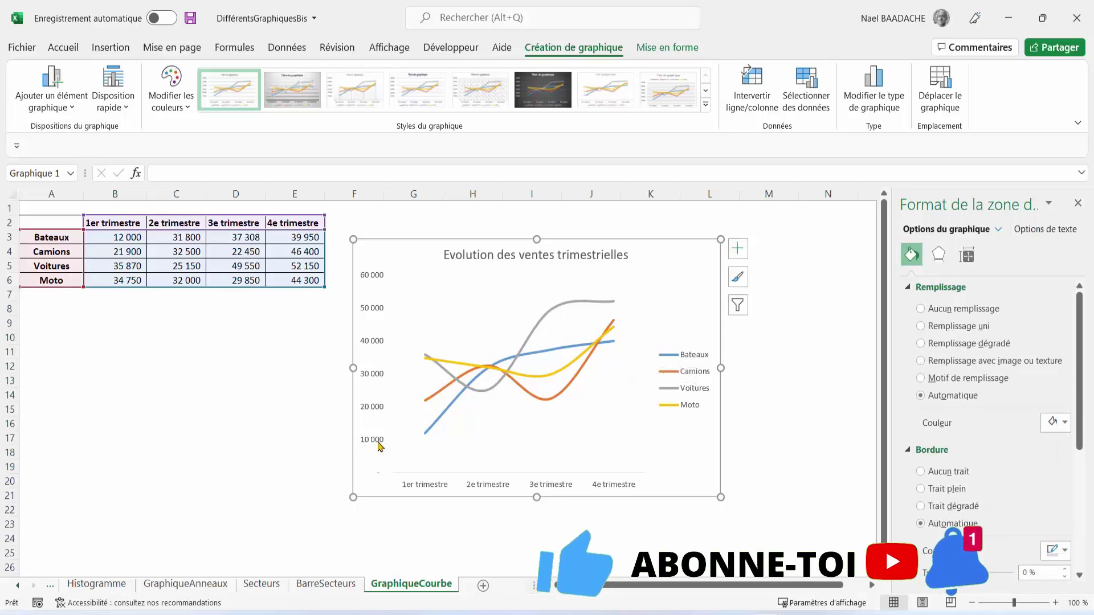
Set the vertical axis bounds to minimum 5000 and maximum 55000.
{"action": "left_click", "coordinate": [378, 449]}
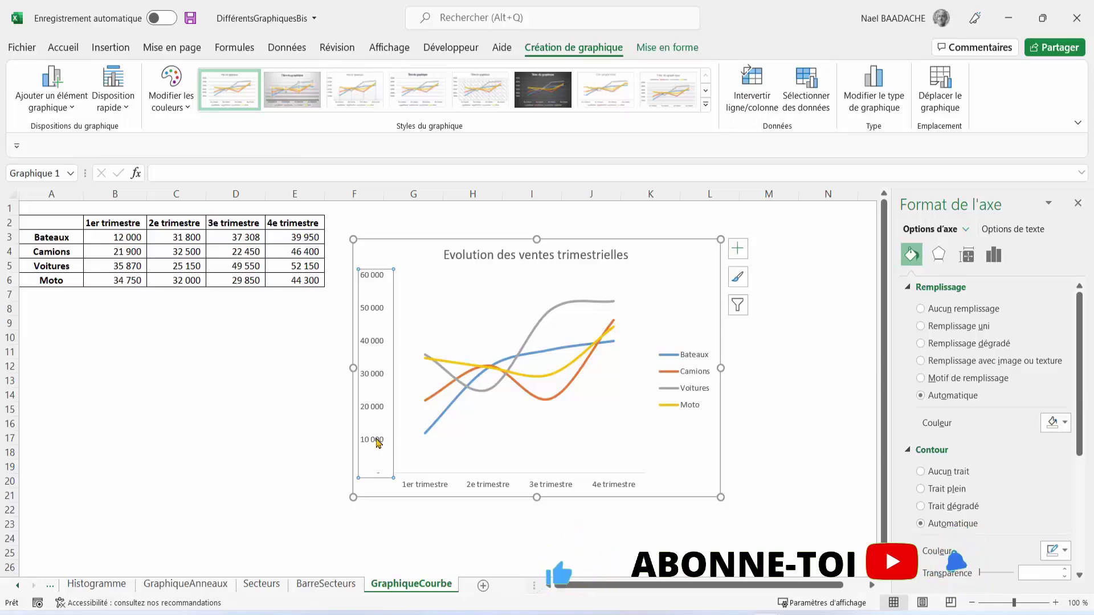
{"action": "left_click", "coordinate": [995, 257]}
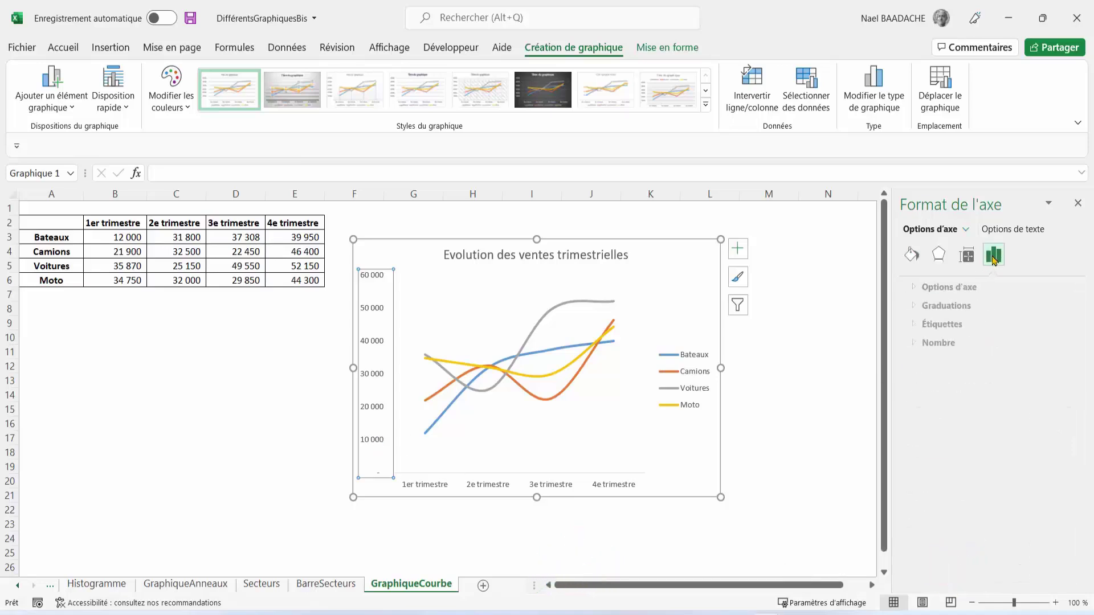
{"action": "left_click", "coordinate": [909, 288]}
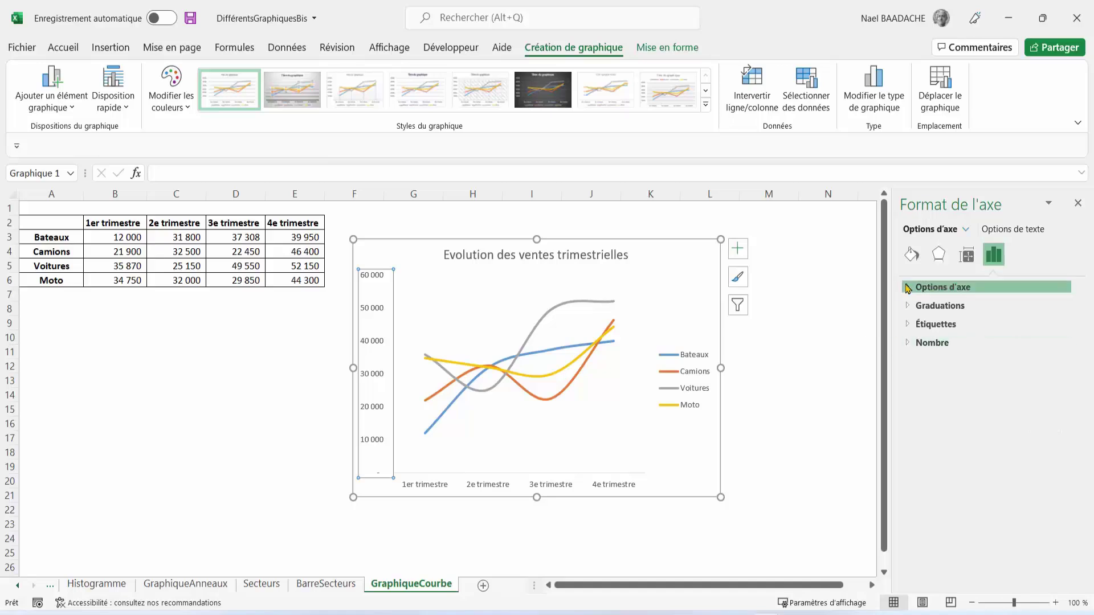
{"action": "left_click_drag", "start_coordinate": [992, 322], "coordinate": [952, 325]}
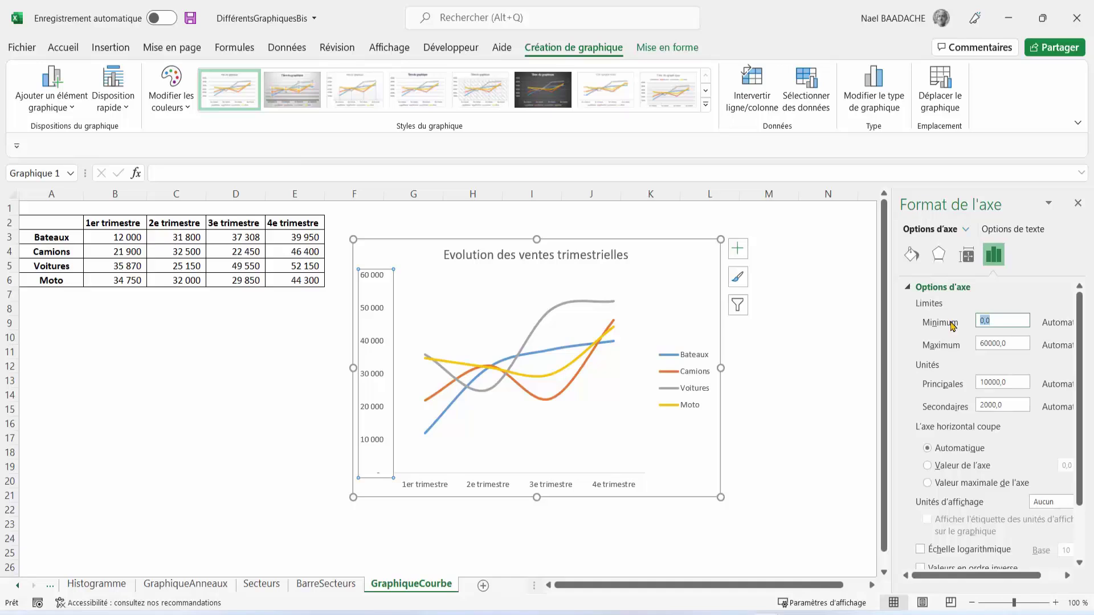
{"action": "double_click", "coordinate": [994, 343]}
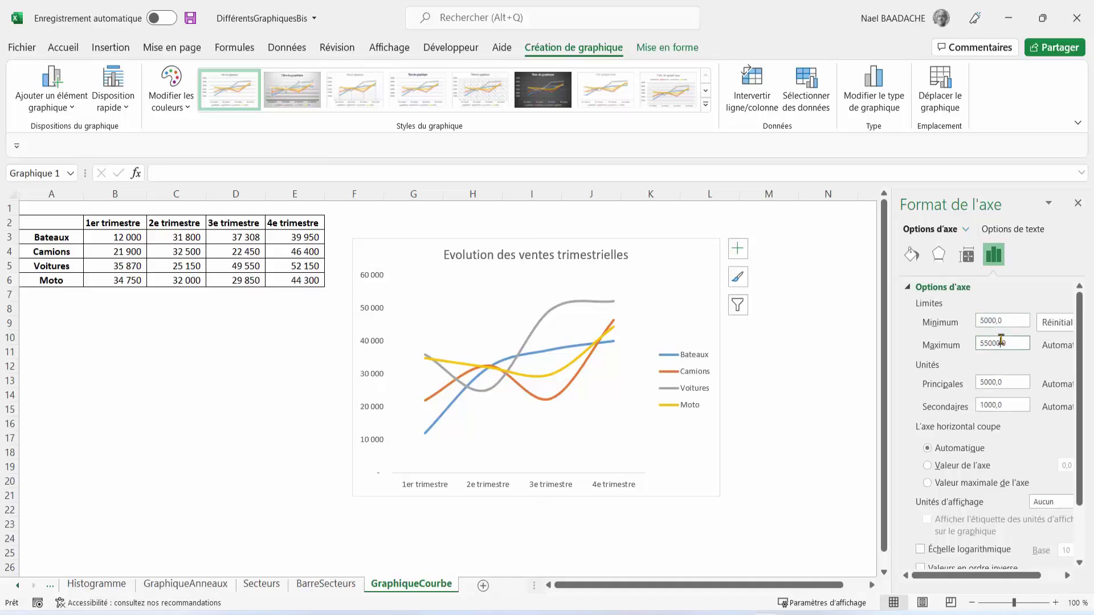
{"action": "type", "text": "55000"}
{"action": "key", "text": "Return"}
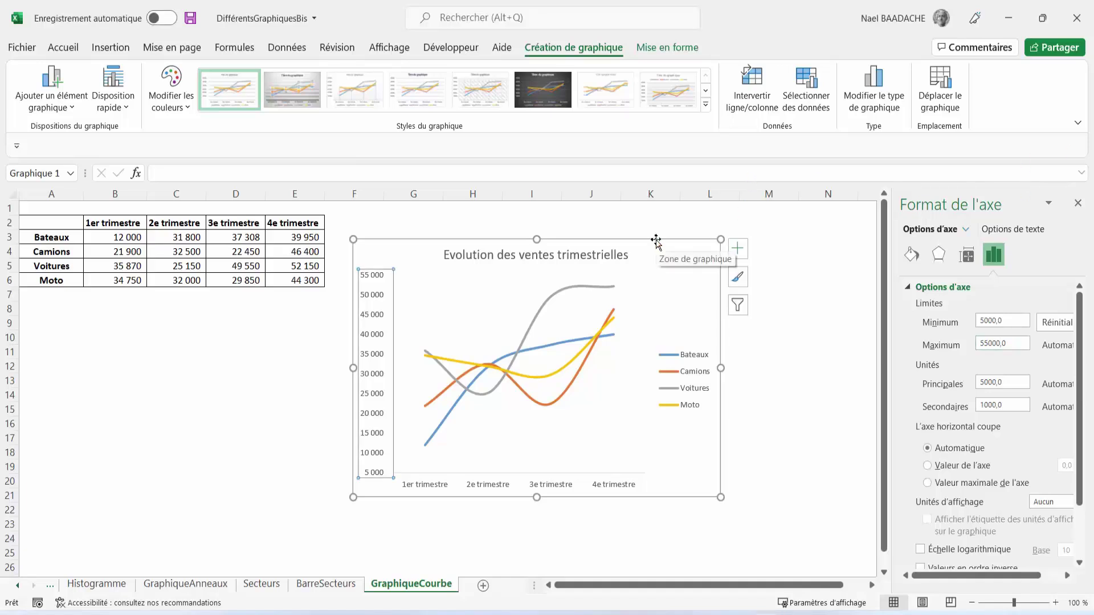
Keep the original chart colours and close the Format pane, leaving the finished chart.
{"action": "left_click", "coordinate": [171, 94]}
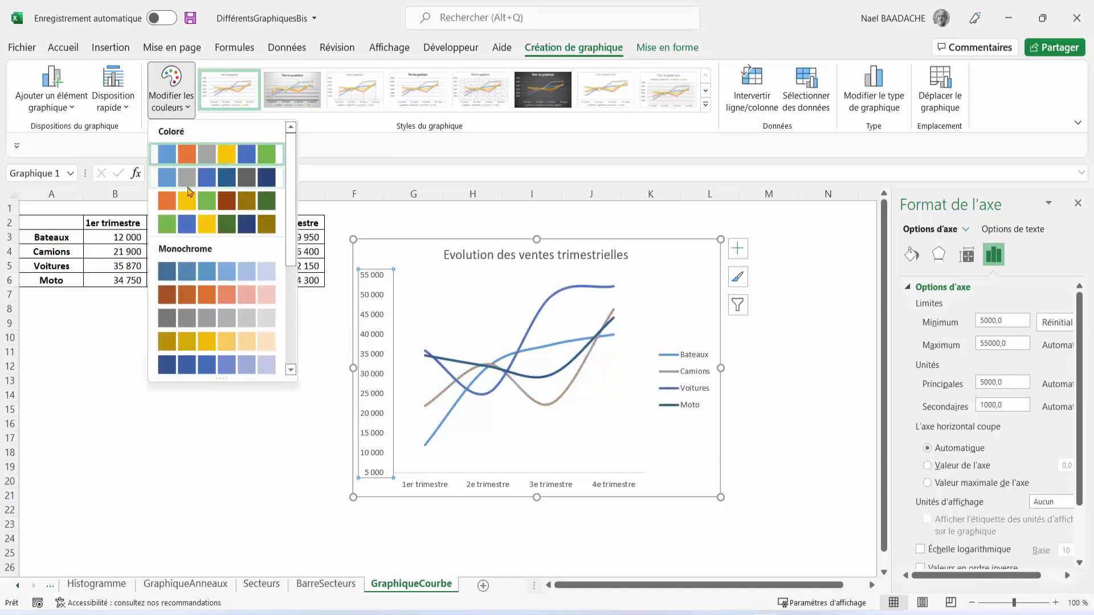
{"action": "left_click", "coordinate": [219, 469]}
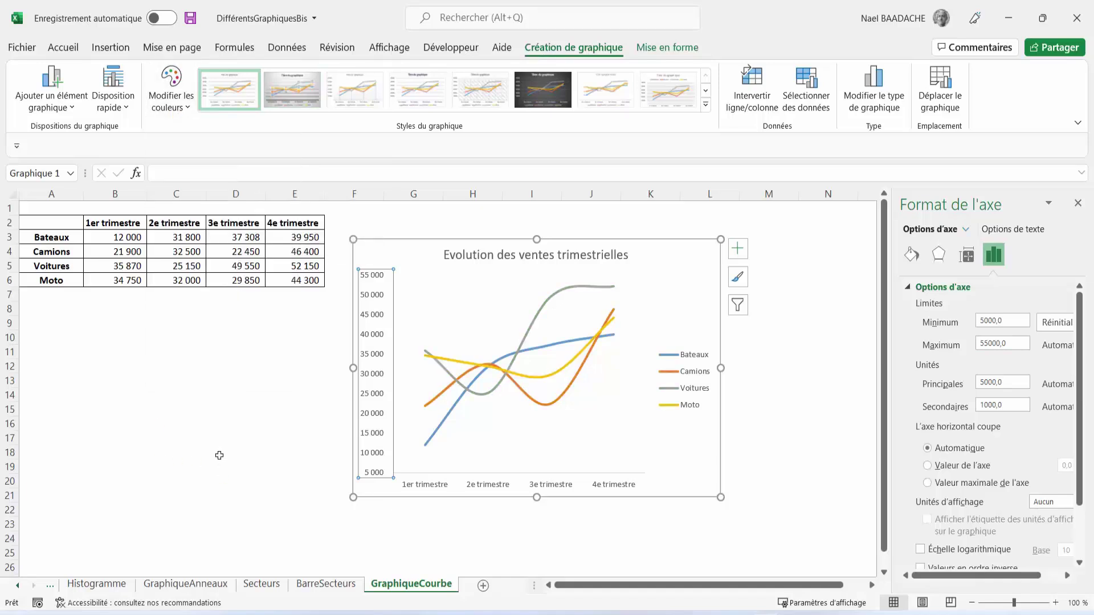
{"action": "left_click", "coordinate": [222, 394]}
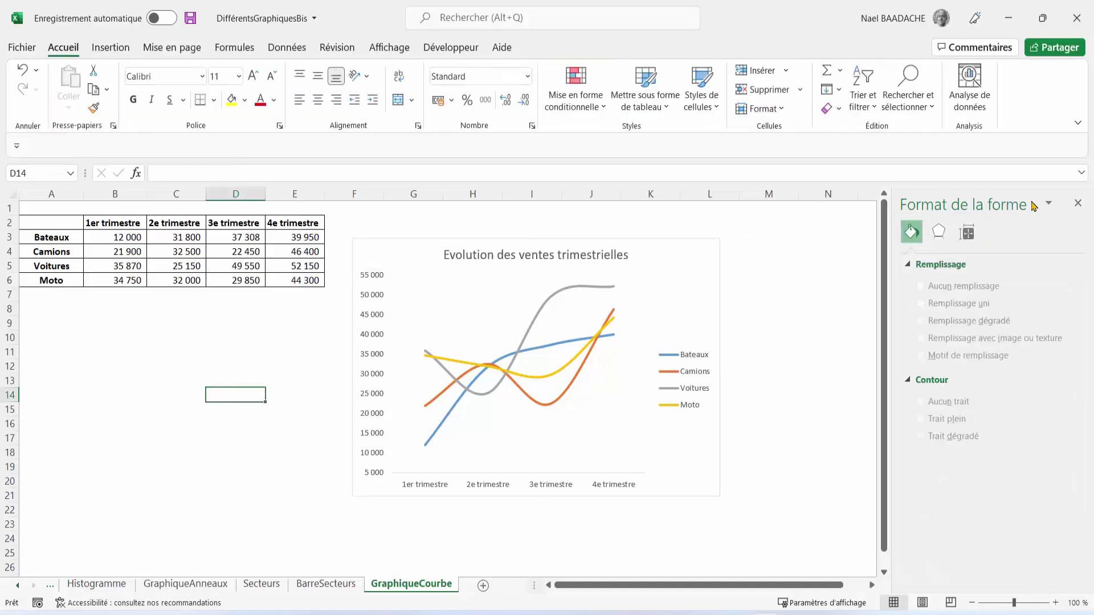
{"action": "left_click", "coordinate": [1079, 204]}
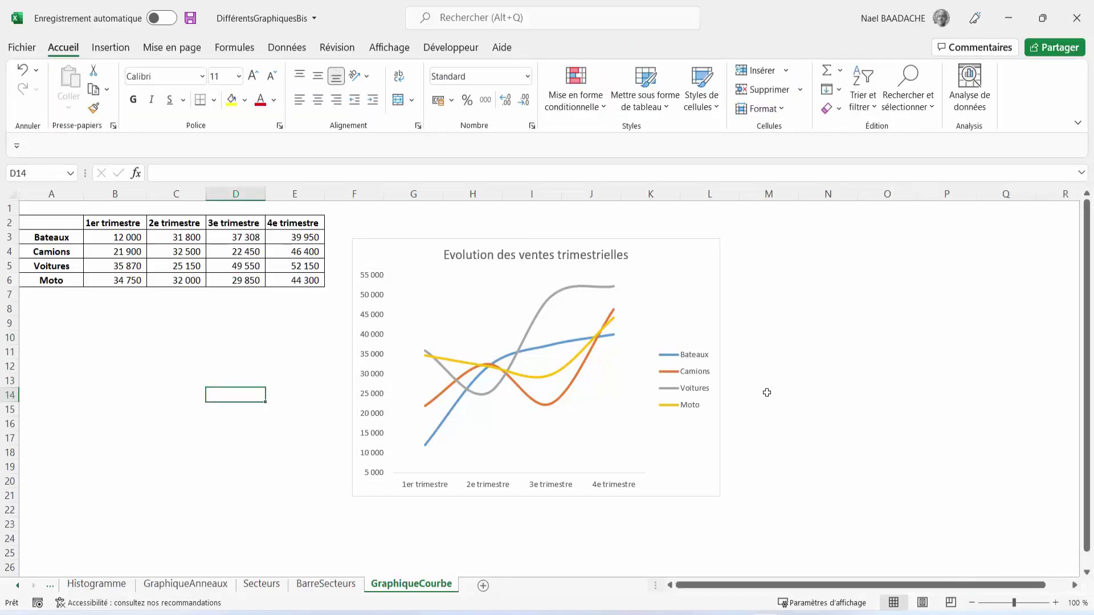